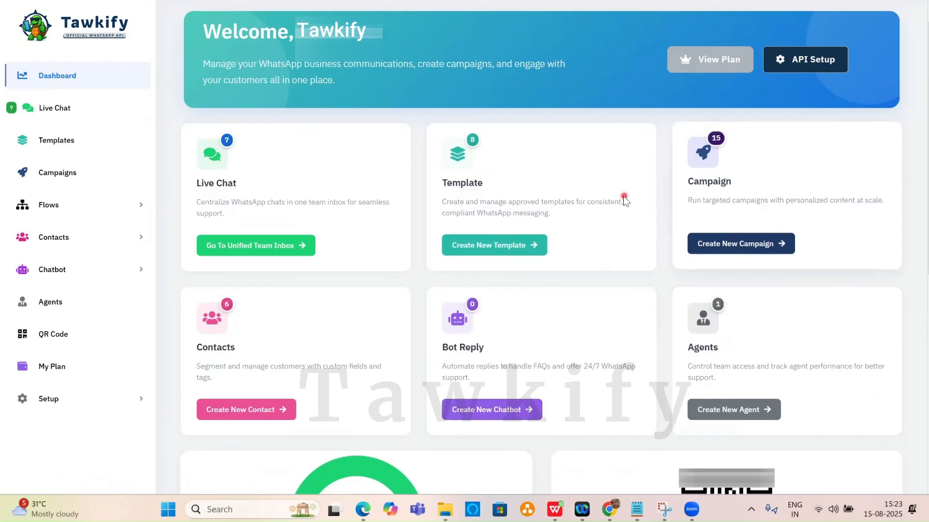
Bring the browser into focus and open the Live Chat inbox.
scroll(623, 196, "down", 3)
scroll(621, 202, "down", 5)
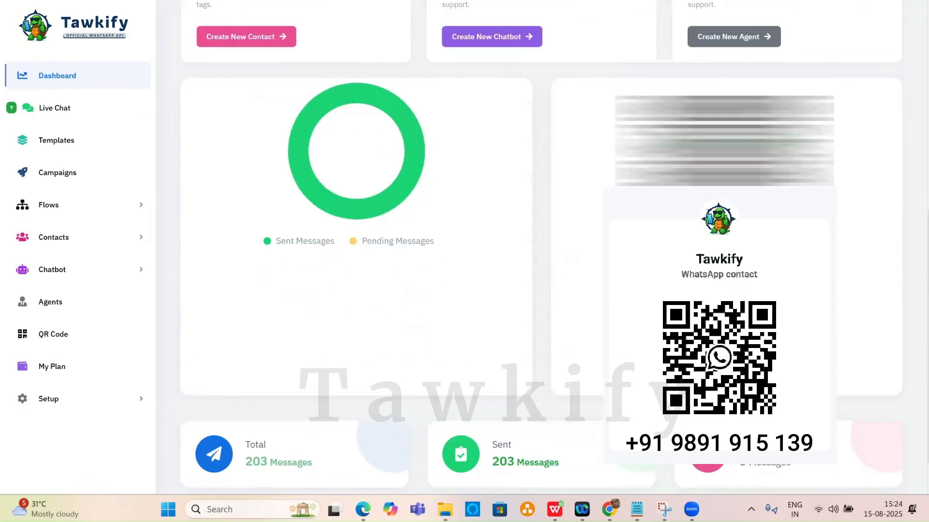
scroll(540, 247, "up", 3)
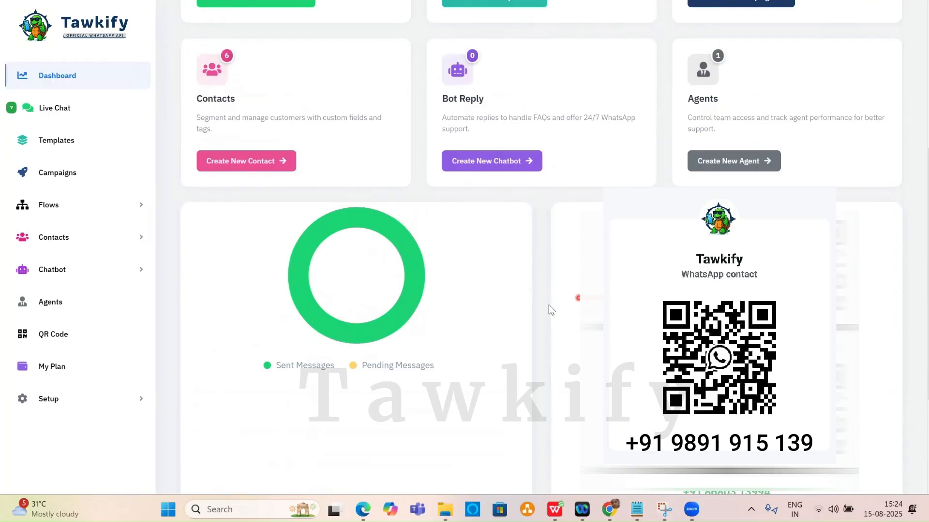
scroll(496, 298, "down", 4)
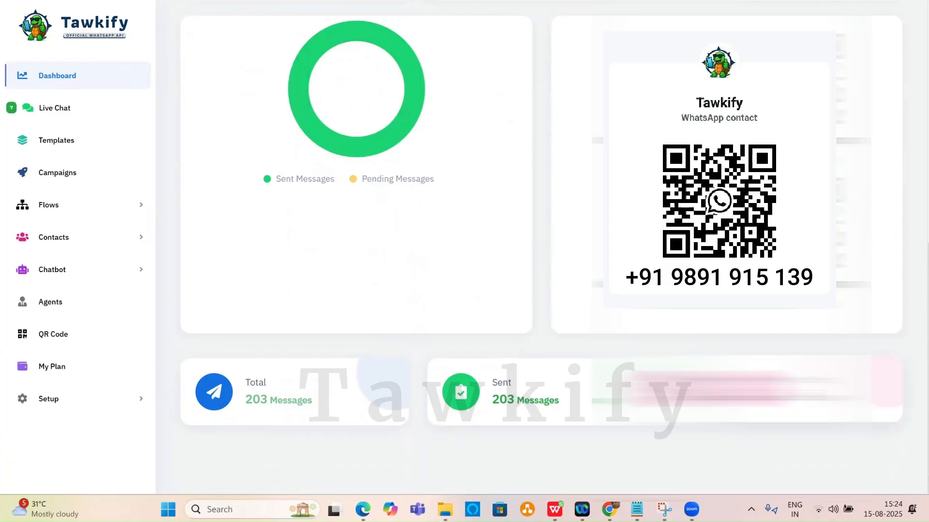
scroll(282, 228, "up", 10)
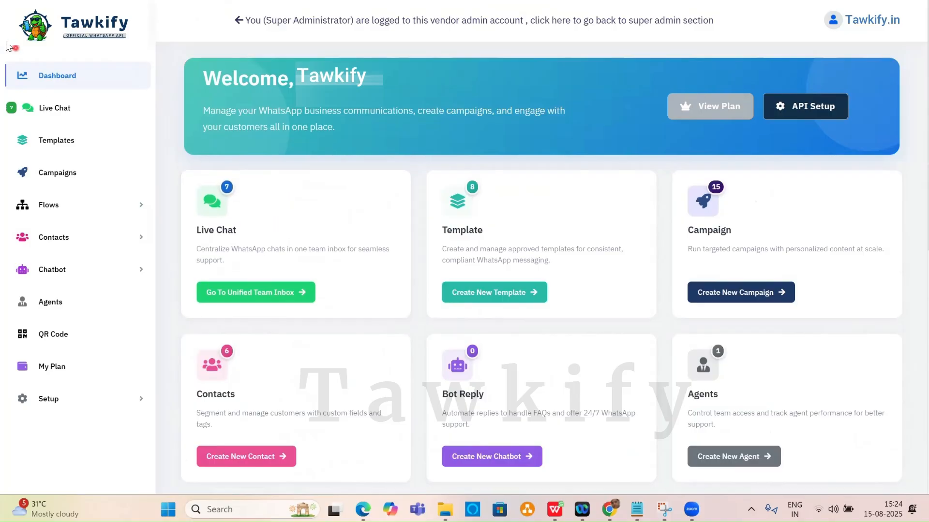
left_click(59, 111)
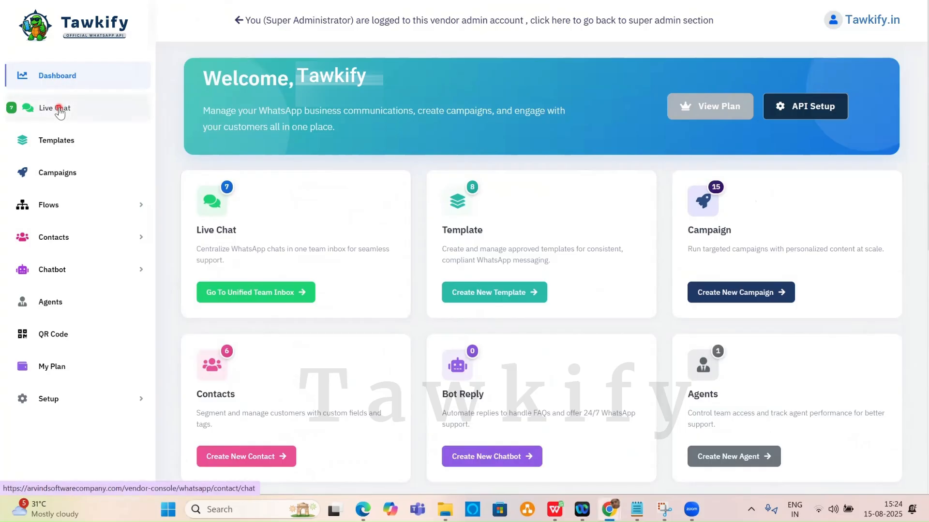
left_click(60, 110)
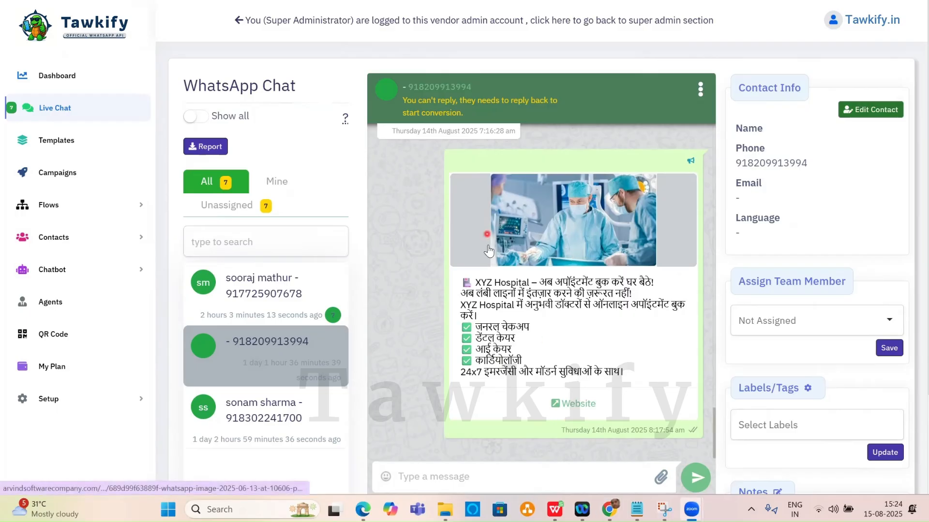
Send 'hello' to the first WhatsApp contact's chat.
scroll(517, 407, "down", 2)
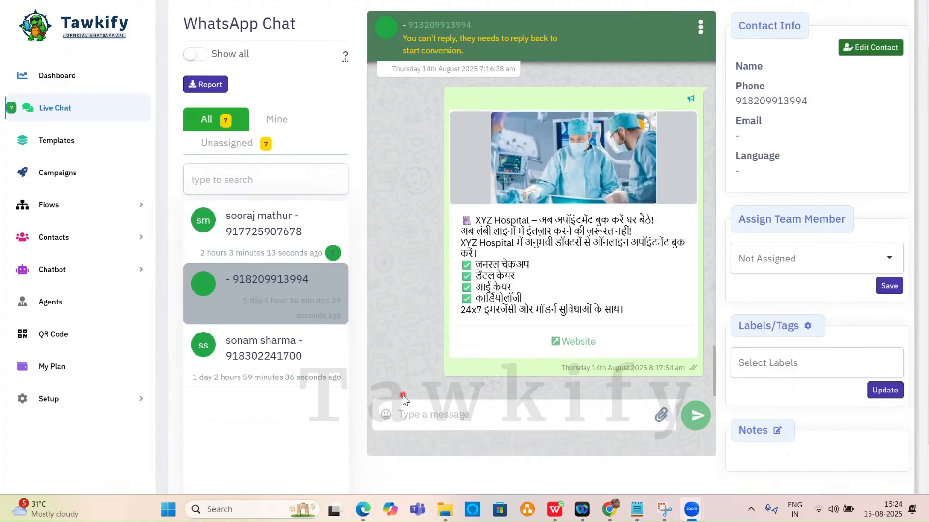
left_click(439, 417)
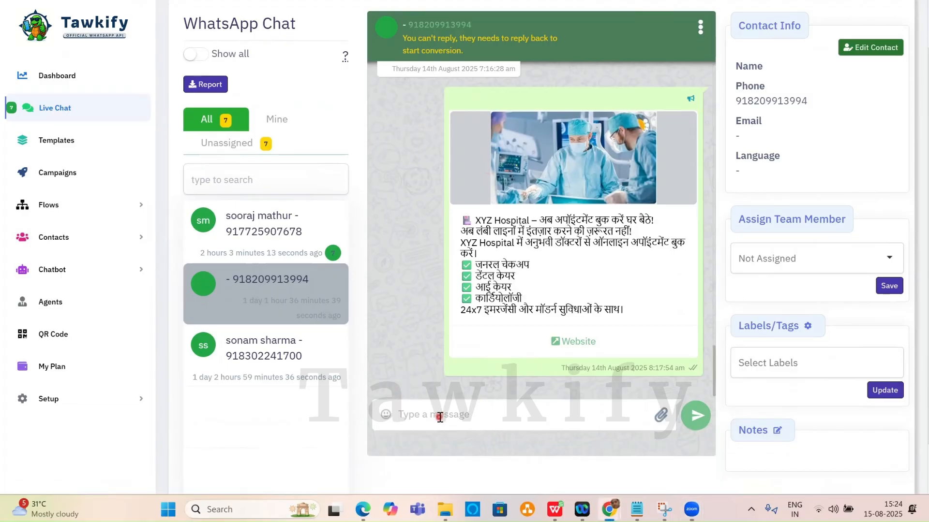
type("hell0")
key("BackSpace")
type("o")
left_click(676, 422)
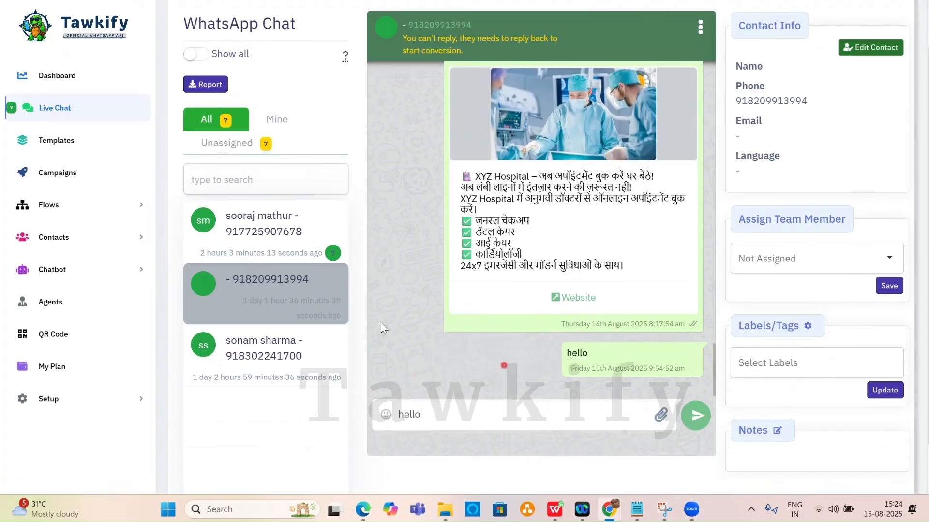
Send 'hello' to the third contact, which fails because the 24-hour window has passed.
scroll(286, 271, "down", 1)
scroll(283, 275, "up", 2)
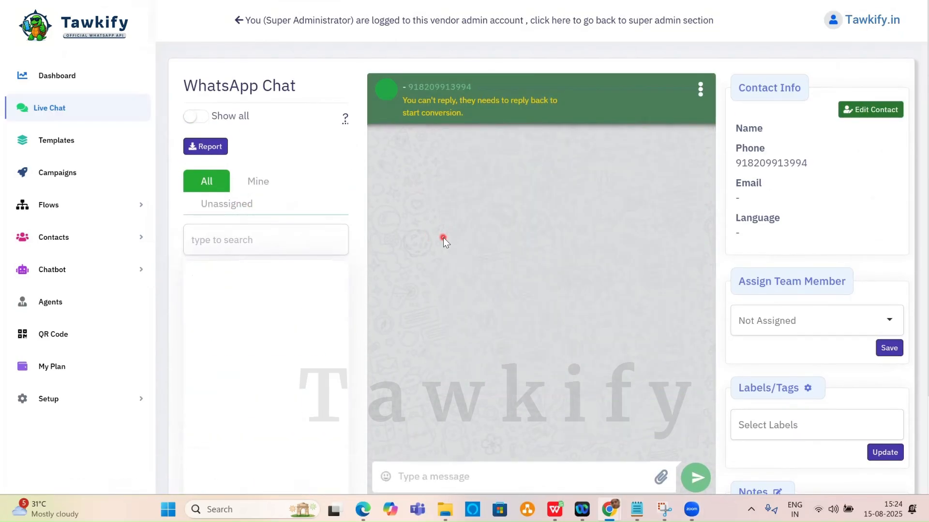
left_click(247, 324)
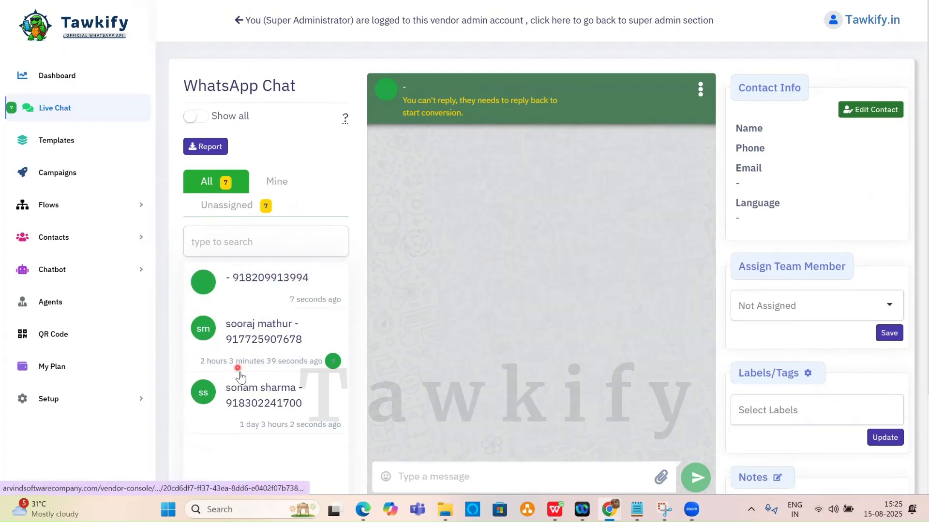
left_click(261, 399)
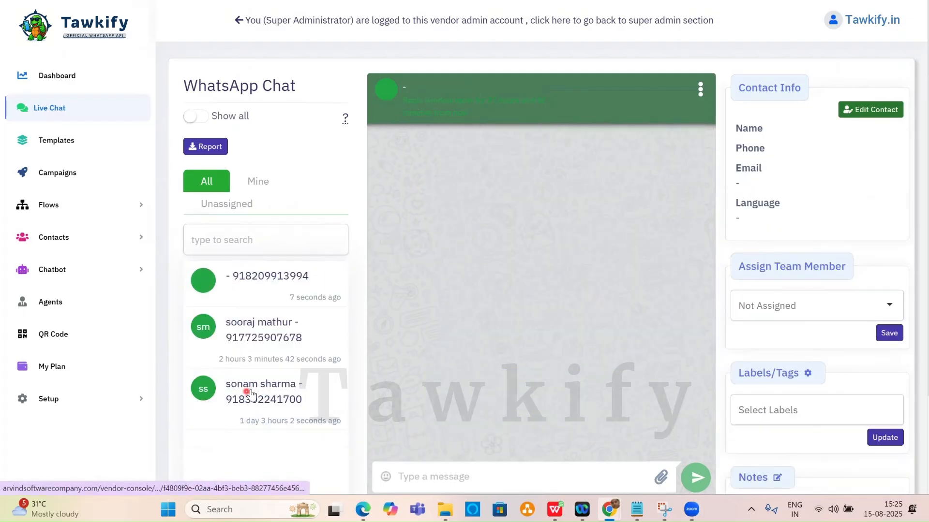
left_click(485, 475)
type("hello")
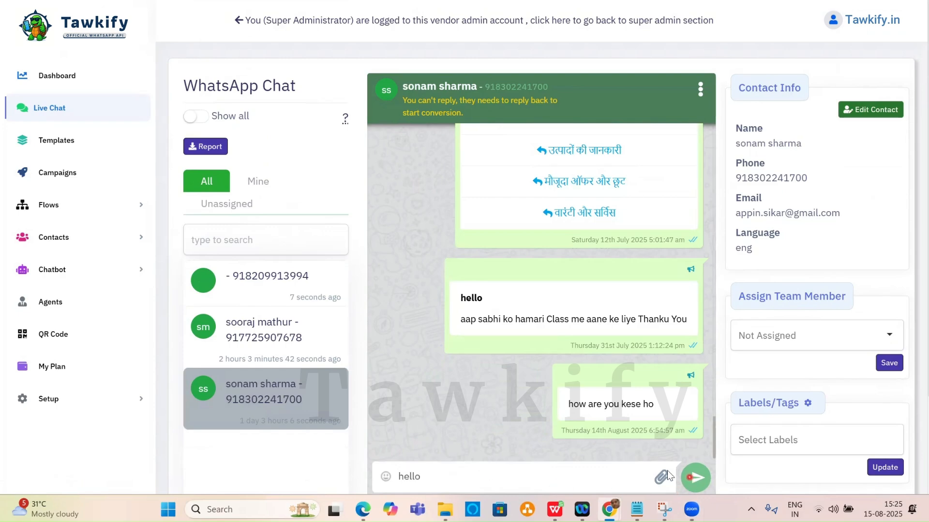
key("Return")
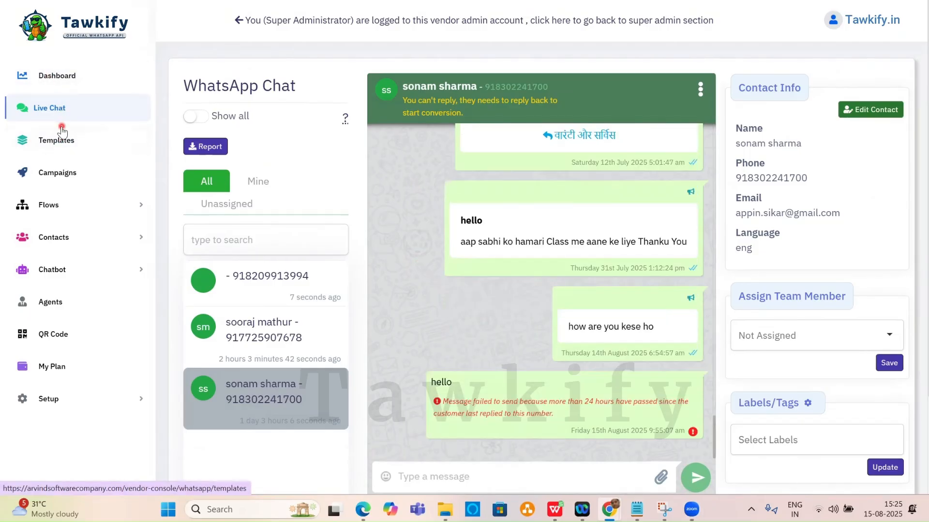
Show the WhatsApp Templates table listing approved templates such as practise and folowap_1_day.
left_click(62, 139)
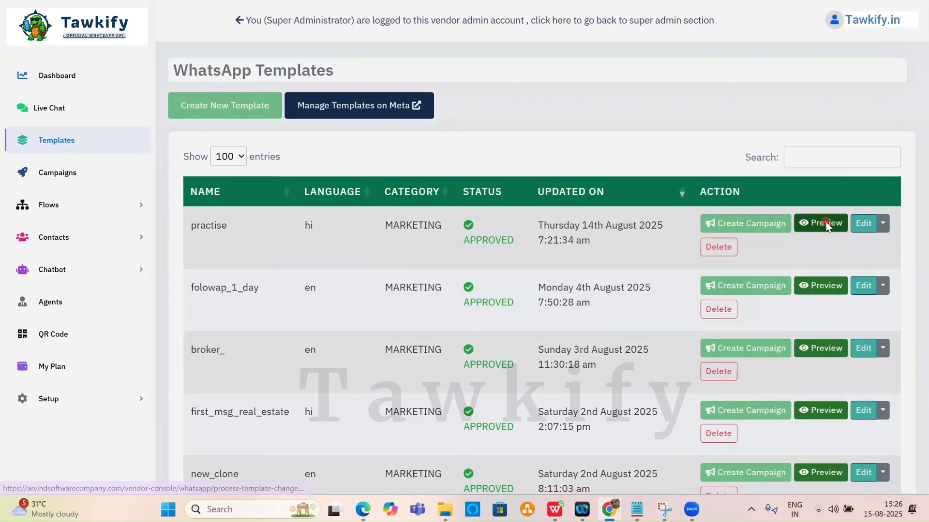
left_click(826, 223)
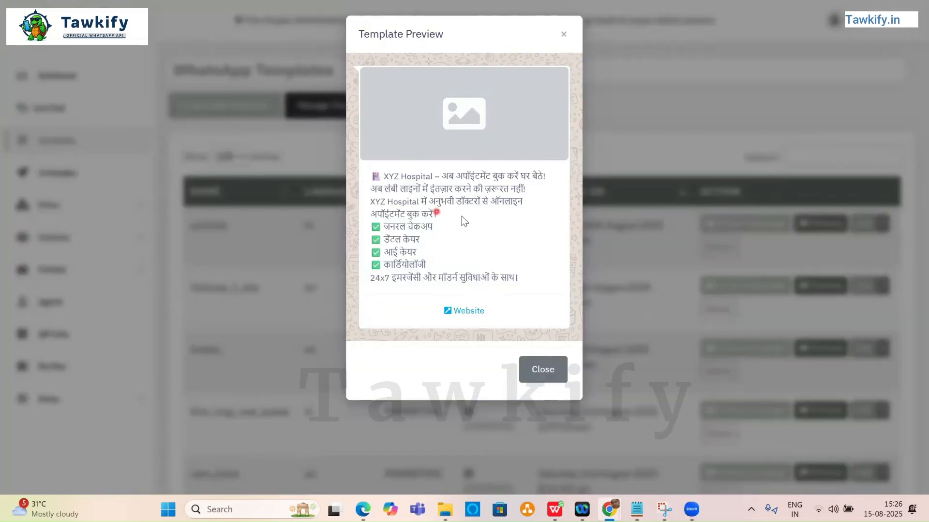
left_click(563, 34)
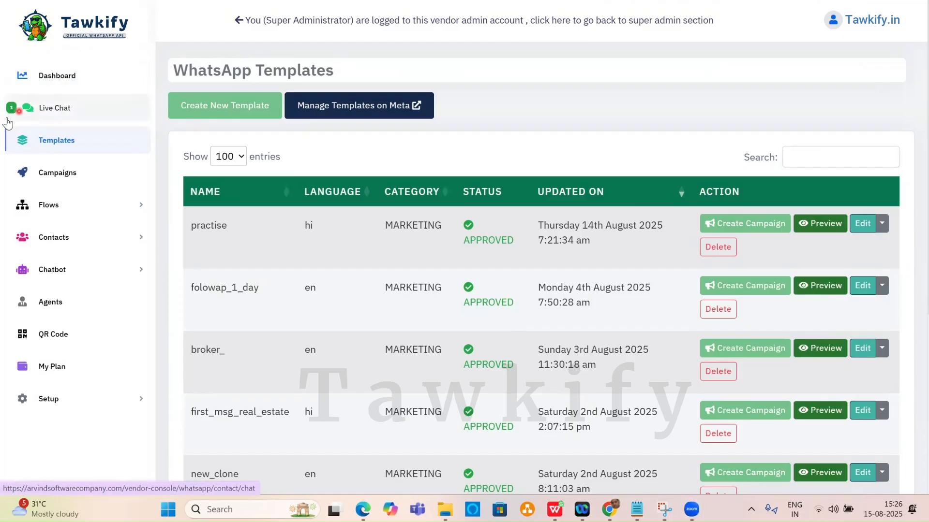
Scroll through the hospital chatbot chat in Live Chat, revisit Templates, then switch to ChatGPT.
left_click(64, 108)
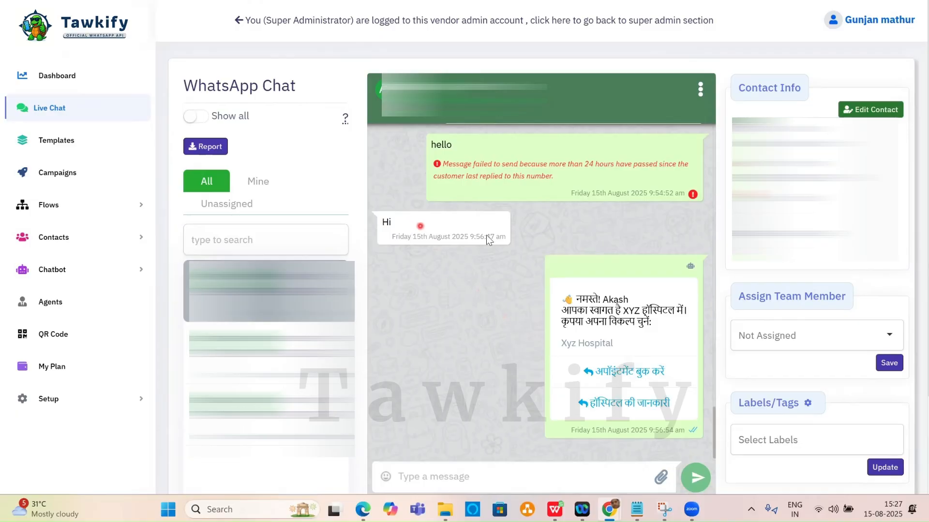
scroll(611, 305, "down", 3)
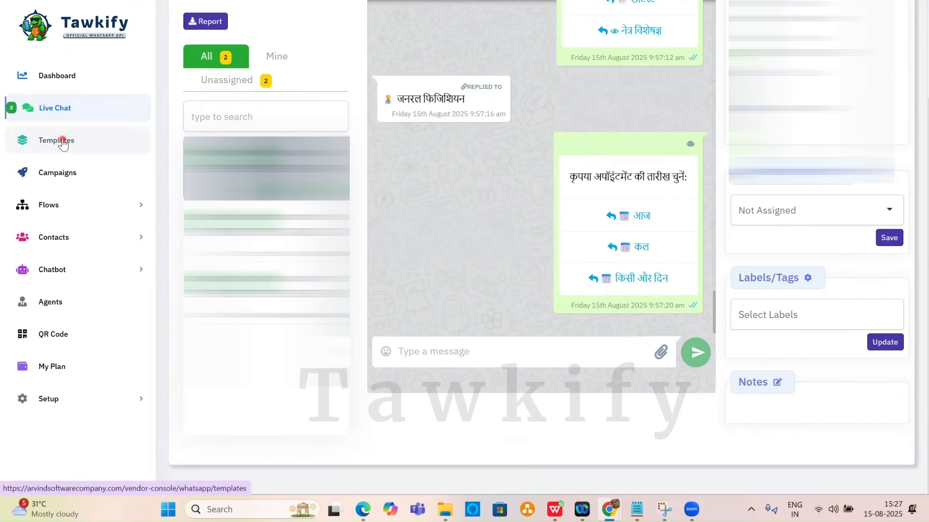
left_click(63, 144)
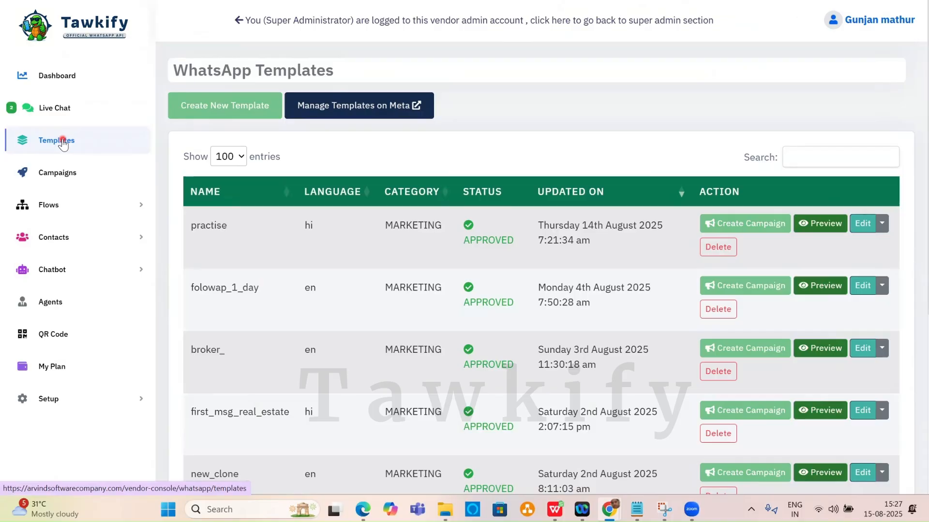
left_click(314, 4)
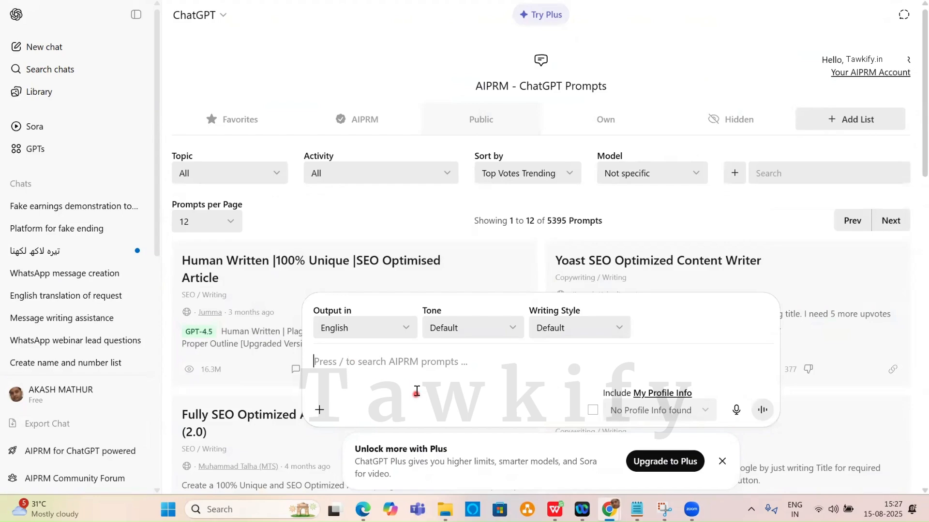
Dictate a real-estate welcome message request with Call Now and chatbot buttons, add 'hindi me', and submit.
left_click(737, 411)
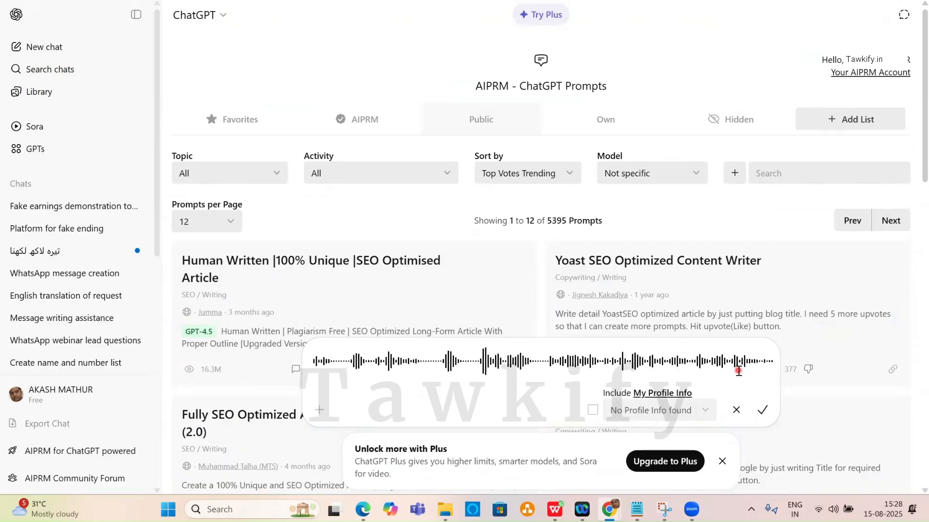
left_click(762, 410)
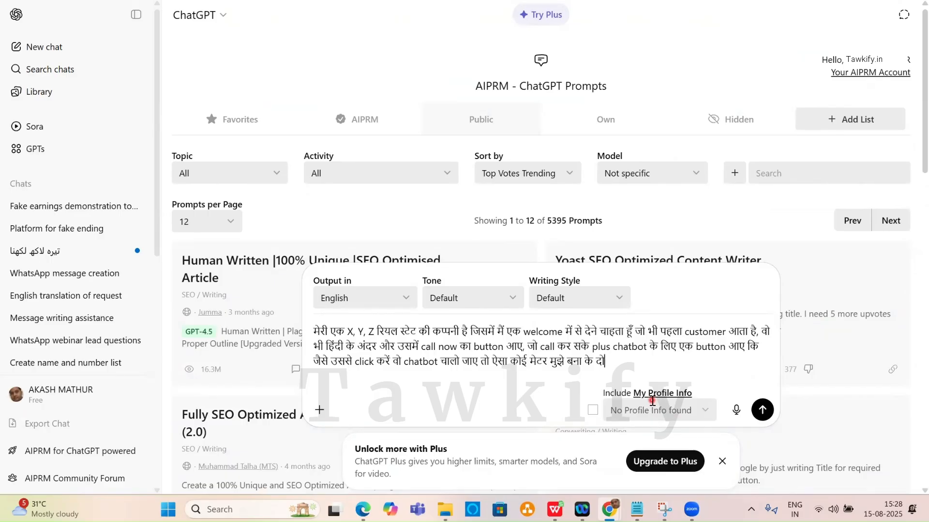
type("hindi me")
key("Return")
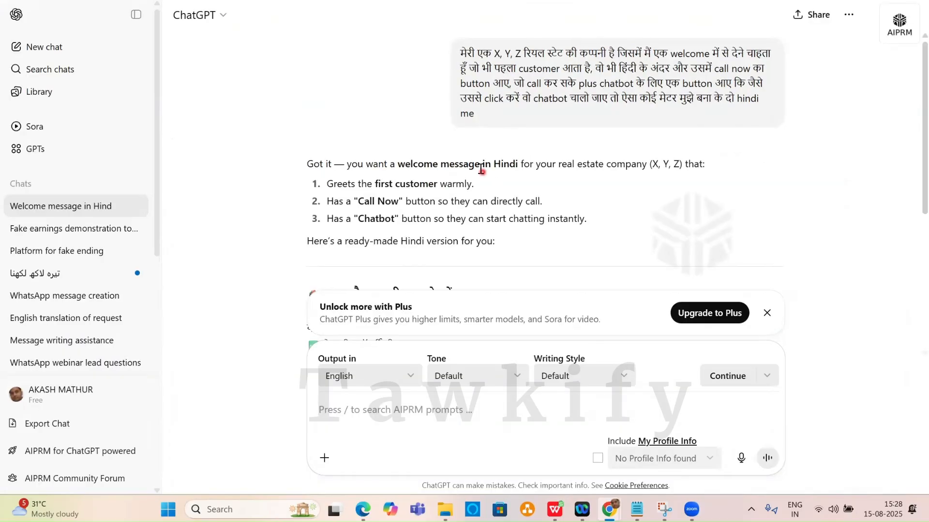
Select the Hindi real-estate welcome text from its heading down to the Chat with Us line.
scroll(475, 174, "down", 4)
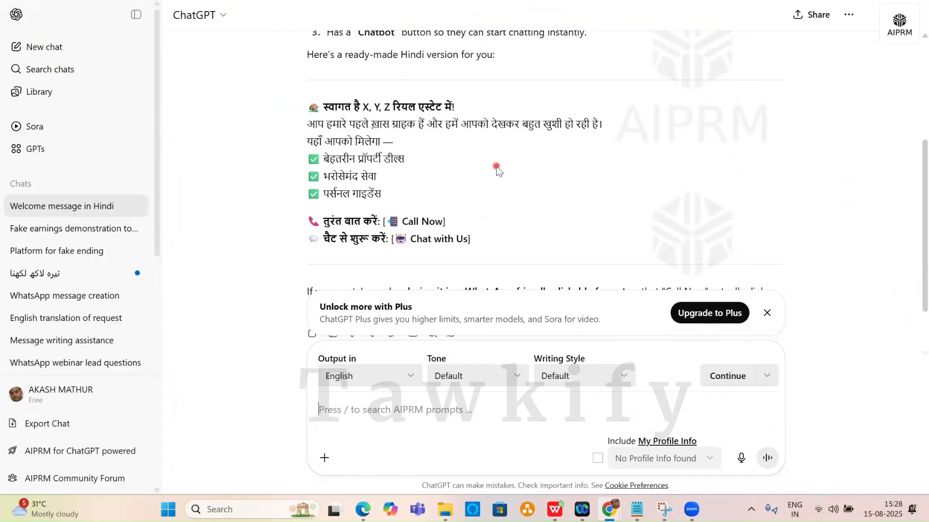
scroll(496, 170, "down", 1)
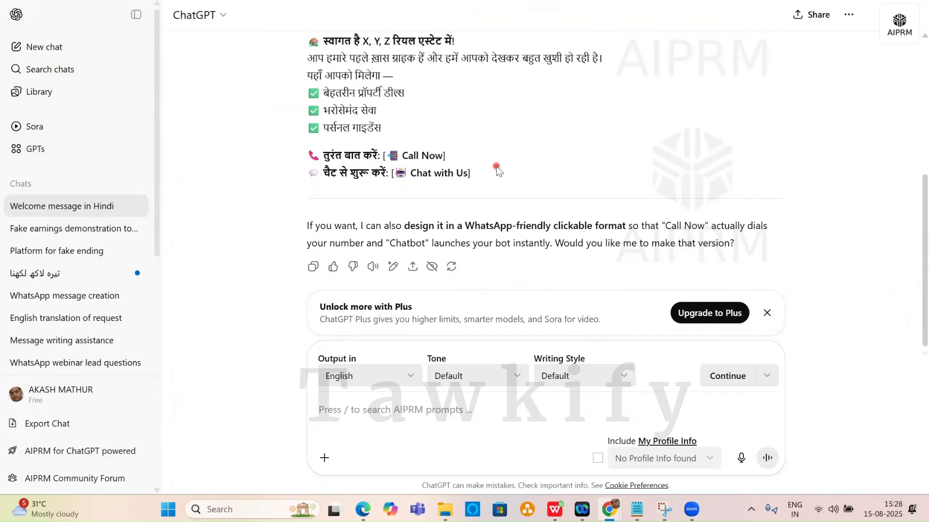
scroll(497, 169, "up", 1)
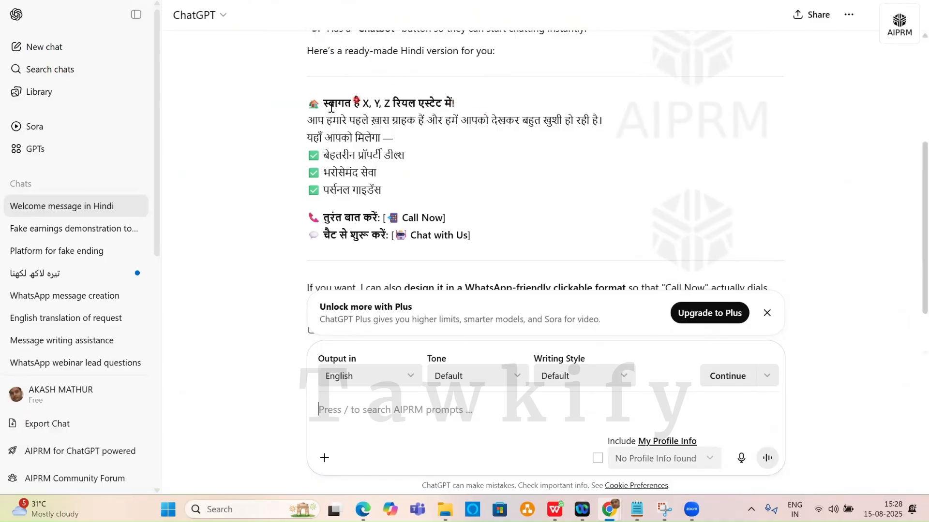
left_click_drag(308, 102, 486, 227)
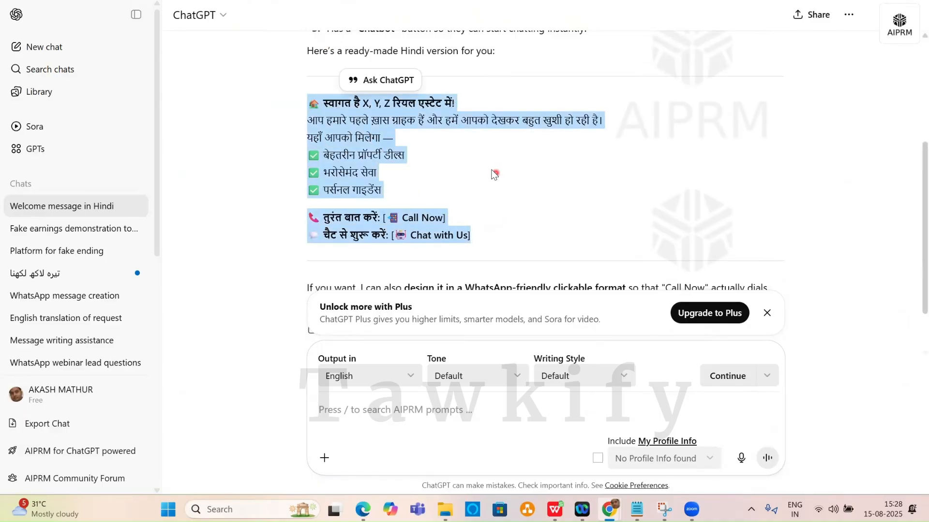
Start a new WhatsApp template named xyz_first__msg.
key("alt+Tab")
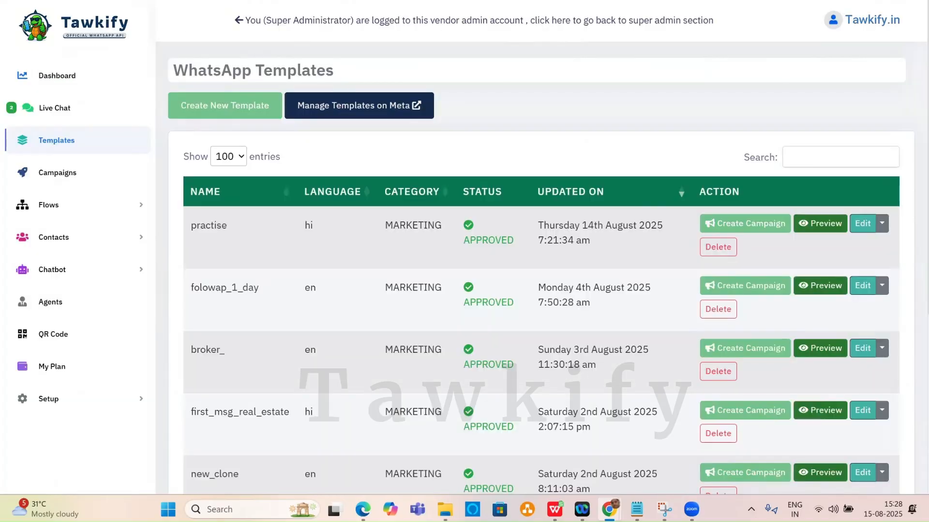
left_click(240, 111)
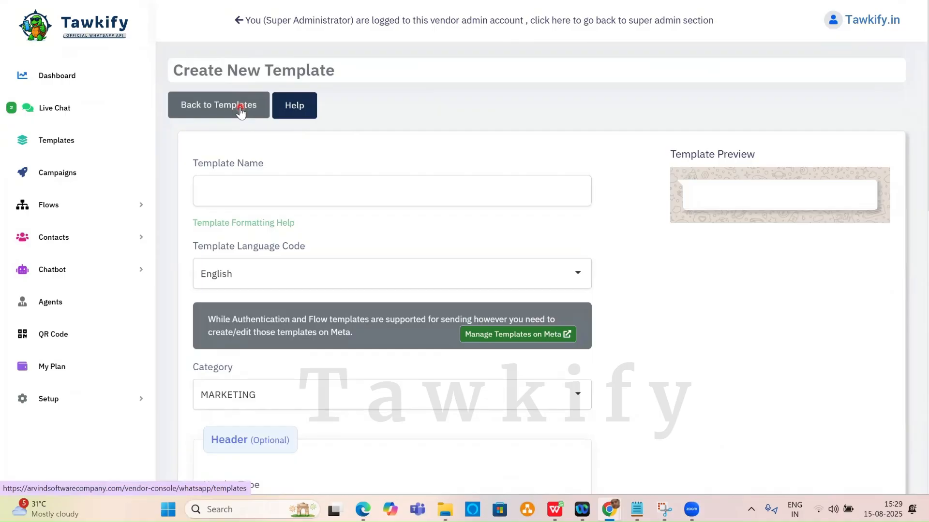
left_click(258, 192)
type("x")
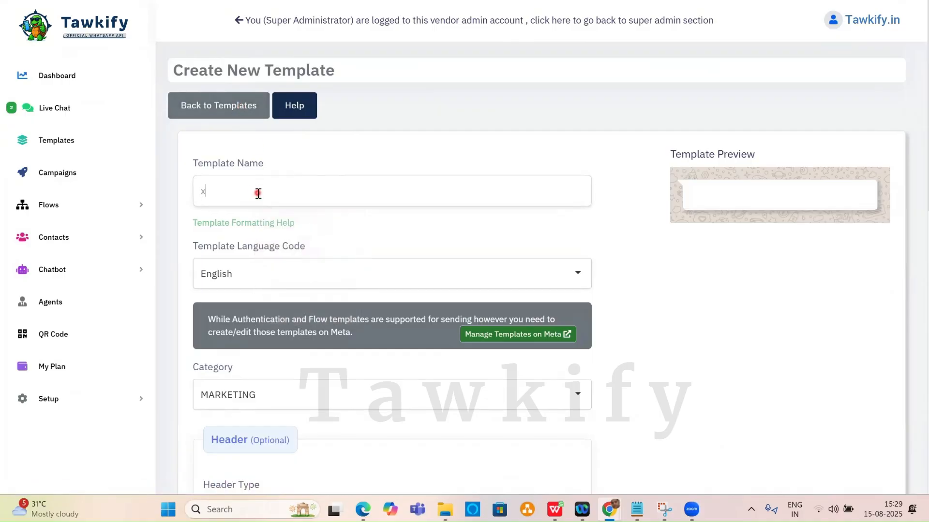
type("yx")
key("BackSpace")
type("z")
type("r")
type("_first_")
type("_mes")
key("BackSpace")
type("g")
key("BackSpace")
key("BackSpace")
type("sg")
Set the template language to Hindi.
left_click(243, 276)
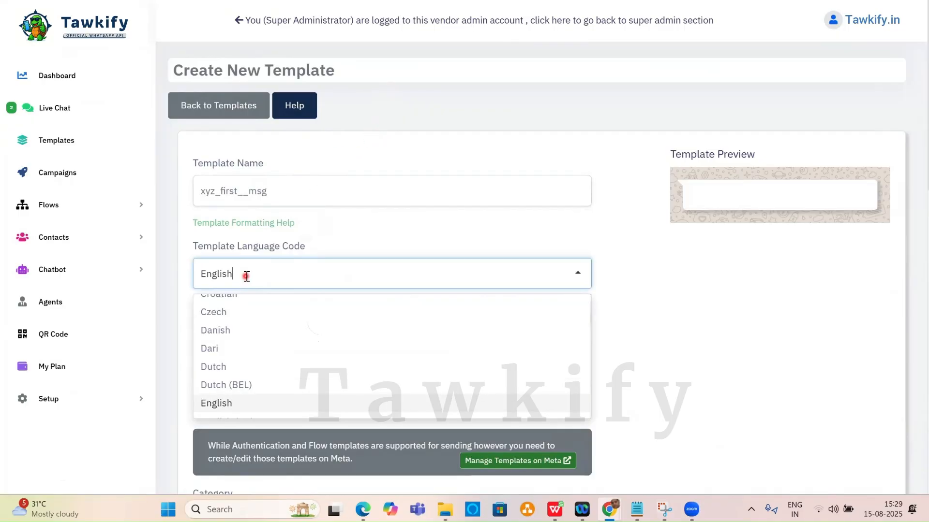
key("BackSpace")
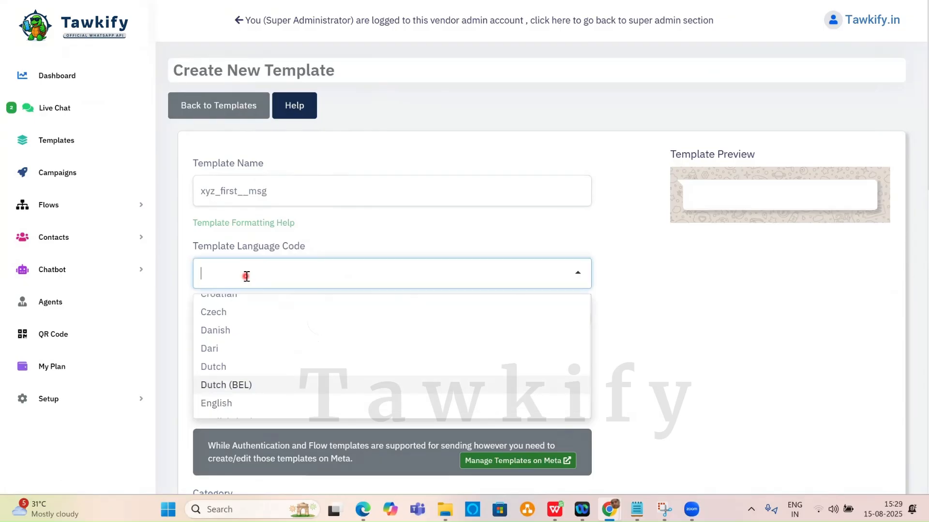
type("hind")
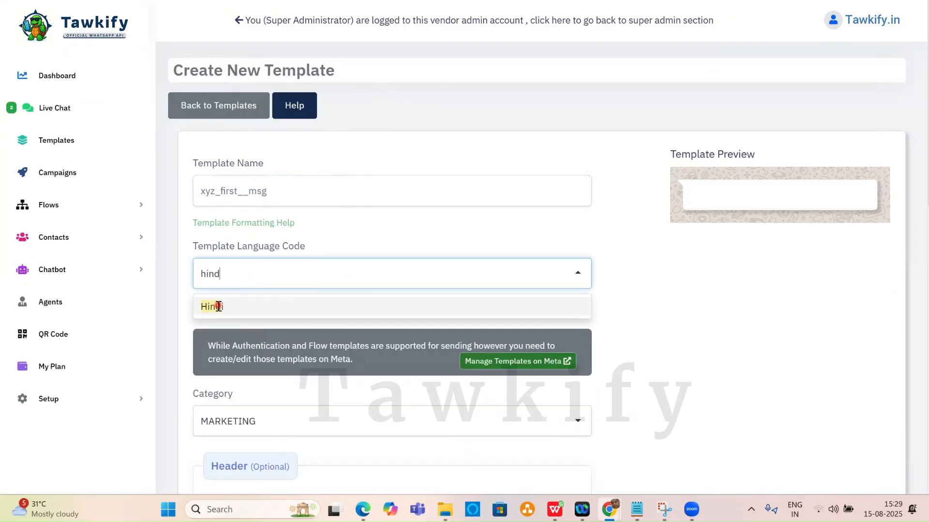
left_click(212, 306)
scroll(403, 242, "down", 3)
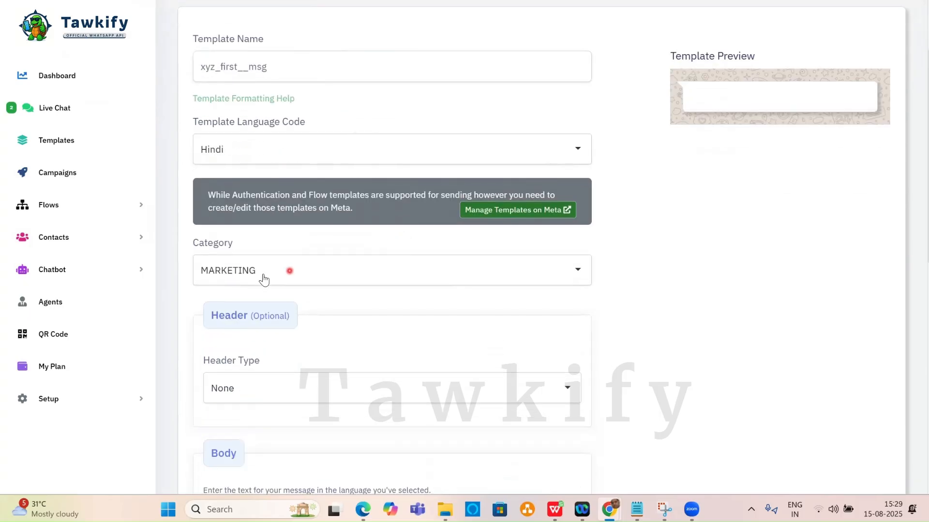
Keep the template category as MARKETING.
left_click(305, 276)
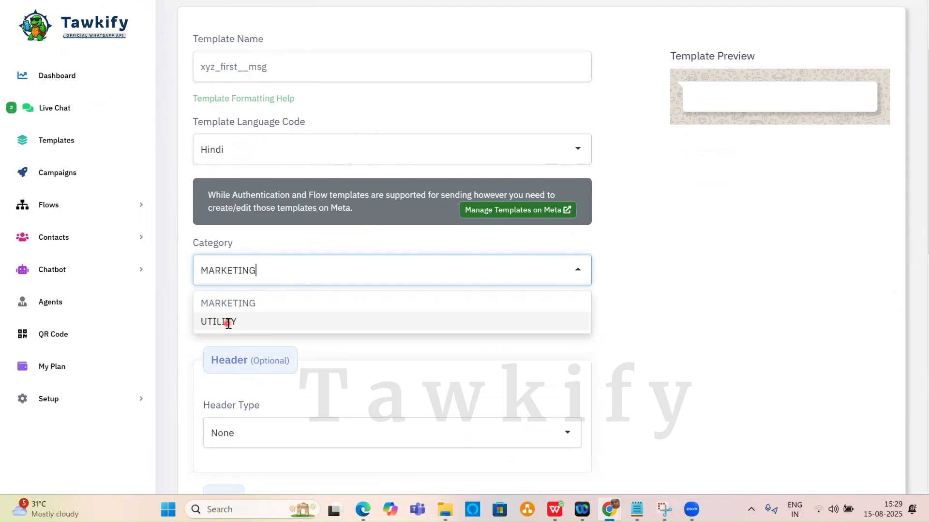
left_click(235, 303)
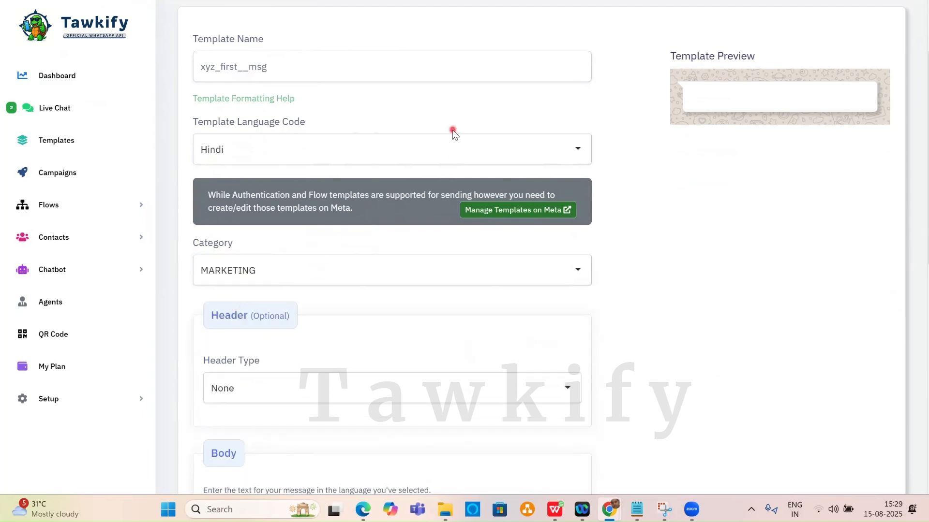
scroll(453, 129, "down", 4)
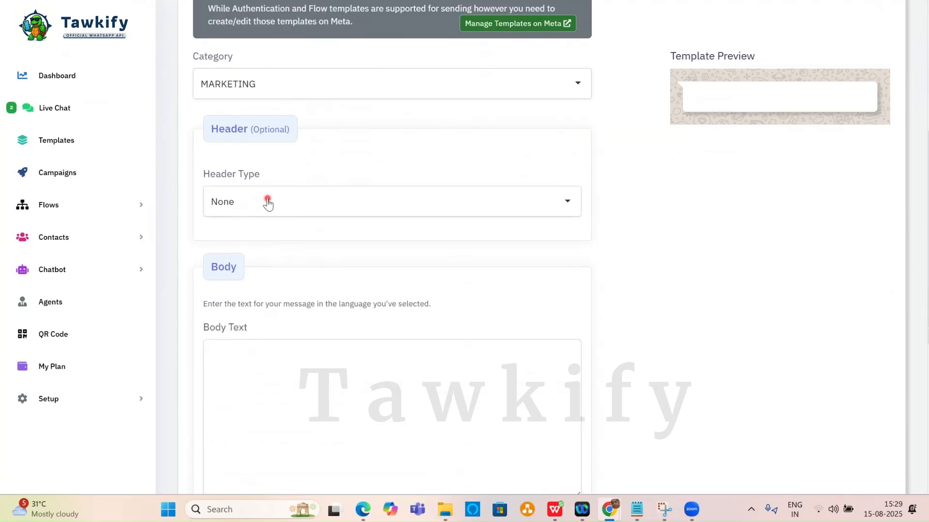
Use WhatsApp Image 2025-05-27 at 21.10.48.jpeg as an image header, then return to ChatGPT.
left_click(268, 202)
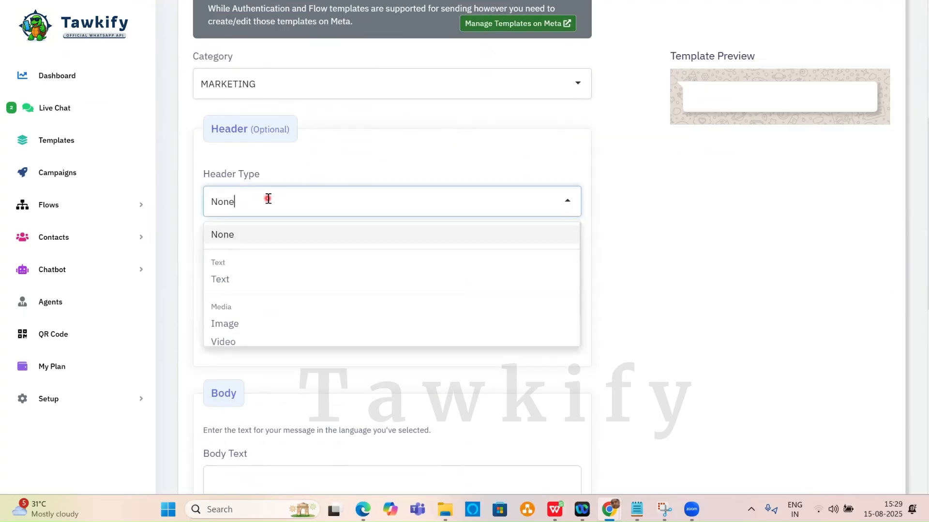
scroll(246, 283, "down", 1)
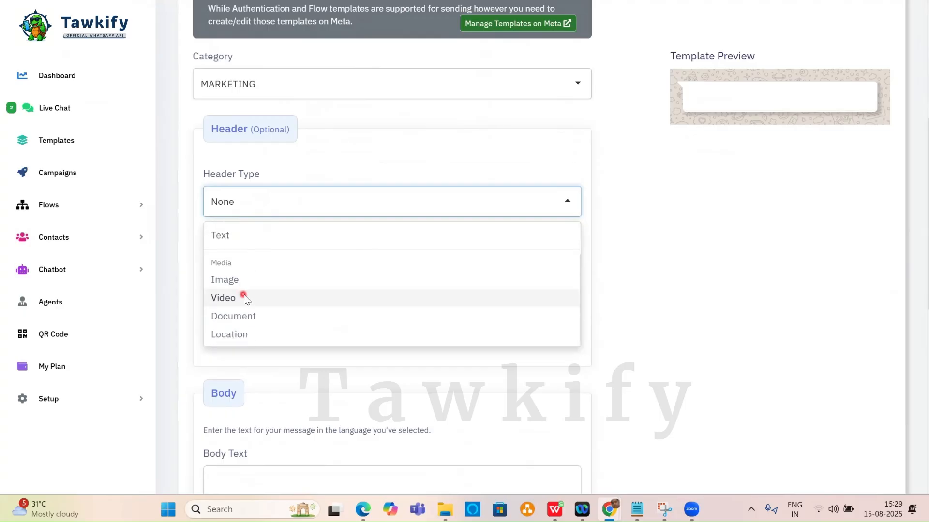
scroll(242, 333, "down", 3)
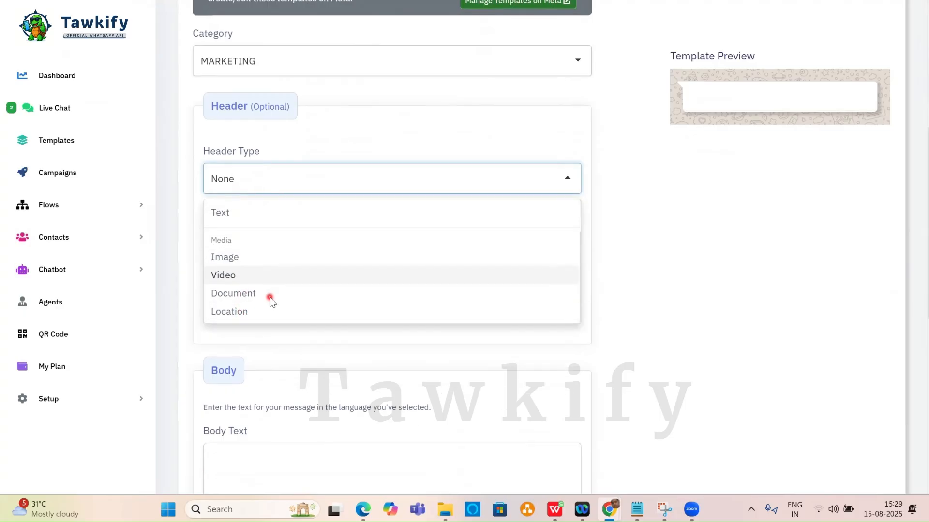
left_click(246, 159)
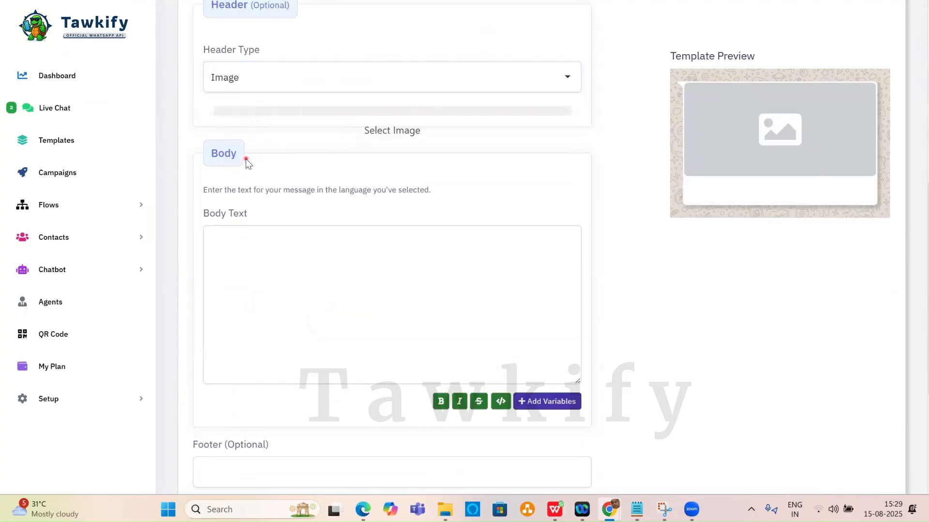
left_click(412, 135)
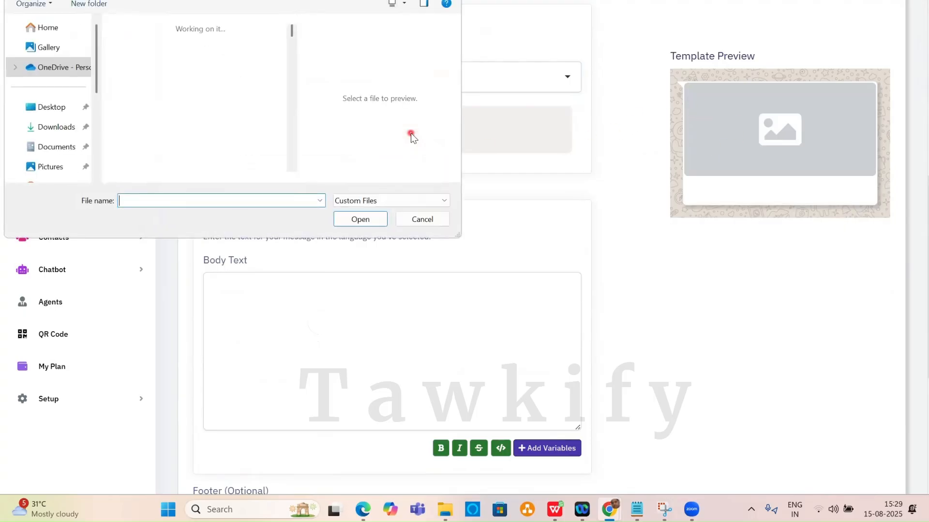
scroll(232, 116, "down", 15)
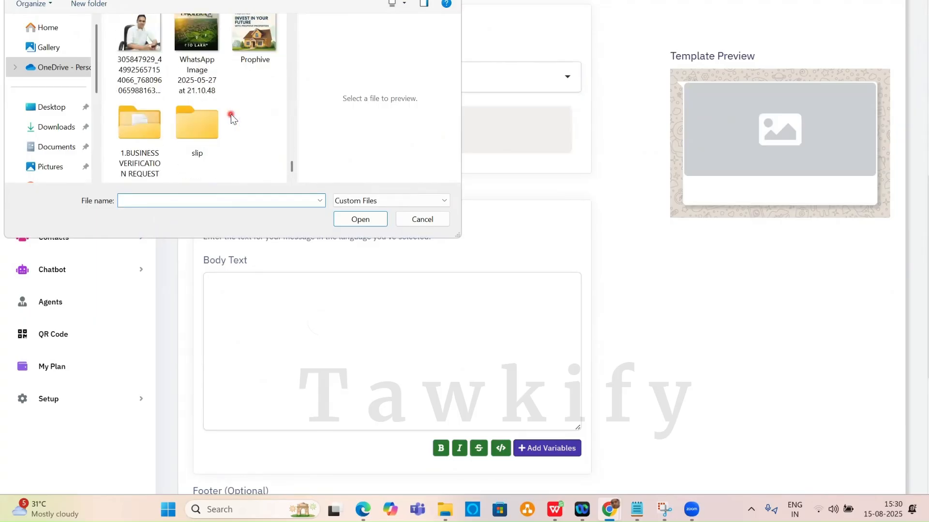
double_click(209, 43)
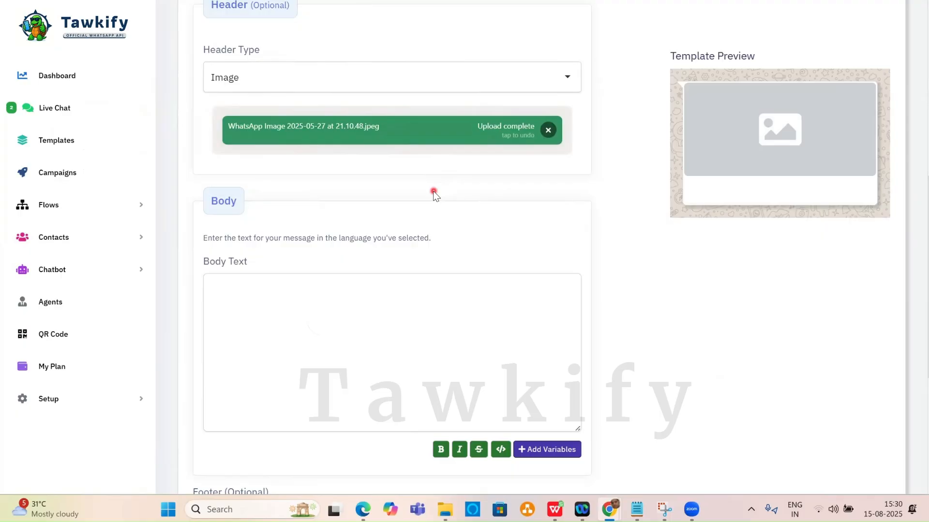
left_click(540, 2)
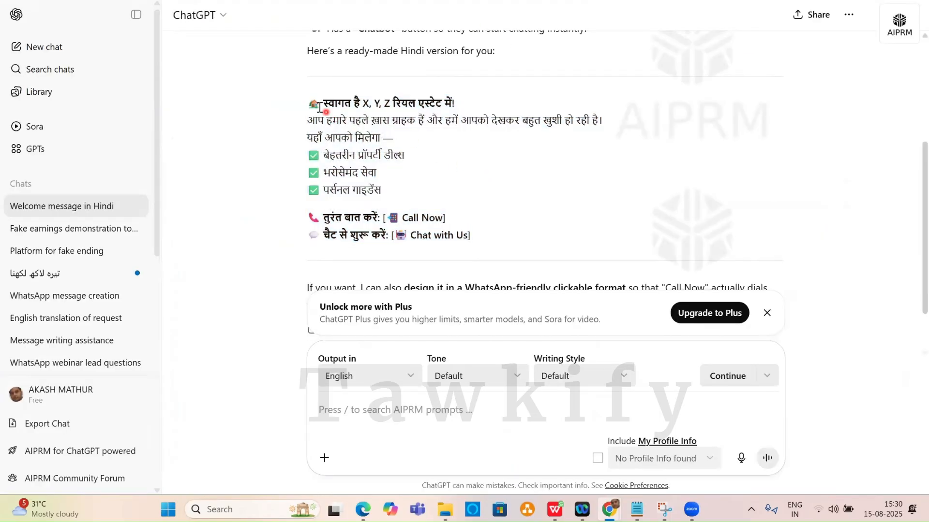
Paste ChatGPT's Hindi welcome message with its three-perk checklist into the template's Body Text.
left_click_drag(308, 103, 417, 188)
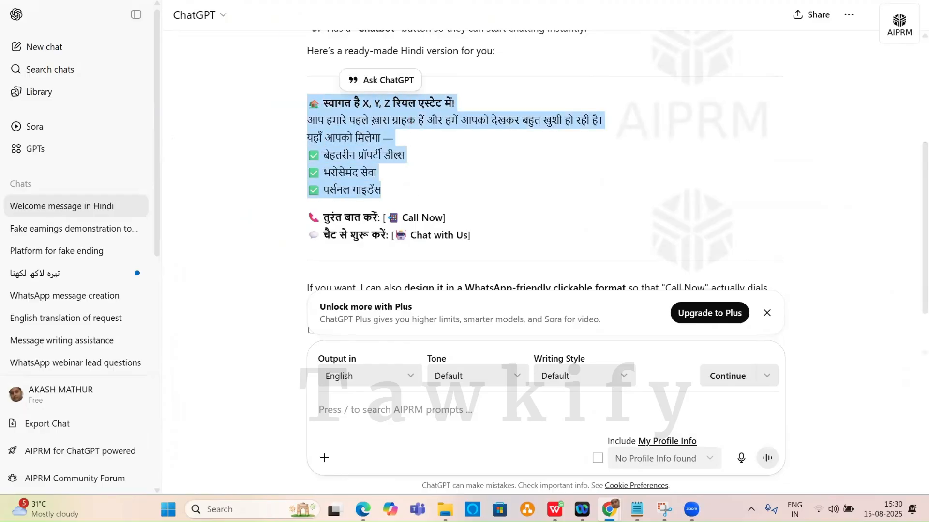
key("alt+Tab")
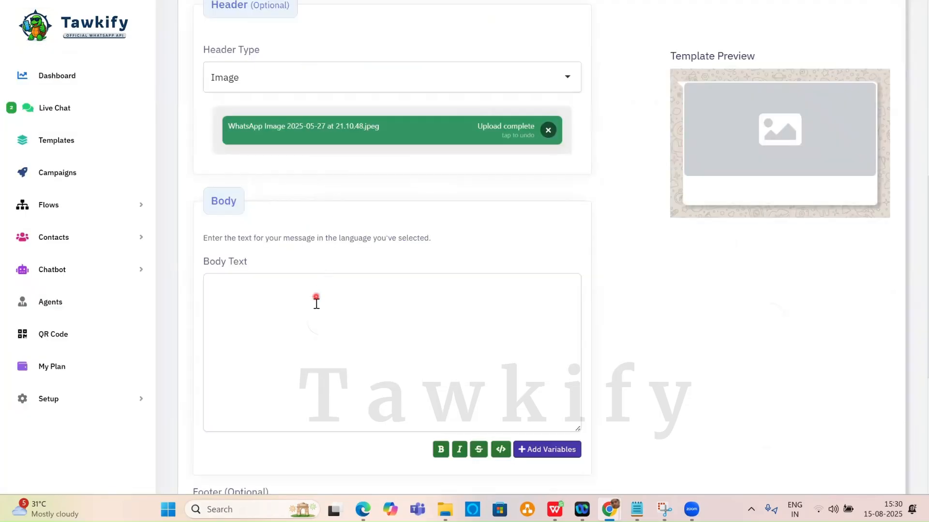
left_click(307, 289)
type("🏡 स्वागत है X, Y, Z रियल एस्टेट में! आप हमारे पहले ख़ास ग्राहक हैं और हमें आपको देखकर बहुत खुशी हो रही है। यहाँ आपको मिलेगा – ✅ बेहतरीन प्रॉपर्टी डील्स ✅ भरोसेमंद सेवा ✅ पर्सनल गाइडेंस")
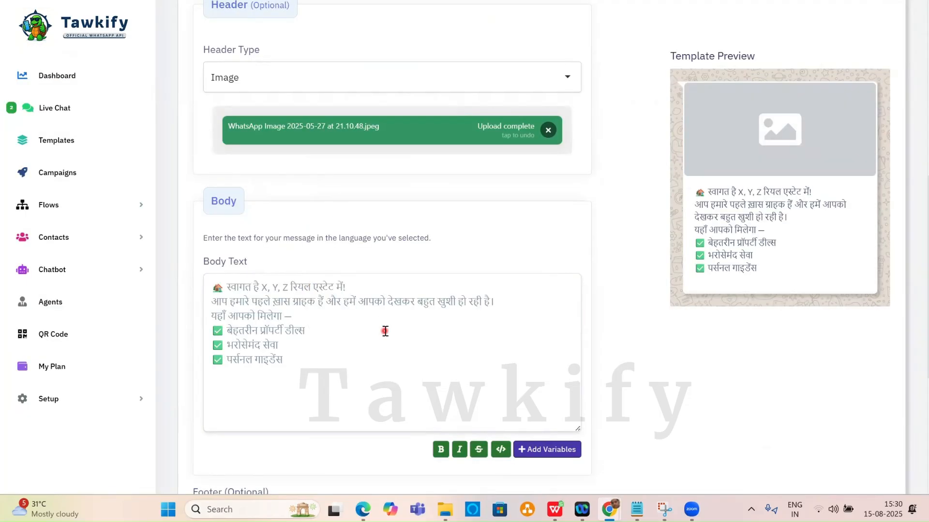
scroll(427, 242, "down", 5)
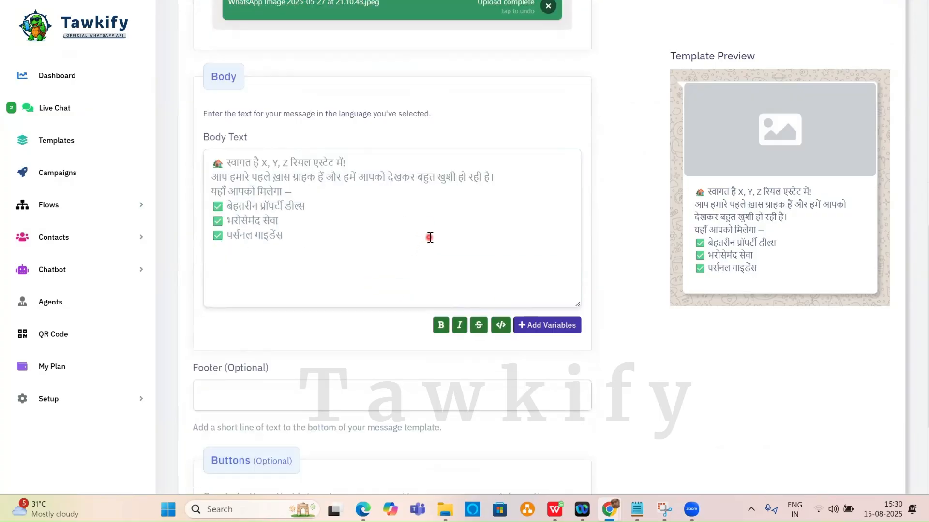
scroll(308, 240, "down", 1)
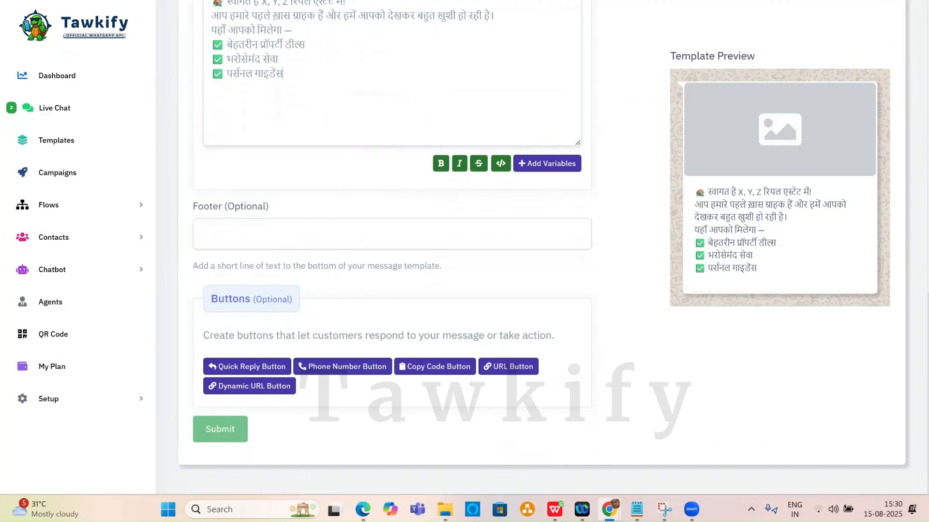
left_click(257, 368)
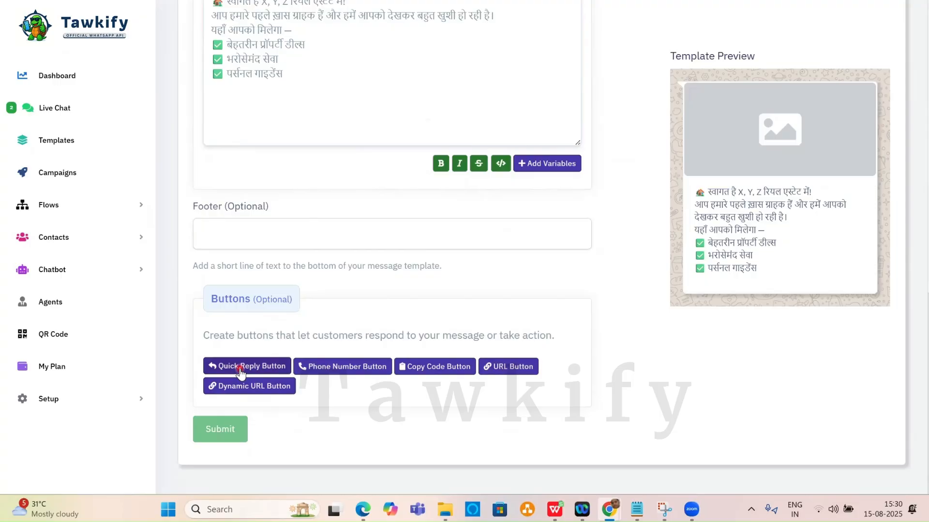
key("alt+Tab")
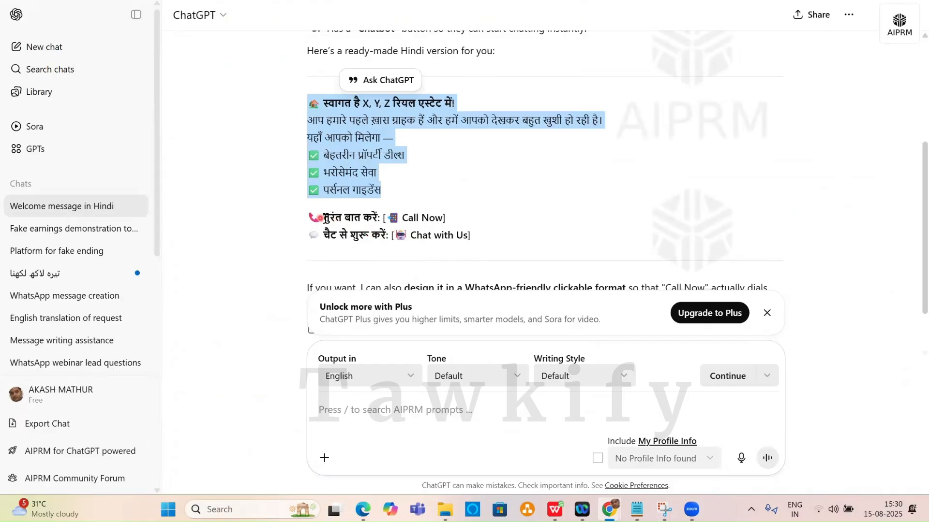
Add a phone-number call button labelled तुरंत बात करें, copied from ChatGPT.
left_click_drag(308, 218, 379, 217)
key("ctrl+c")
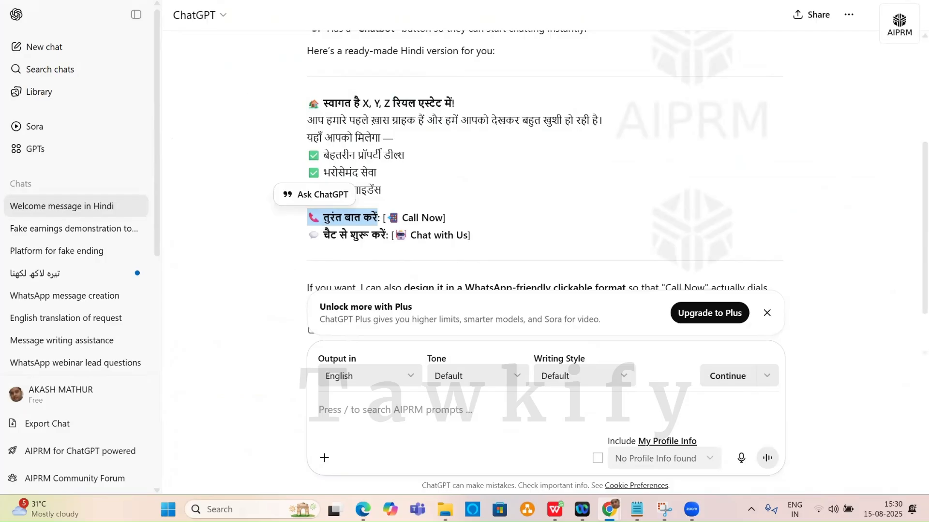
key("ctrl+Tab")
left_click(344, 366)
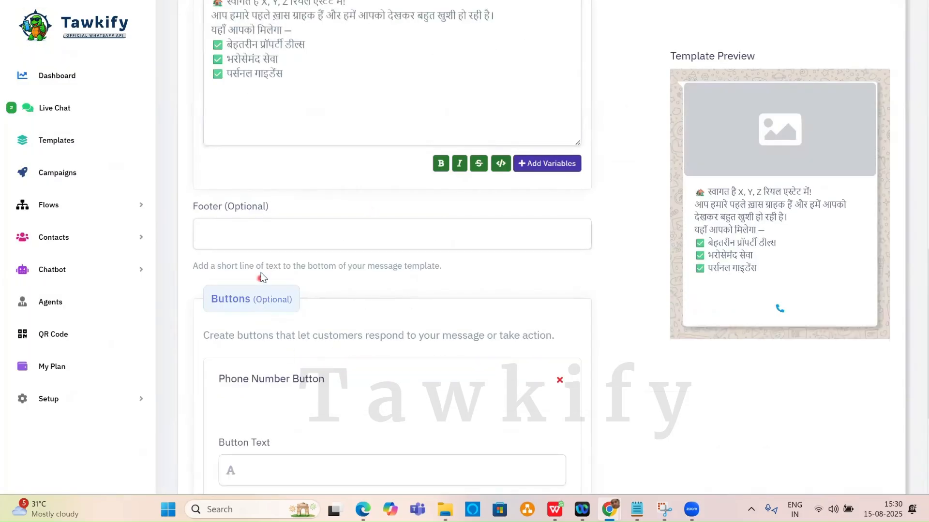
scroll(319, 329, "down", 3)
left_click(286, 347)
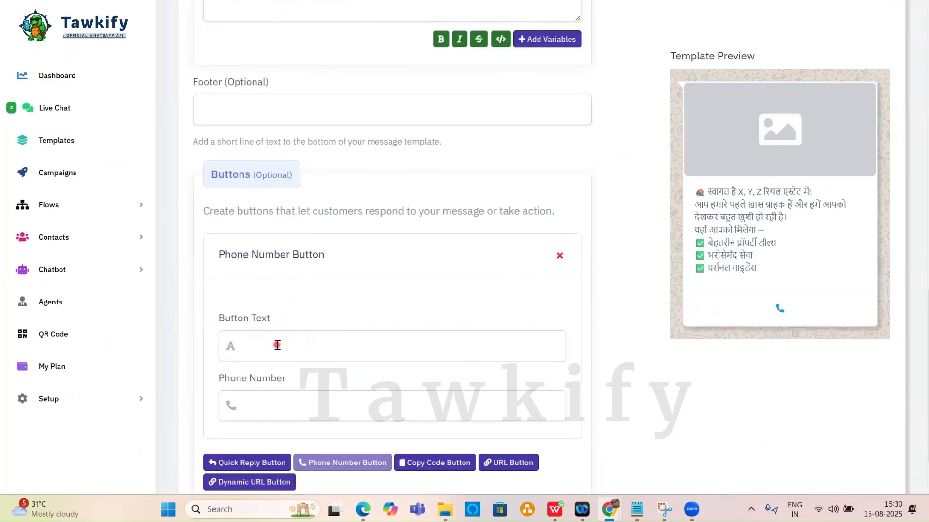
key("ctrl+v")
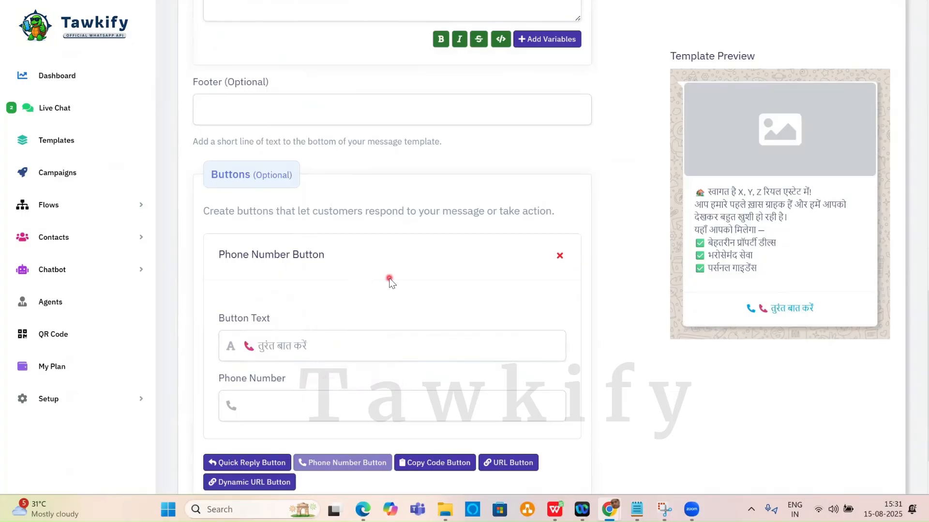
scroll(382, 283, "down", 2)
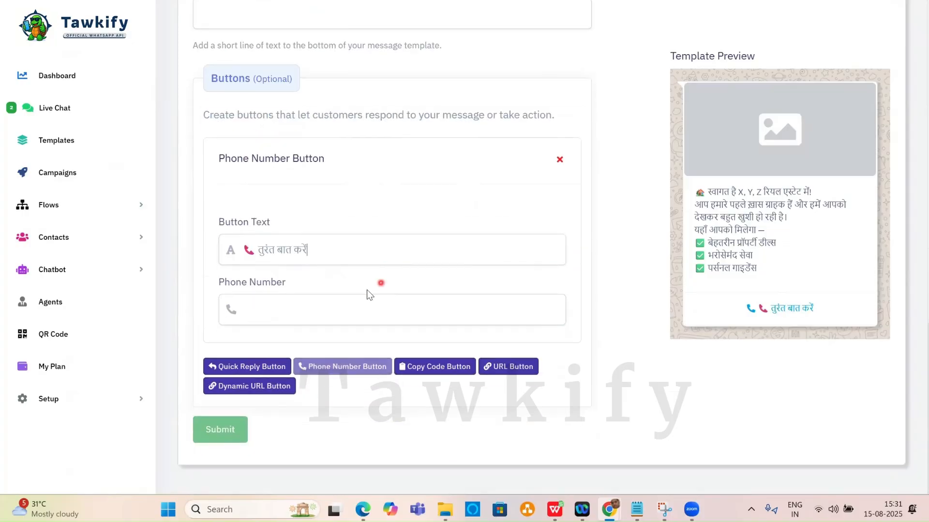
left_click(258, 250)
key("BackSpace")
key("BackSpace")
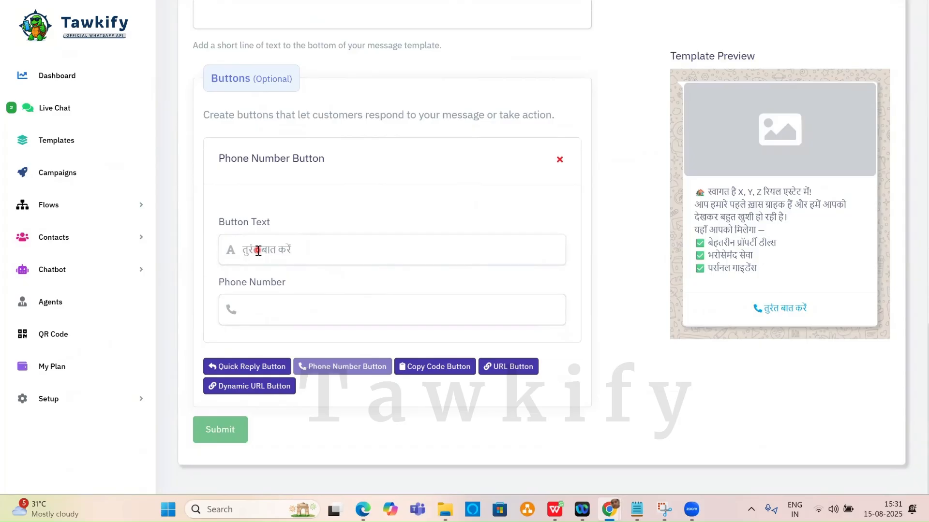
Fill in the call button's saved phone number and add a blank Quick Reply button.
left_click(401, 320)
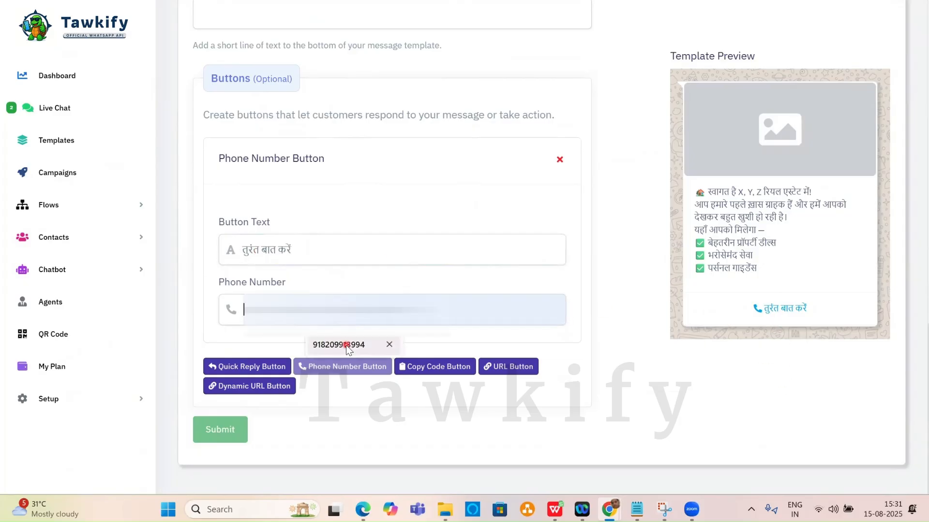
left_click(339, 344)
key("BackSpace")
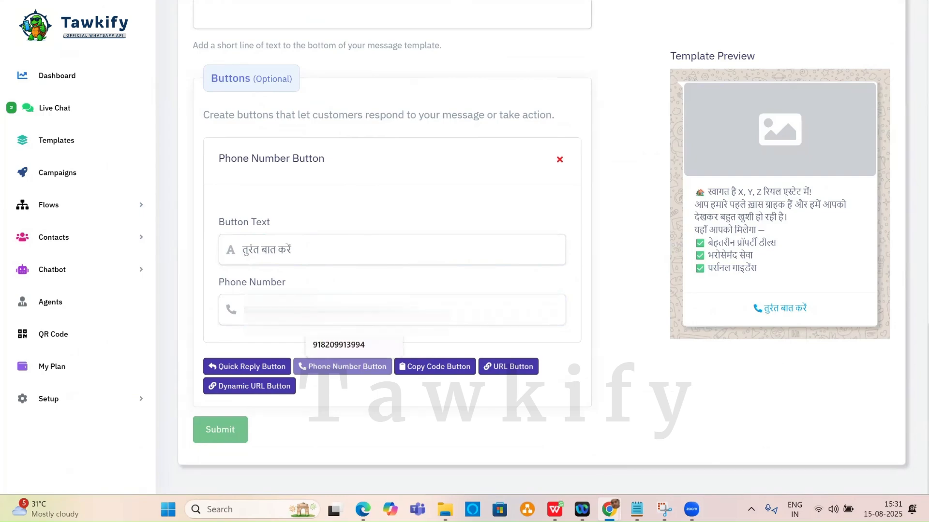
type("9")
left_click(269, 368)
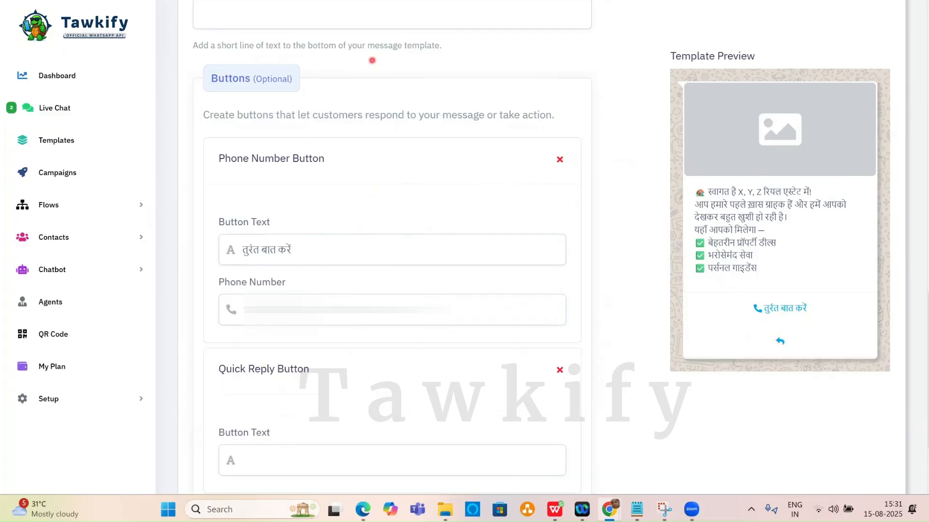
Label the Quick Reply button 'चैट से शुरू करें' from ChatGPT and submit the template.
key("alt+Tab")
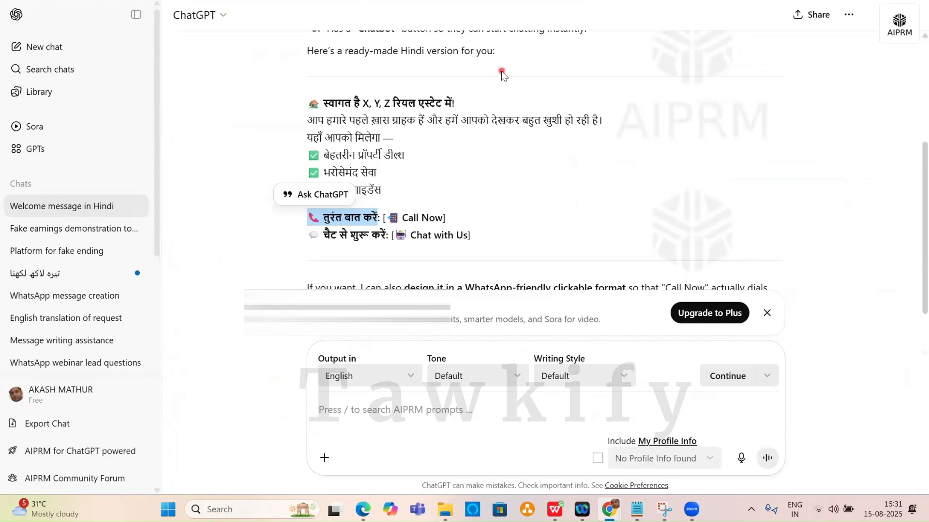
left_click_drag(324, 234, 387, 236)
key("ctrl+c")
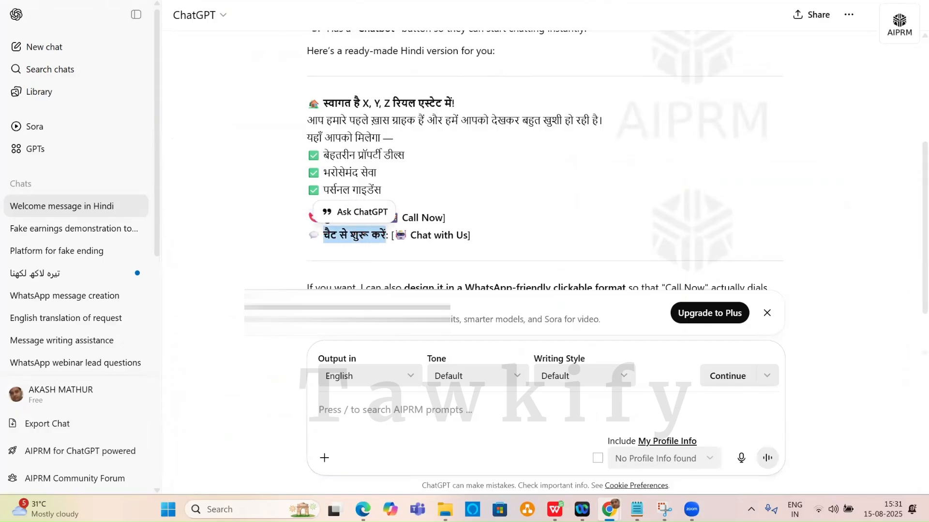
key("alt+Tab")
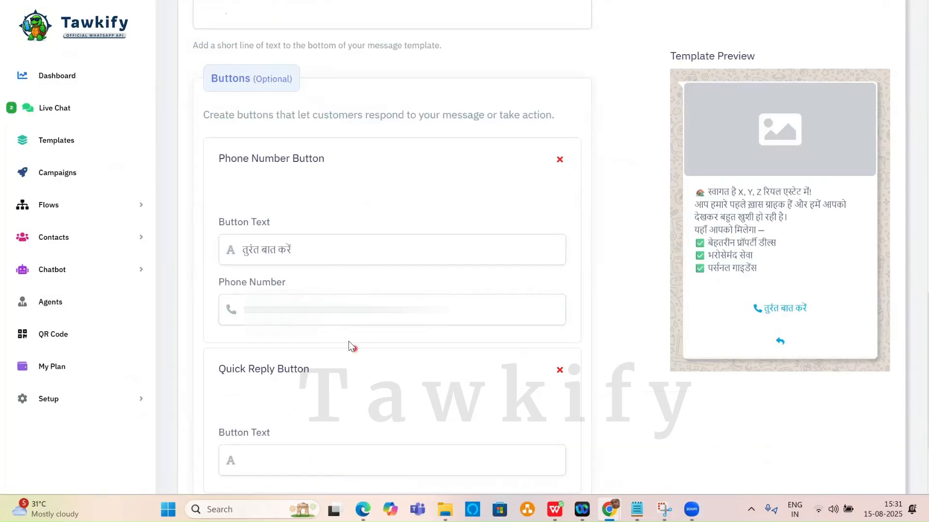
scroll(324, 338, "down", 3)
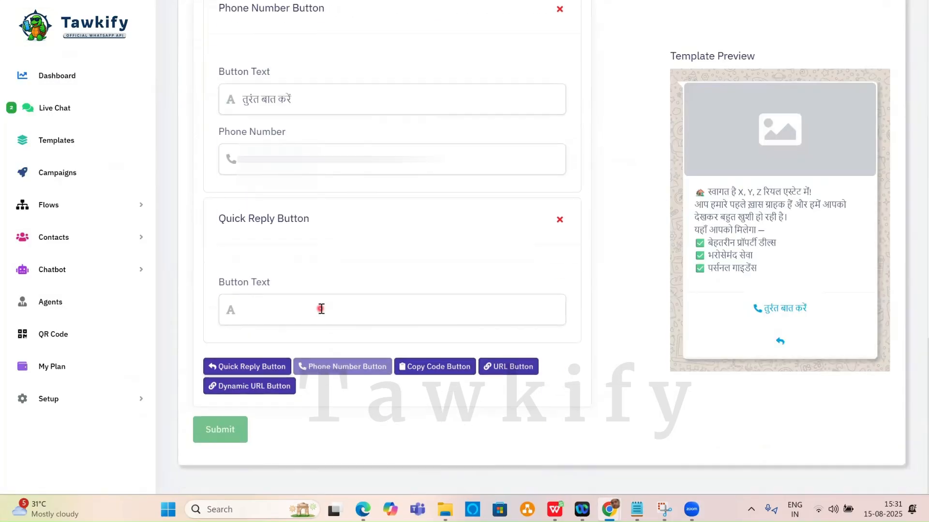
left_click(267, 310)
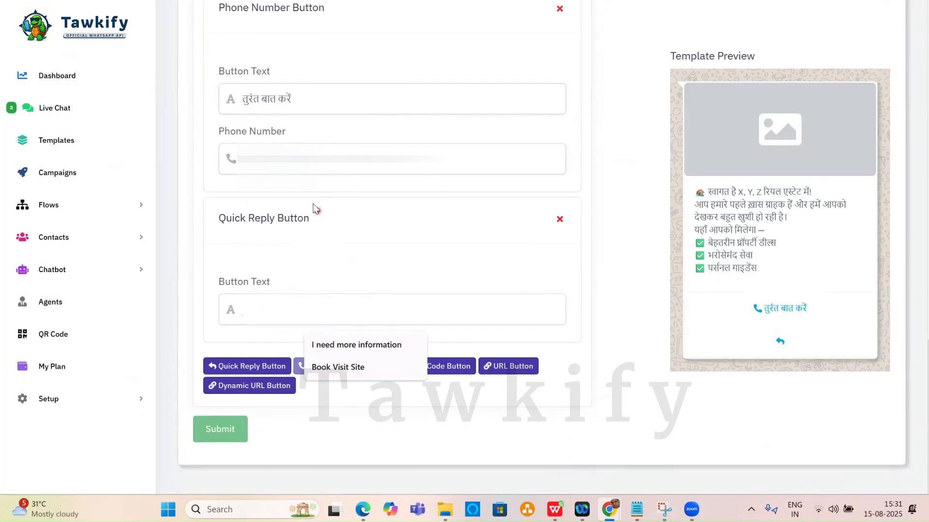
key("ctrl+v")
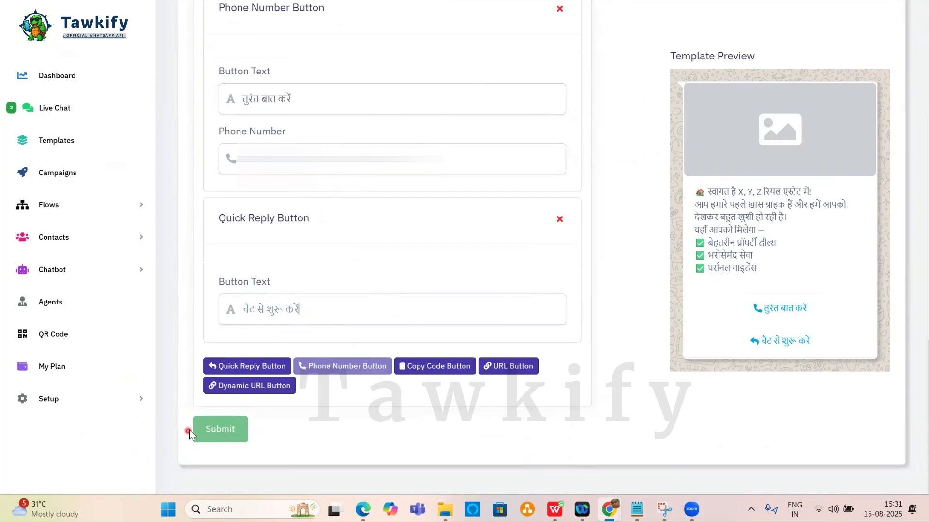
left_click(202, 429)
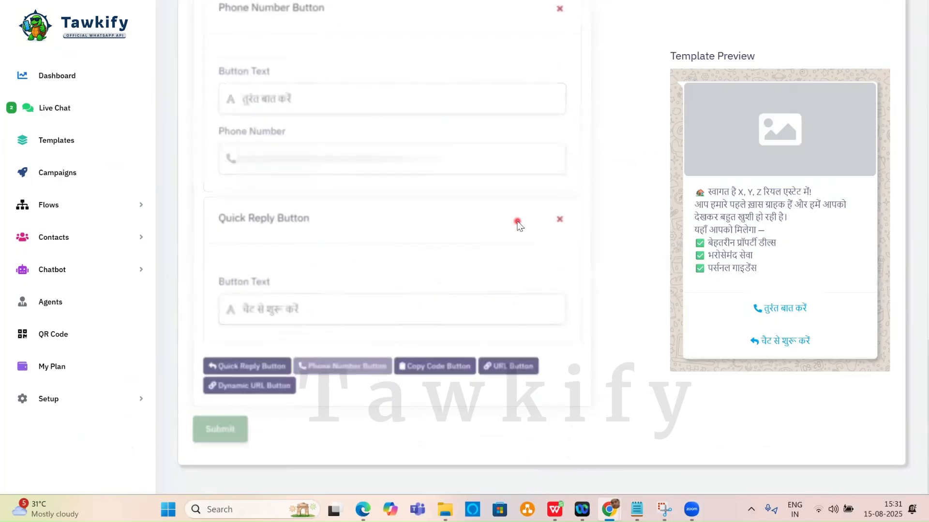
Reload the Templates page to confirm xyz_first__msg now shows as APPROVED.
scroll(518, 225, "up", 10)
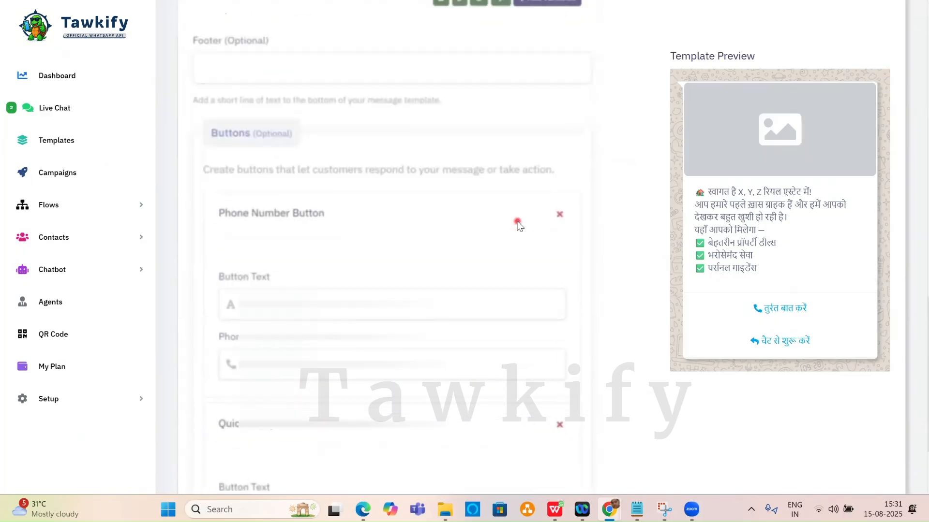
scroll(519, 224, "up", 5)
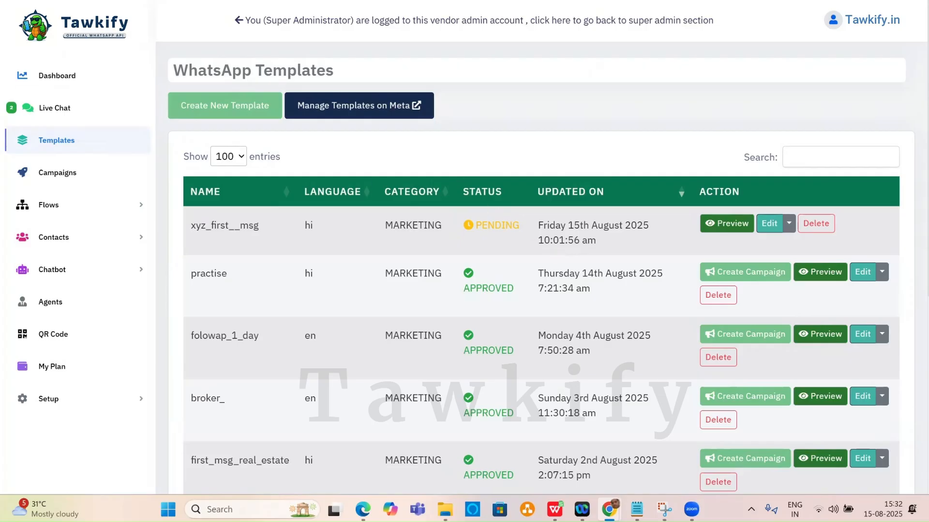
key("F5")
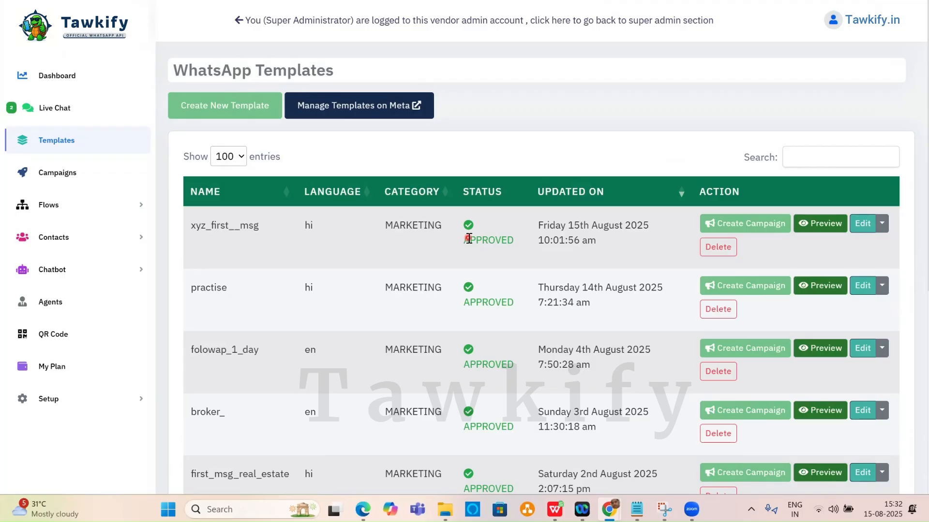
scroll(468, 238, "down", 1)
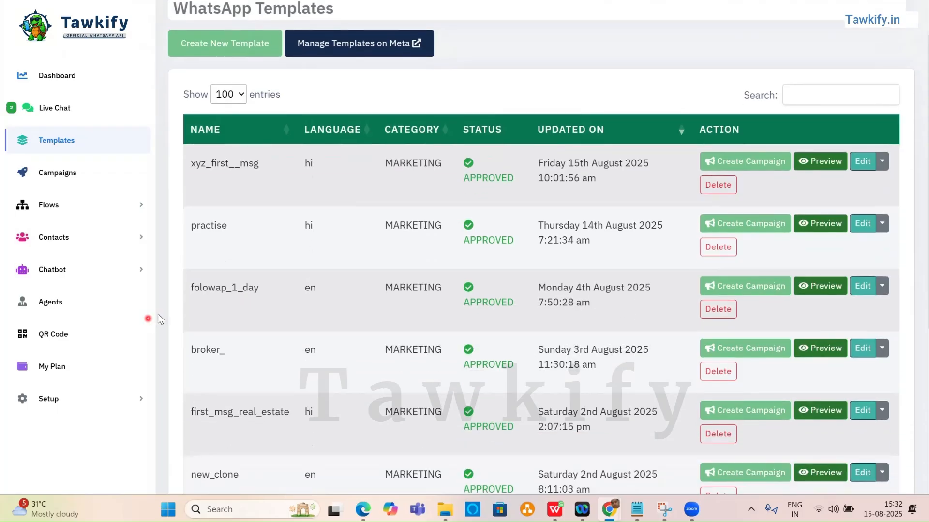
left_click(827, 288)
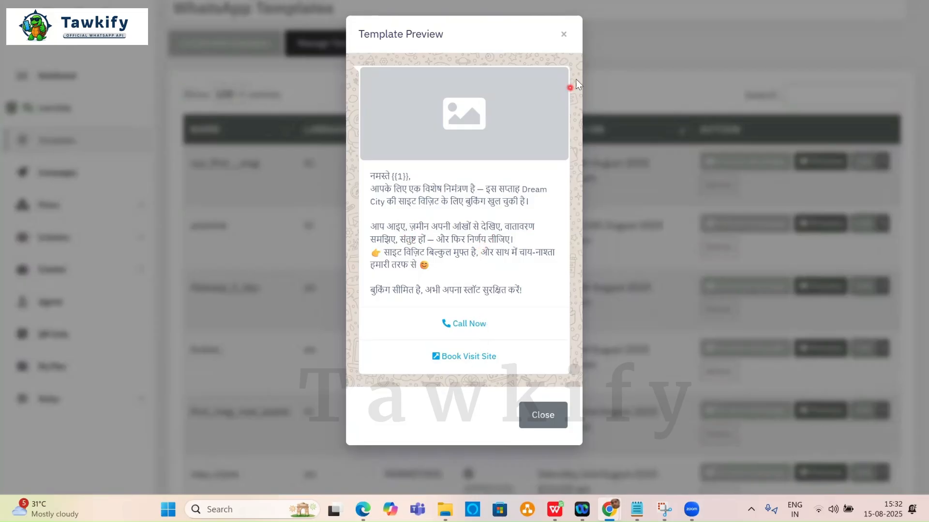
left_click(564, 34)
scroll(369, 259, "down", 2)
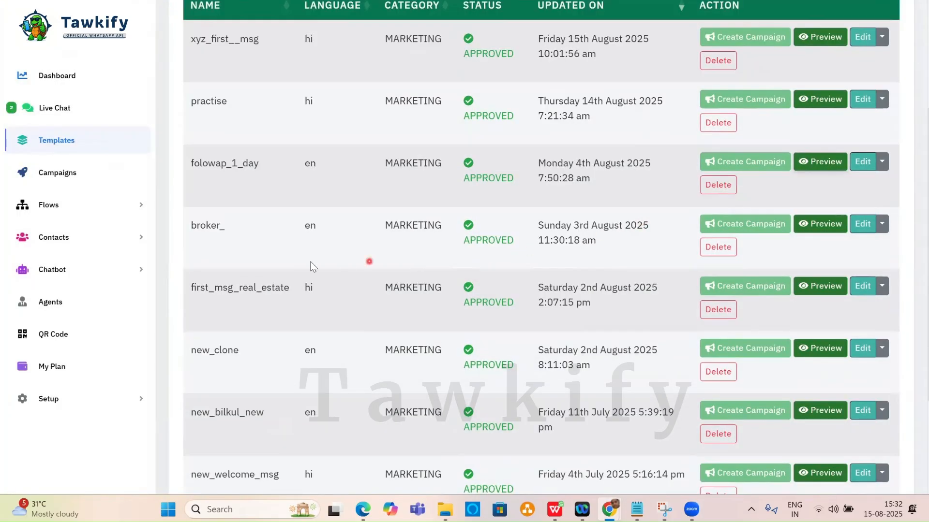
left_click(826, 286)
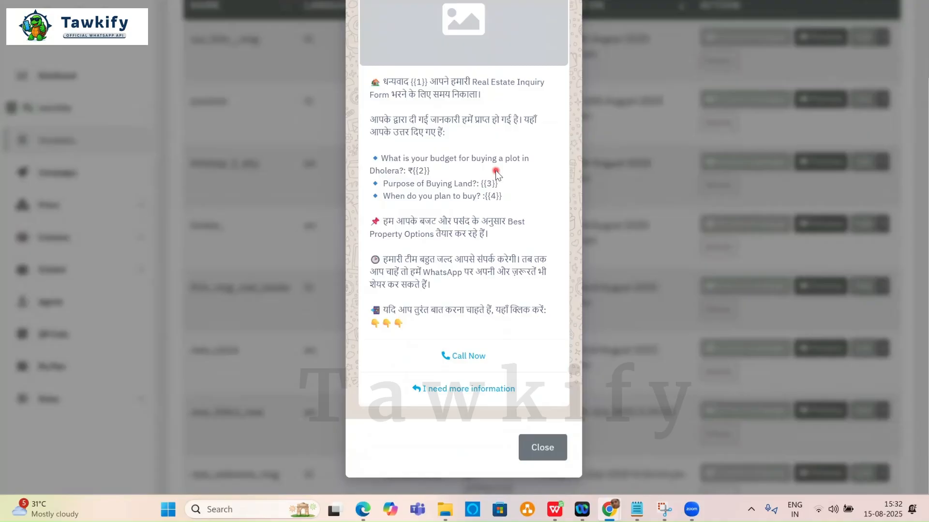
scroll(489, 173, "up", 2)
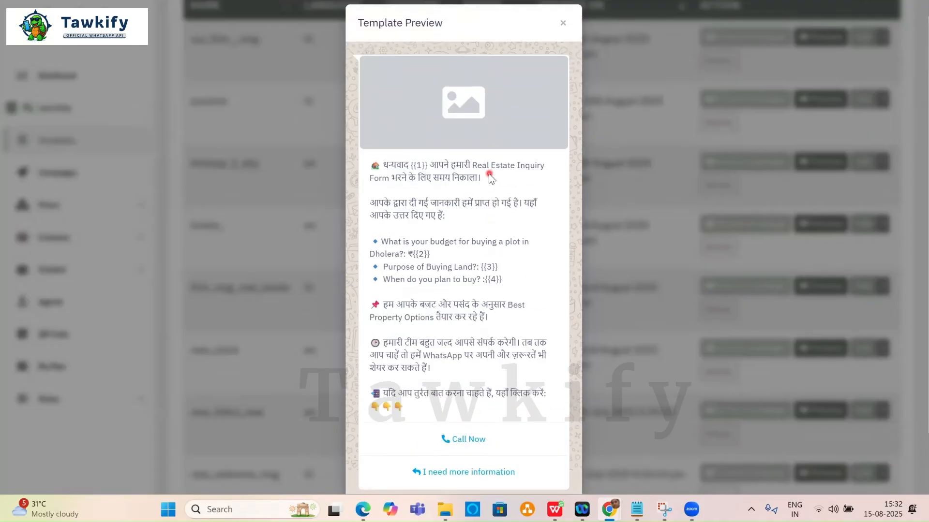
left_click(562, 33)
scroll(387, 251, "down", 2)
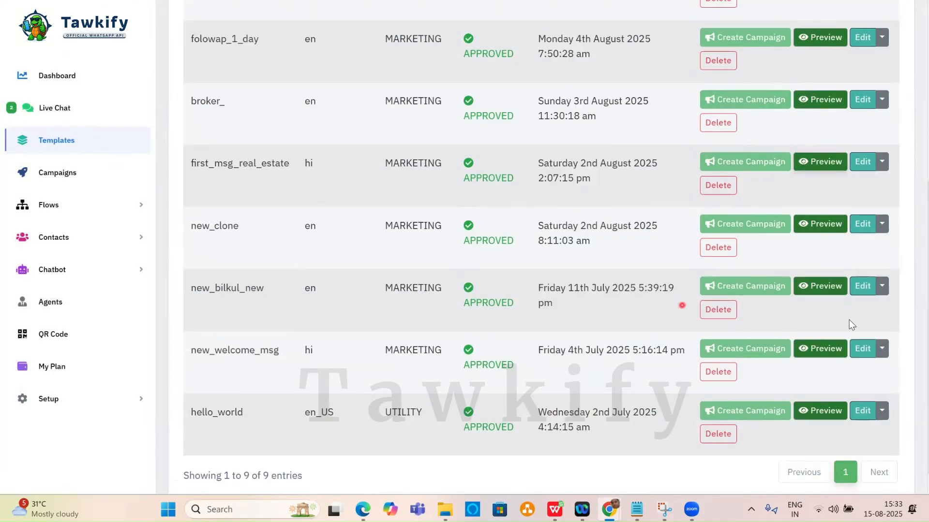
left_click(820, 285)
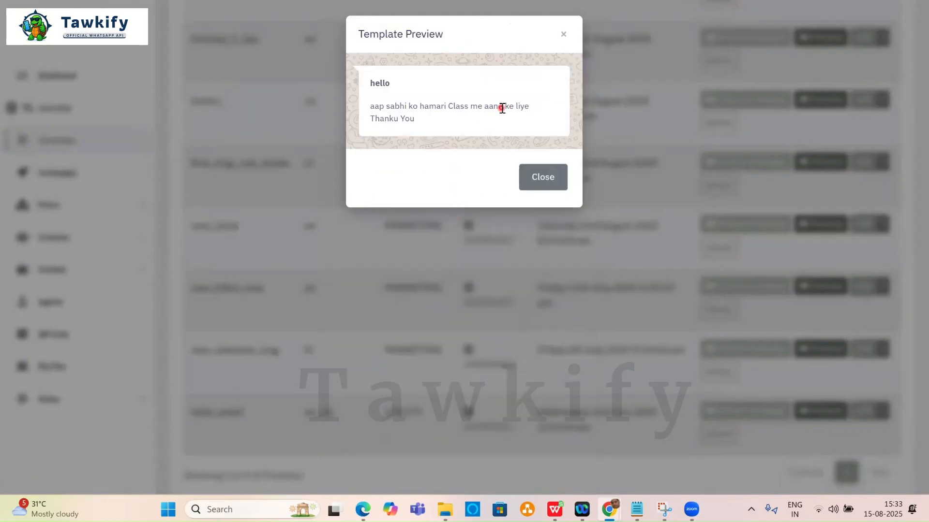
left_click(562, 36)
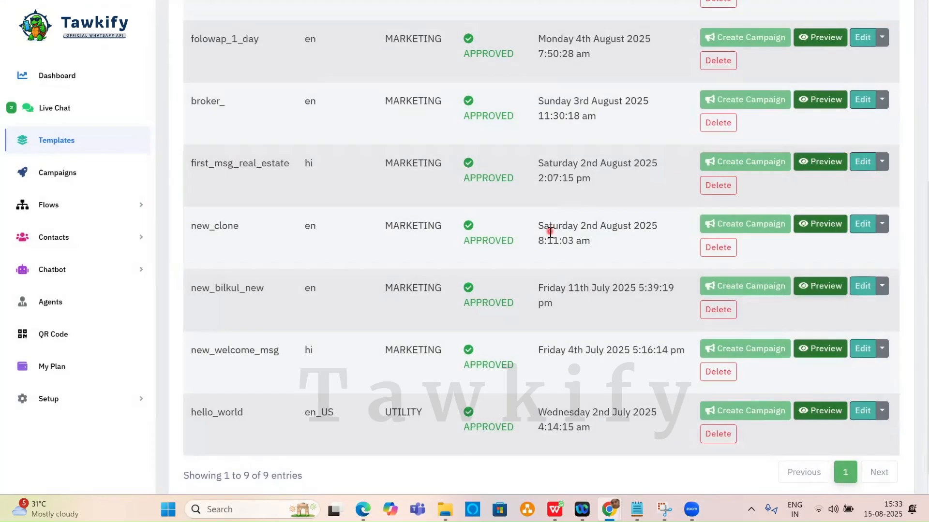
scroll(550, 234, "down", 1)
scroll(549, 232, "up", 7)
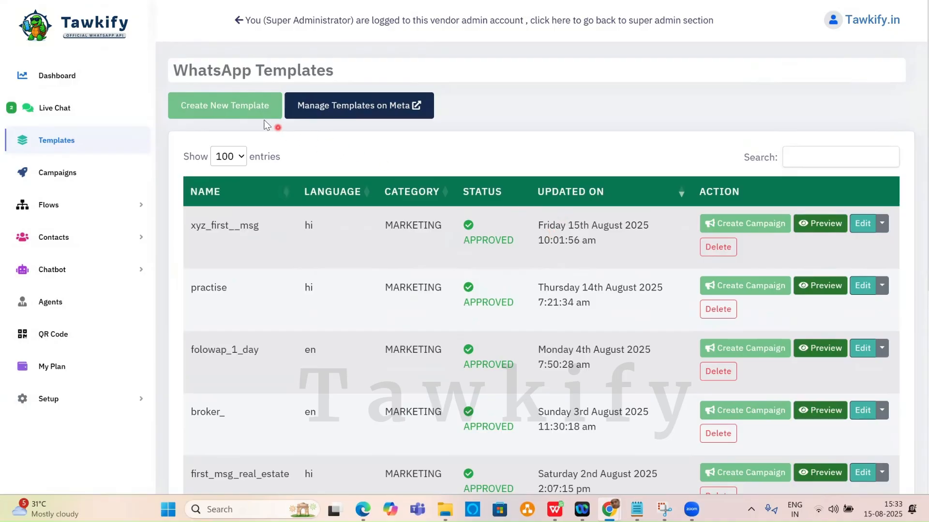
Open xyz_first__msg for editing and restore the house emoji at the start of the body.
left_click(859, 231)
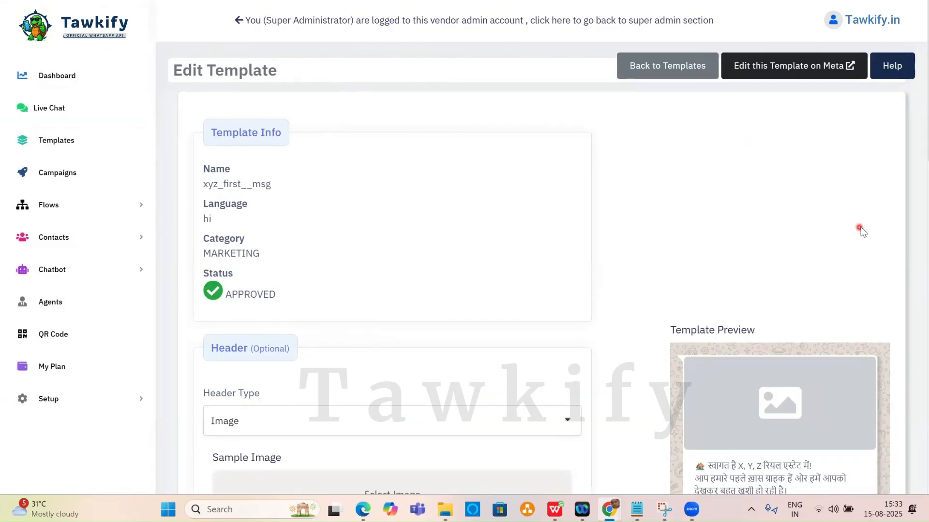
scroll(496, 252, "down", 10)
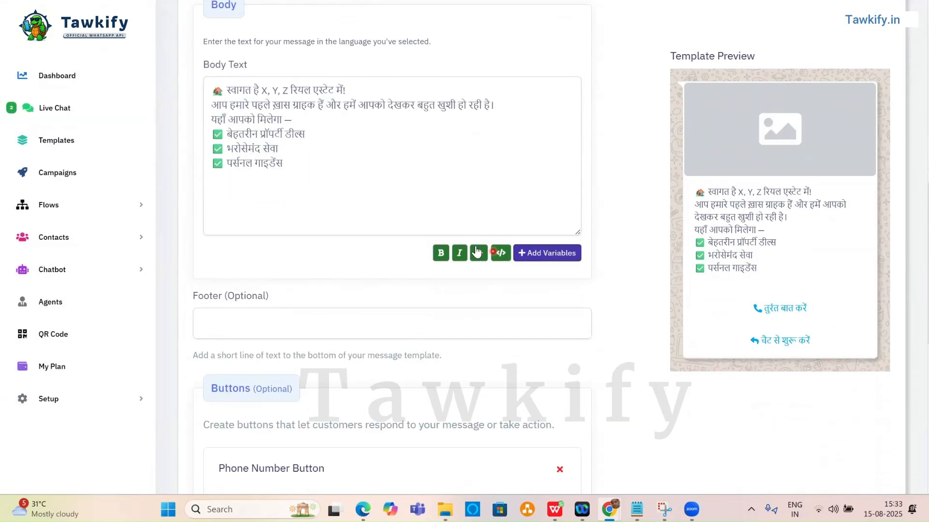
mouse_move(223, 91)
left_mouse_down()
mouse_move(362, 91)
mouse_move(224, 90)
left_mouse_up()
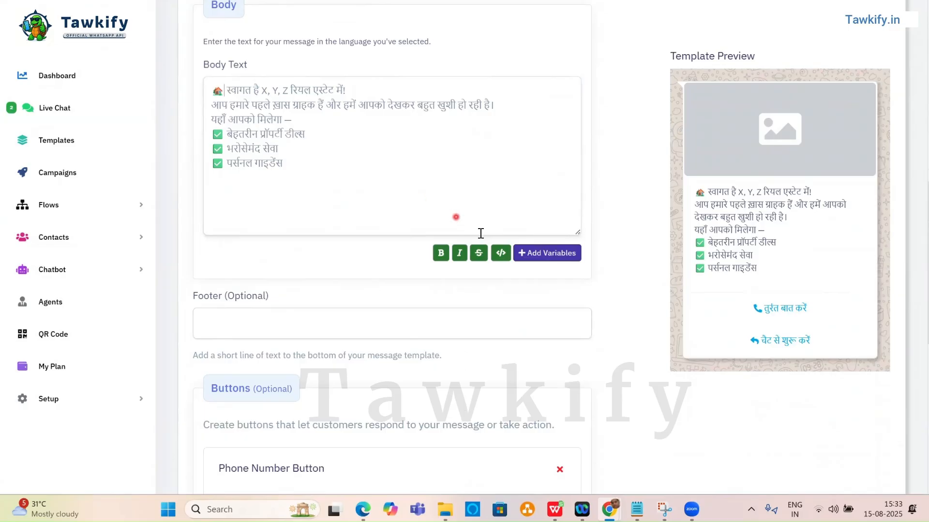
left_click(502, 253)
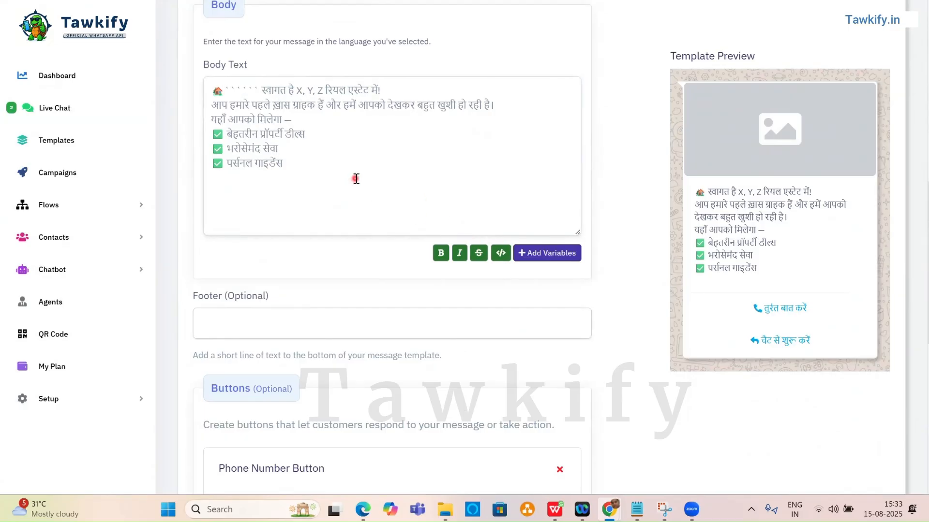
left_click(261, 91)
key("BackSpace")
key("BackSpace")
key("BackSpace")
key("BackSpace")
key("BackSpace")
key("BackSpace")
key("BackSpace")
key("BackSpace")
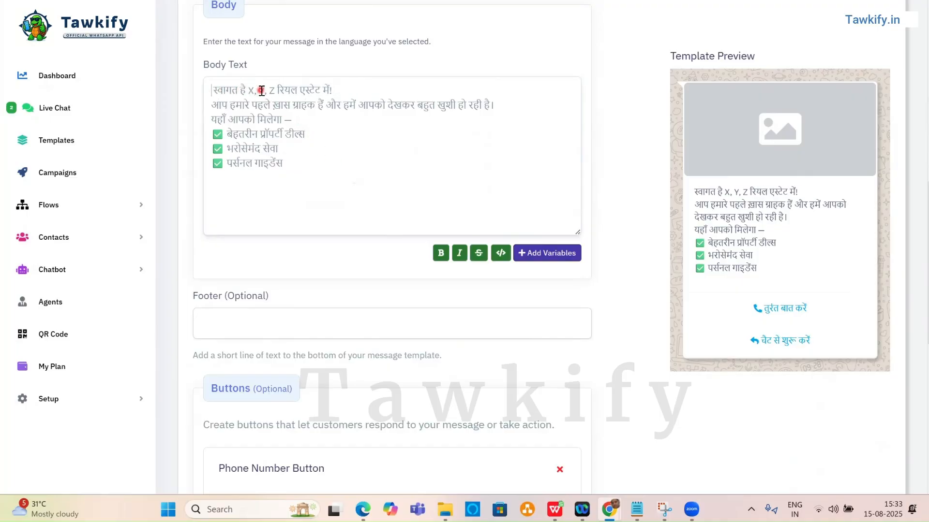
type("🏠")
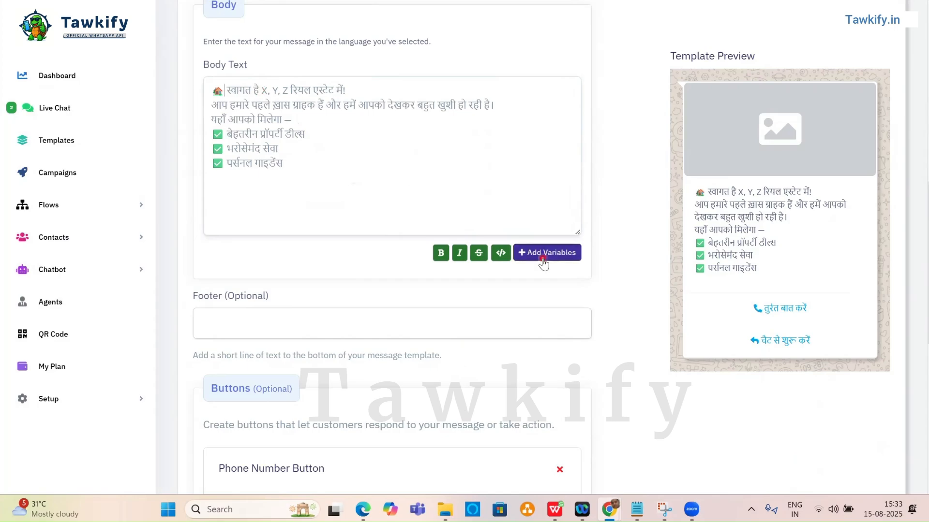
Insert a {{1}} variable after the emoji with the sample value 'aakash'.
left_click(543, 254)
left_click(235, 92)
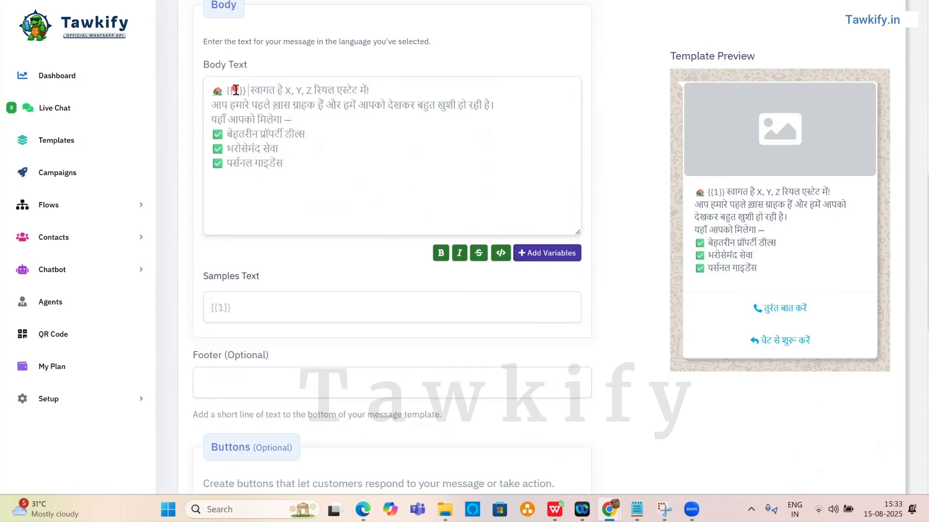
left_click(302, 134)
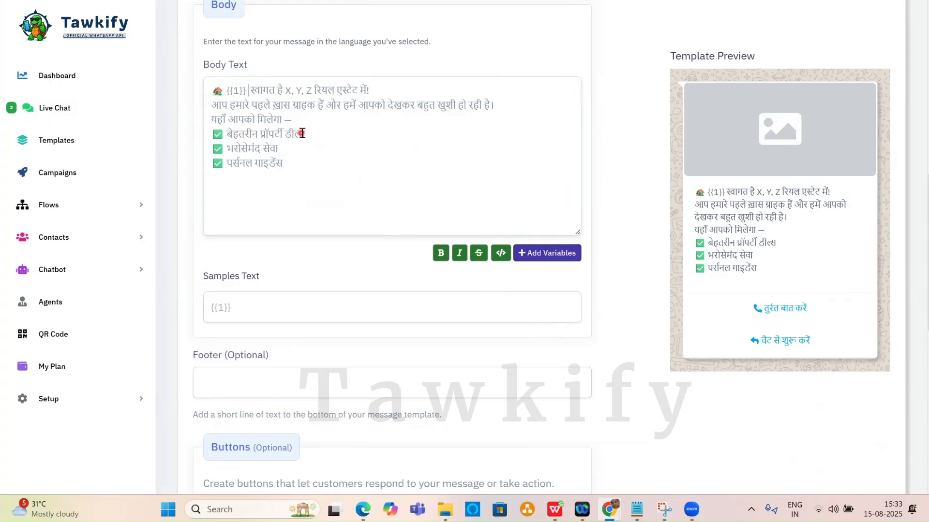
left_click(272, 259)
left_click(290, 304)
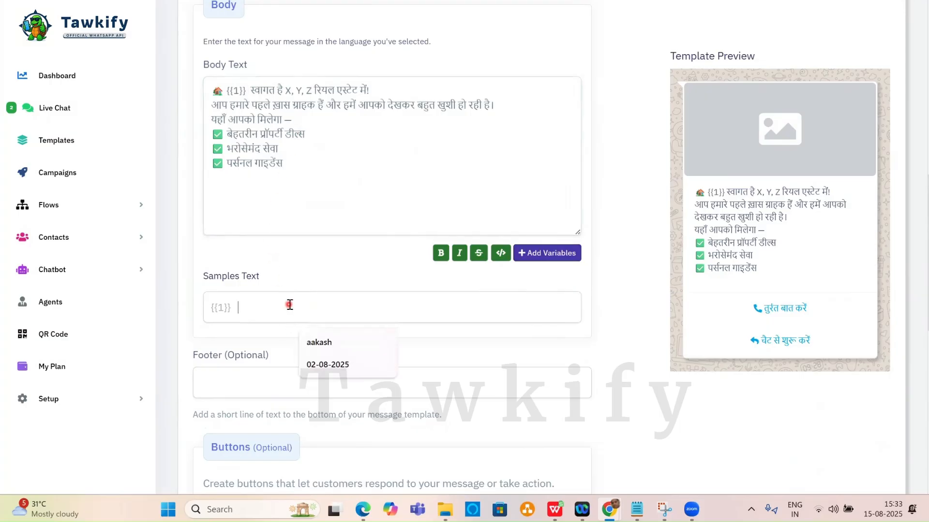
type("aakash")
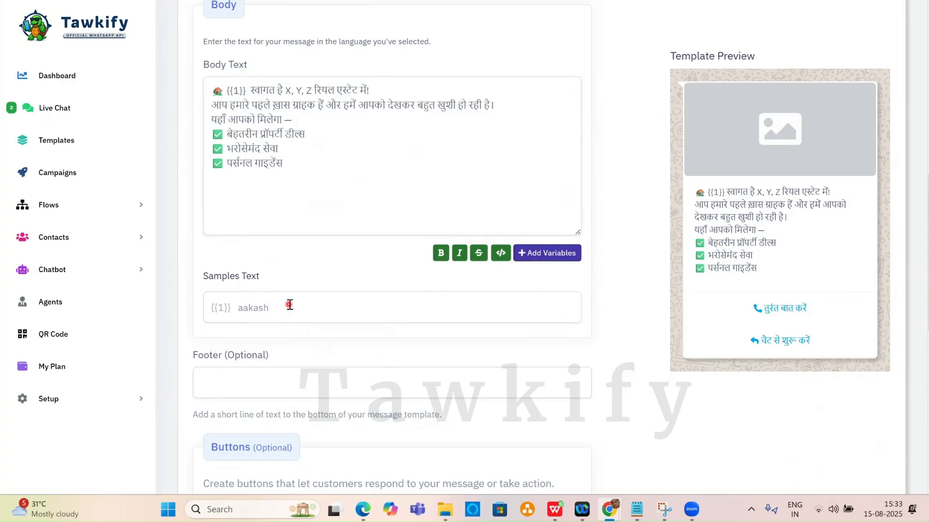
scroll(309, 279, "up", 10)
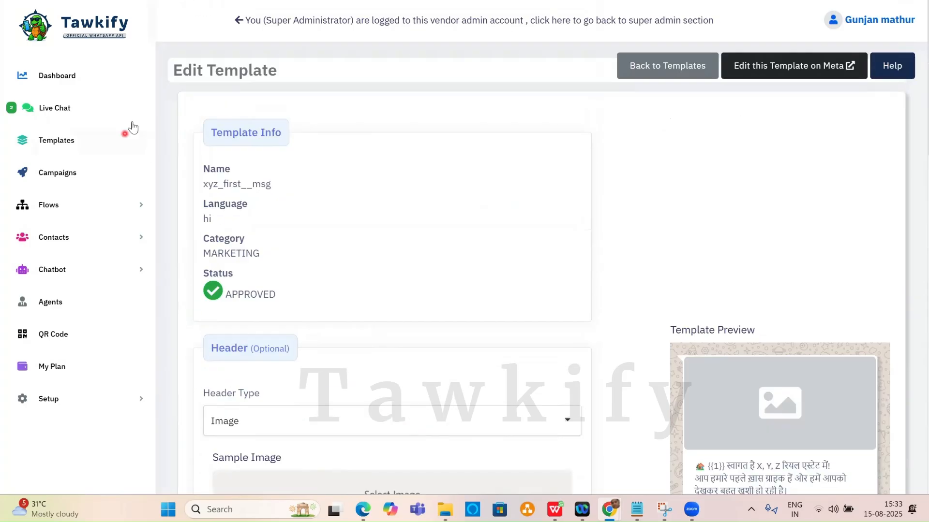
Back on the Templates list, dictate and send ChatGPT a Hindi request for a personalised real-estate welcome message.
left_click(62, 141)
key("alt+Tab")
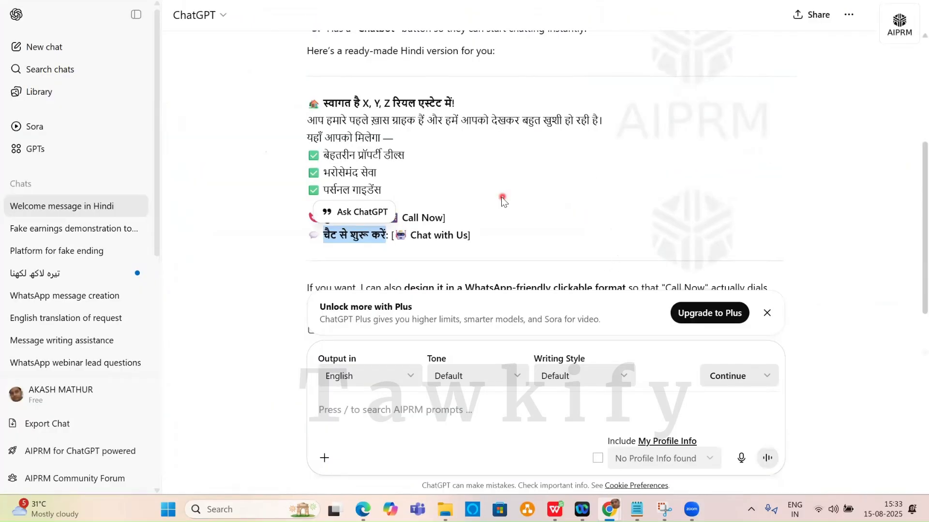
scroll(501, 196, "down", 1)
left_click(741, 458)
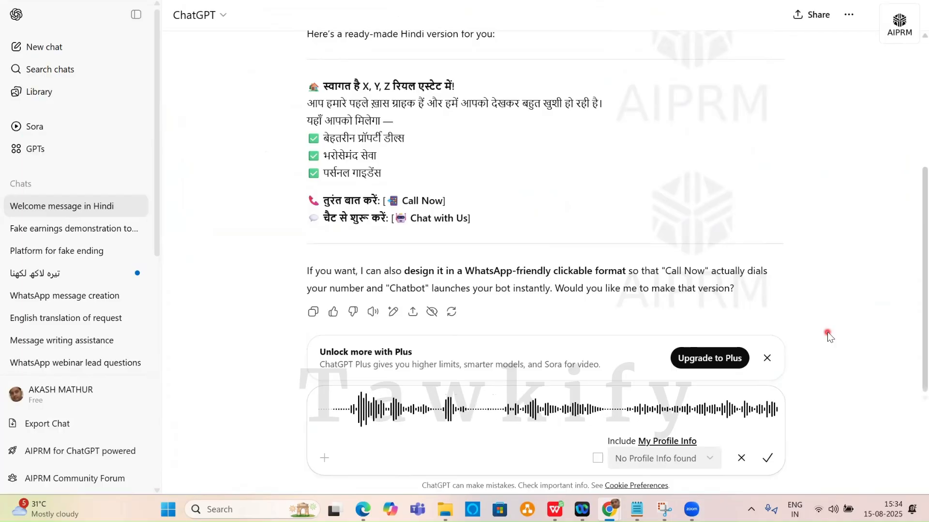
left_click(767, 458)
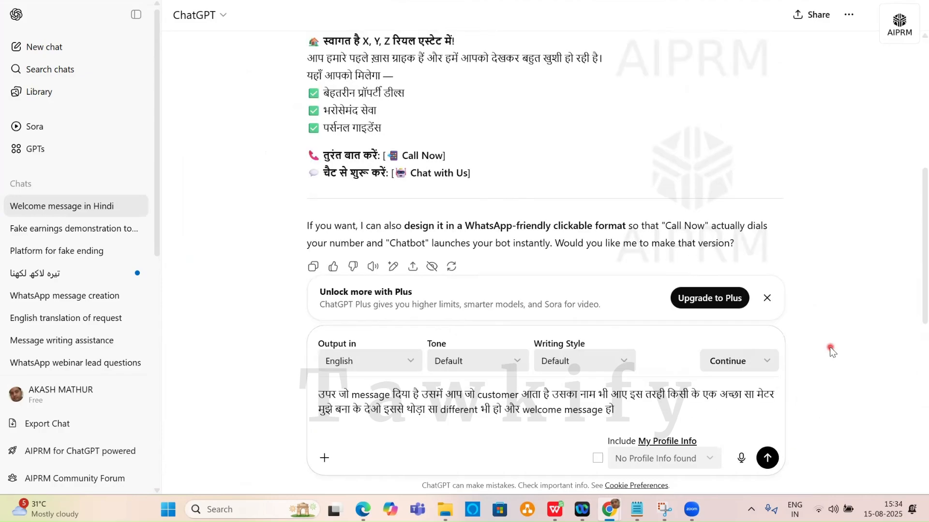
left_click(767, 457)
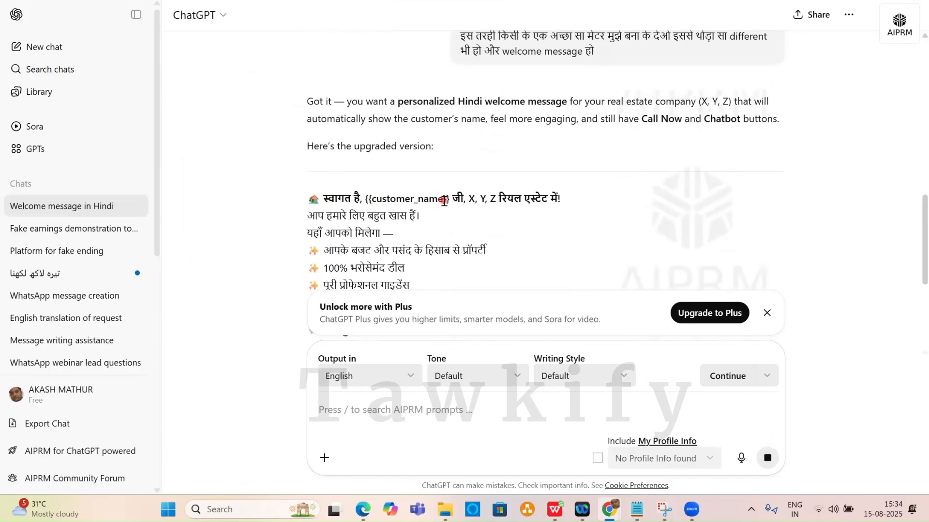
scroll(444, 200, "down", 3)
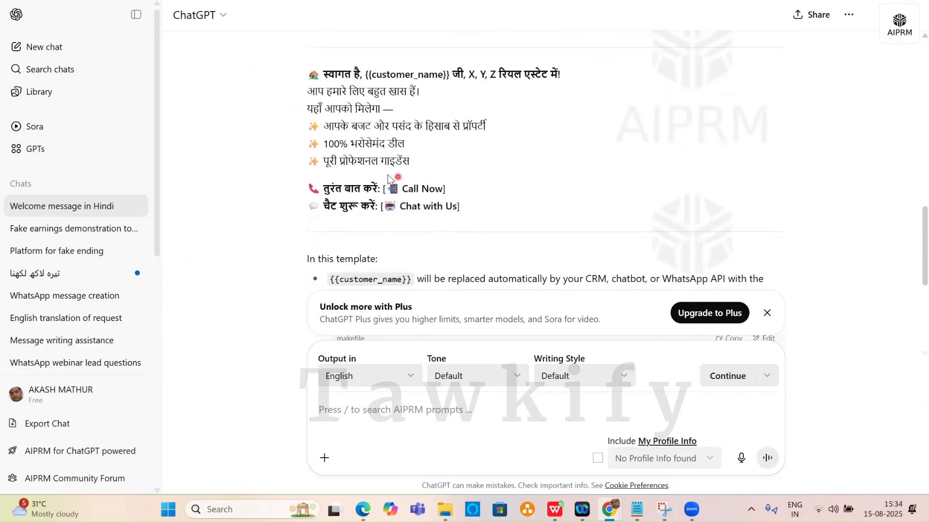
left_click(580, 124)
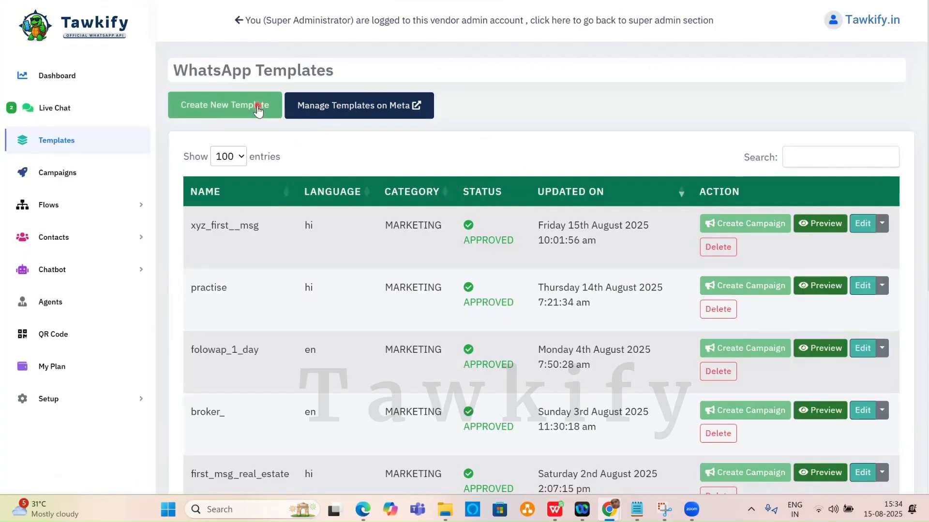
Start a new template named new_welcome__msg with Hindi as its language.
left_click(258, 111)
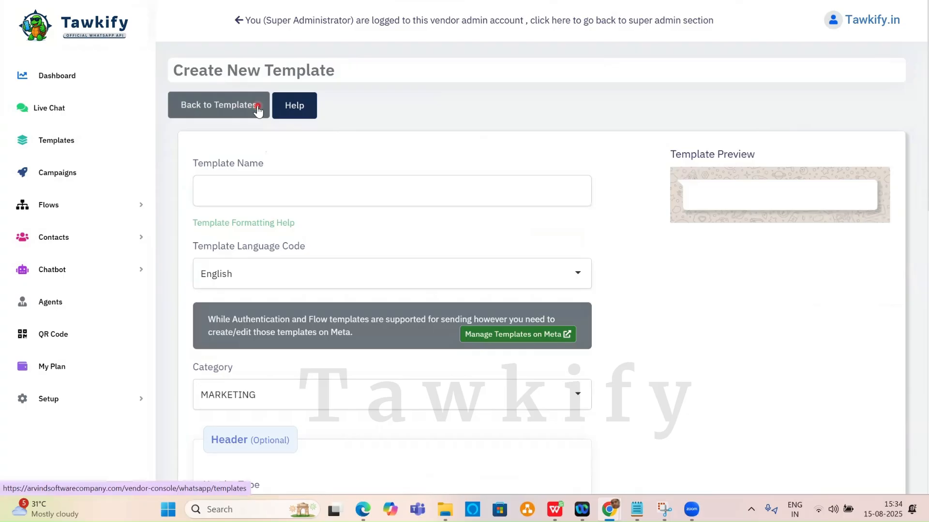
left_click(259, 189)
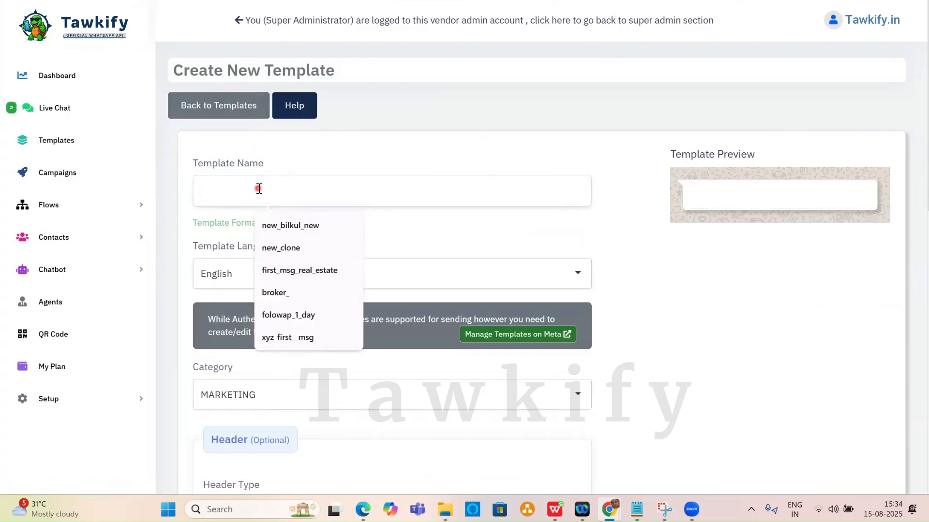
type("new_")
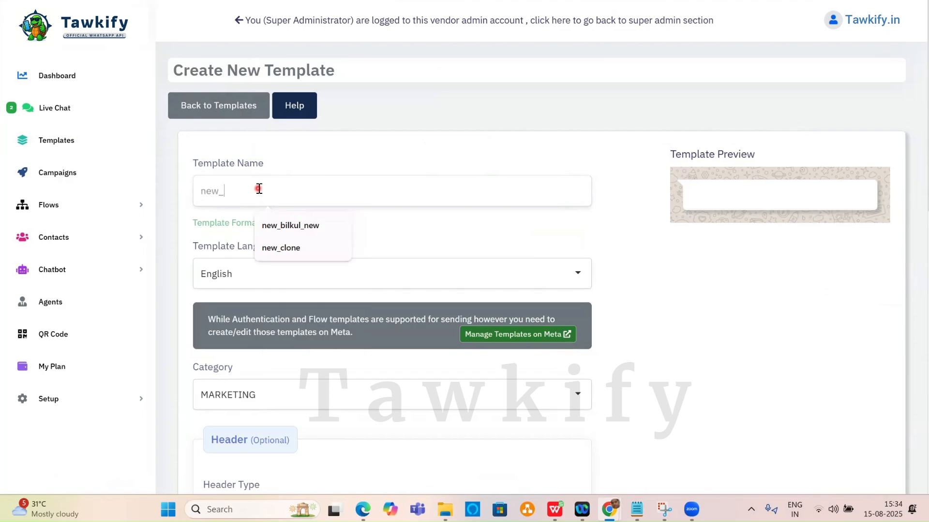
type("welcome_")
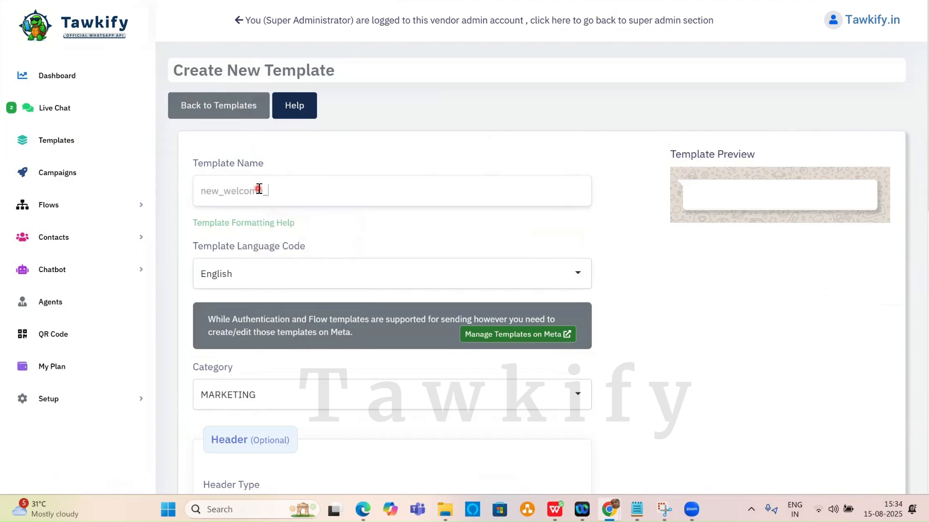
type("_messag")
key("BackSpace")
key("BackSpace")
key("BackSpace")
key("BackSpace")
type("sg")
scroll(339, 208, "down", 1)
left_click(326, 214)
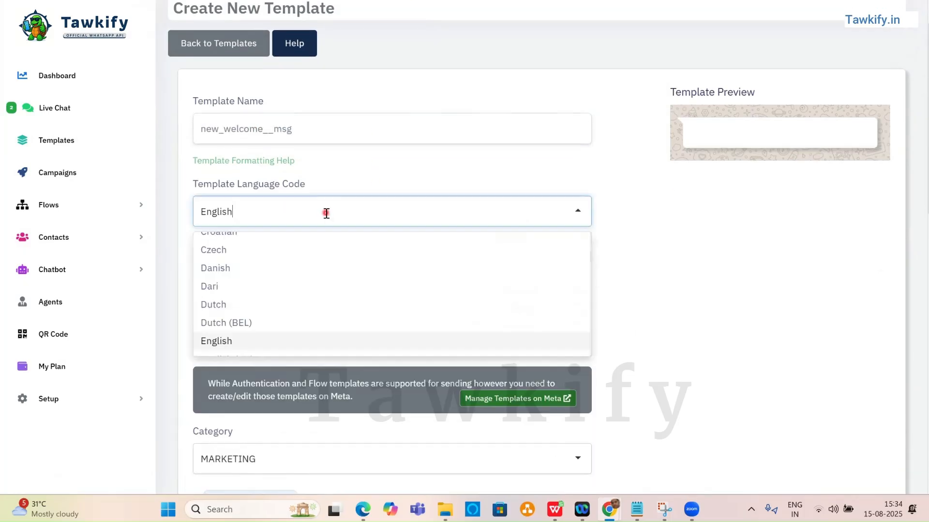
key("Up")
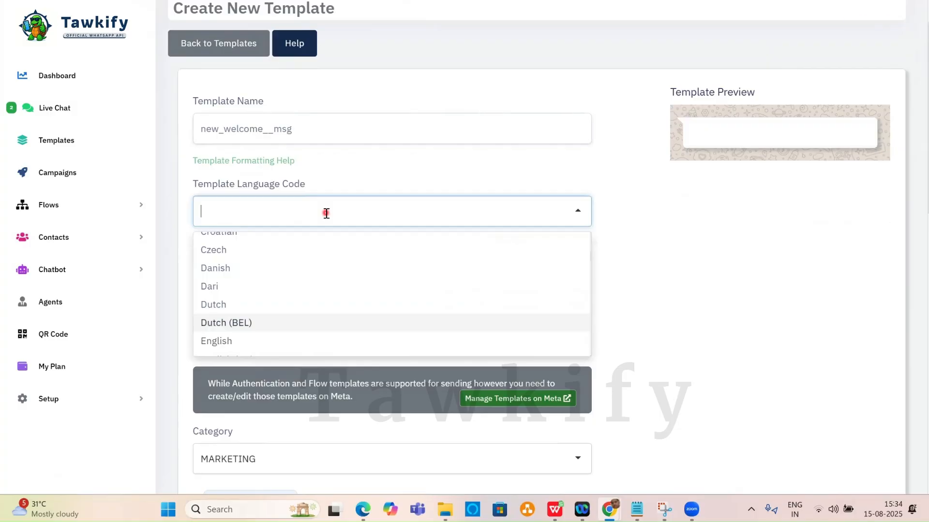
type("hindi")
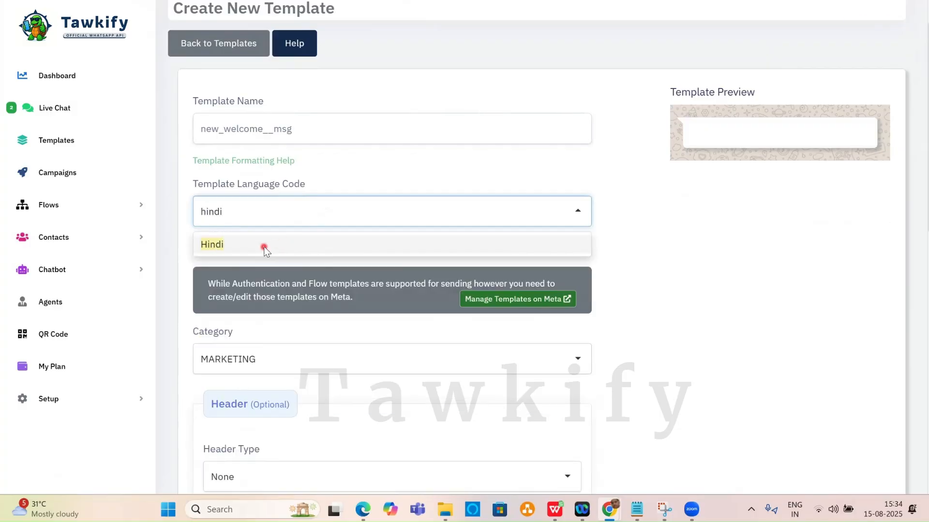
left_click(264, 245)
Set the header type to Image and upload Prophive.png.
scroll(384, 182, "down", 4)
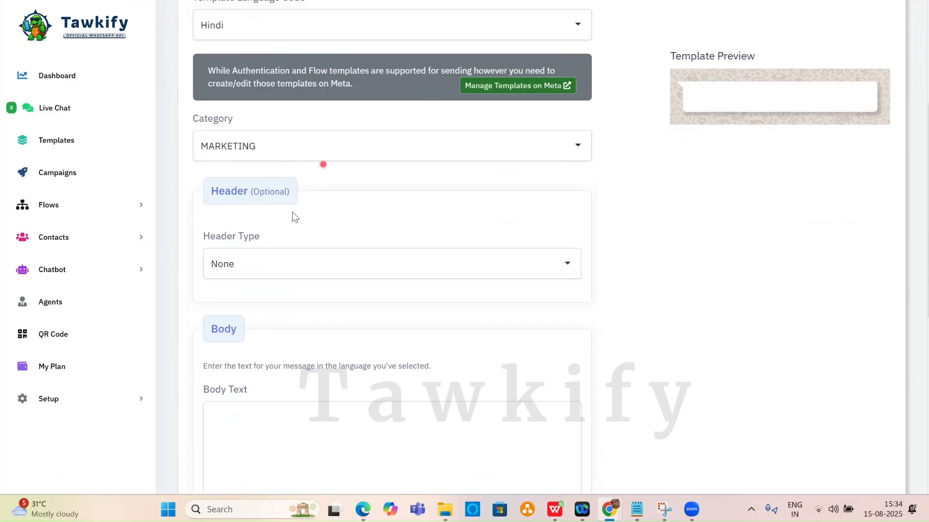
left_click(289, 260)
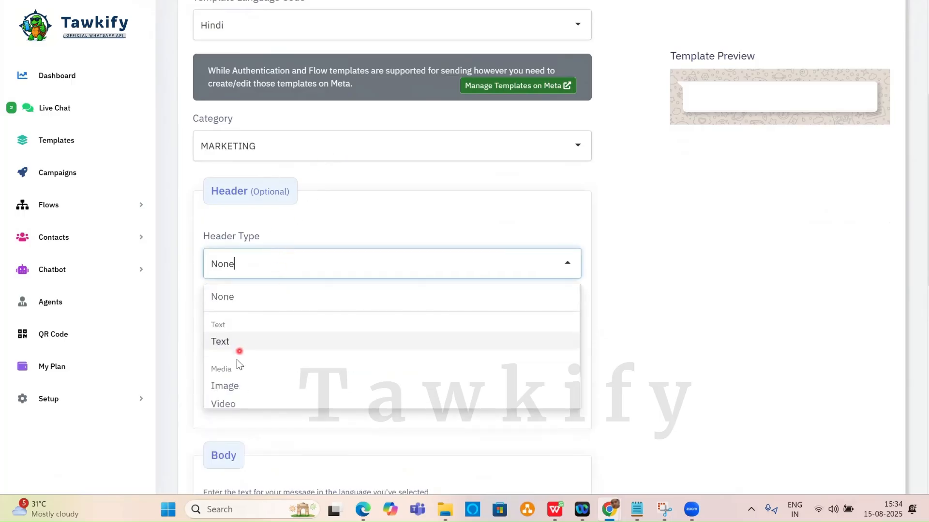
left_click(230, 384)
left_click(392, 315)
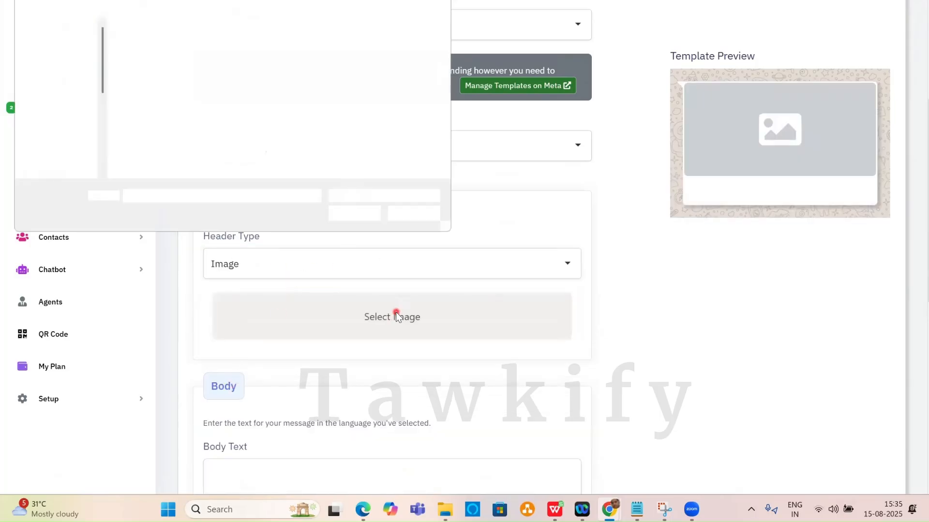
scroll(213, 113, "down", 10)
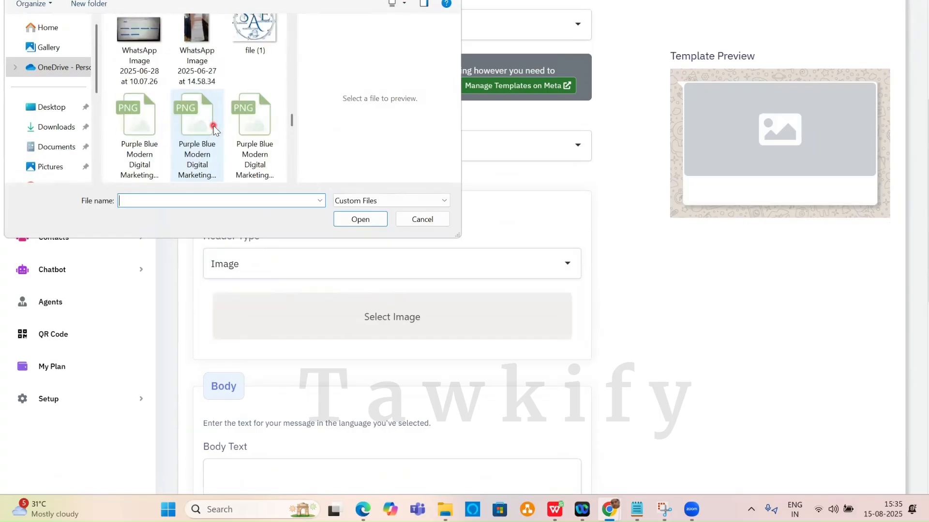
scroll(213, 137, "up", 5)
double_click(267, 45)
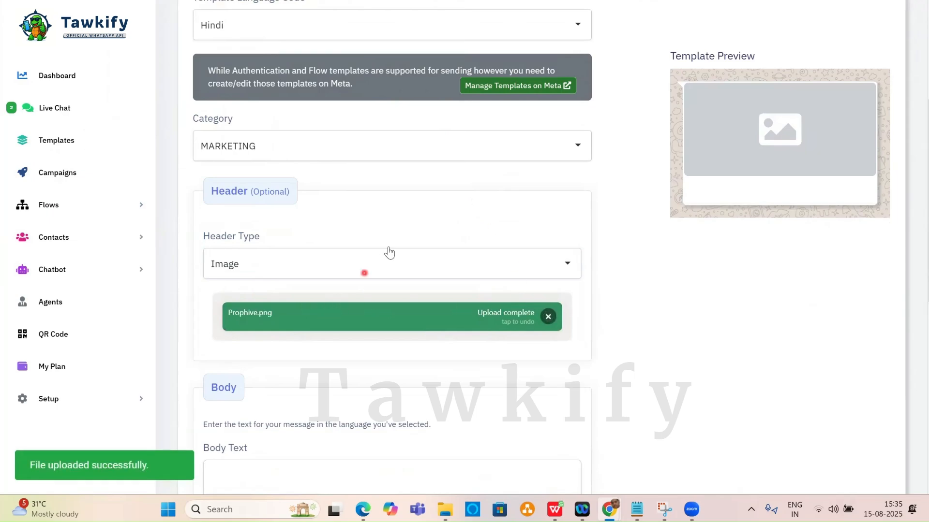
scroll(394, 245, "down", 1)
scroll(394, 245, "down", 7)
Paste ChatGPT's Hindi welcome message into the body and strip its {{customer_name}} placeholder.
left_click(267, 110)
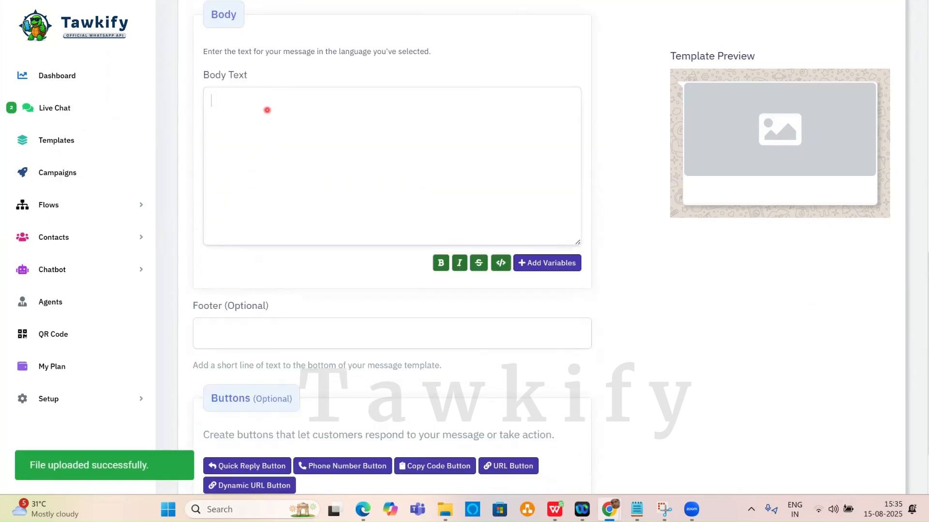
key("alt+Tab")
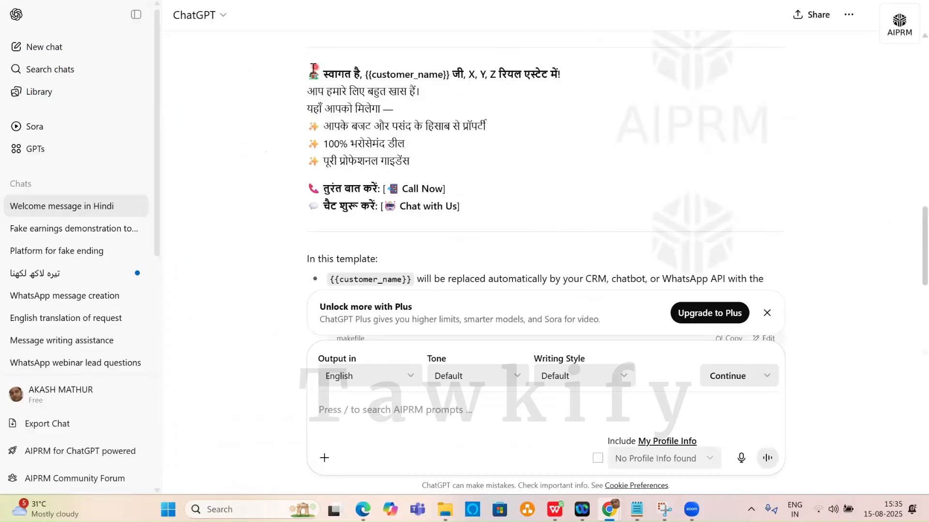
left_click_drag(309, 72, 419, 161)
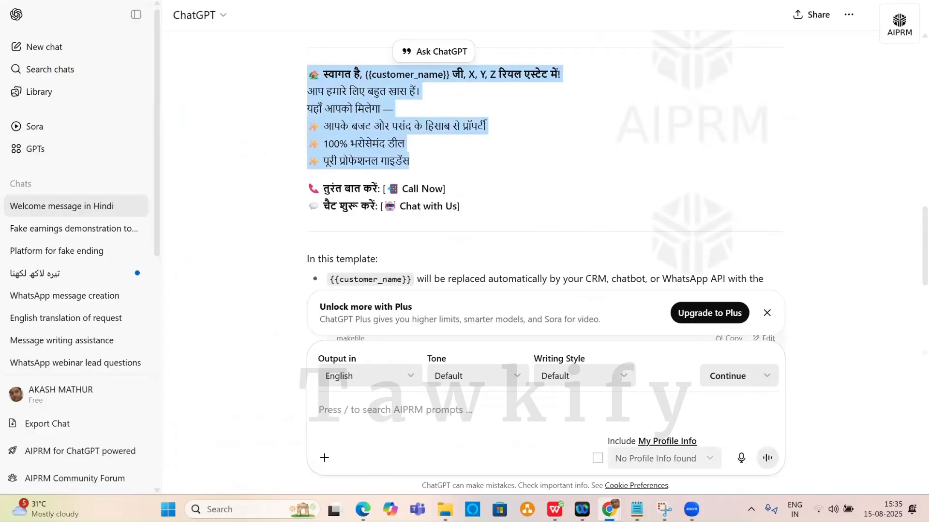
key("ctrl+c")
key("alt+Tab")
key("ctrl+v")
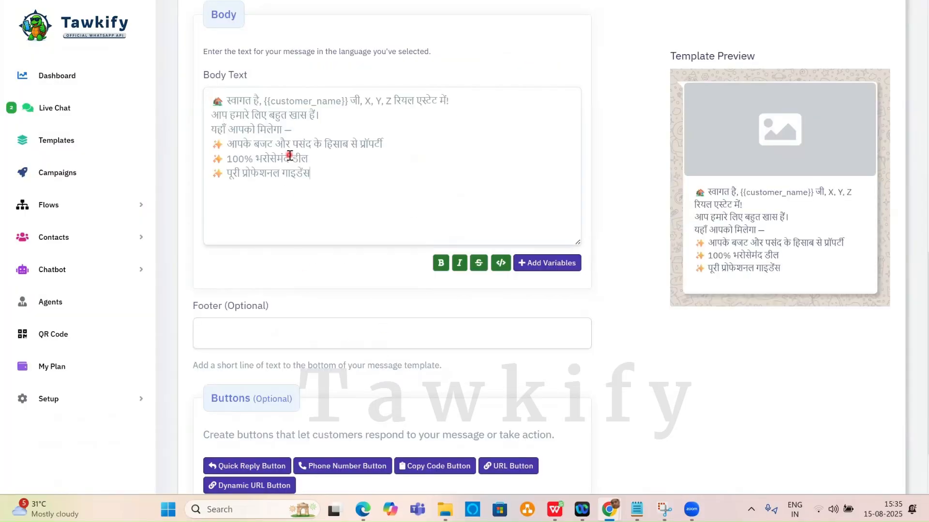
left_click(349, 101)
key("BackSpace")
key("BackSpace")
key("BackSpace")
key("BackSpace")
key("BackSpace")
key("BackSpace")
key("BackSpace")
key("BackSpace")
key("BackSpace")
key("BackSpace")
key("BackSpace")
key("BackSpace")
key("BackSpace")
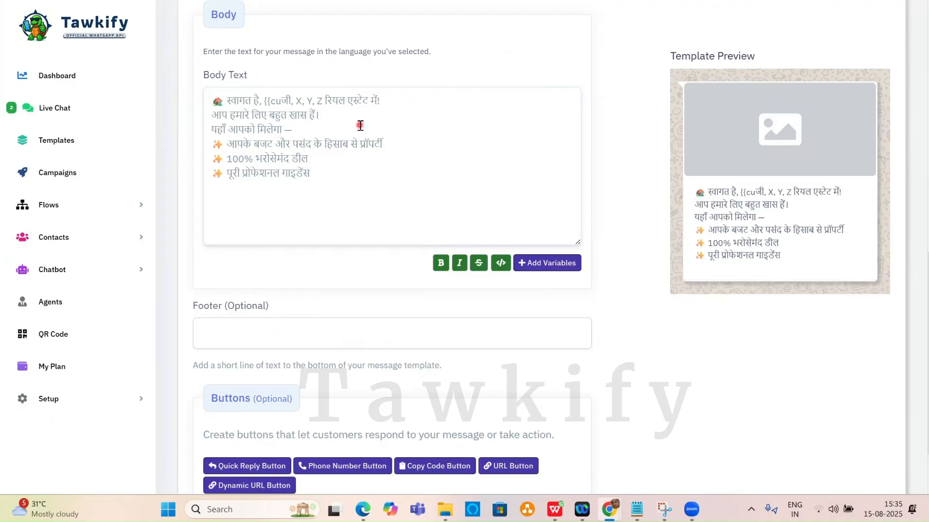
key("BackSpace")
key("BackSpace")
key("BackSpace")
key("BackSpace")
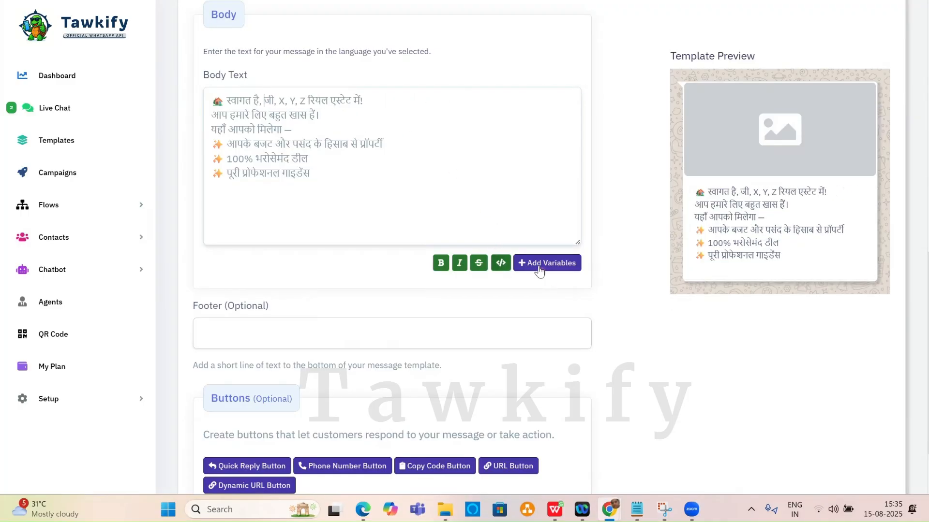
Insert a {{1}} variable after the greeting with sample name 'aakash', then bring up the contacts sheet.
left_click(540, 269)
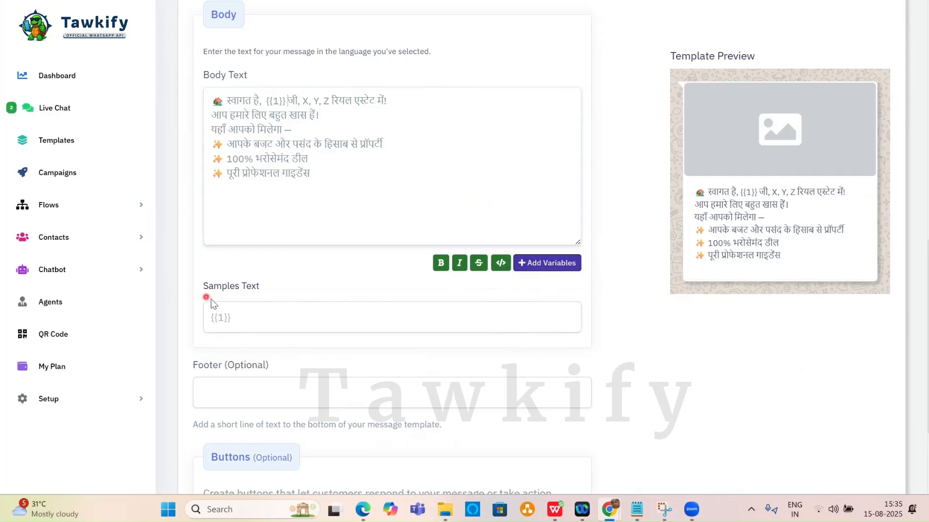
left_click(248, 320)
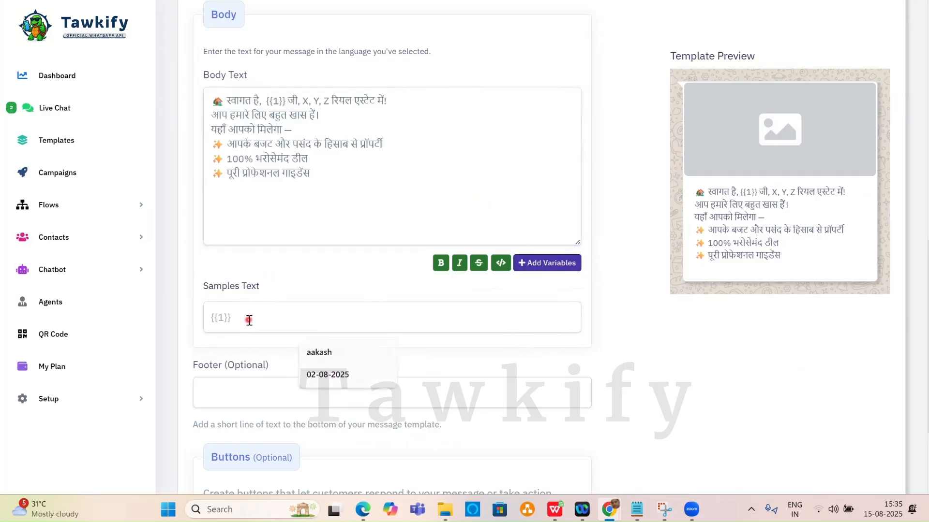
type("aakash")
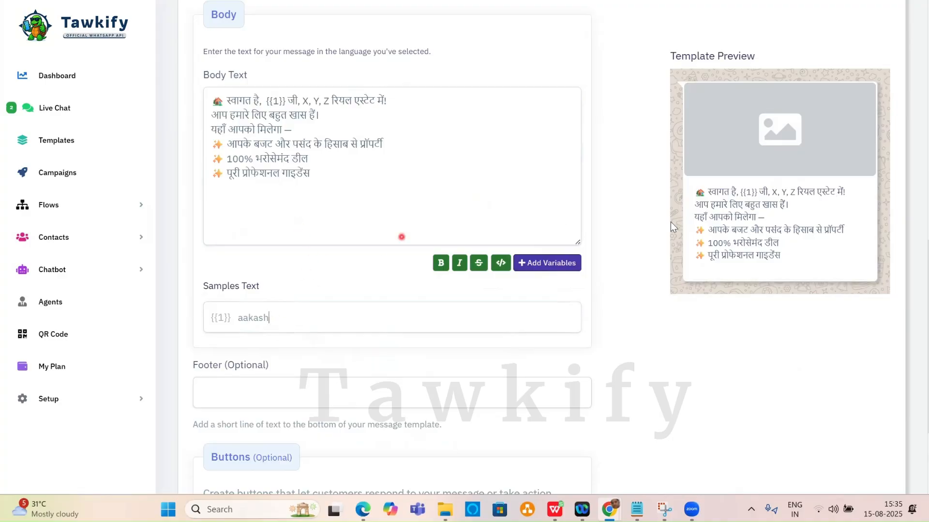
left_click(277, 102)
left_click(276, 306)
left_click(555, 511)
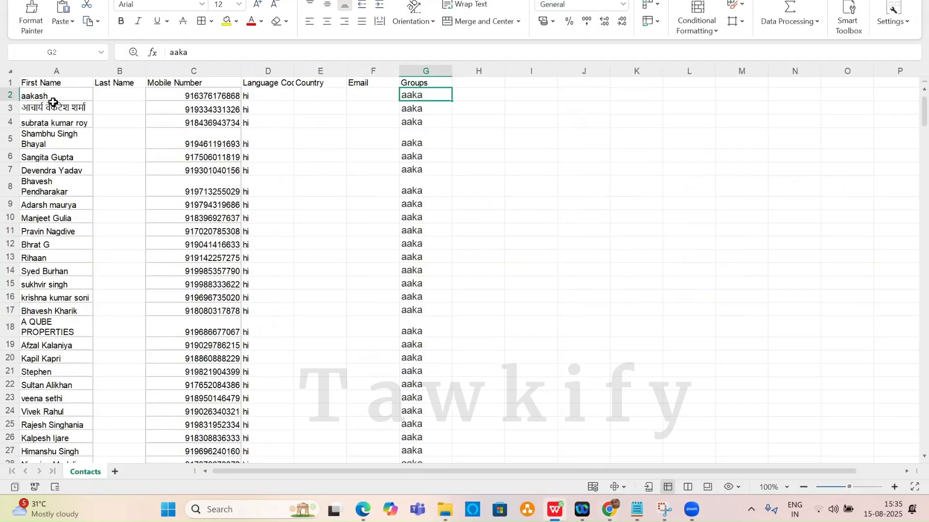
Look over the First Name column in the Contacts sheet, then go back to the template form.
left_click(27, 68)
left_click(111, 118)
mouse_move(609, 507)
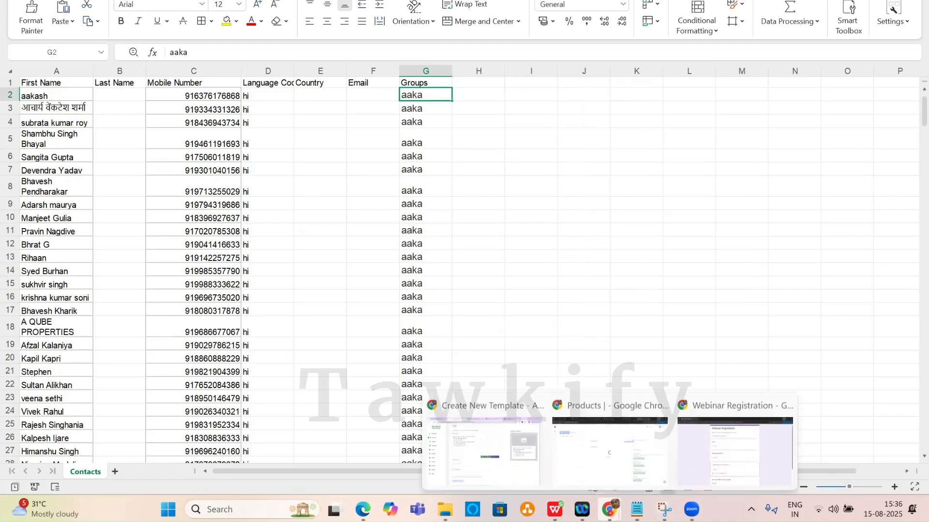
left_click(483, 430)
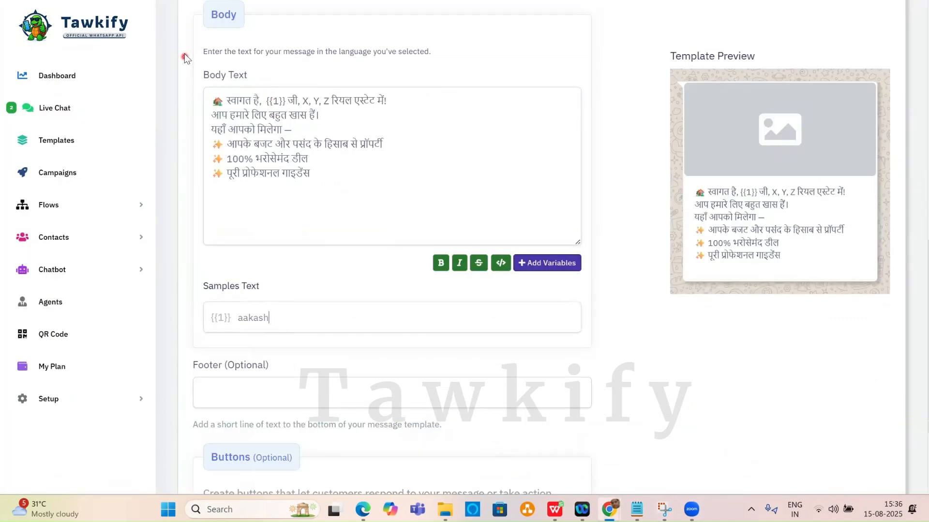
Add a call button labelled तुरंत बात करें with the business phone number.
left_click(288, 112)
left_click(396, 142)
scroll(394, 191, "down", 2)
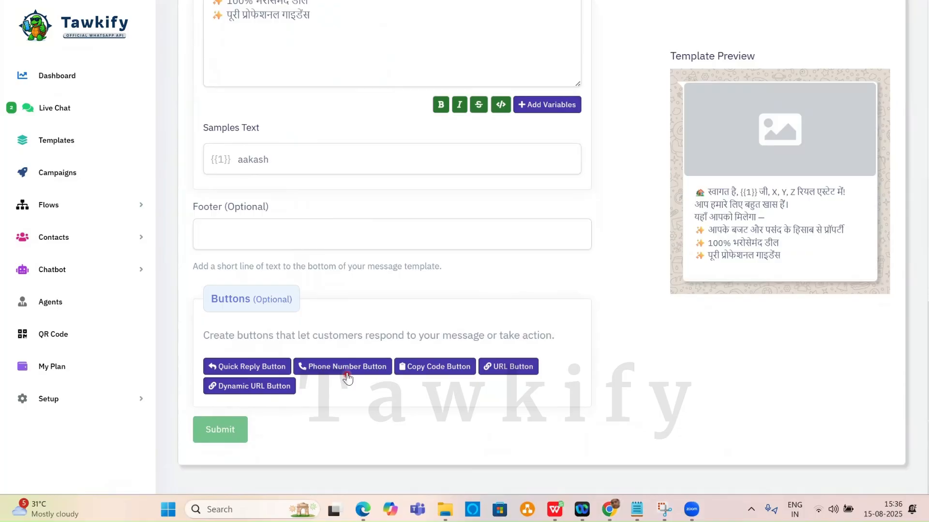
left_click(358, 401)
scroll(367, 328, "down", 4)
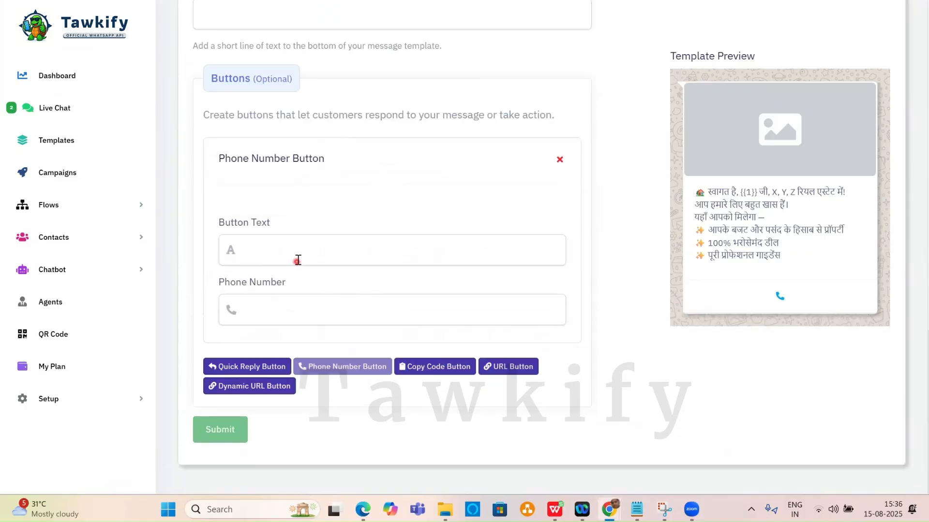
left_click(297, 254)
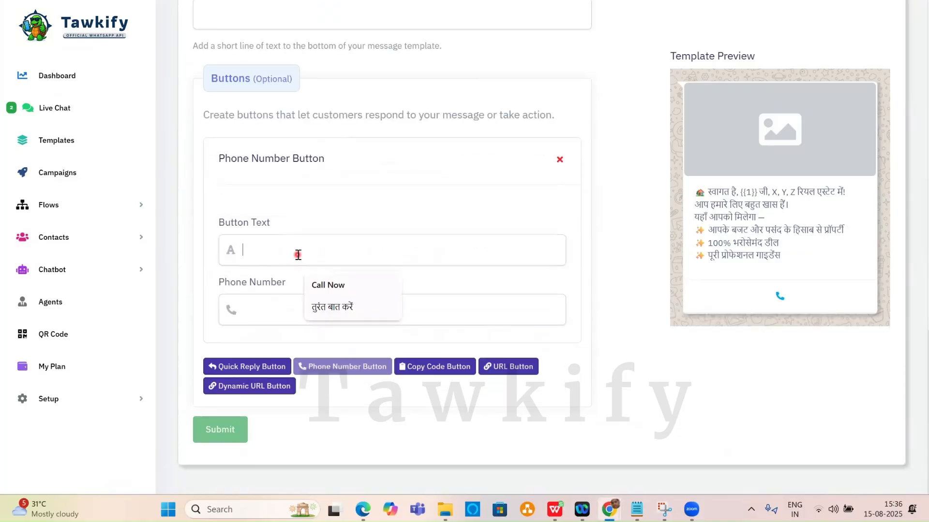
left_click(328, 307)
left_click(266, 309)
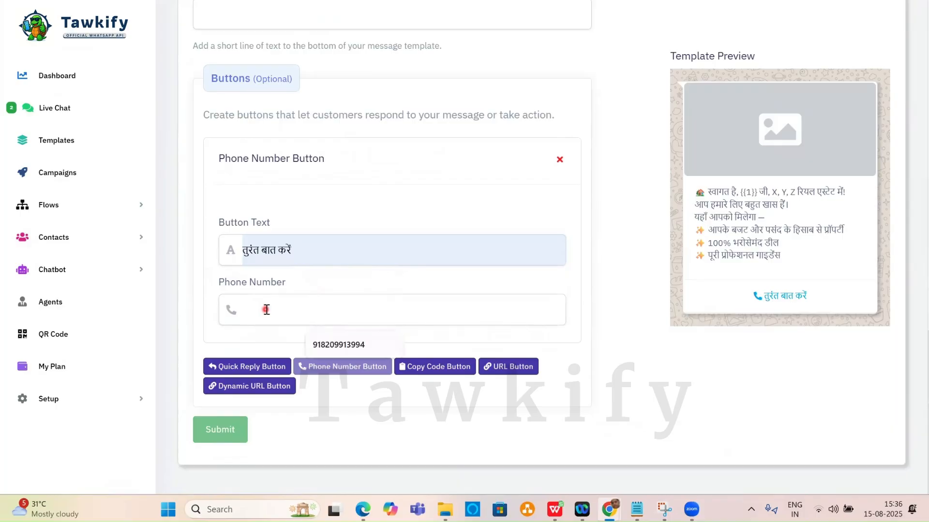
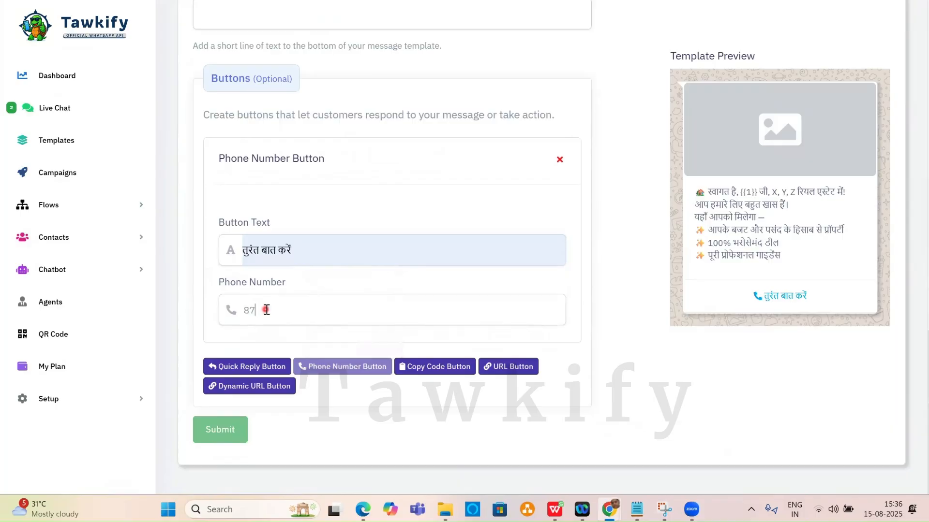
Add a quick-reply button labelled चैट शुरू करें, taking the label from ChatGPT.
left_click(269, 371)
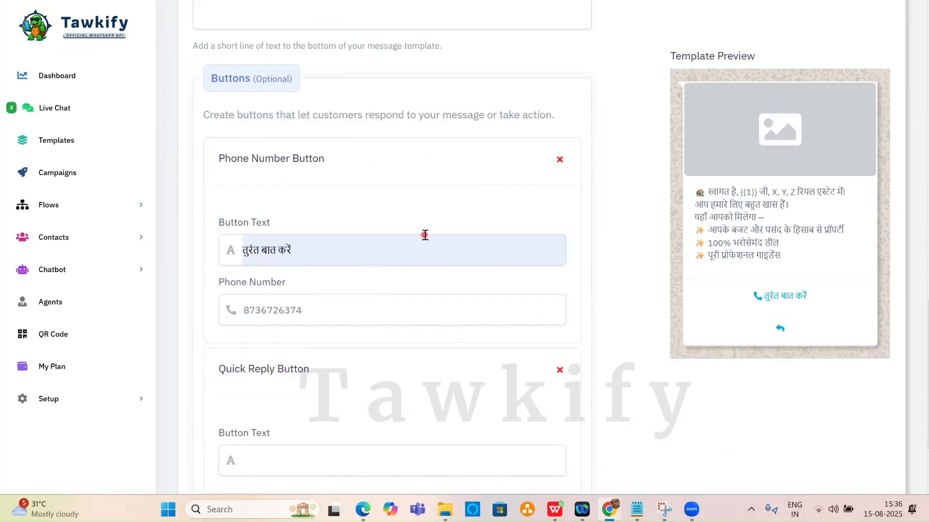
scroll(356, 354, "down", 3)
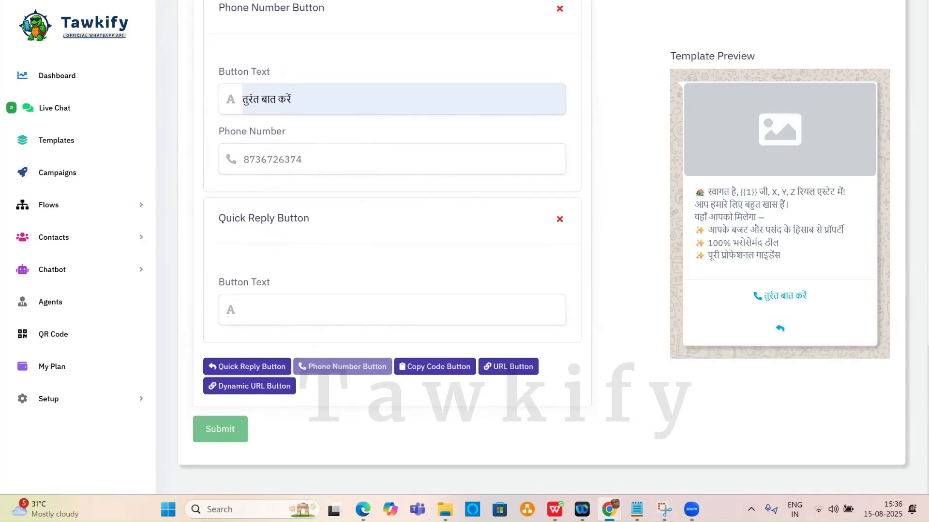
key("alt+Tab")
left_click_drag(323, 205, 378, 207)
key("ctrl+c")
key("alt+Tab")
left_click(312, 316)
key("ctrl+v")
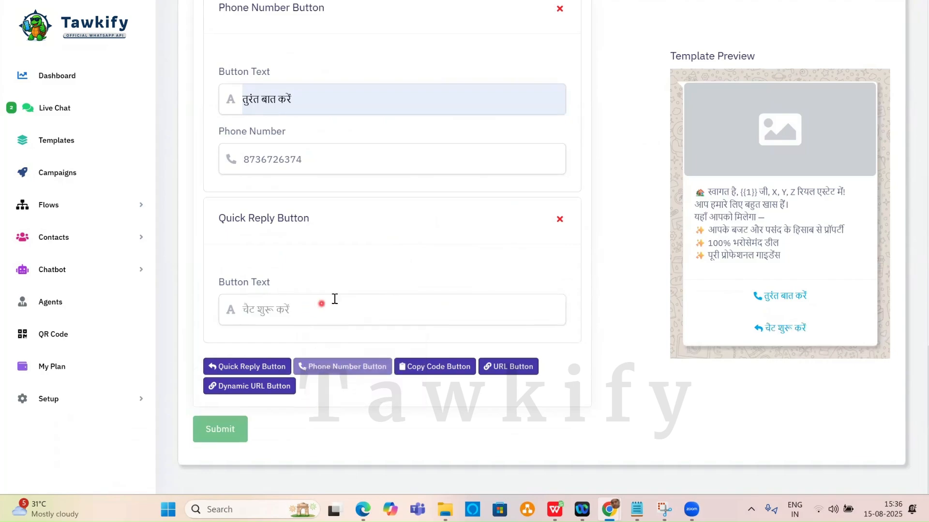
scroll(361, 154, "up", 5)
scroll(361, 154, "up", 5)
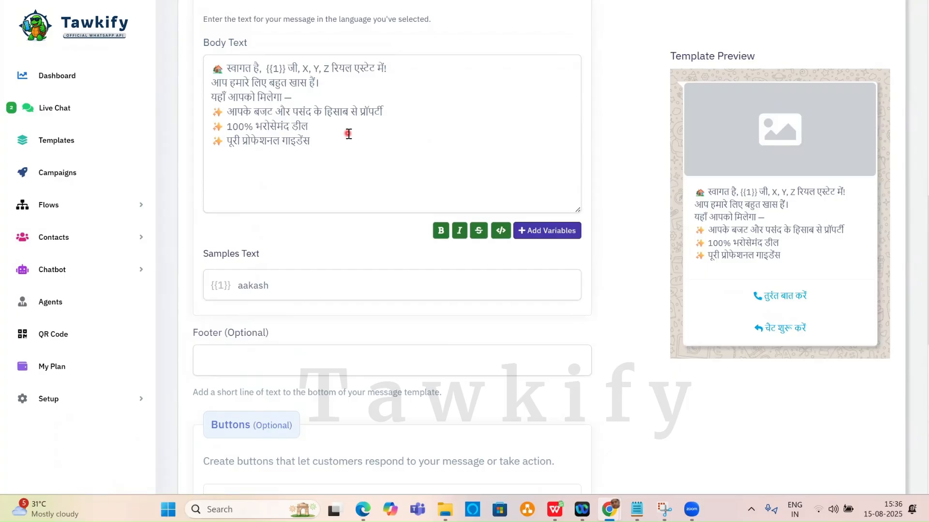
Insert a {{2}} variable after 'यहाँ आपको मिलेगा —' and delete it again.
left_click(310, 97)
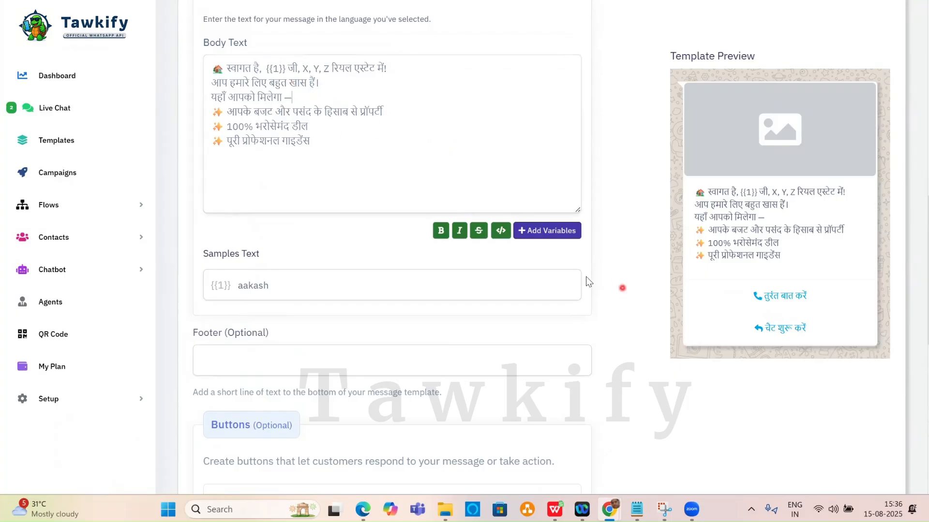
left_click(545, 230)
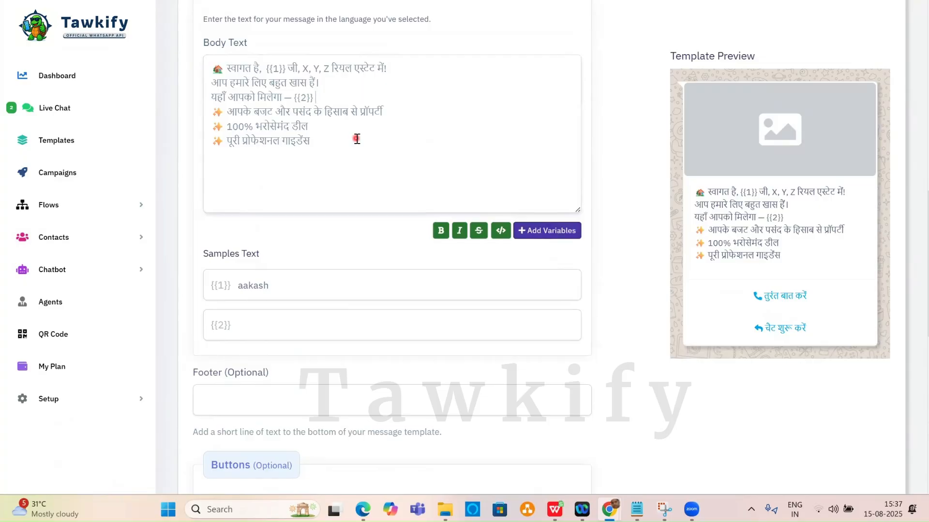
key("BackSpace")
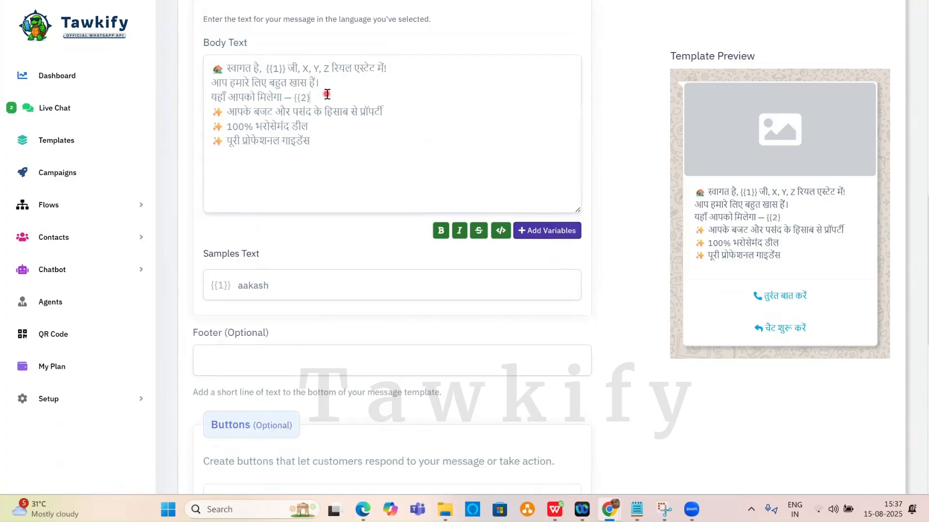
key("BackSpace")
key("BackSpace")
key("BackSpace")
Leave the filled template through Live Chat and Templates in the sidebar.
scroll(419, 122, "down", 10)
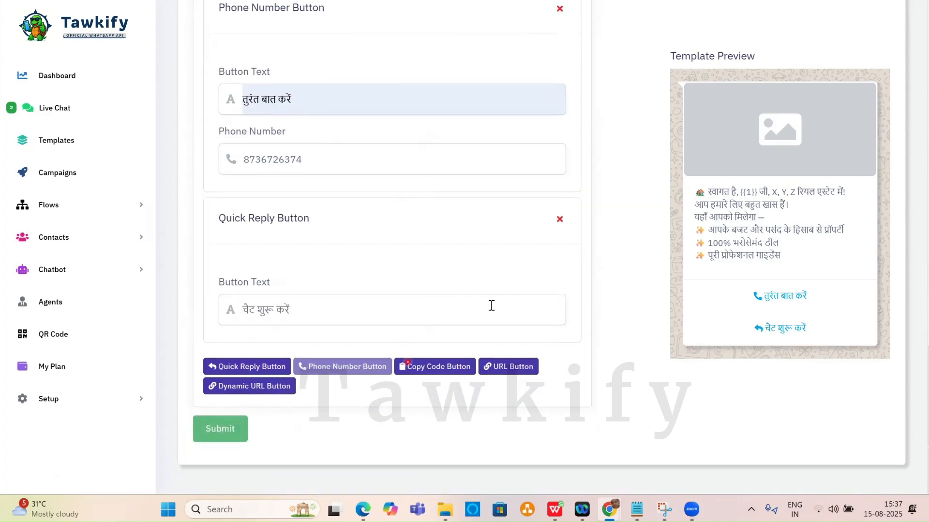
scroll(504, 288, "up", 10)
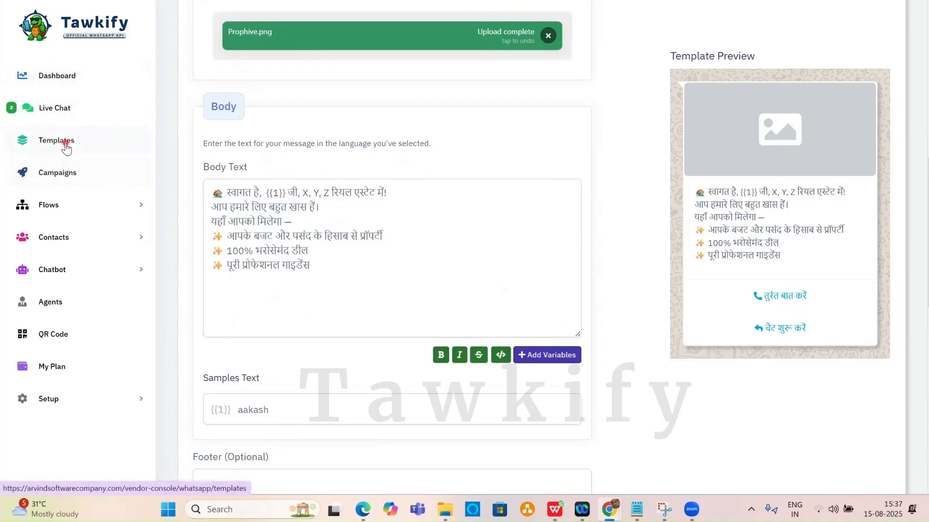
left_click(63, 112)
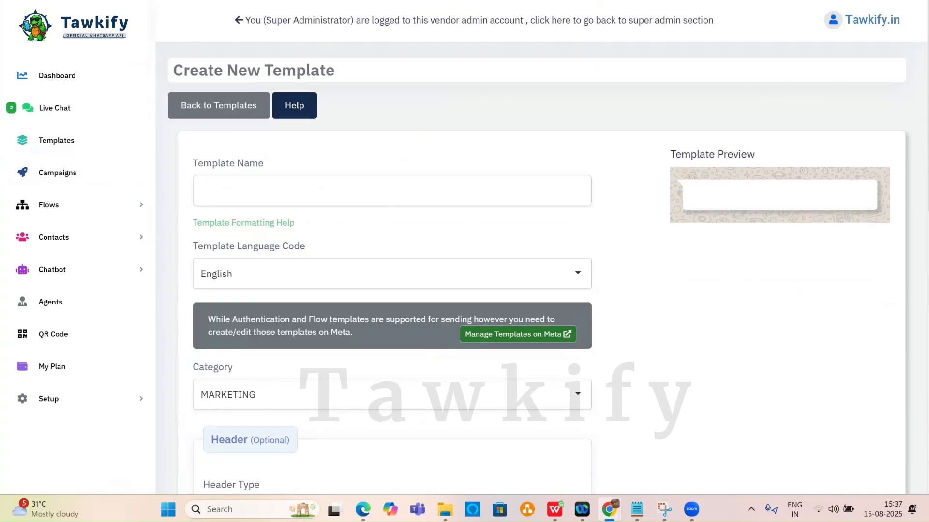
left_click(67, 141)
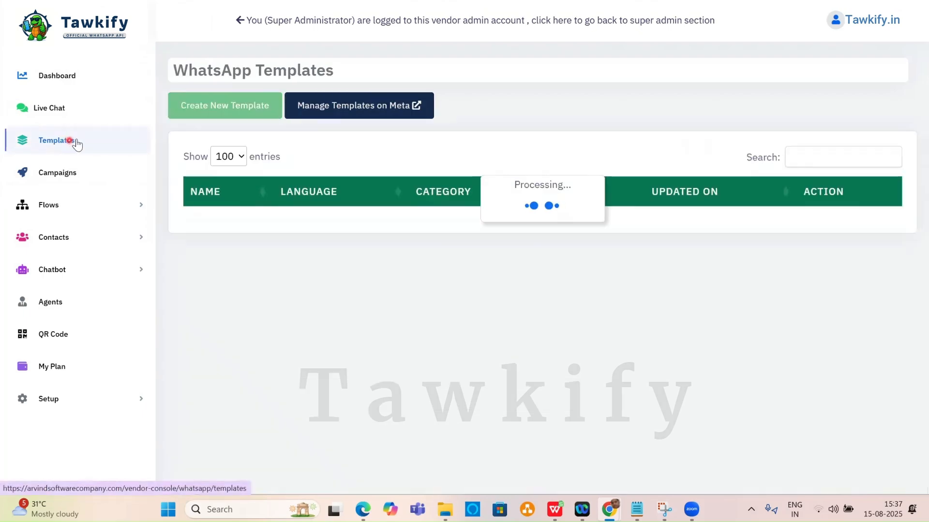
Preview two approved templates from the WhatsApp Templates list and close each preview.
left_click(537, 120)
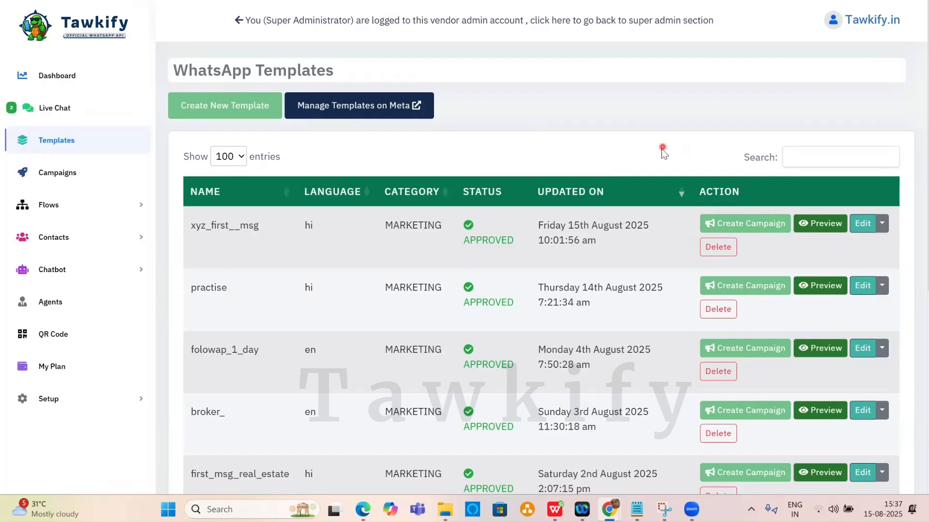
scroll(663, 146, "down", 2)
left_click(821, 164)
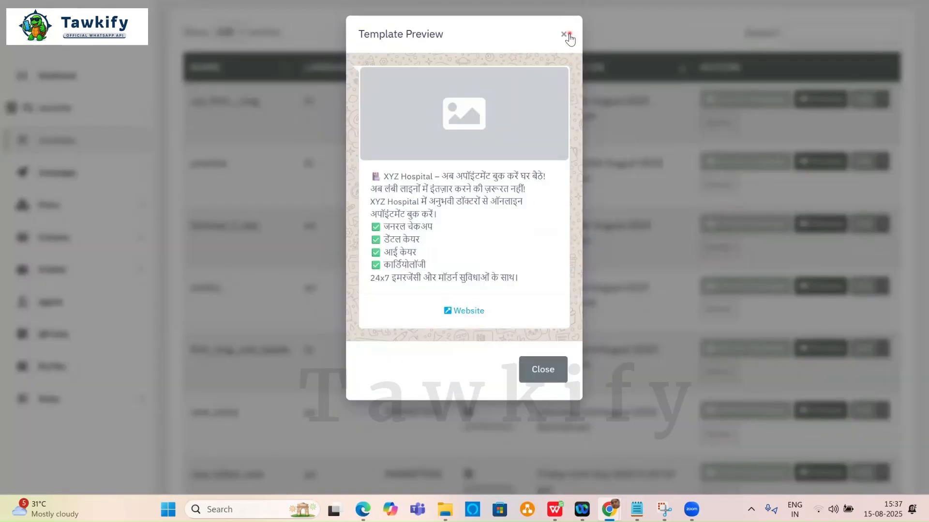
left_click(569, 34)
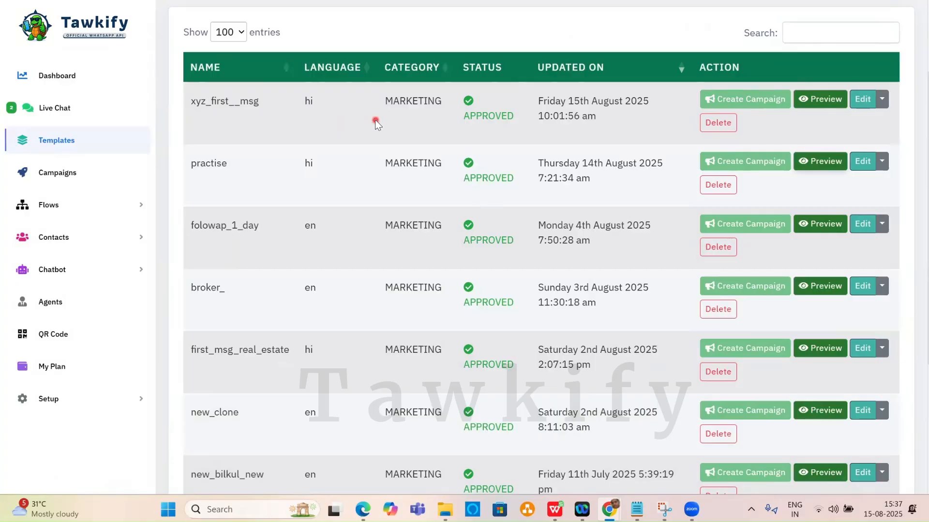
left_click(824, 224)
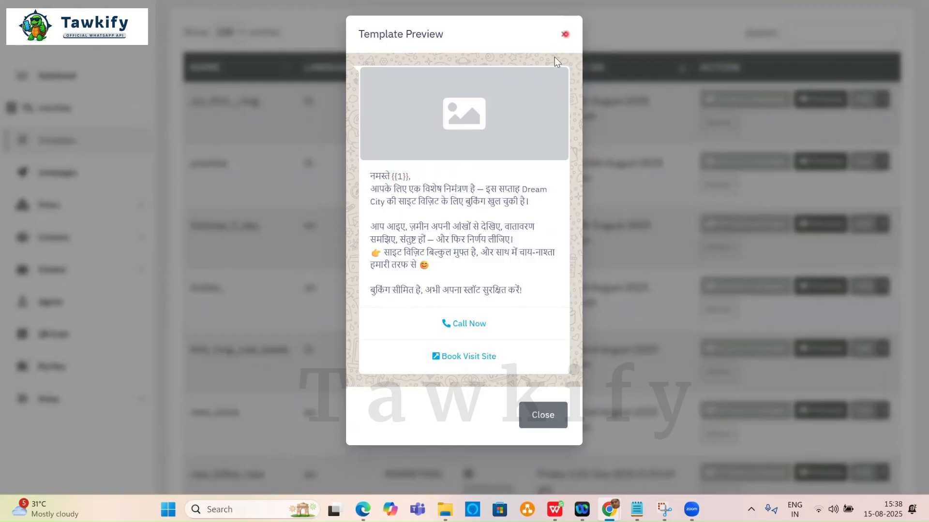
left_click(565, 34)
Preview the broker_ template, highlighting its New Lead Details and Name placeholders.
scroll(628, 218, "down", 1)
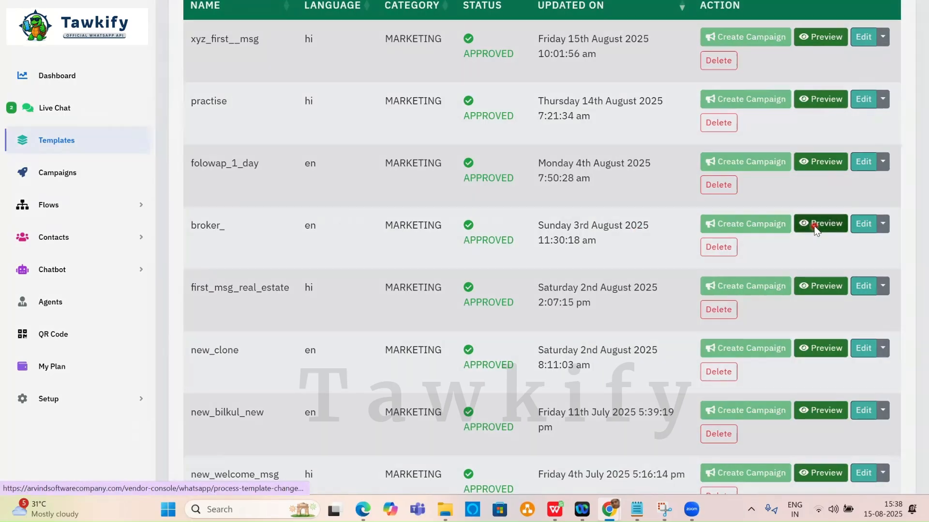
left_click(815, 227)
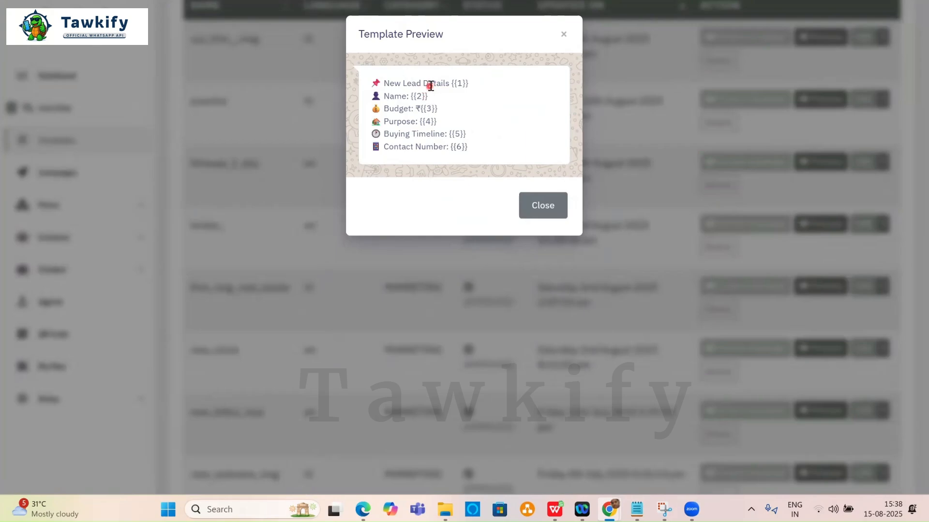
left_click_drag(454, 83, 471, 85)
mouse_move(412, 96)
left_mouse_down()
mouse_move(465, 134)
mouse_move(465, 147)
mouse_move(476, 146)
left_mouse_up()
left_click(566, 37)
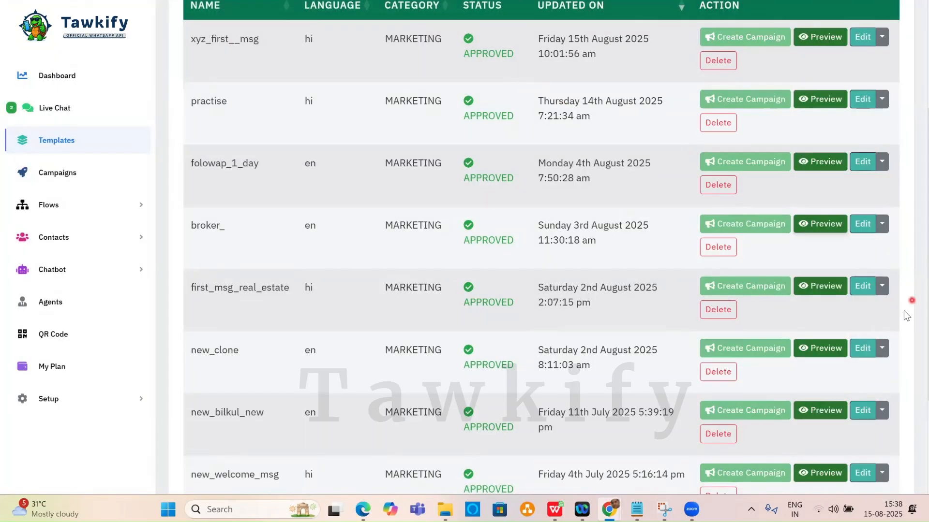
Preview the new_clone template's message, then go to the Campaigns page.
left_click(827, 348)
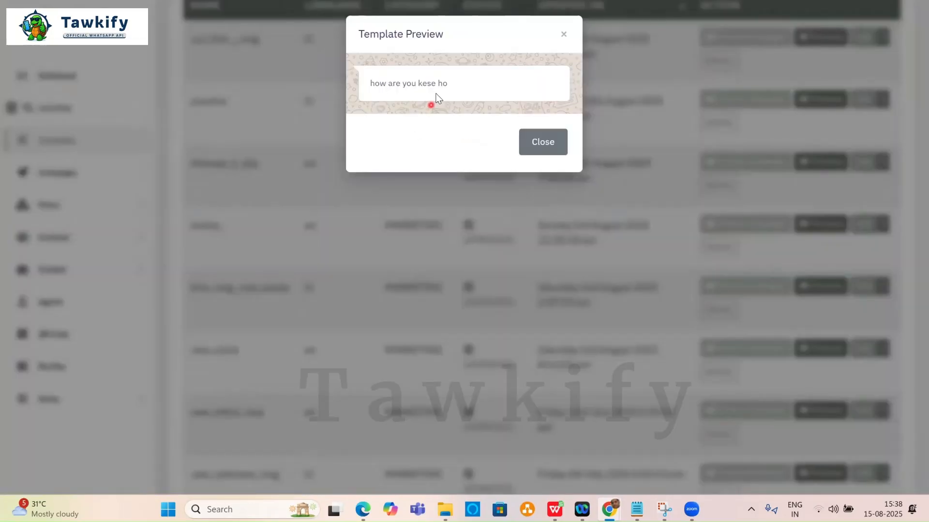
left_click(564, 33)
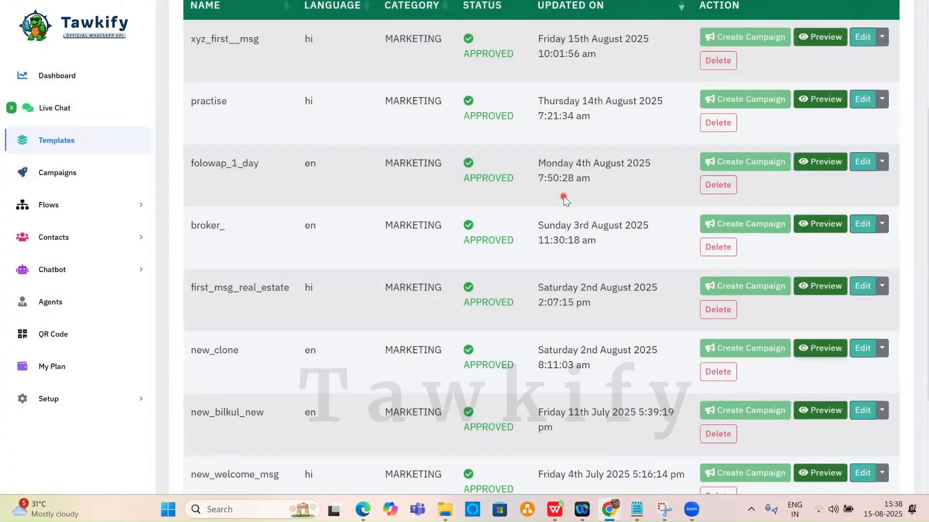
scroll(564, 199, "up", 2)
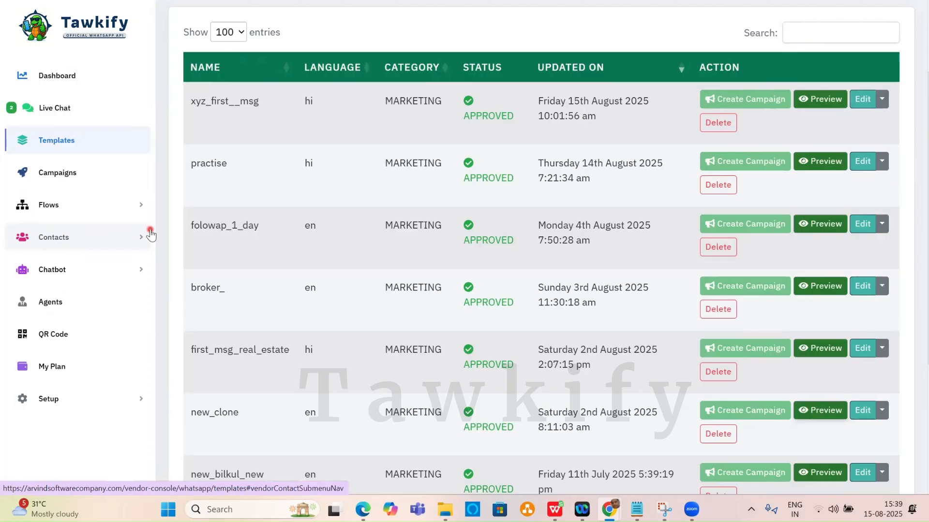
left_click(71, 180)
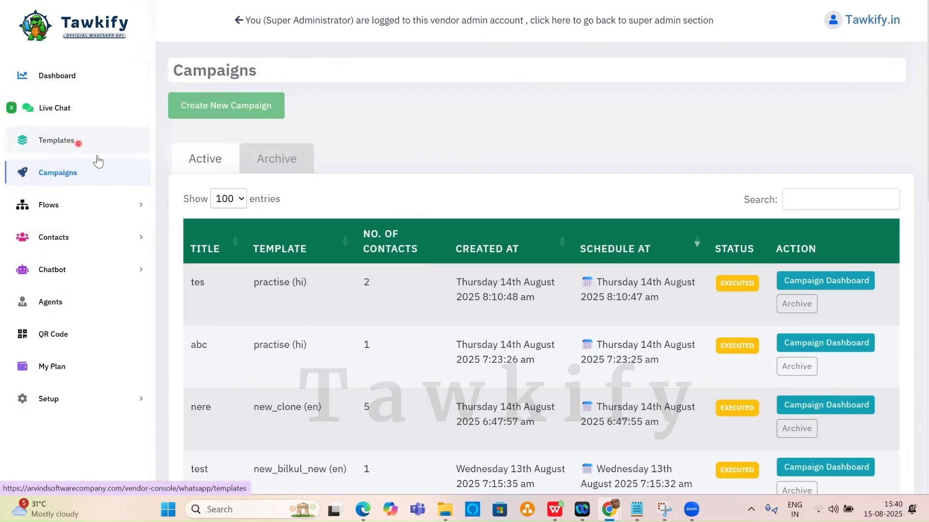
Expand Contacts in the sidebar to show All Contacts, Contact Groups and Add Input.
left_click(62, 239)
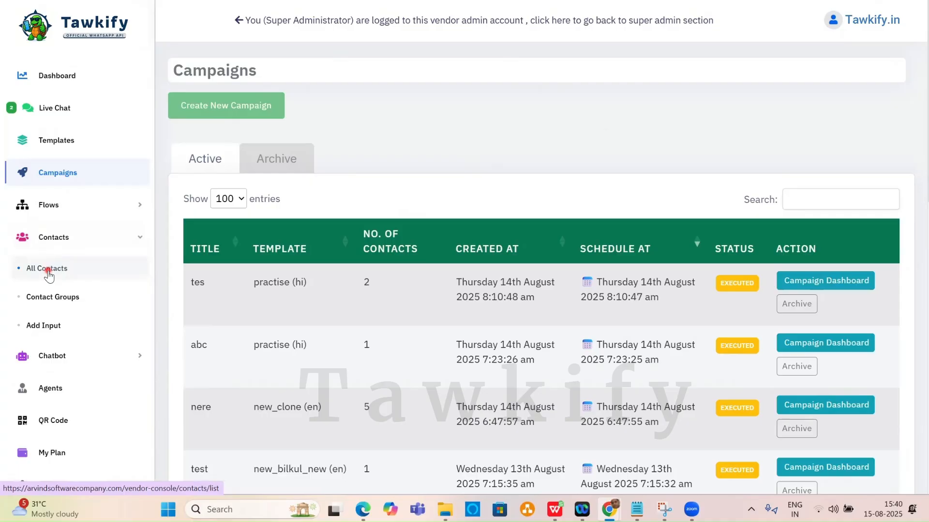
Open the All Contacts list and scroll through the existing contacts.
left_click(48, 271)
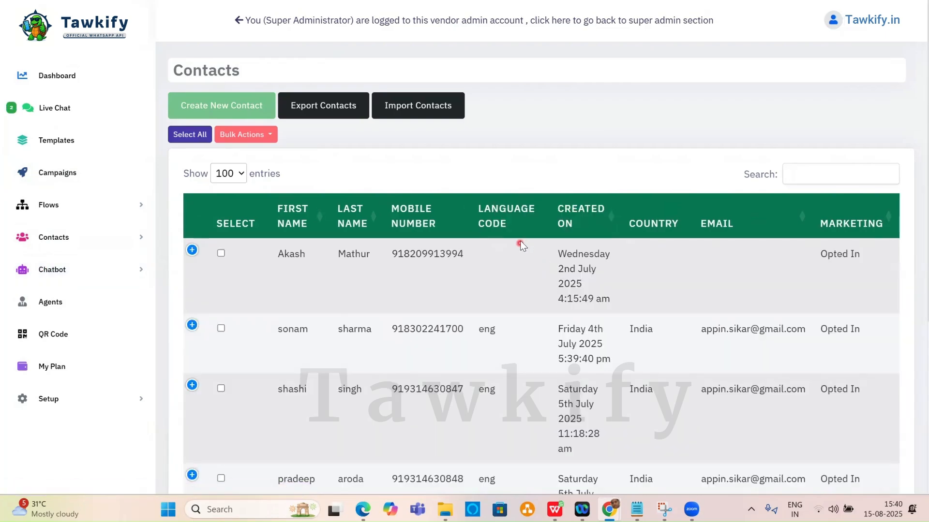
scroll(525, 238, "down", 5)
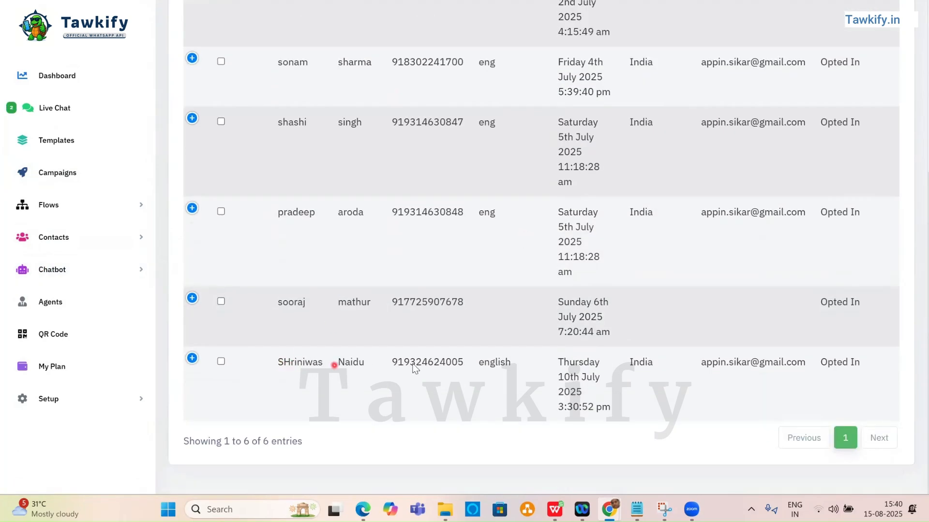
scroll(506, 365, "up", 5)
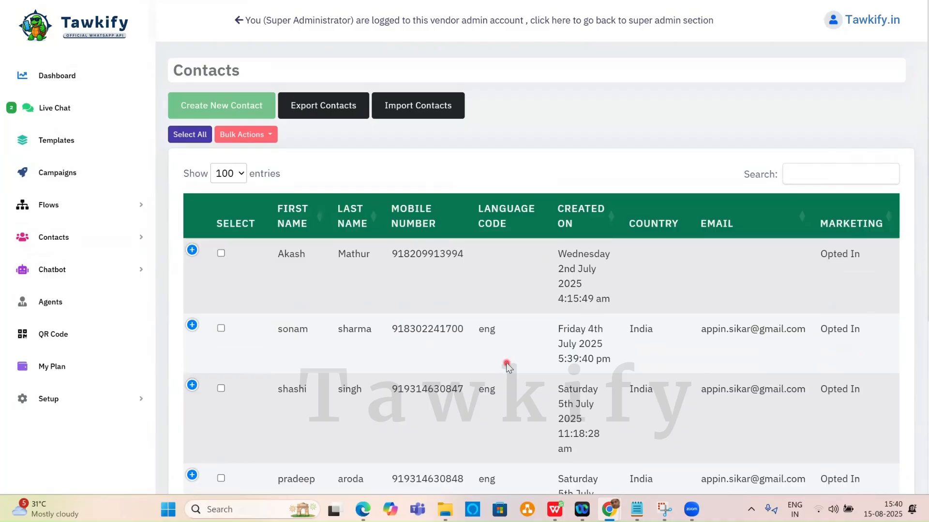
Try the new-contact form with autofill, India as country, and the group list, then close without saving.
left_click(239, 106)
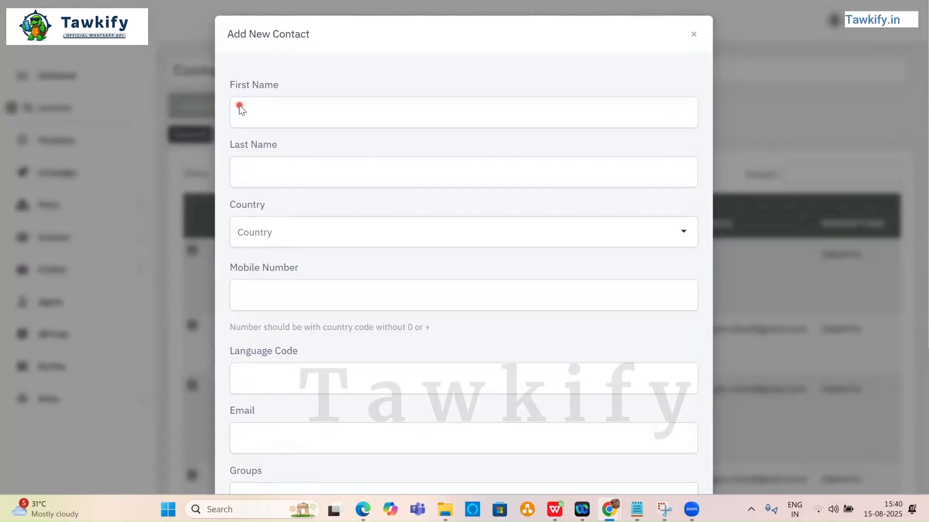
left_click(296, 125)
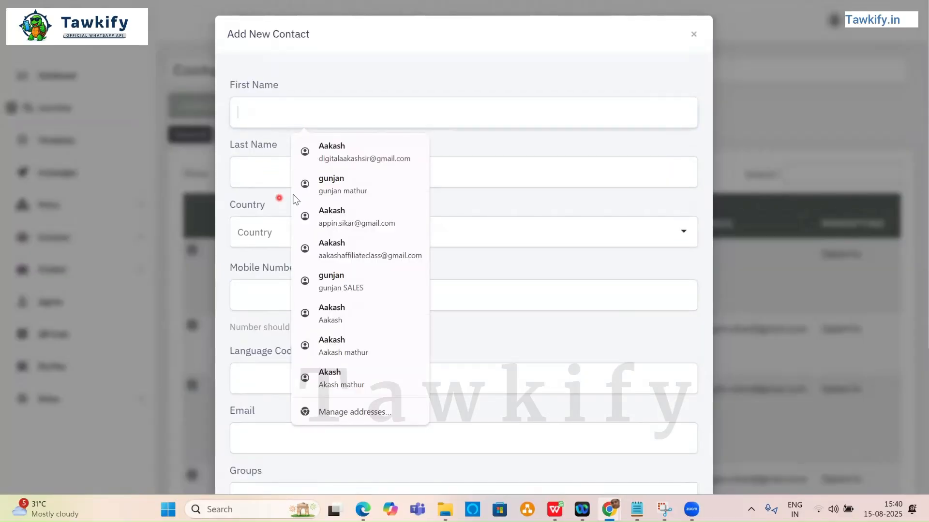
left_click(313, 154)
scroll(336, 183, "down", 3)
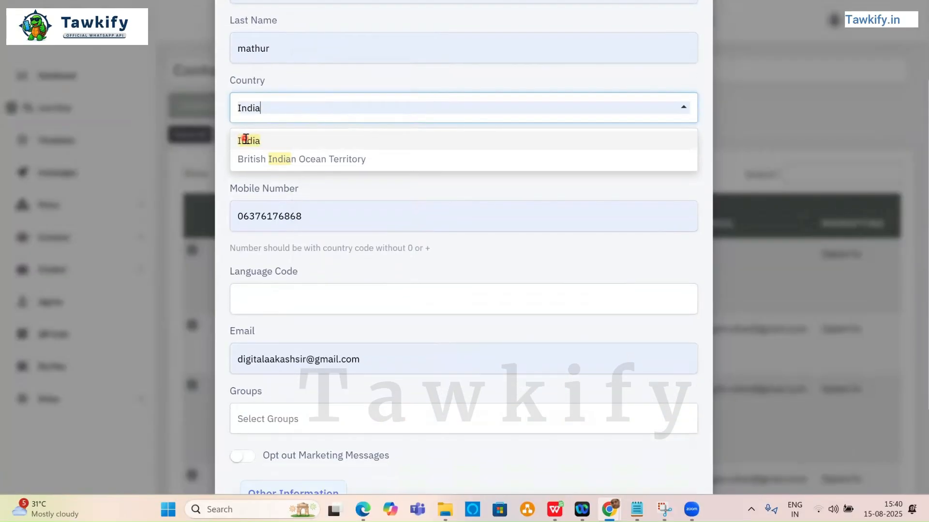
left_click(246, 139)
scroll(414, 215, "down", 3)
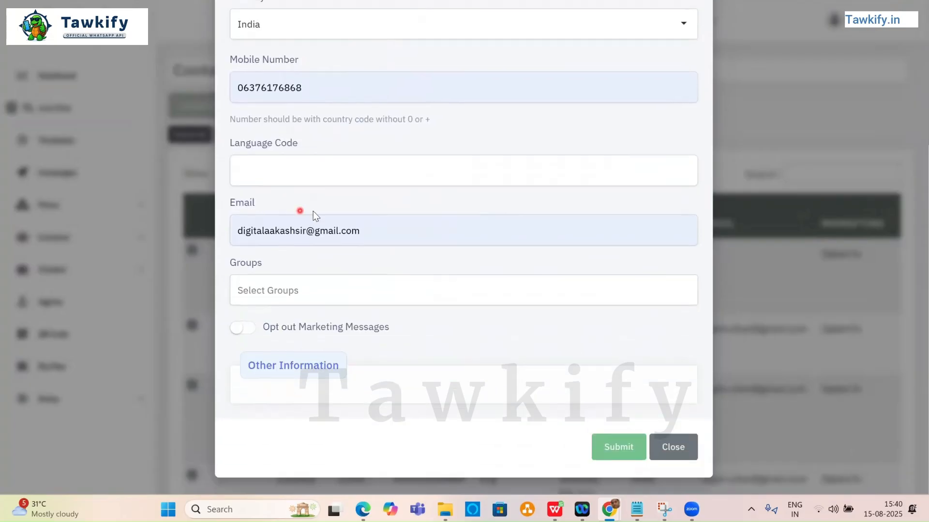
left_click(339, 288)
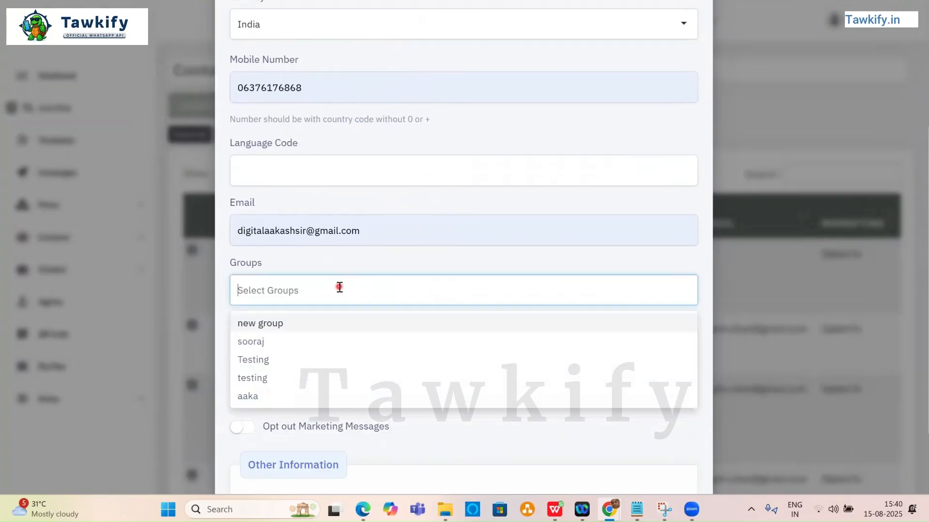
left_click(376, 264)
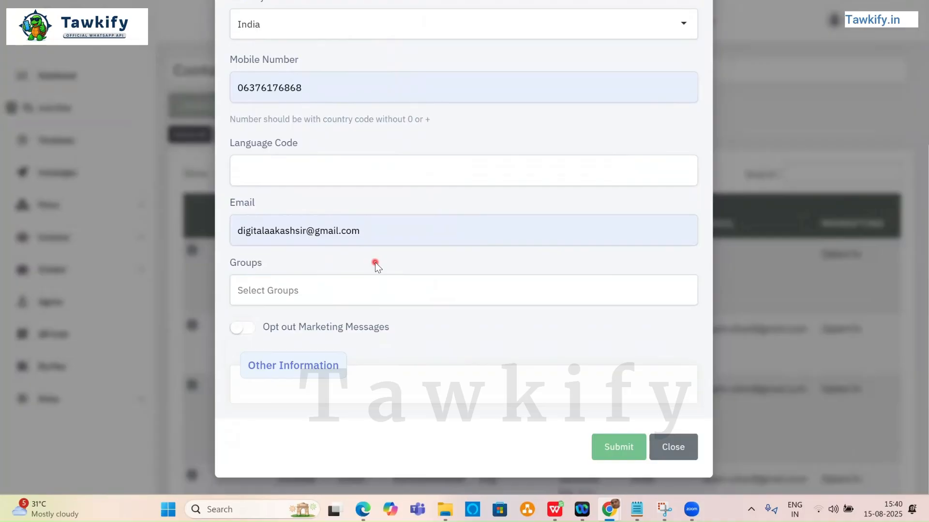
scroll(375, 262, "up", 5)
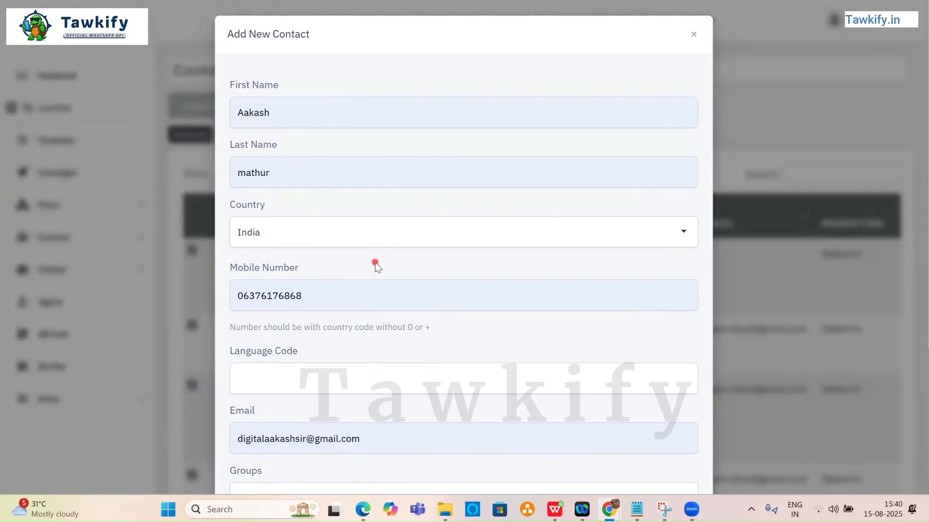
left_click(694, 33)
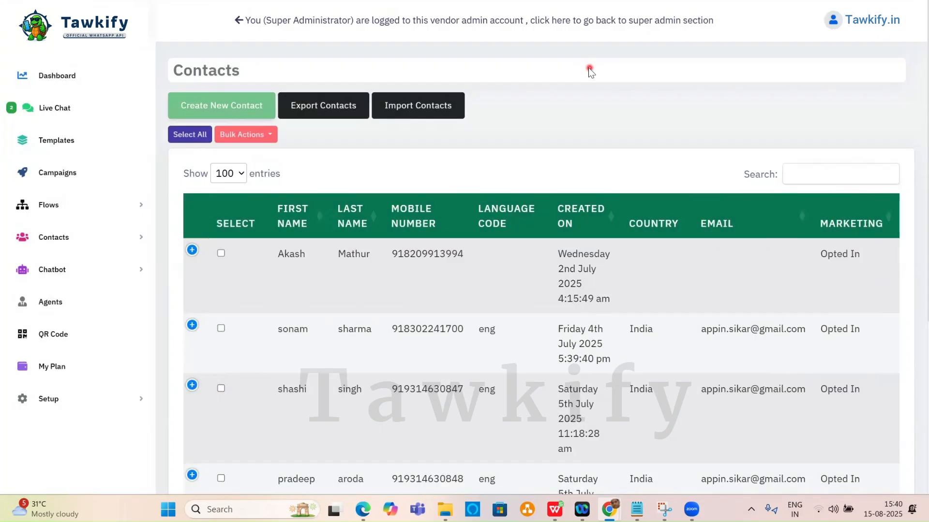
left_click(335, 108)
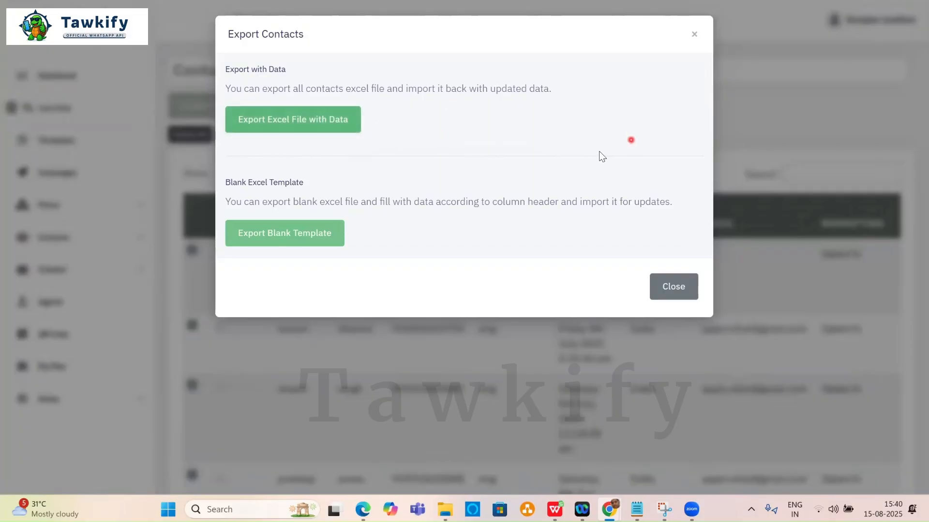
left_click(354, 134)
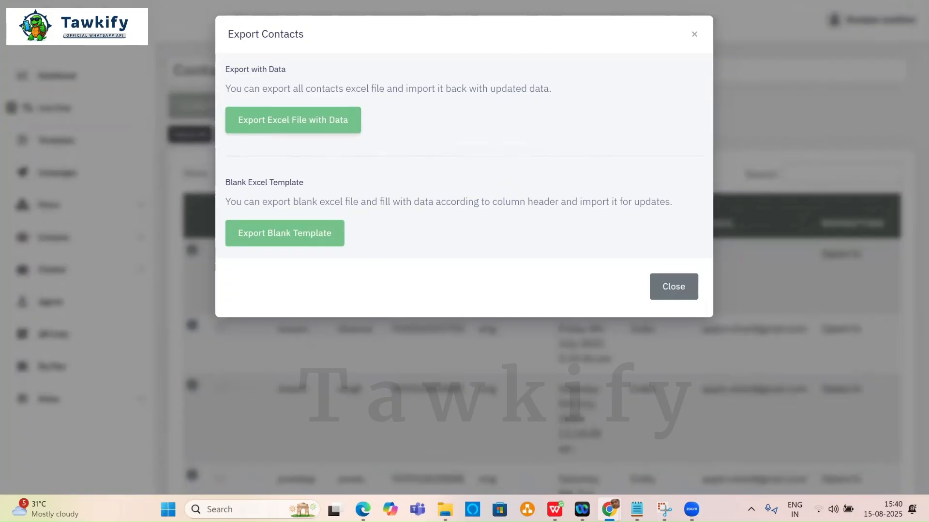
left_click(298, 124)
left_click(687, 47)
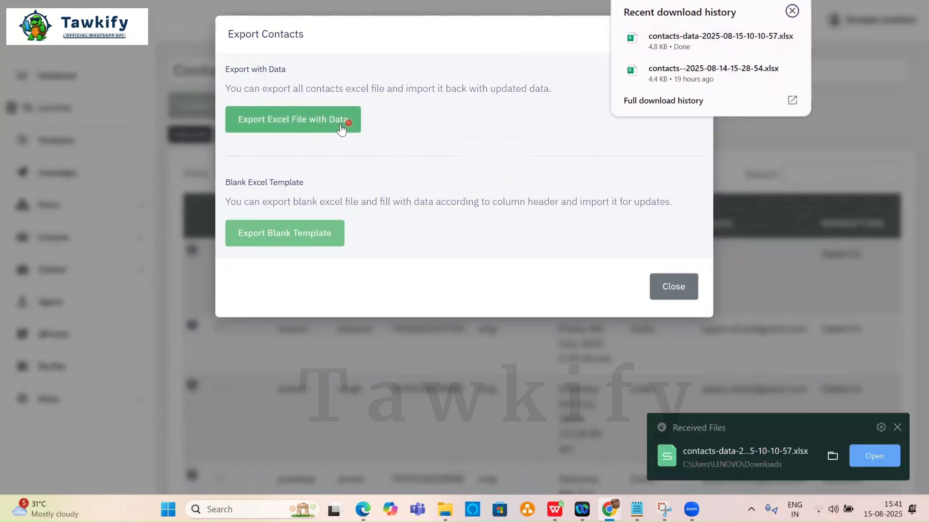
left_click(683, 46)
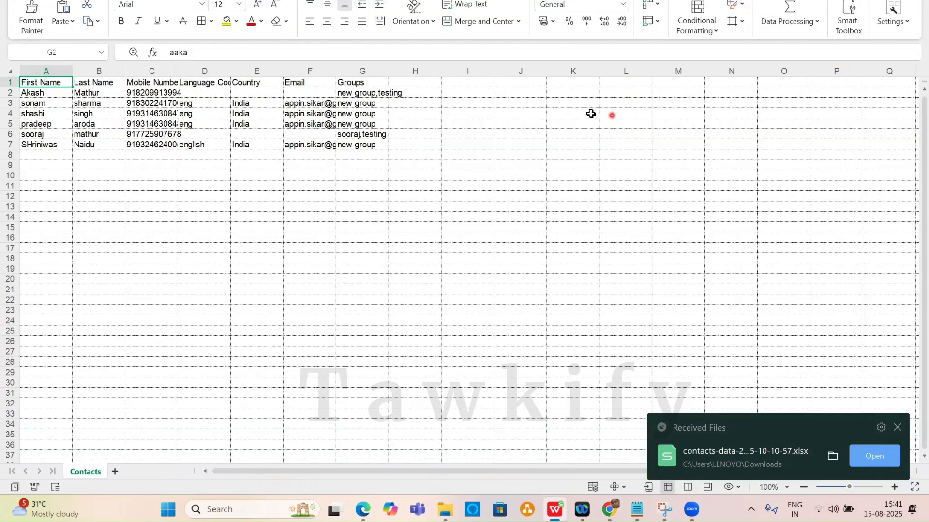
Review the last names in B2:B7, close the spreadsheet and the export dialog.
left_click_drag(93, 94, 100, 144)
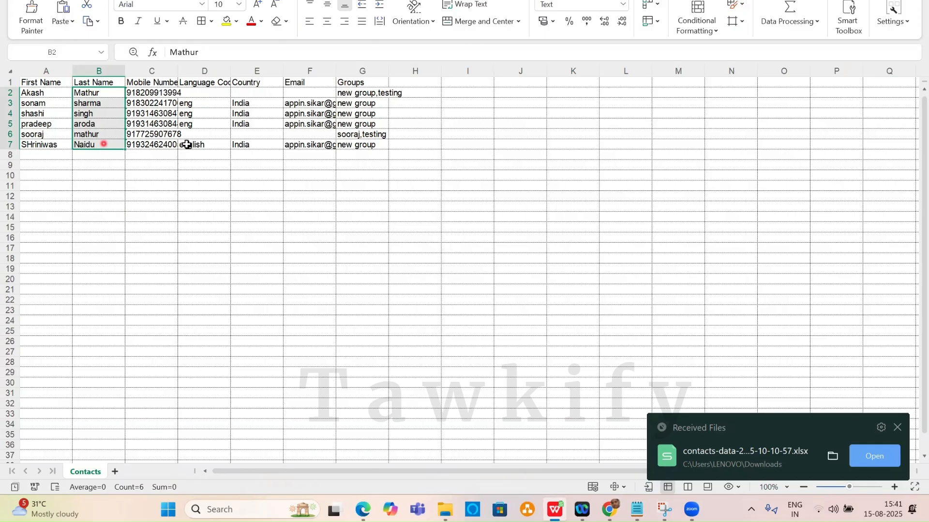
left_click(853, 1)
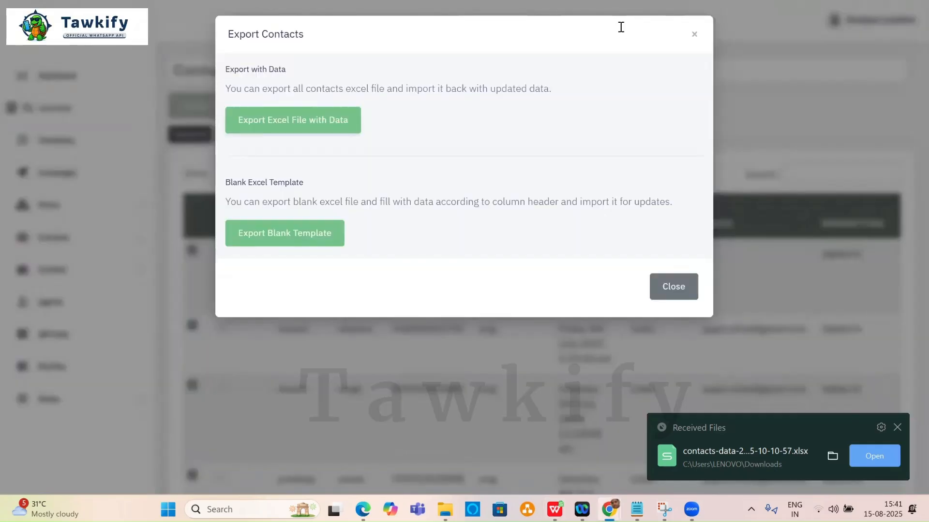
left_click(693, 34)
scroll(401, 261, "down", 5)
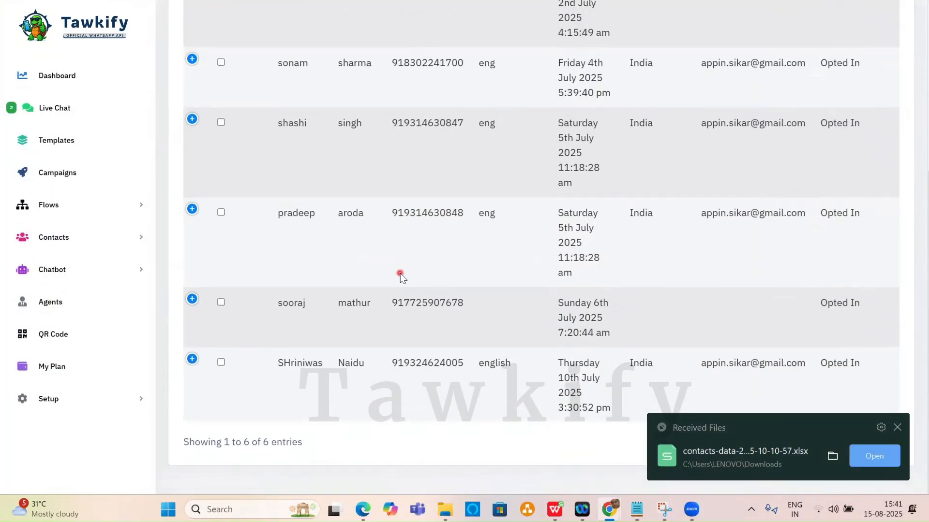
scroll(399, 274, "up", 5)
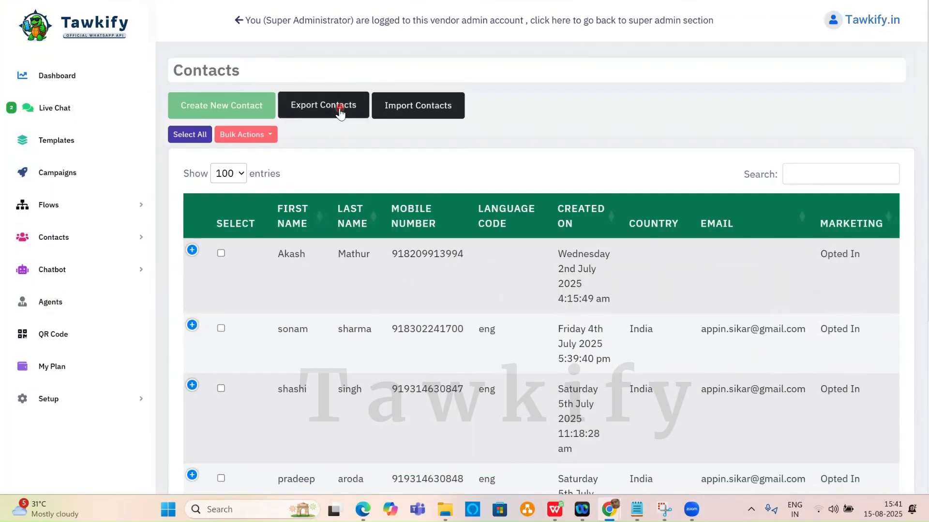
left_click(429, 105)
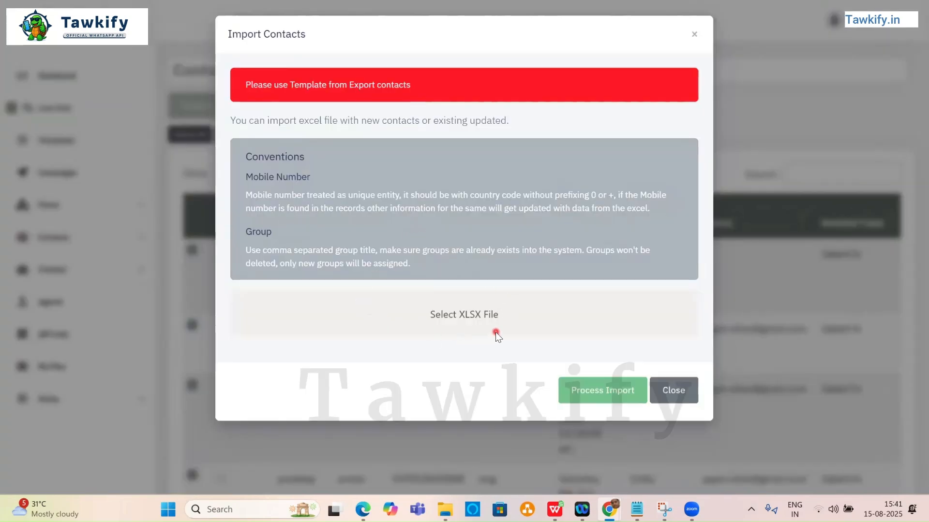
left_click(695, 35)
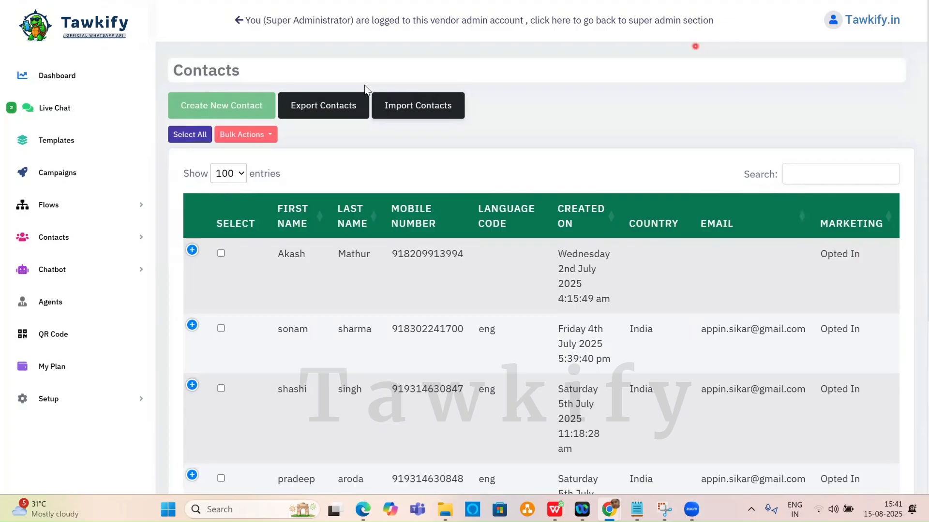
left_click(329, 111)
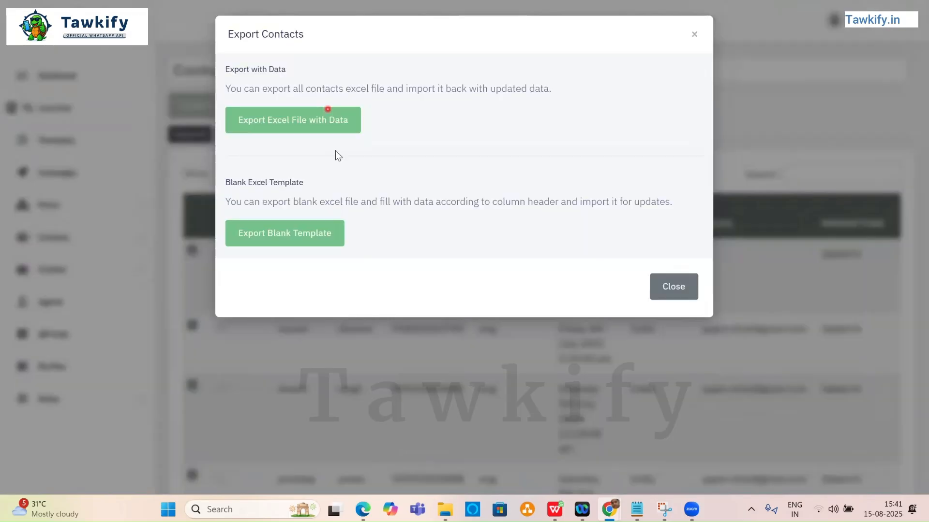
left_click(281, 234)
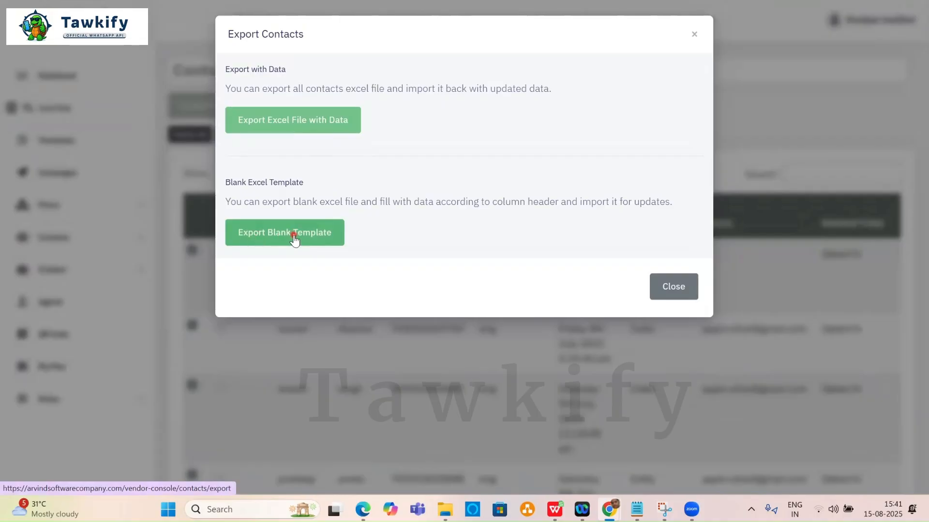
left_click(313, 236)
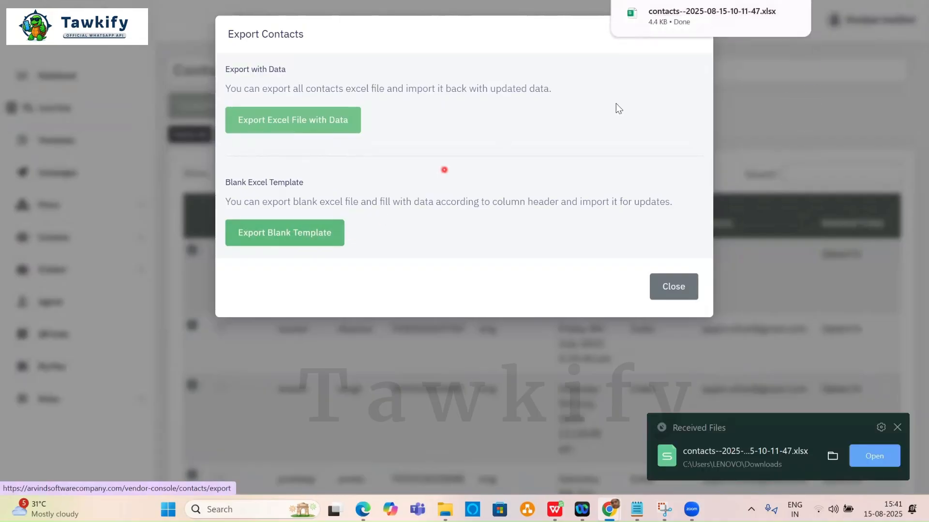
left_click(695, 19)
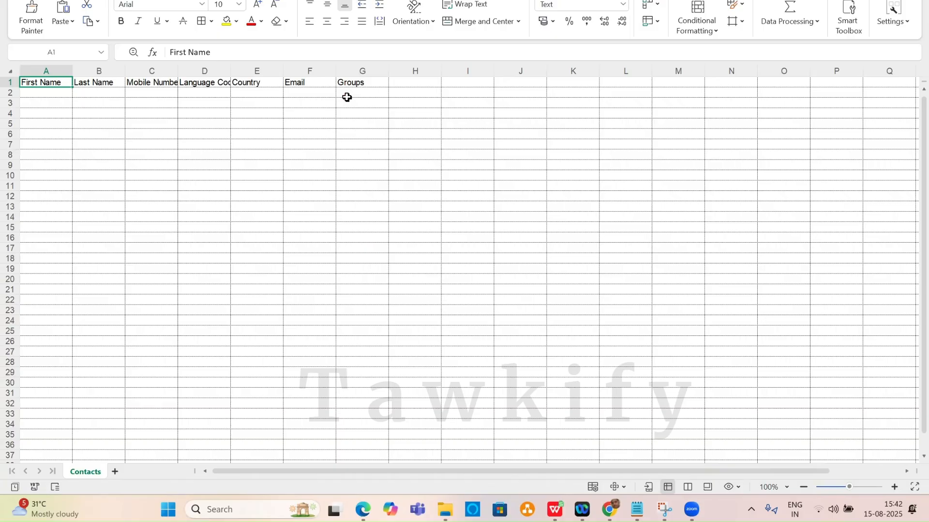
Switch from the WPS template back to the Tawkify Contacts browser window.
mouse_move(607, 507)
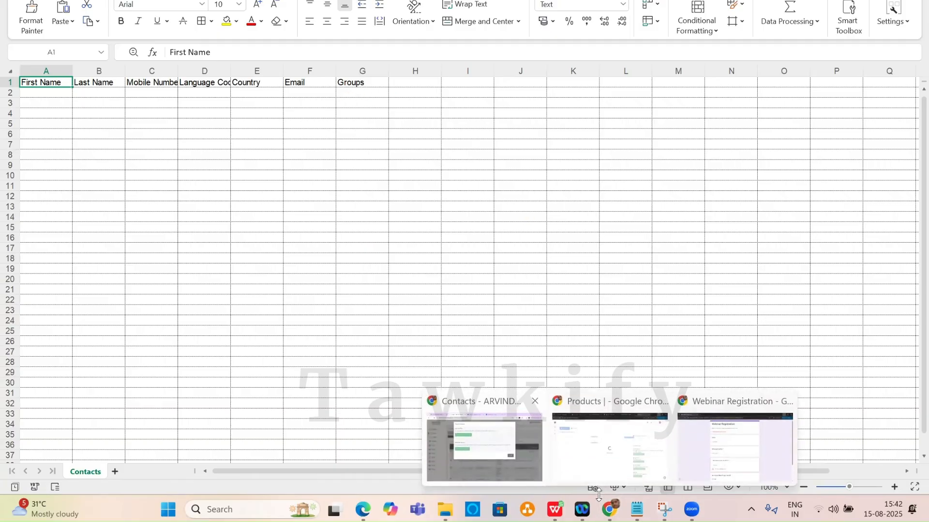
left_click(466, 407)
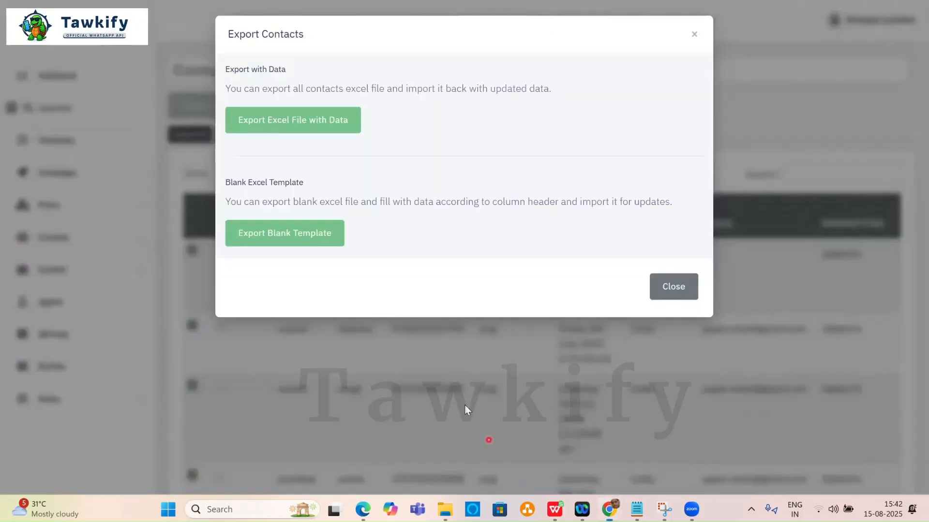
Close the export dialog, go to Contact Groups, and add a group titled 'Hospital'.
left_click(695, 32)
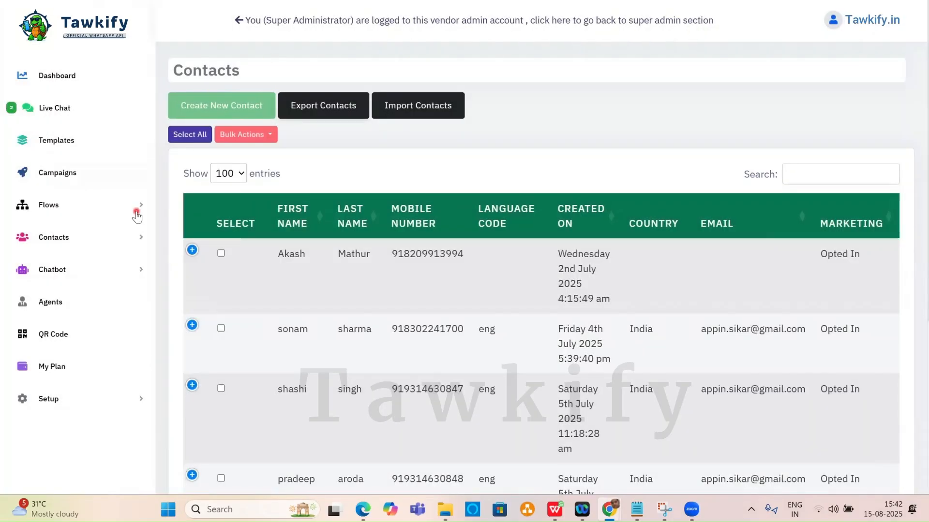
left_click(122, 238)
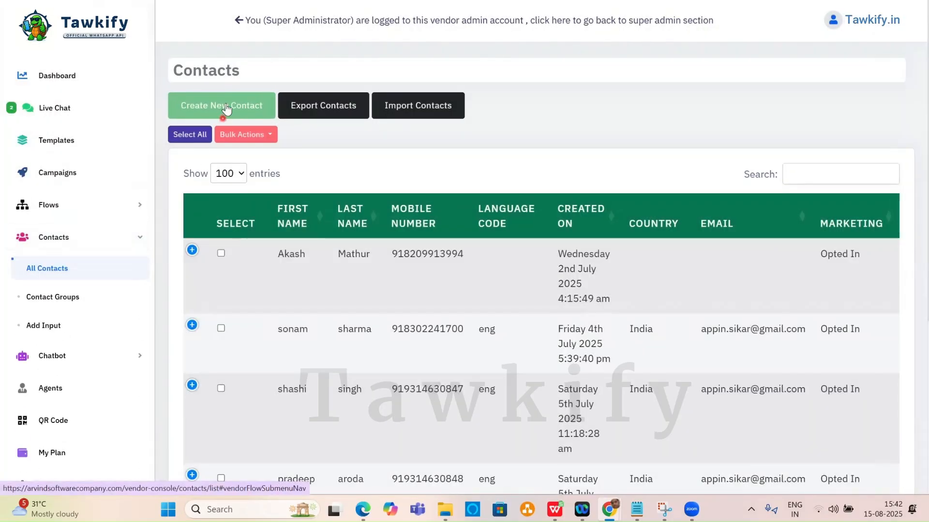
left_click(58, 301)
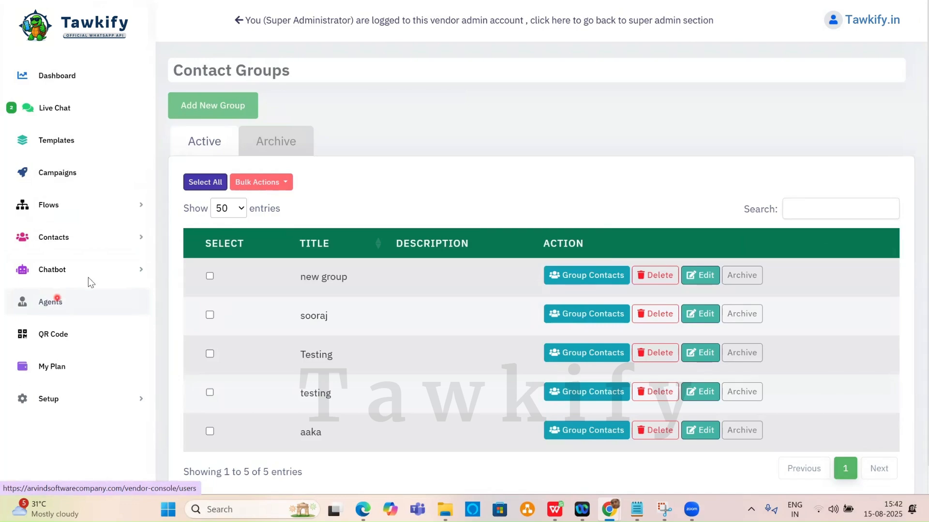
scroll(425, 196, "down", 1)
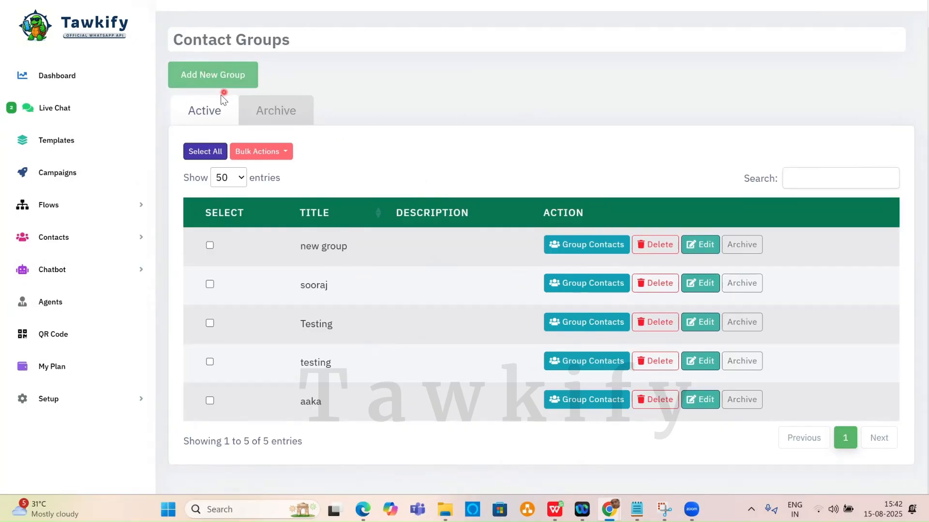
left_click(220, 79)
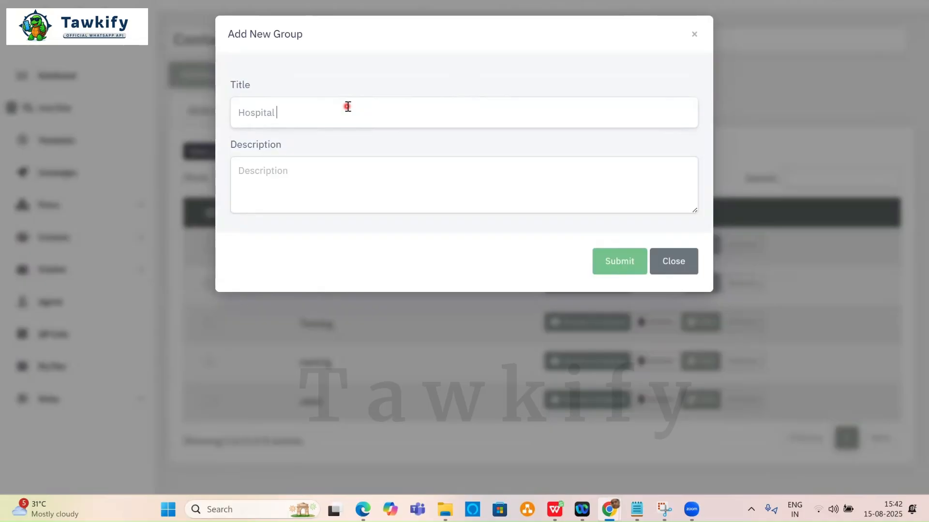
type("Hospital")
left_click(611, 263)
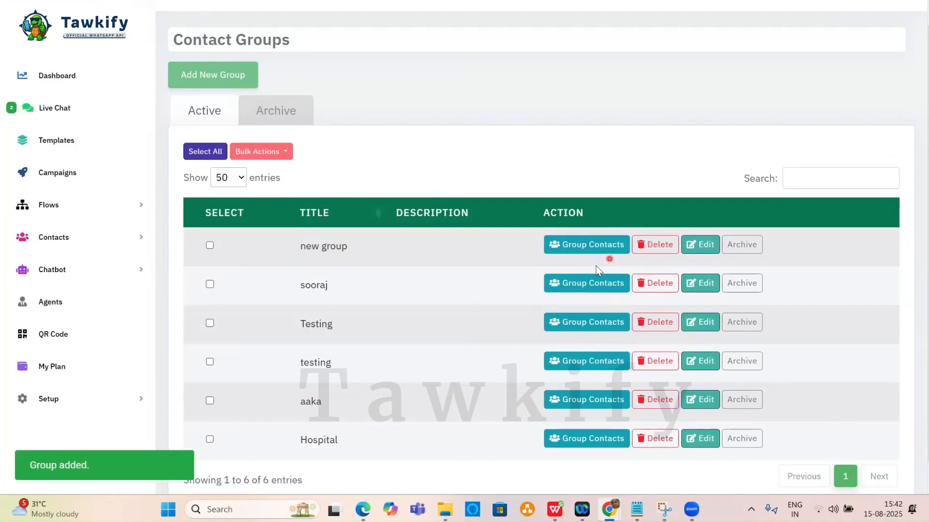
scroll(456, 282, "down", 1)
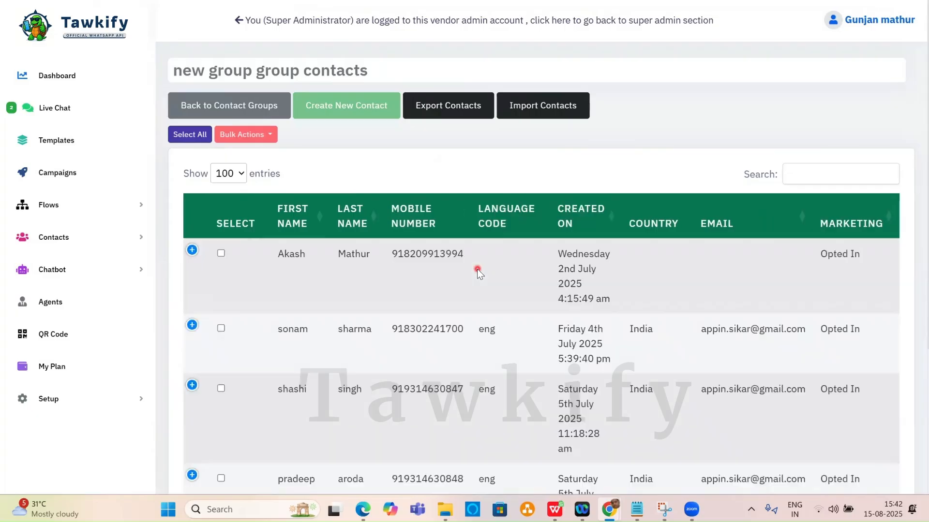
scroll(494, 266, "down", 4)
scroll(494, 266, "up", 4)
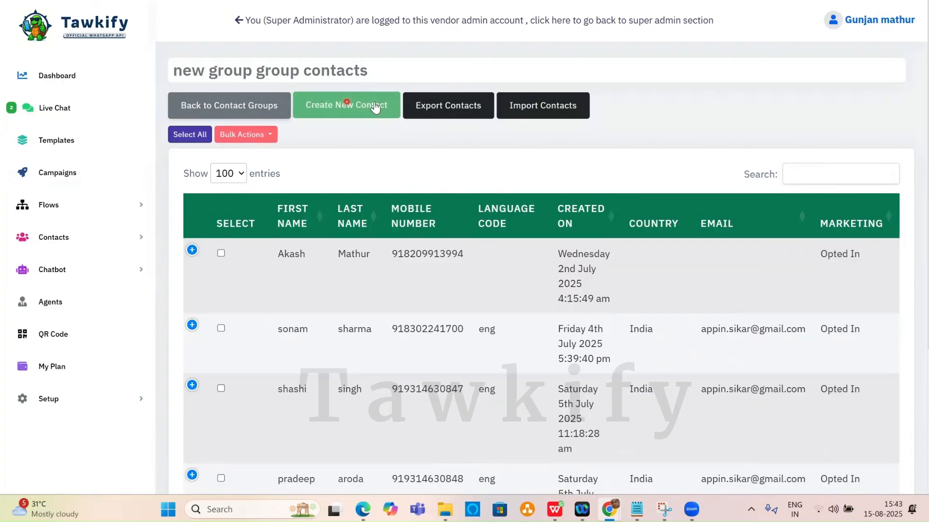
key("alt+Left")
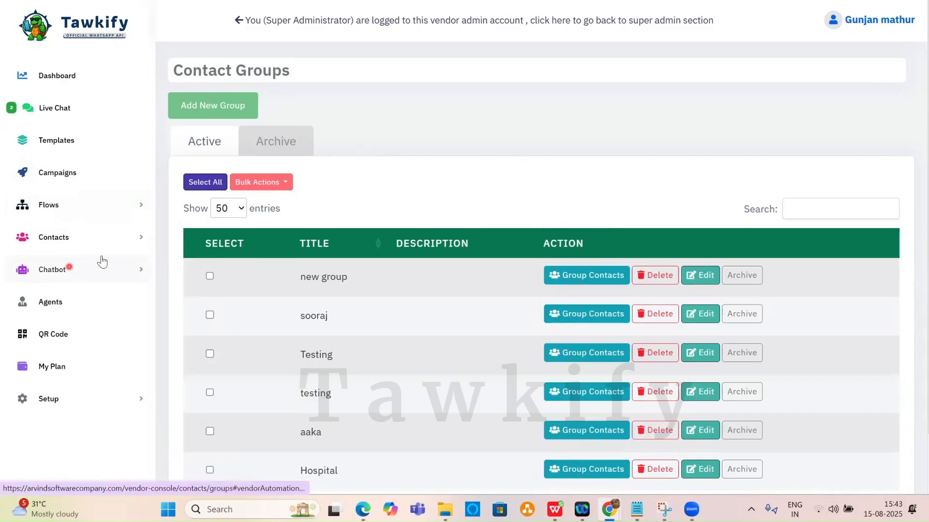
Select the Hospital title under the Active groups tab, then switch to the WPS template.
scroll(464, 208, "down", 2)
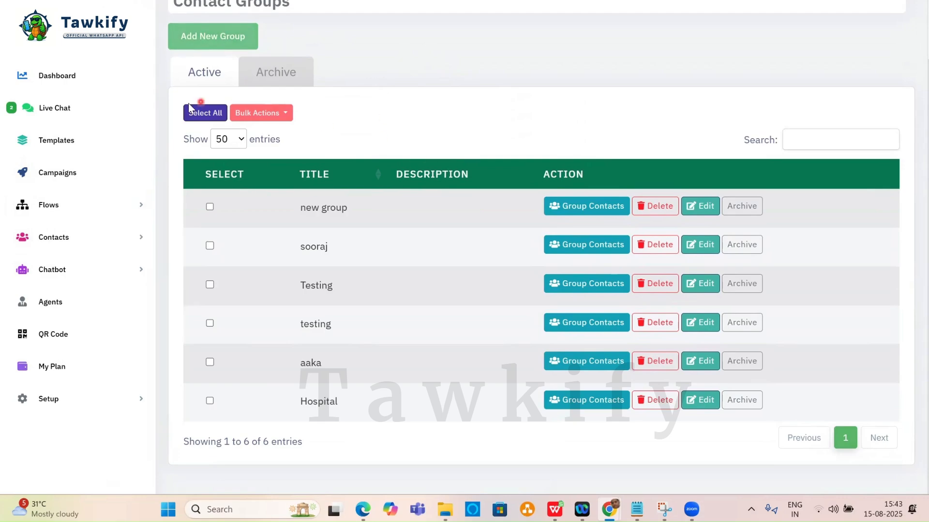
left_click(215, 77)
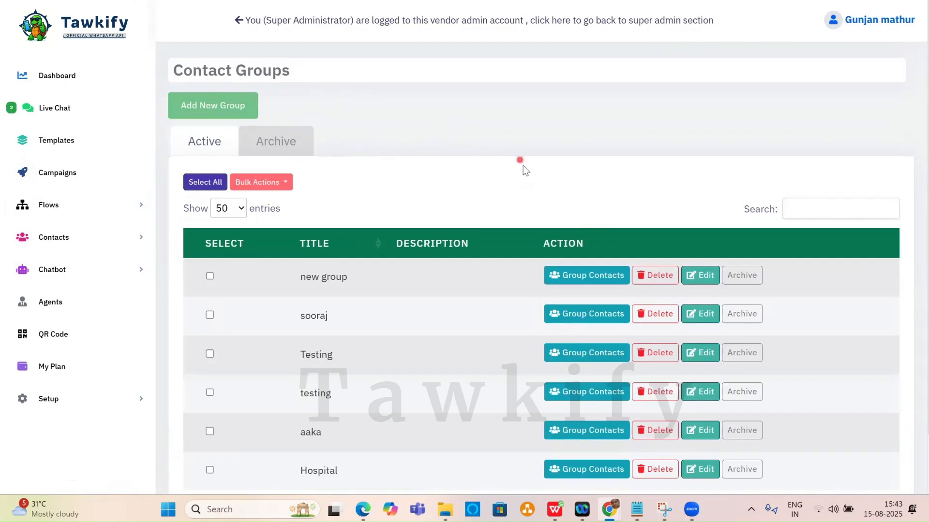
scroll(463, 263, "down", 2)
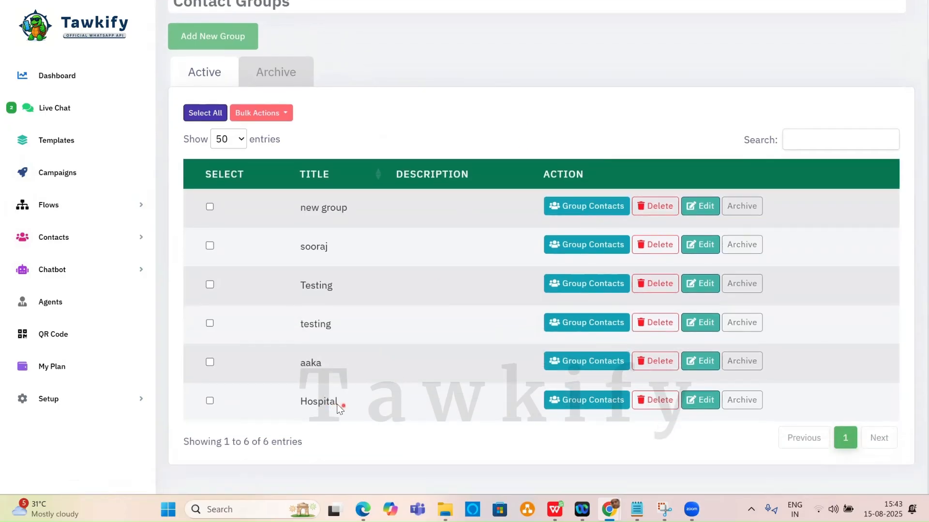
left_click_drag(337, 406, 303, 402)
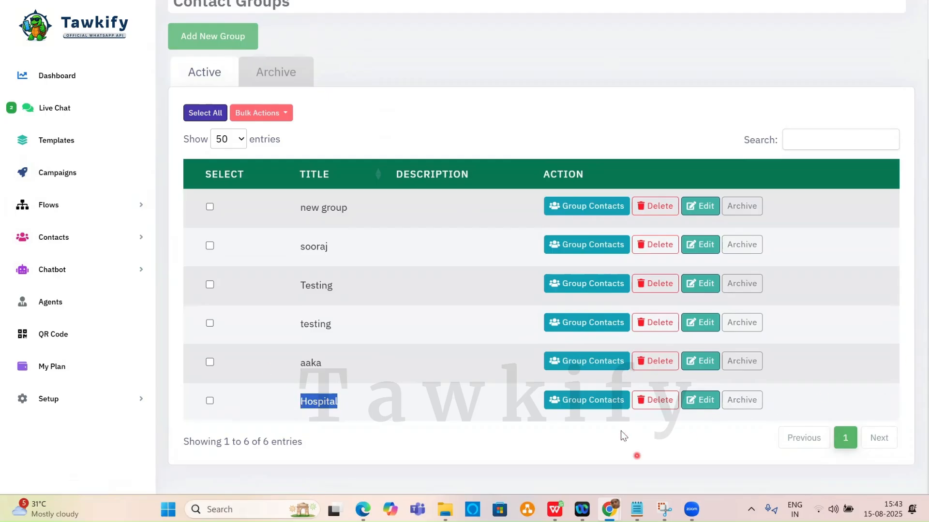
key("alt+Tab")
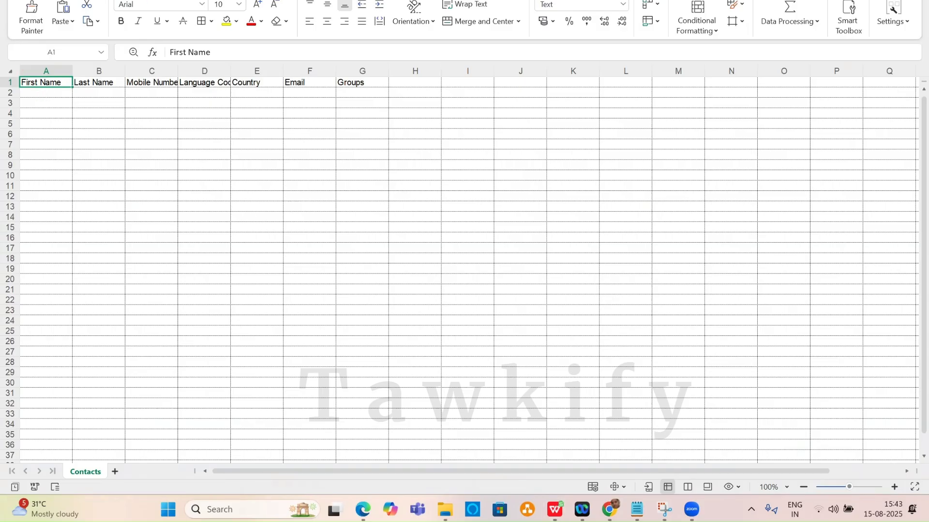
Paste the first names from the full contact list into the template starting at A2.
key("ctrl+z")
key("ctrl+y")
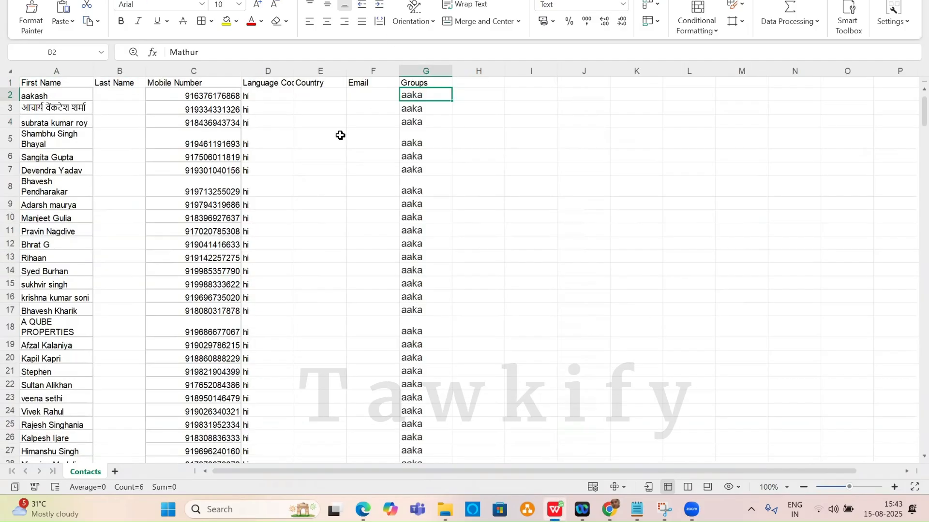
left_click_drag(45, 96, 45, 285)
key("ctrl+c")
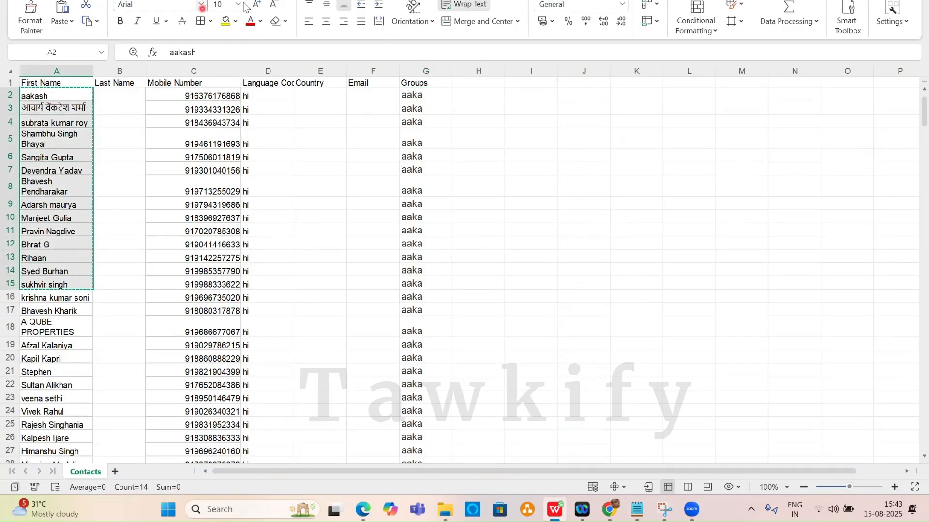
key("ctrl+z")
left_click(39, 95)
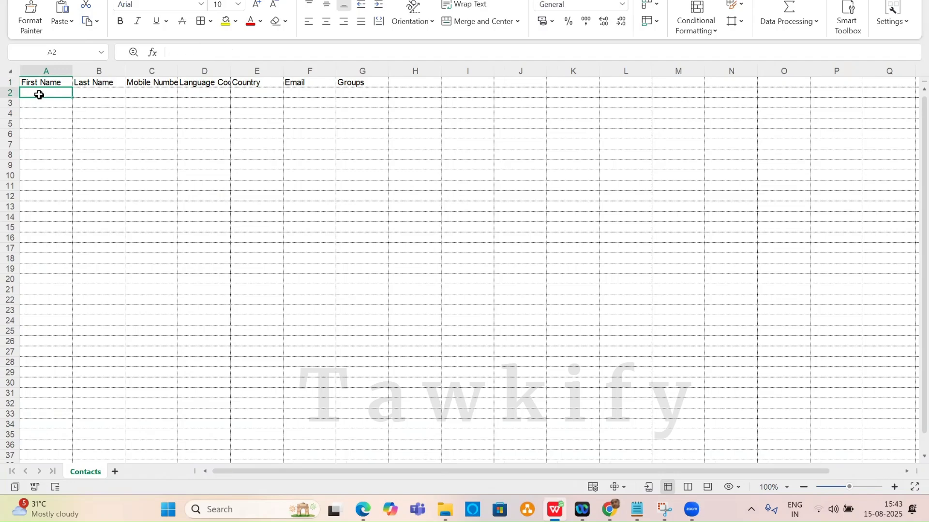
key("ctrl+v")
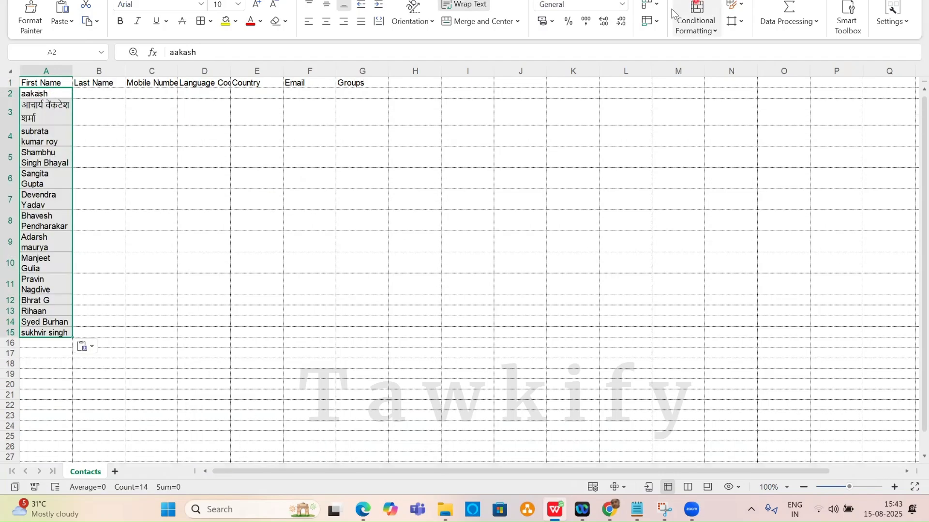
Copy the mobile numbers into the template from C2 and widen column C.
key("ctrl+Tab")
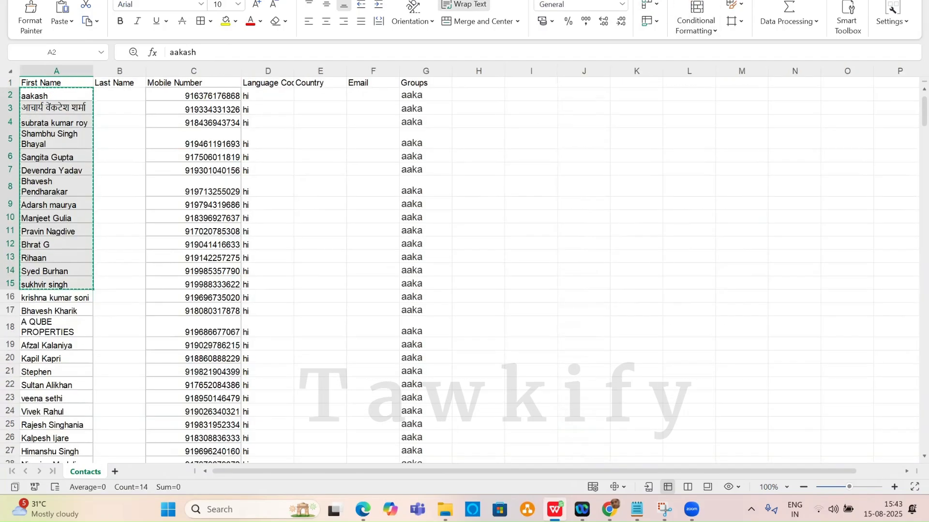
left_click_drag(193, 96, 187, 281)
key("ctrl+c")
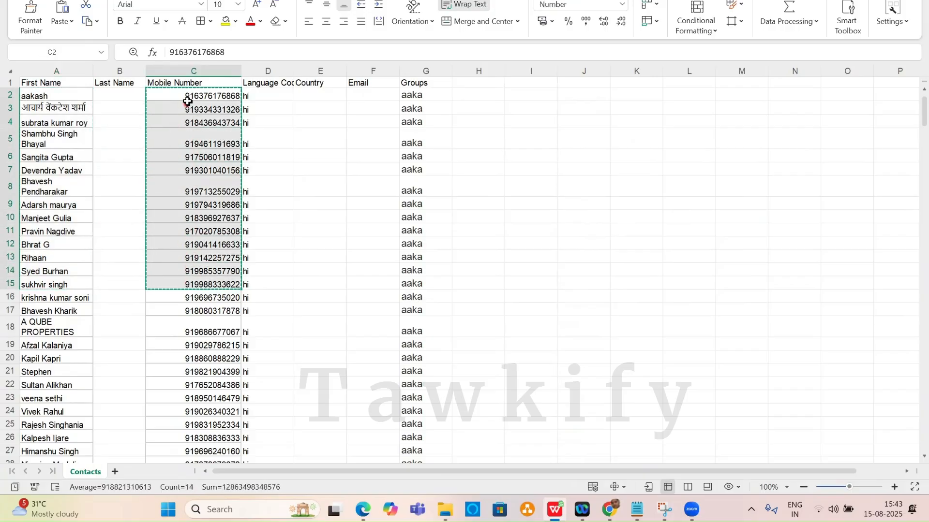
key("ctrl+Tab")
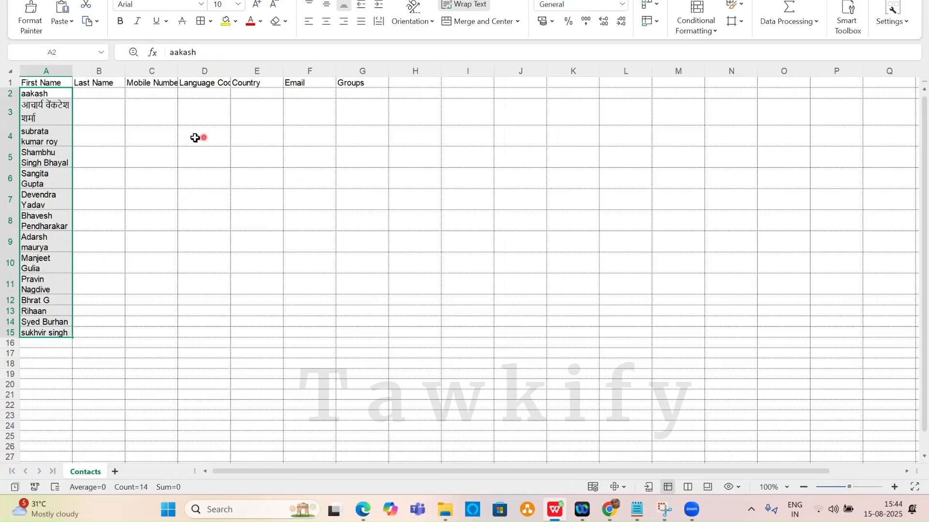
left_click(163, 96)
key("ctrl+v")
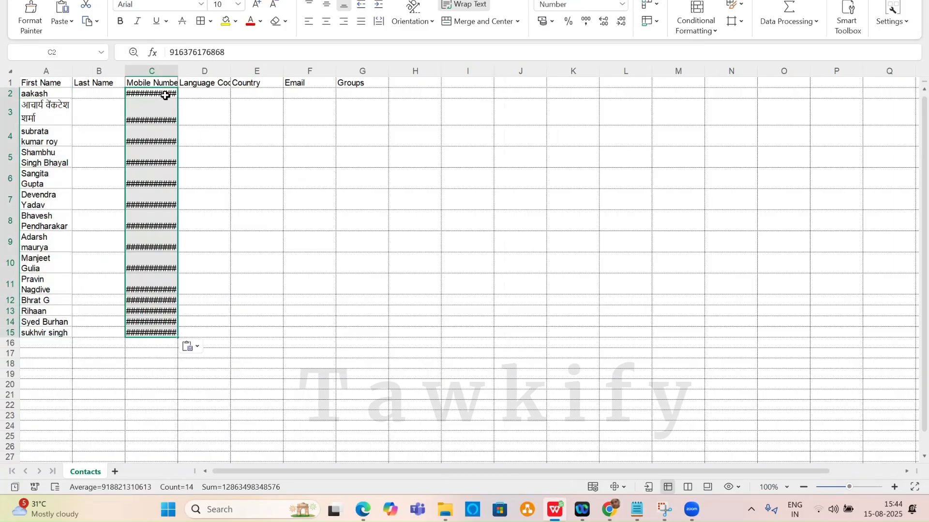
left_click_drag(178, 73, 207, 72)
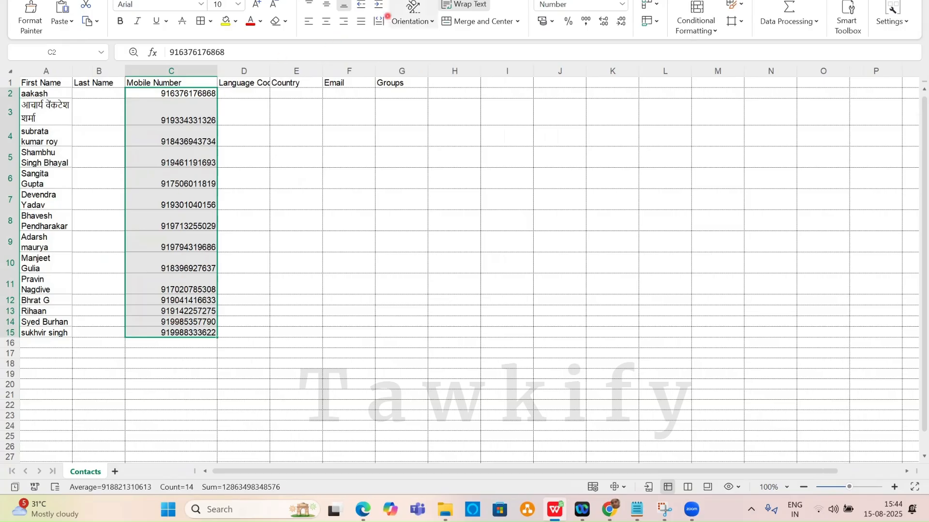
Paste language code hi into D2:D15, then select Groups cell G2.
key("ctrl+Tab")
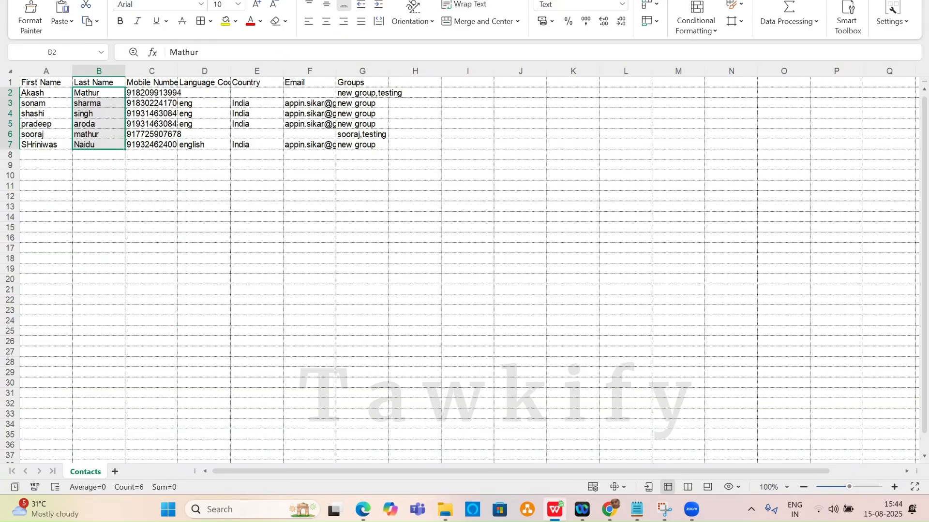
key("ctrl+Tab")
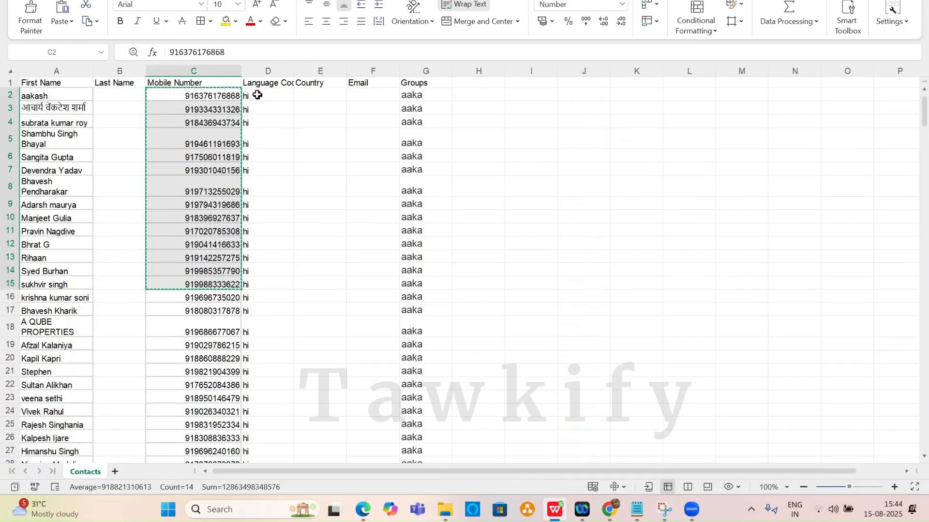
left_click_drag(257, 95, 261, 284)
key("Escape")
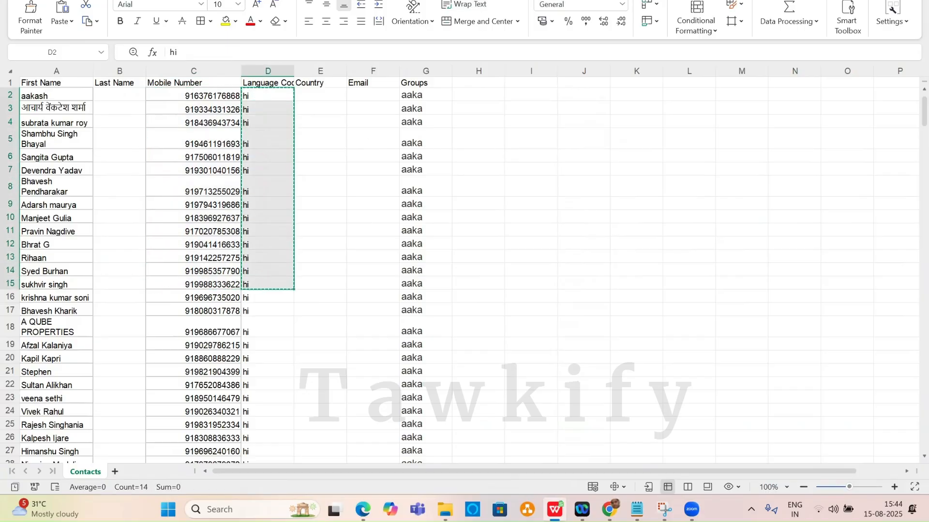
key("ctrl+Tab")
left_click(262, 101)
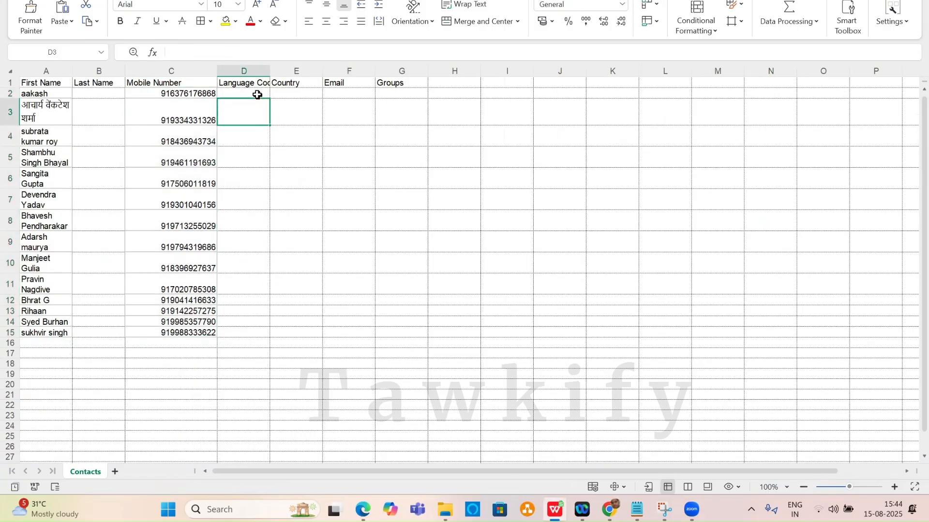
left_click(260, 92)
key("ctrl+v")
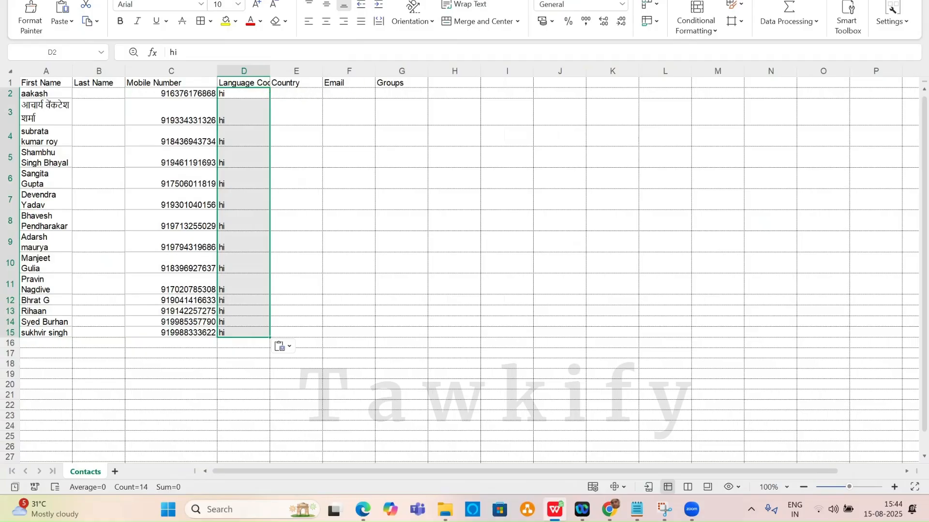
key("ctrl+Tab")
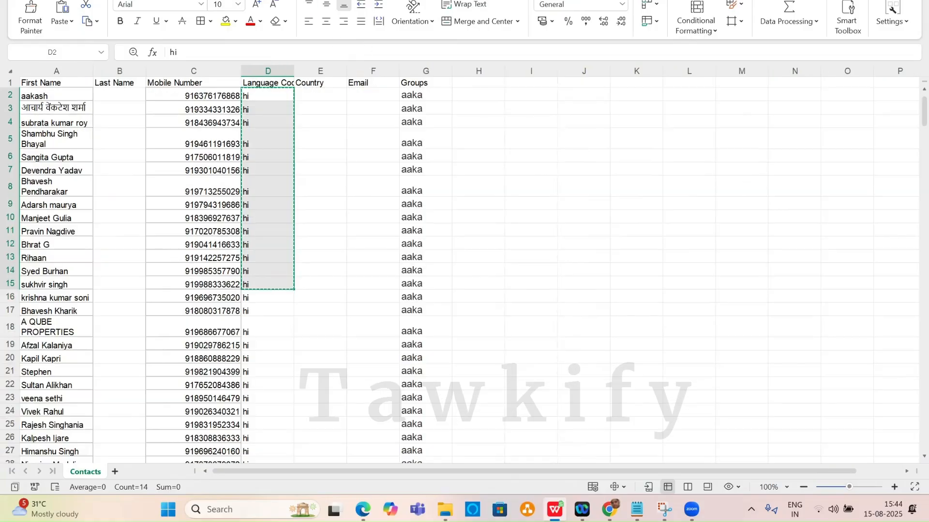
key("ctrl+Tab")
key("ctrl+Tab")
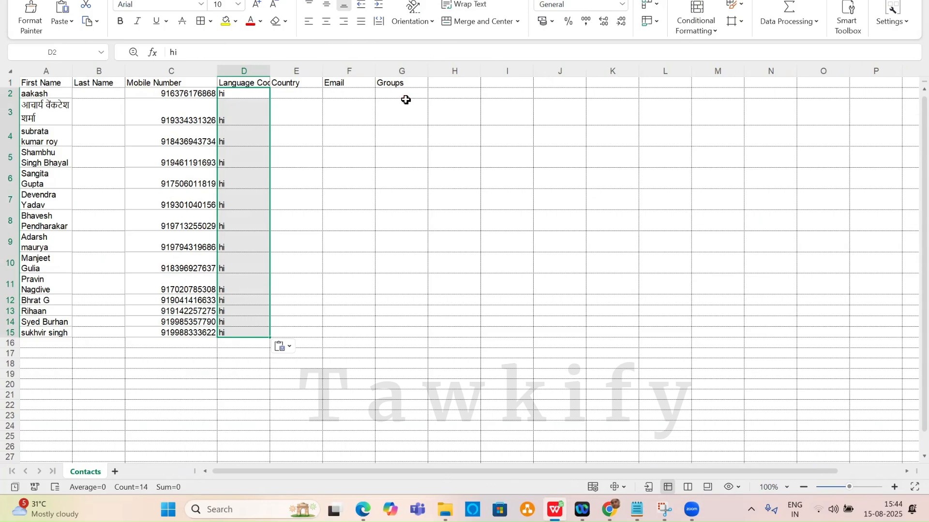
left_click(388, 92)
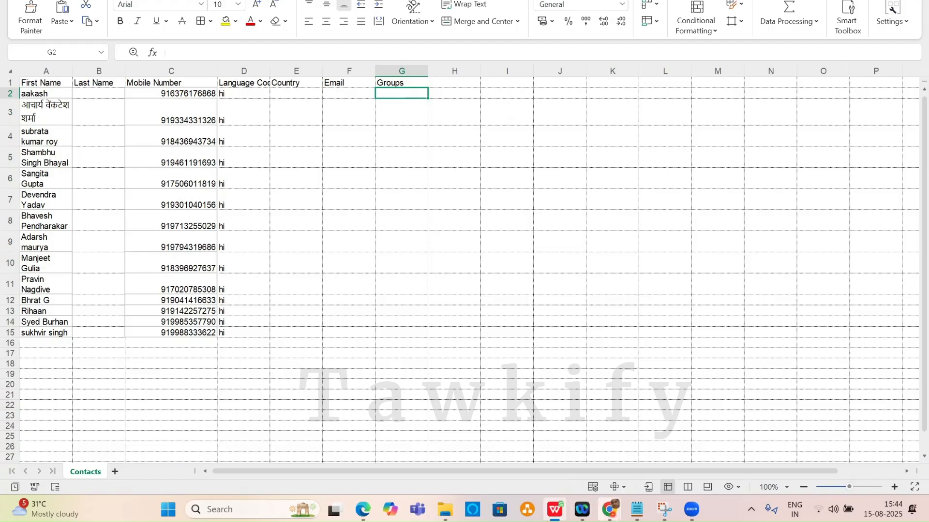
Put Hospital in G2 and fill it down the Groups column to G15.
mouse_move(608, 509)
left_click(512, 462)
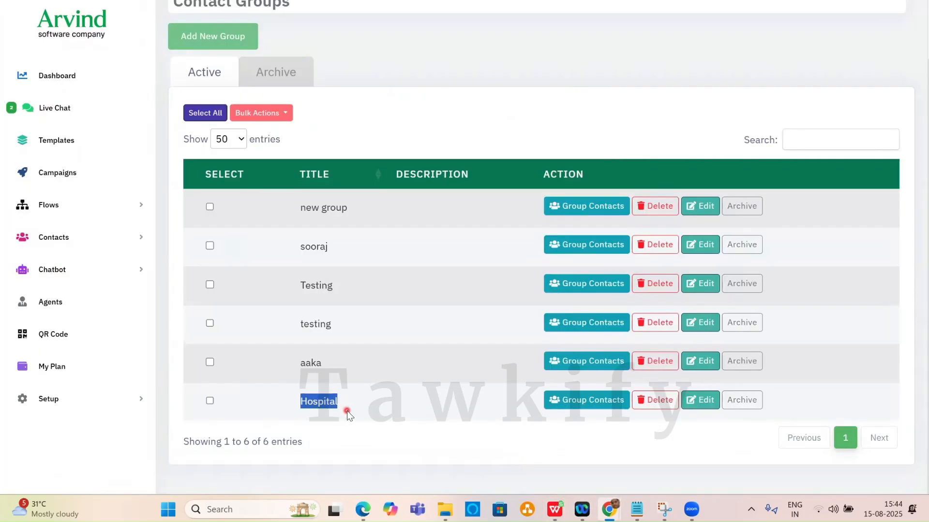
key("alt+Tab")
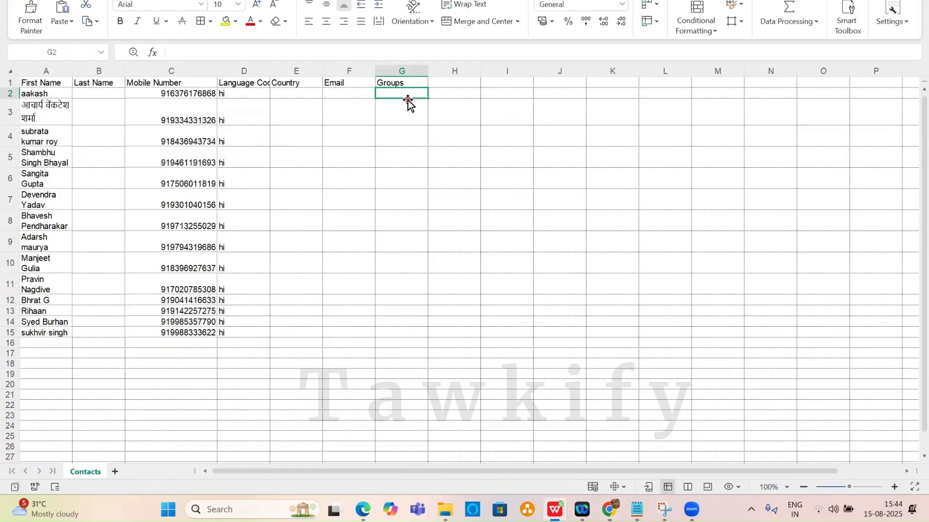
key("ctrl+v")
left_click_drag(426, 101, 424, 339)
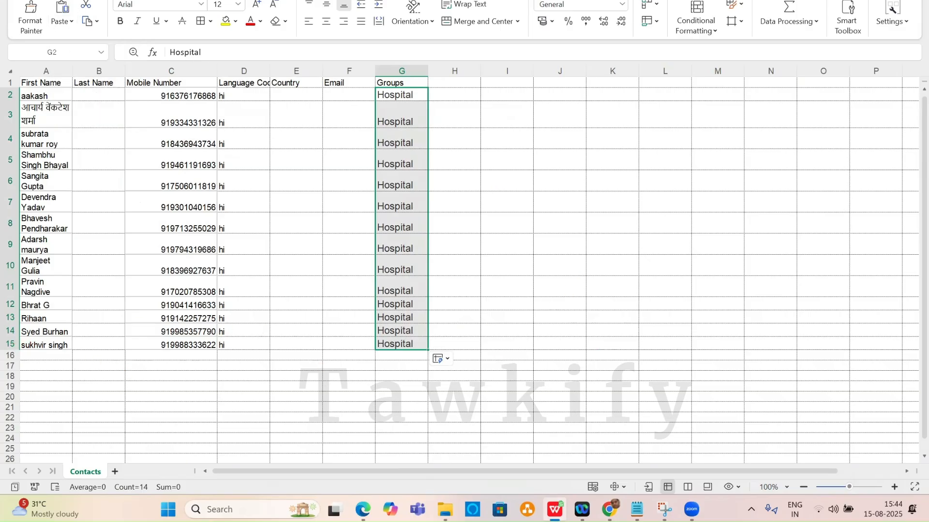
Save the workbook on the Desktop as hospital, then return to Tawkify.
left_click(14, 1)
left_click(64, 97)
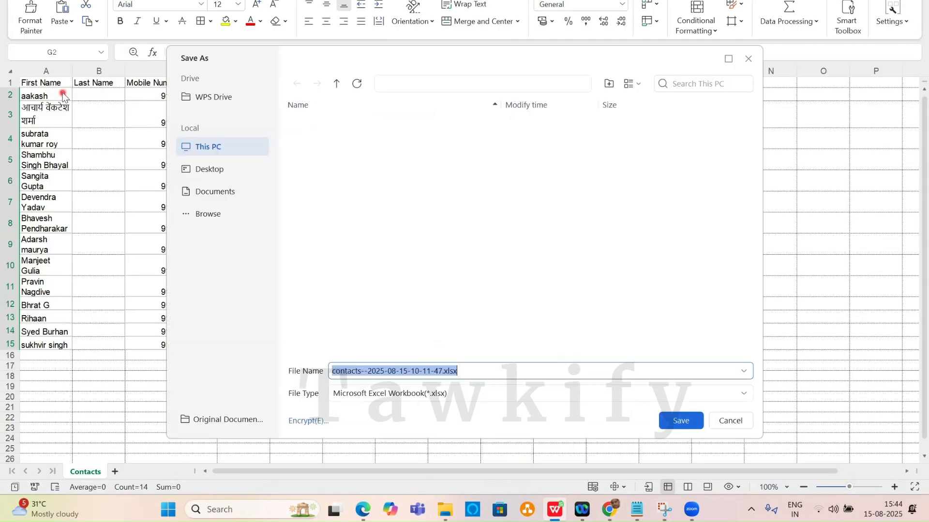
left_click(203, 170)
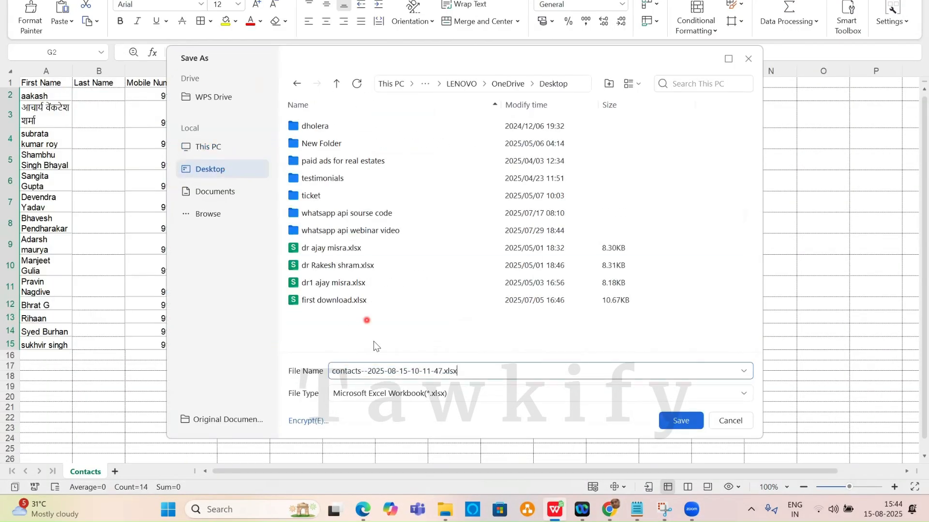
left_click(480, 377)
left_click(341, 370)
left_click_drag(335, 369, 474, 369)
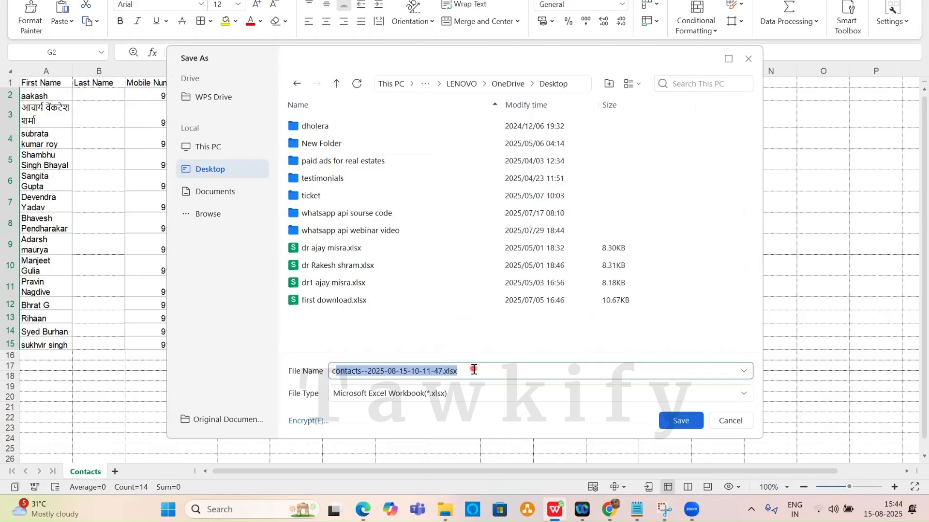
key("BackSpace")
type("hospital")
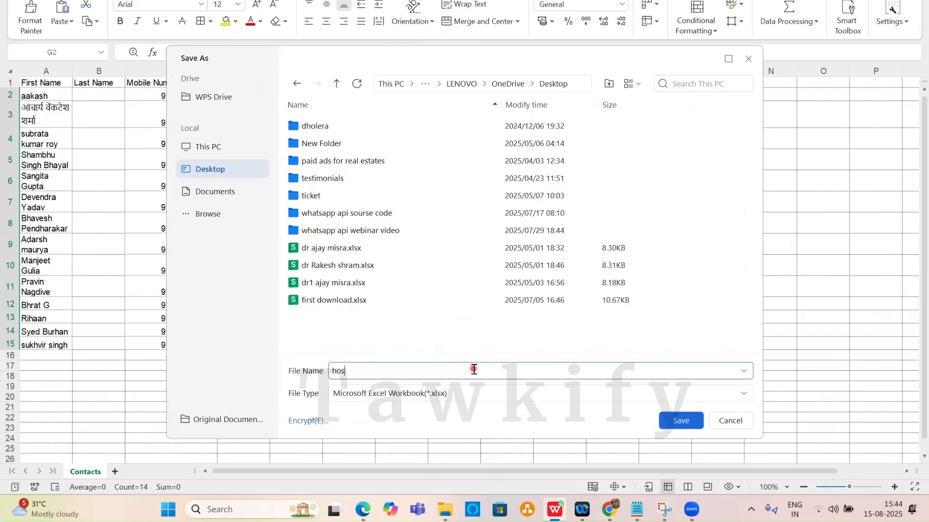
left_click(687, 424)
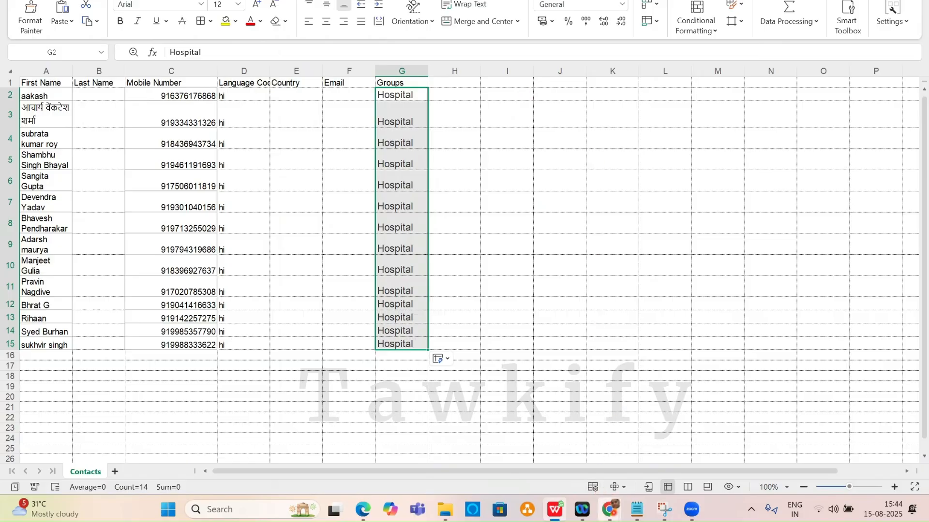
mouse_move(610, 509)
left_click(482, 452)
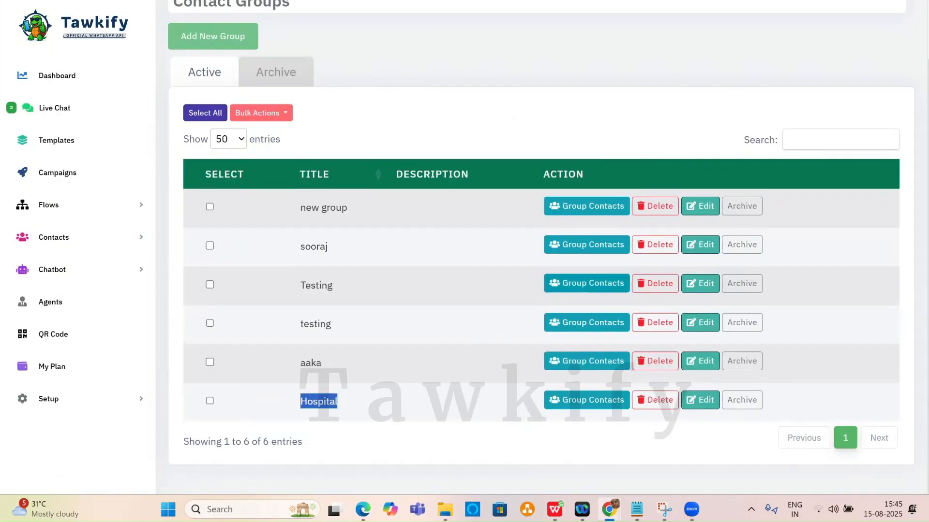
Go to Contacts and look over the import form and blank-template export option, closing both.
left_click(83, 238)
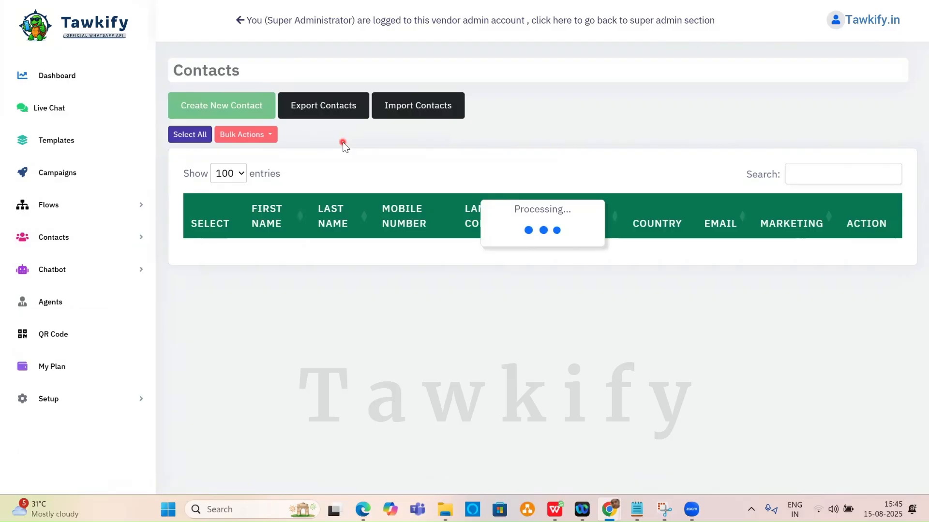
left_click(420, 110)
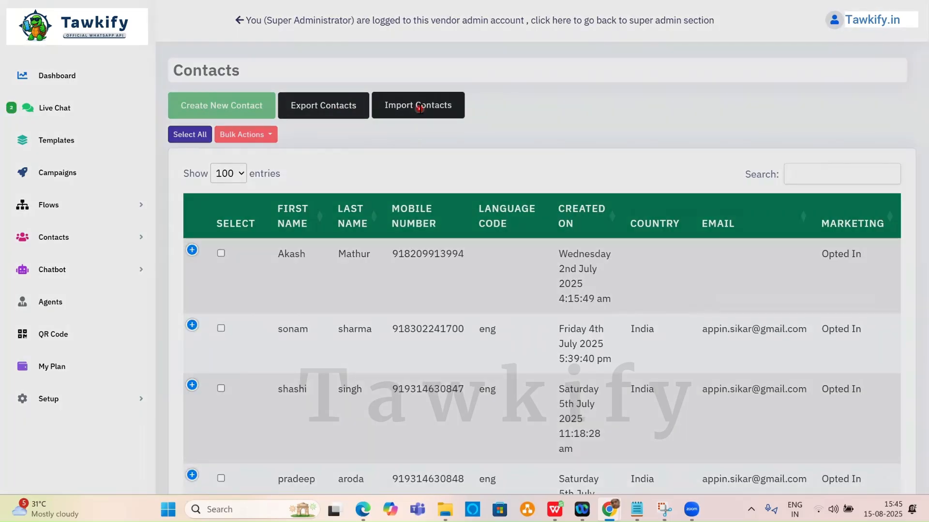
left_click(694, 33)
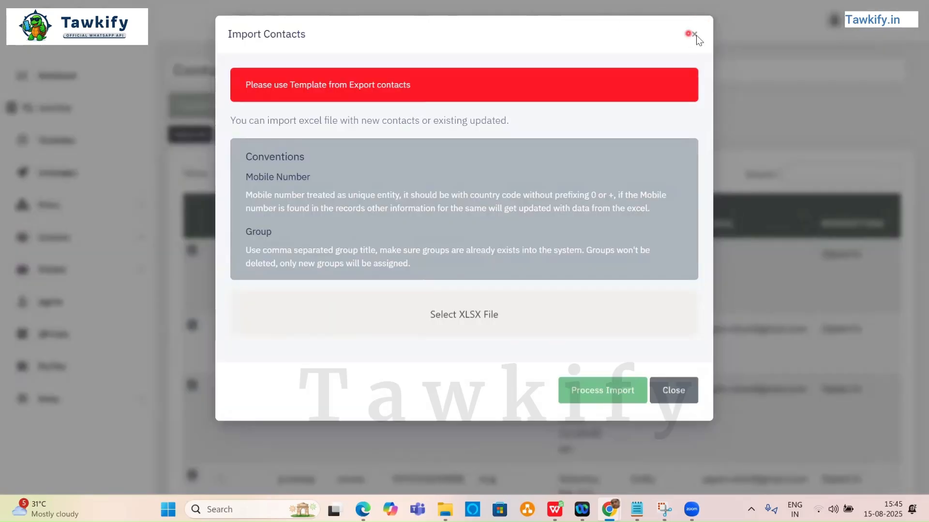
left_click(302, 114)
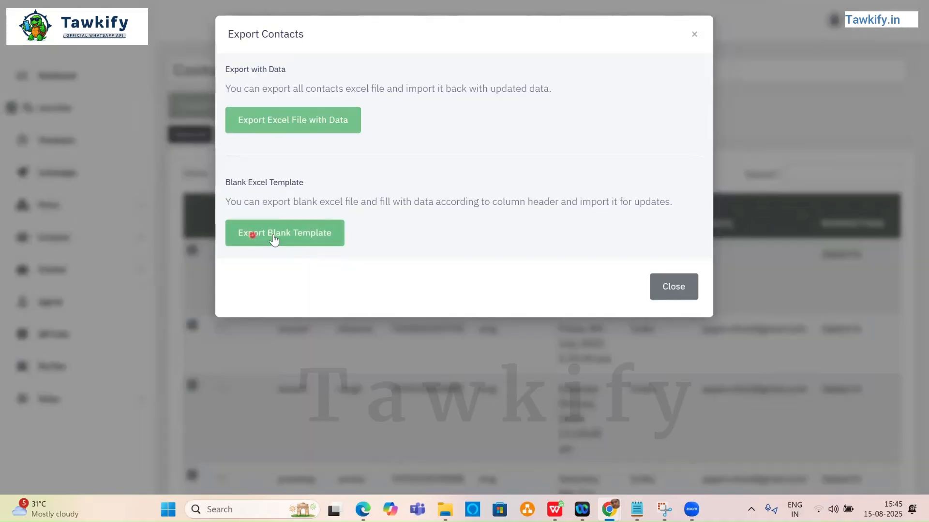
left_click(320, 237)
left_click(694, 34)
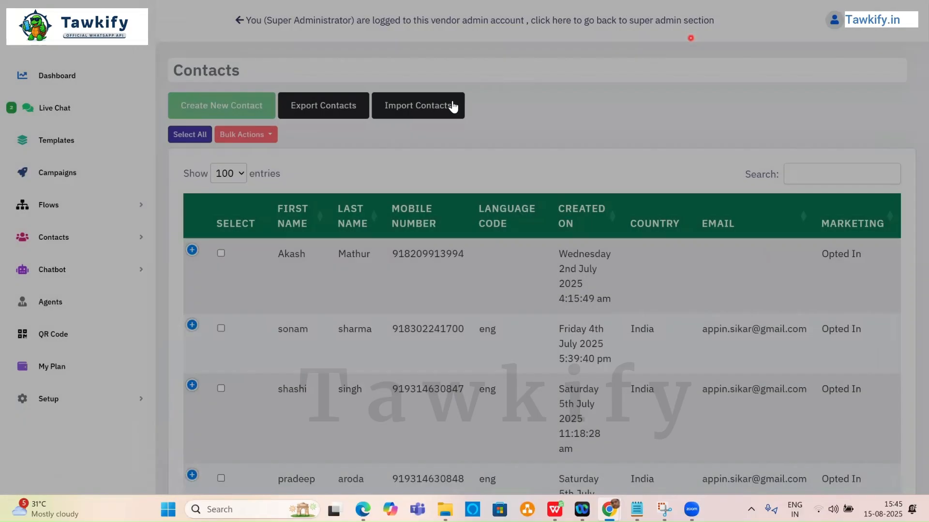
Reopen Import Contacts and choose hospital.xlsx from the Desktop for upload.
left_click(452, 104)
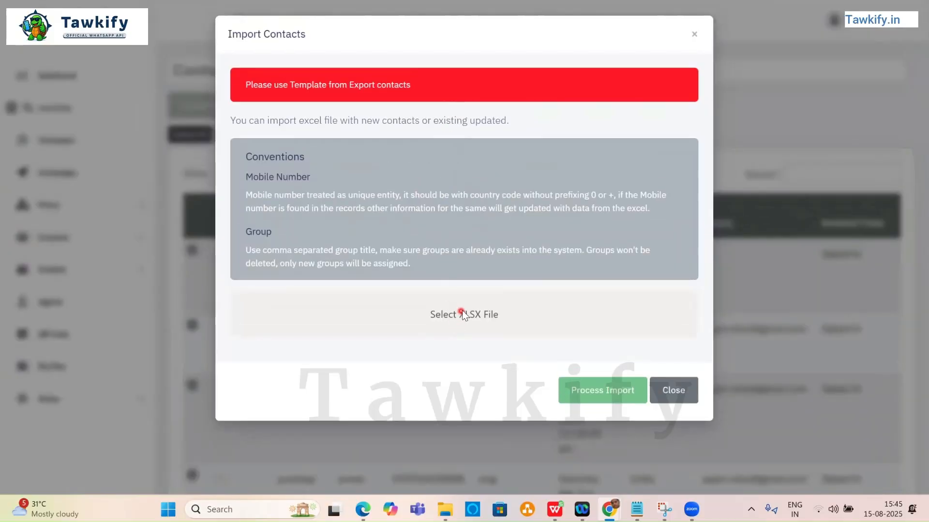
left_click(462, 313)
left_click(84, 75)
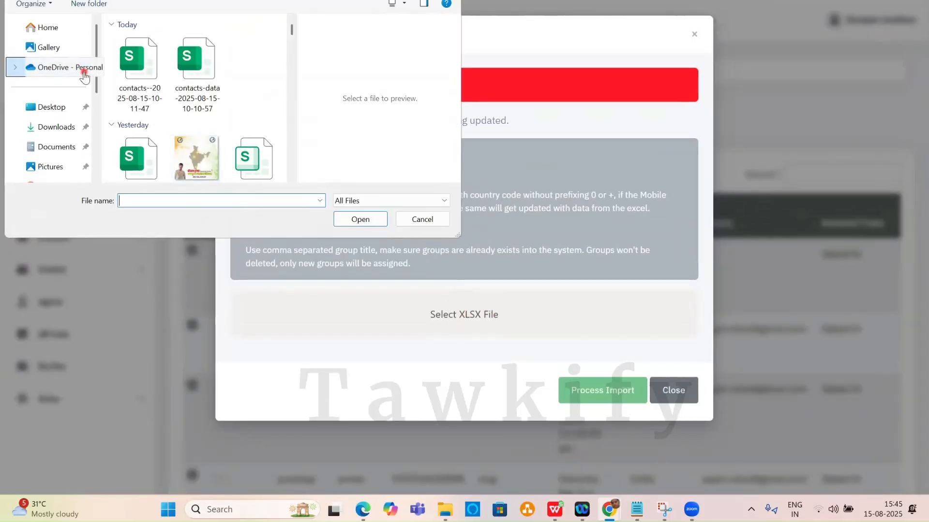
left_click(63, 108)
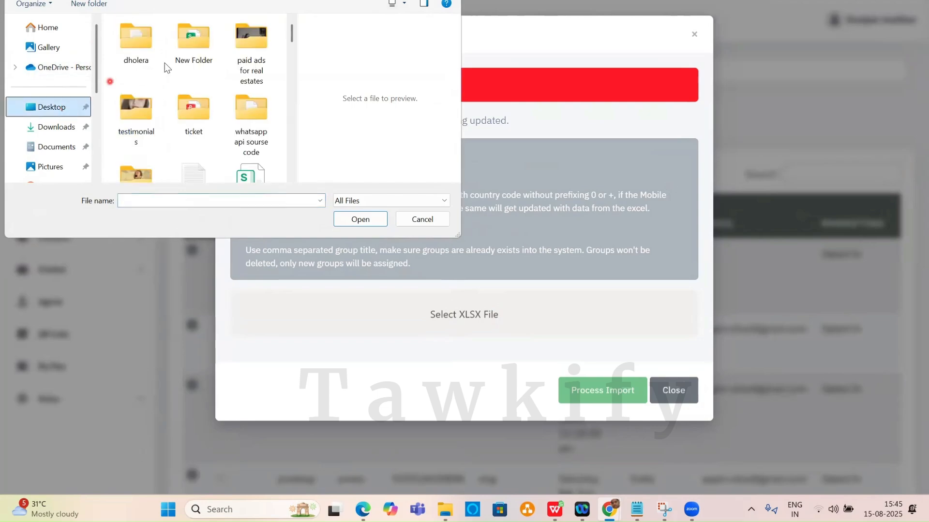
left_click(190, 52)
scroll(190, 53, "down", 5)
left_click(190, 52)
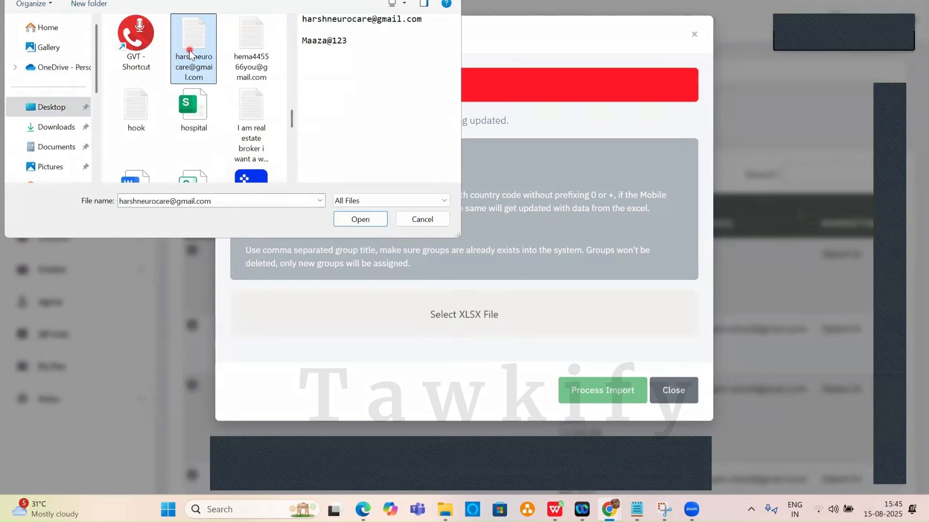
left_click(201, 110)
left_click(356, 223)
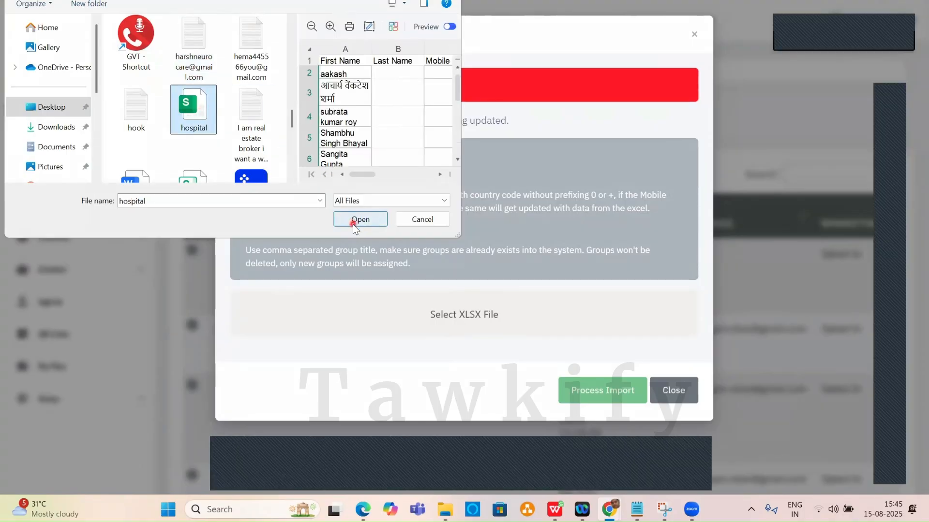
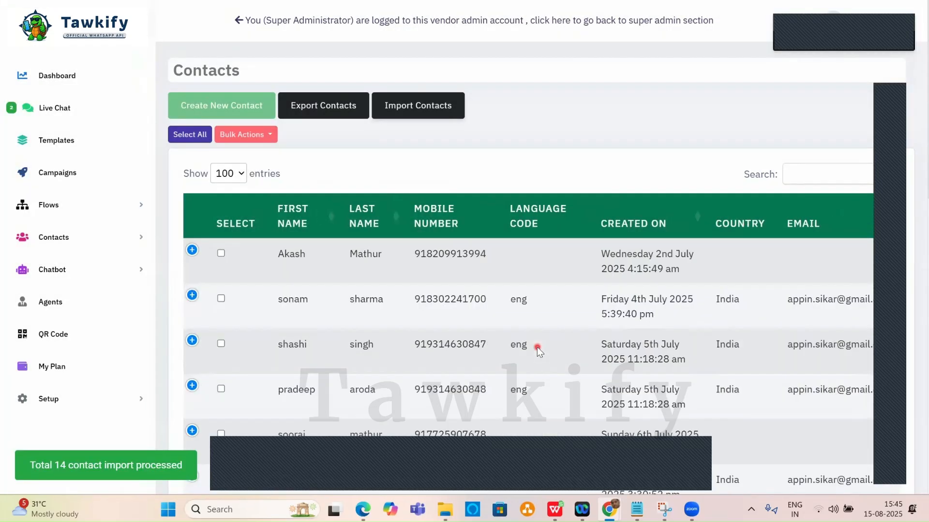
Open Contact Groups and view the Hospital group's opted-in contacts with language code hi.
scroll(479, 198, "down", 8)
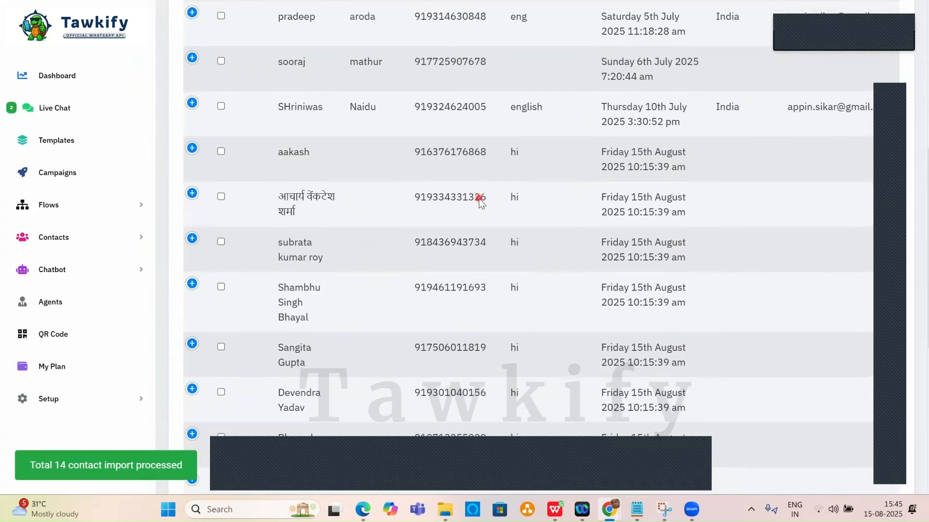
scroll(479, 199, "down", 5)
scroll(478, 199, "up", 13)
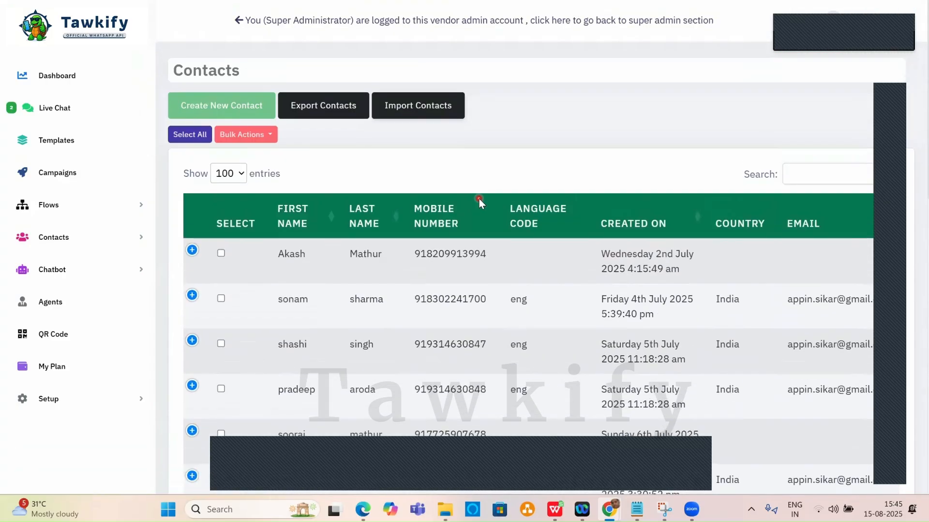
left_click(119, 242)
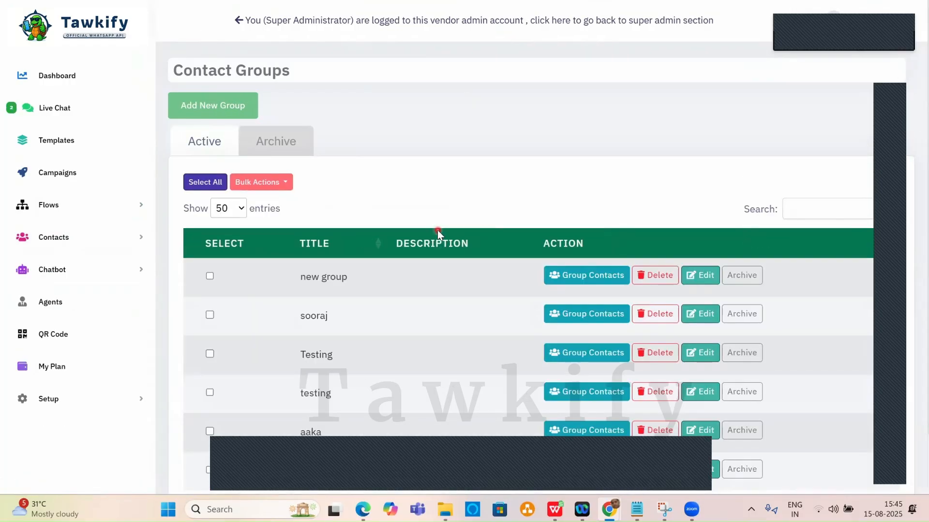
scroll(510, 181, "down", 2)
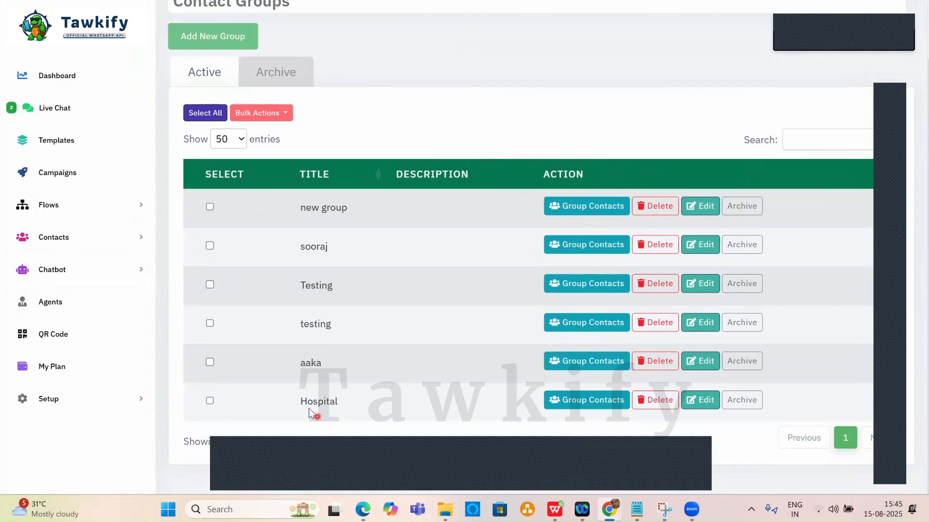
left_click(587, 401)
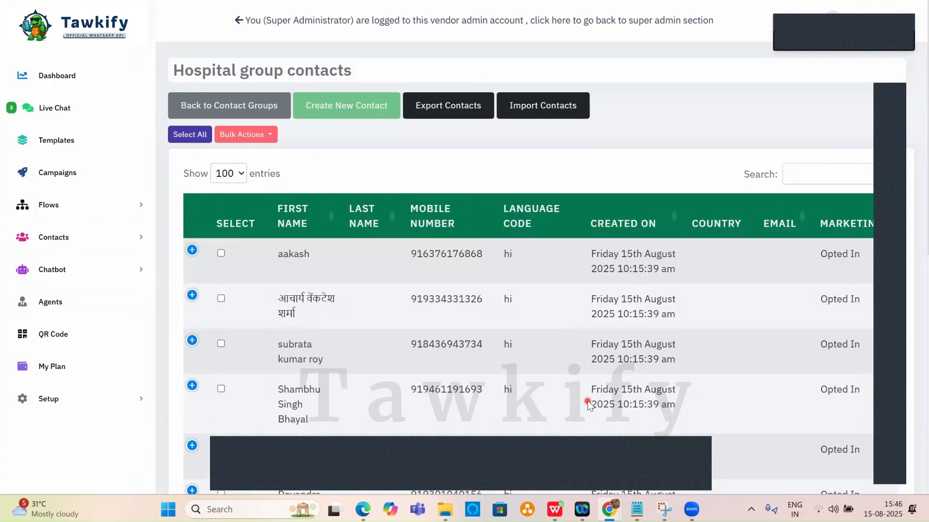
scroll(335, 178, "down", 3)
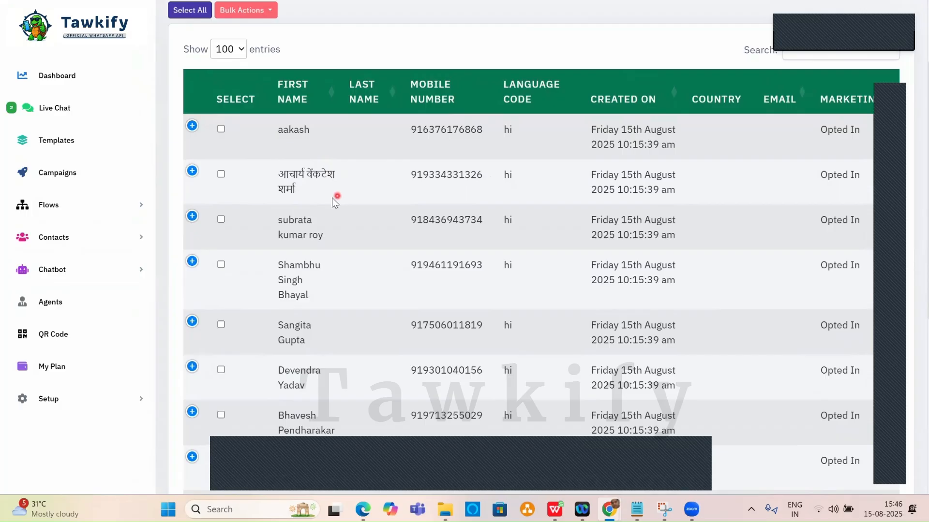
scroll(310, 264, "down", 8)
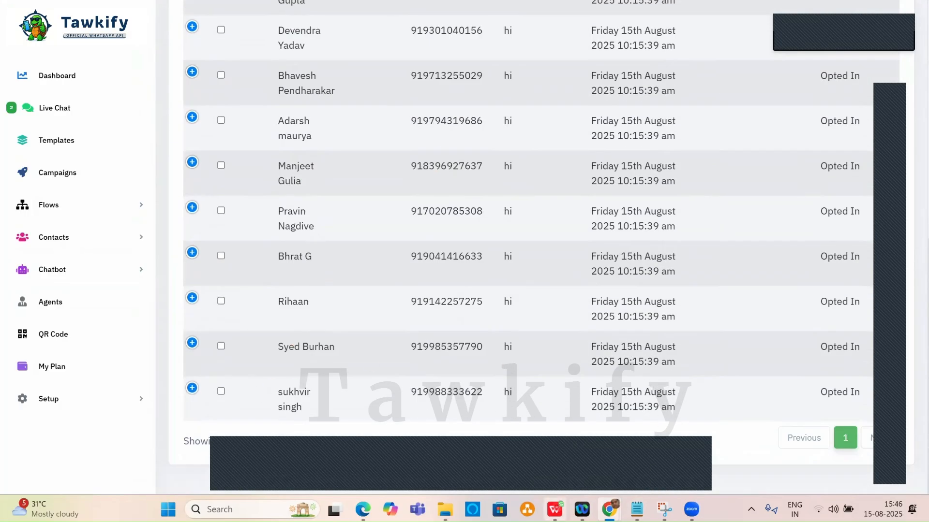
left_click(555, 509)
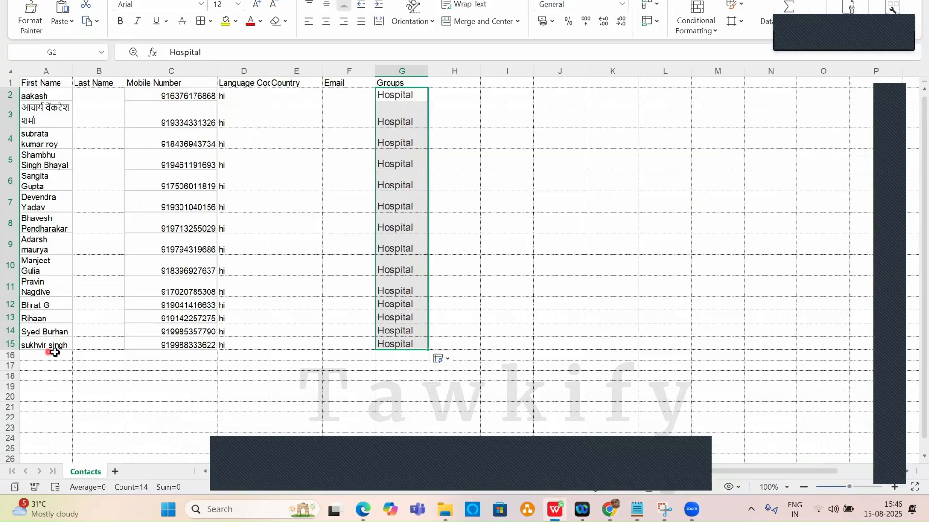
mouse_move(610, 508)
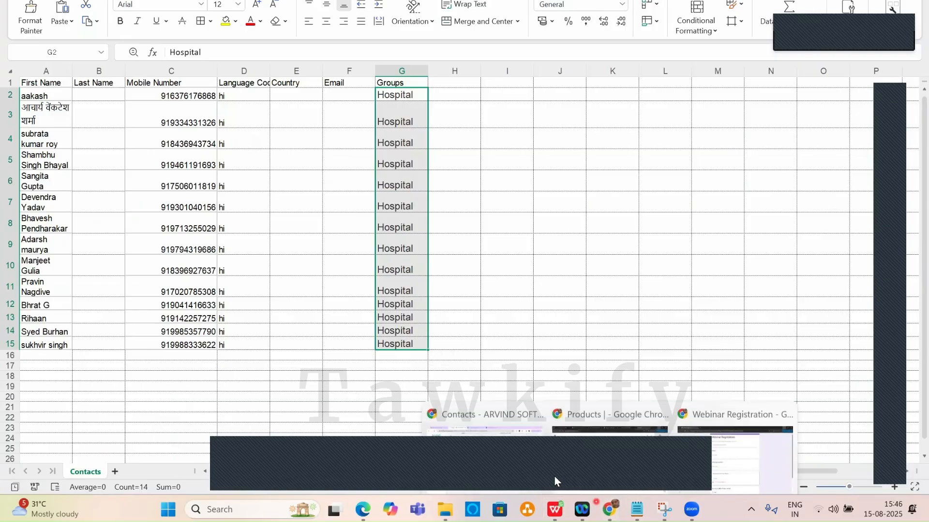
left_click(456, 426)
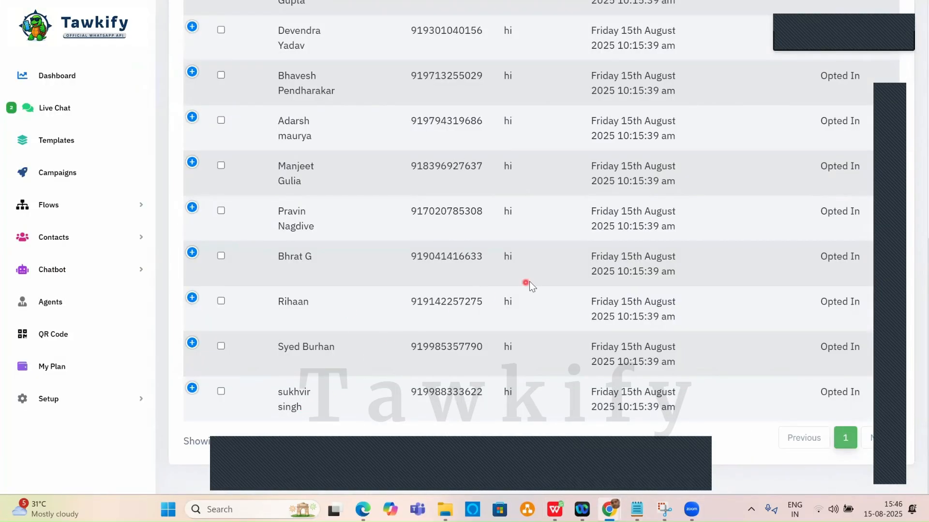
scroll(530, 285, "up", 10)
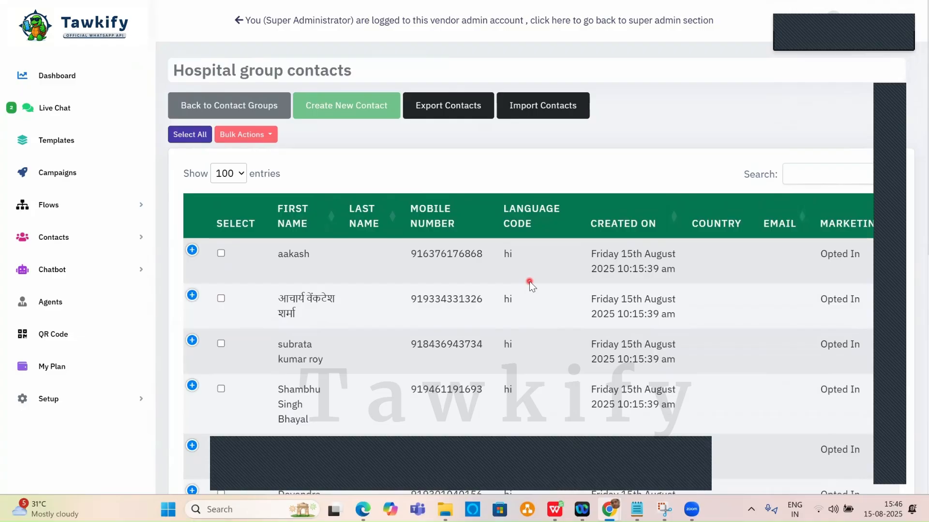
left_click(824, 205)
left_click(916, 4)
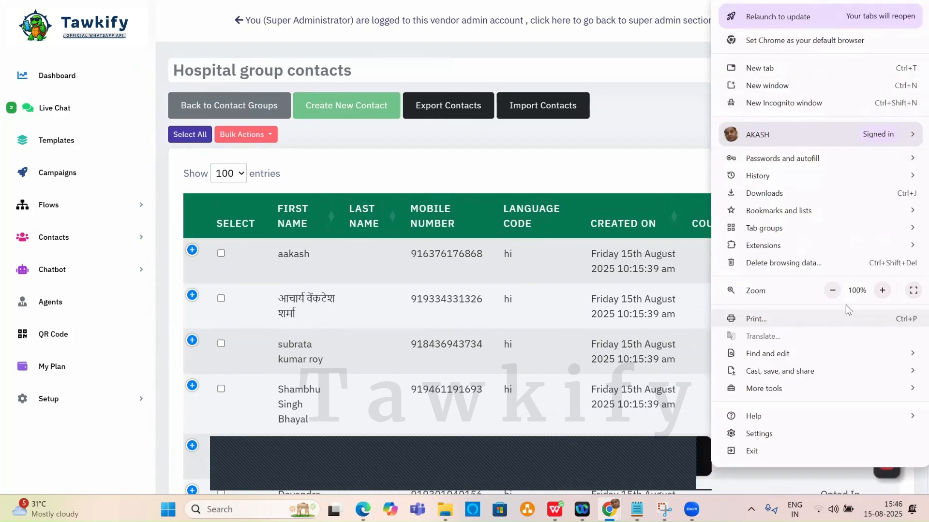
Set browser zoom to 80% and start a template message to the first Hospital contact.
left_click(833, 291)
left_click(832, 290)
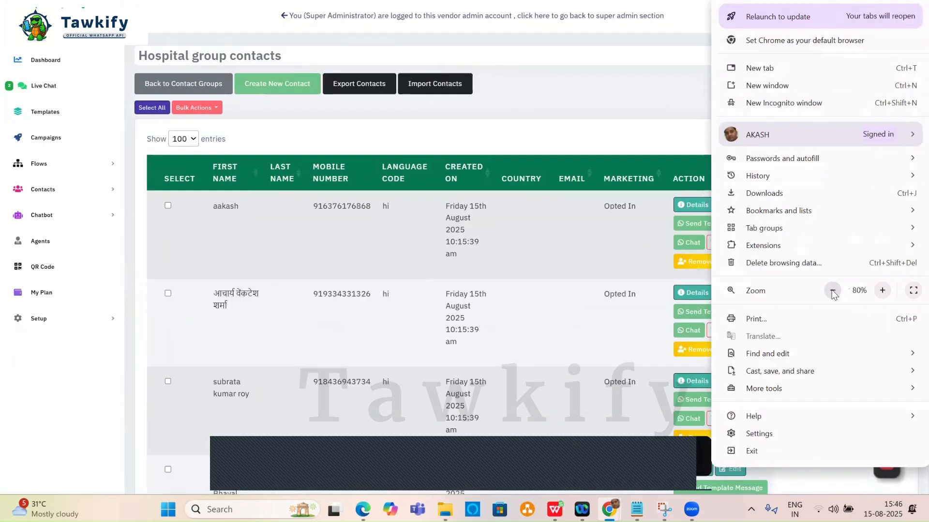
left_click(640, 102)
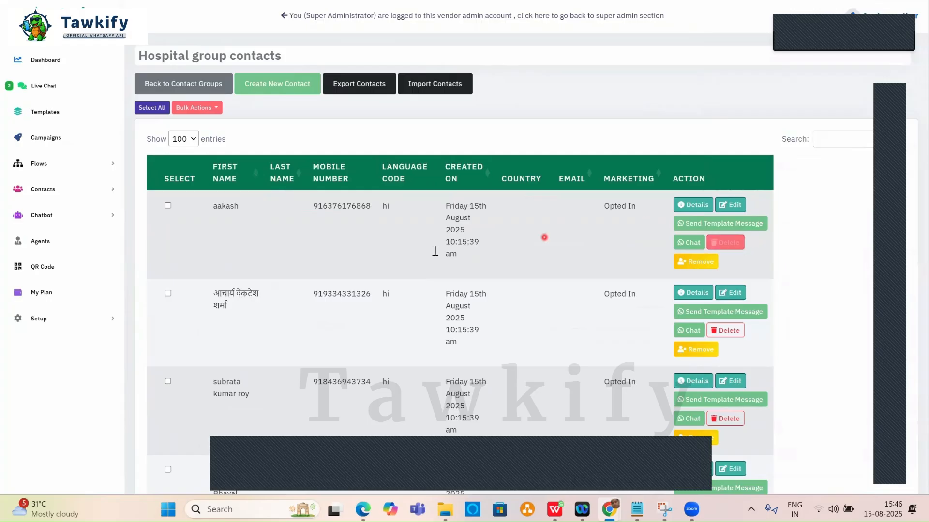
scroll(300, 250, "down", 3)
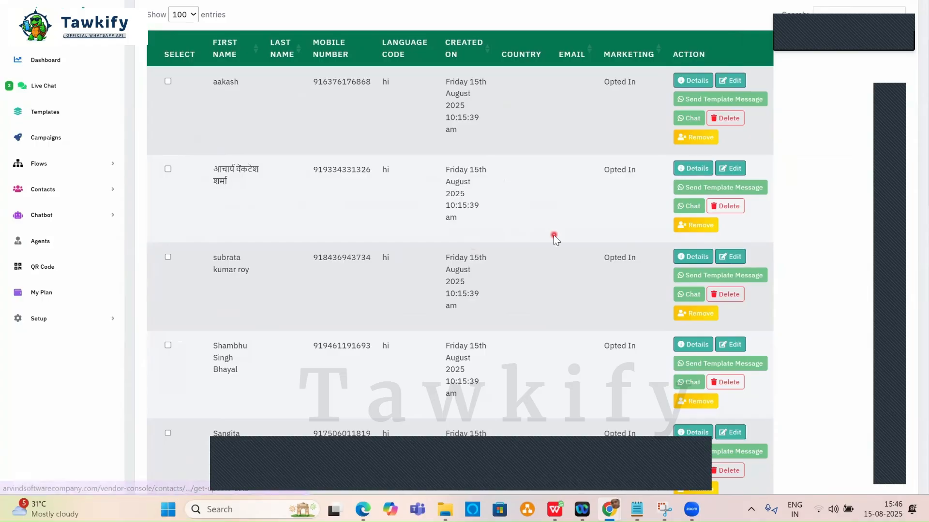
scroll(553, 235, "down", 1)
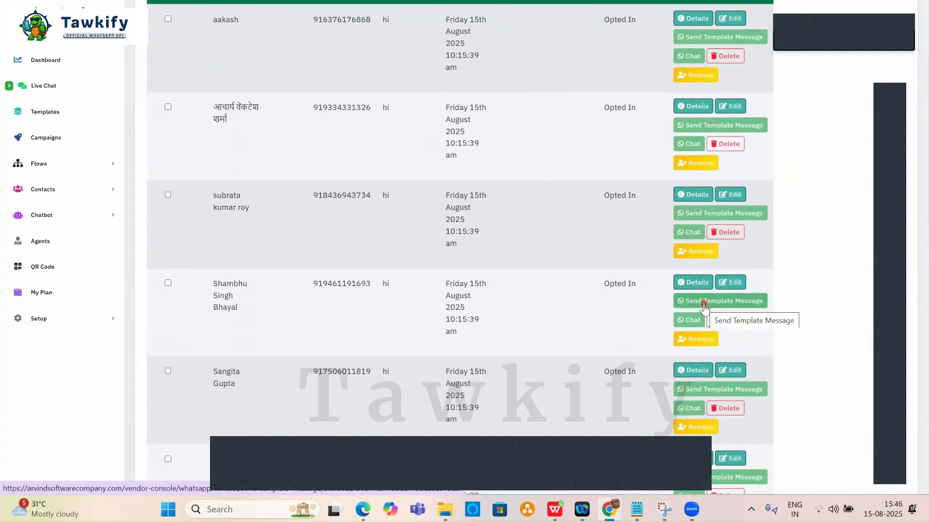
scroll(544, 269, "up", 3)
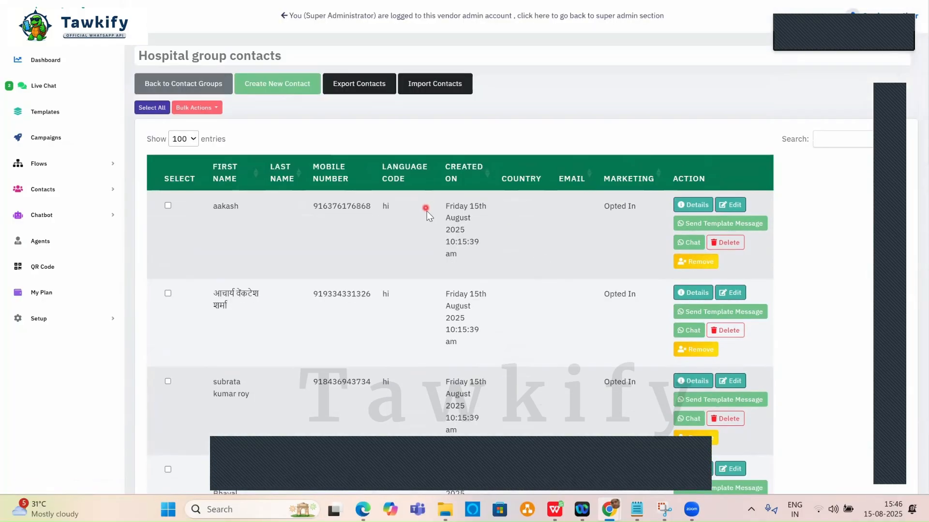
scroll(401, 239, "down", 1)
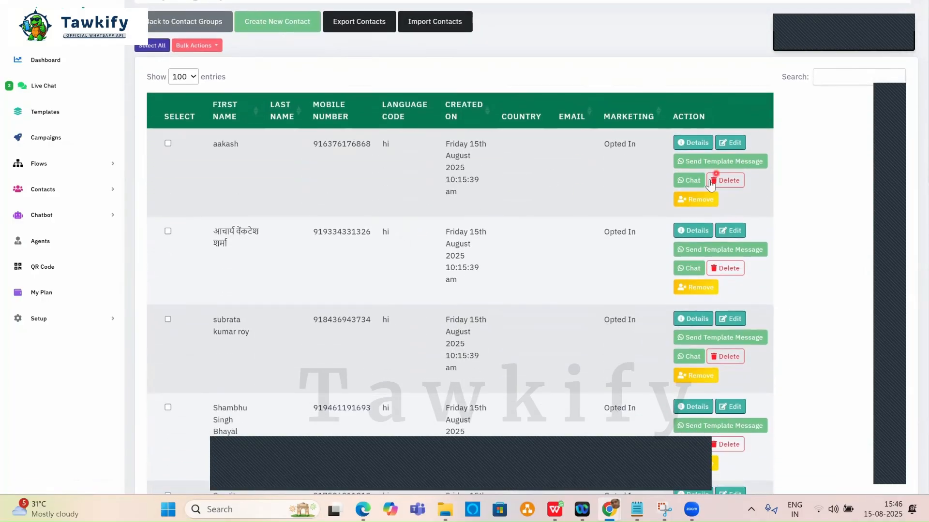
left_click(705, 161)
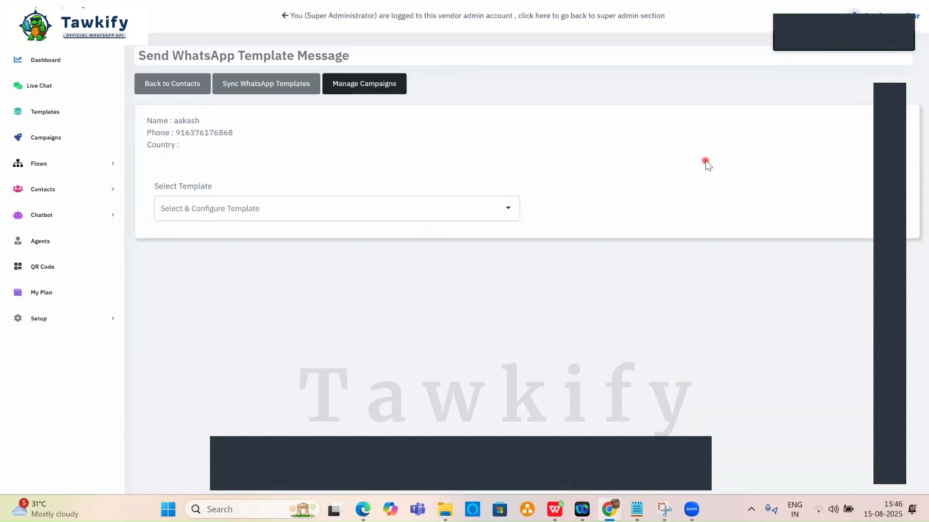
Send the xyz_first__msg (hi) template with an uploaded header image and acknowledge the success.
left_click(284, 209)
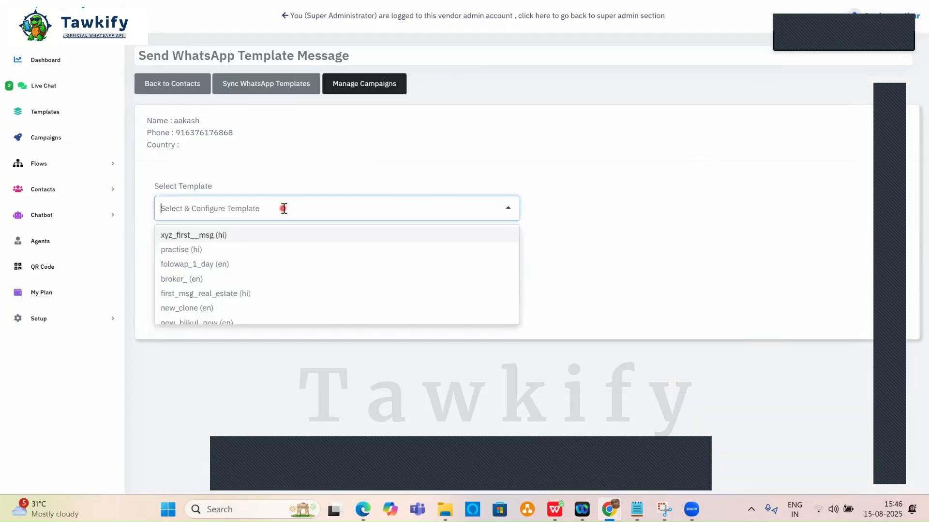
left_click(210, 236)
scroll(373, 217, "down", 2)
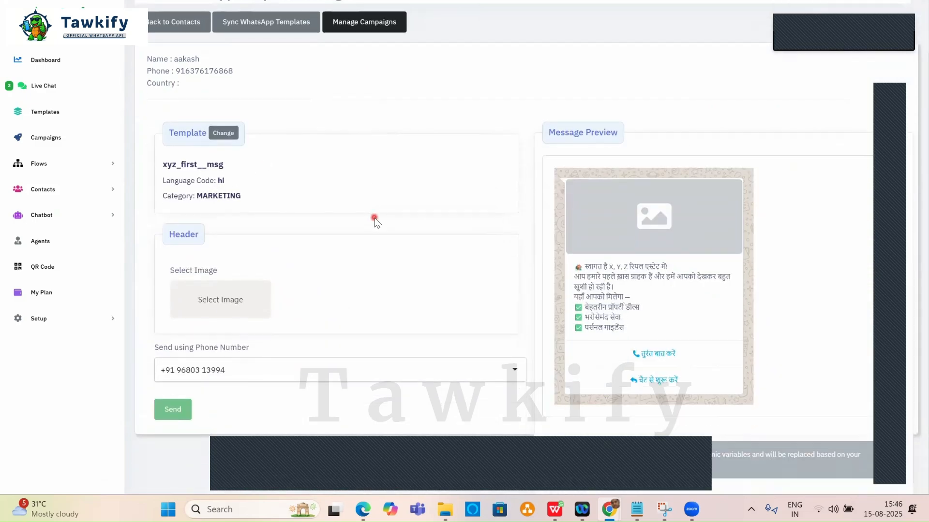
left_click(318, 280)
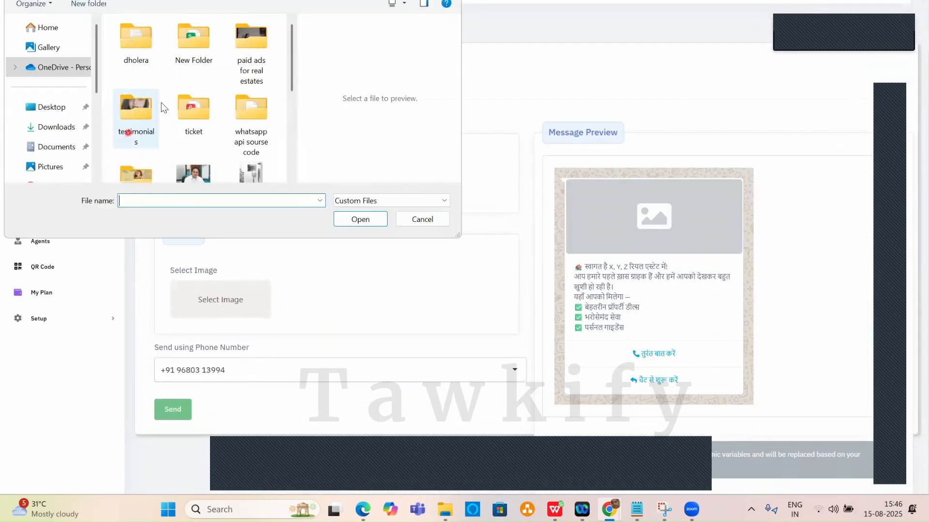
scroll(252, 120, "down", 5)
double_click(247, 115)
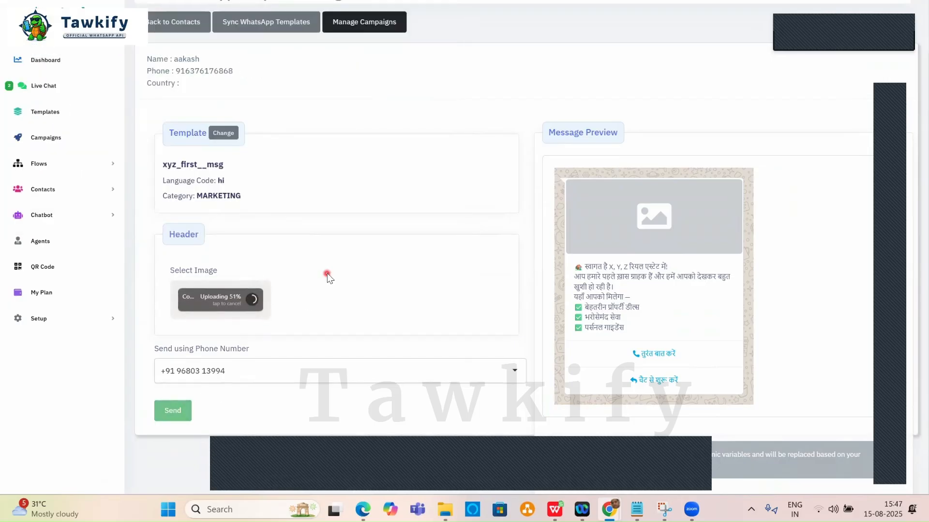
left_click(175, 411)
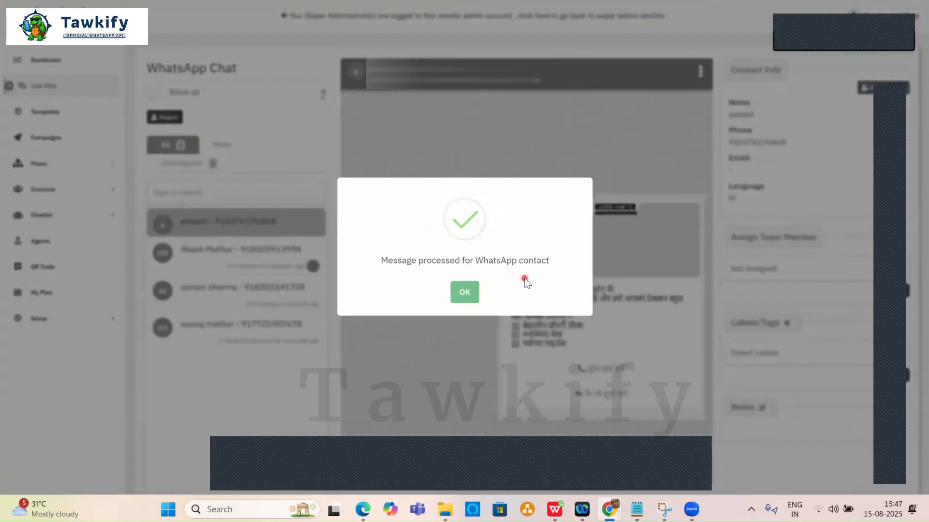
left_click(463, 293)
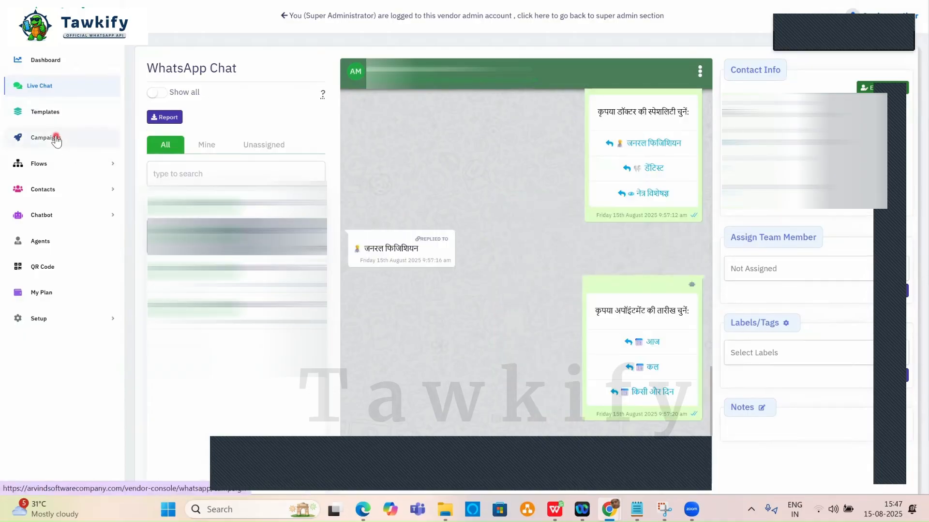
Go back through Contact Groups to the Hospital group's contacts page.
left_click(55, 190)
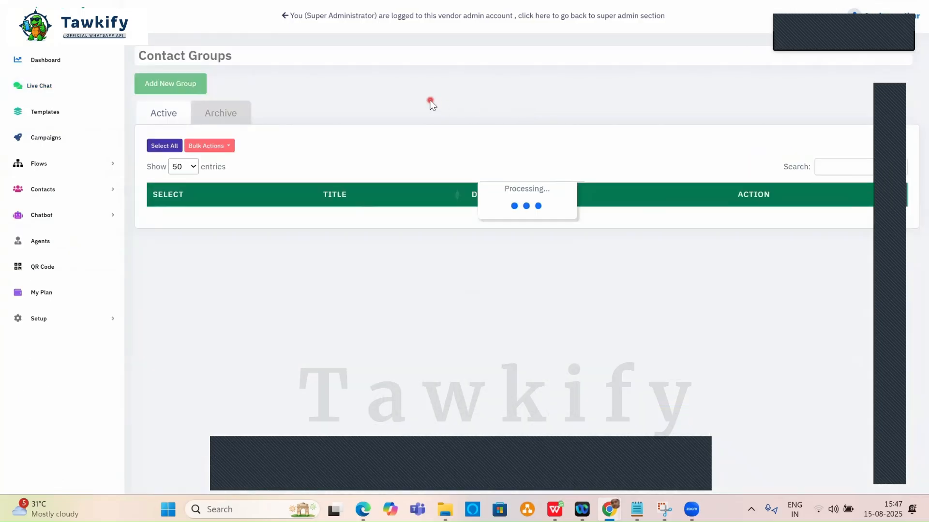
left_click(560, 376)
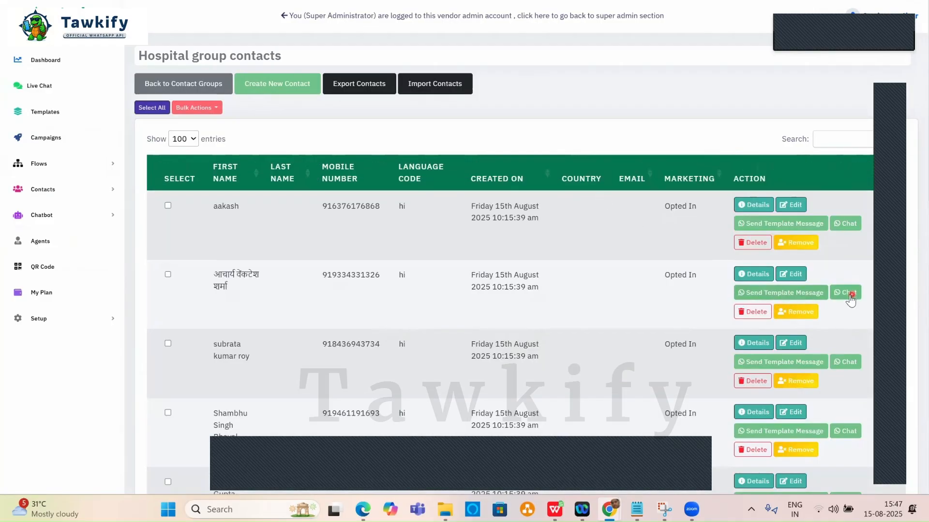
scroll(779, 311, "down", 6)
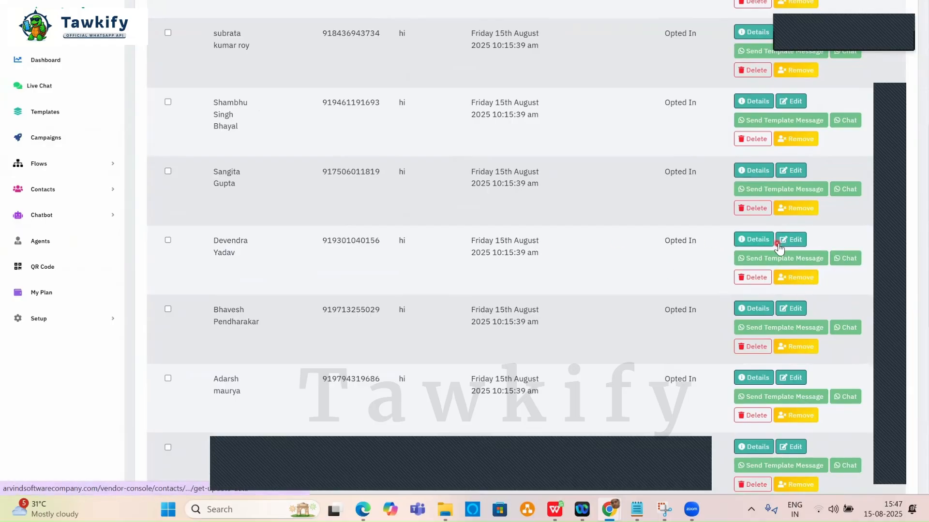
scroll(774, 232, "down", 2)
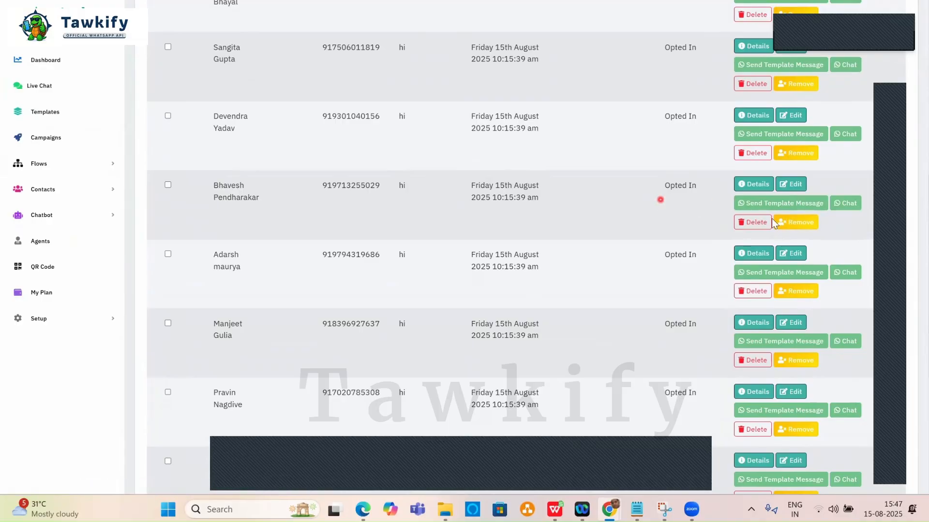
scroll(803, 242, "down", 4)
scroll(802, 245, "up", 10)
scroll(802, 245, "up", 1)
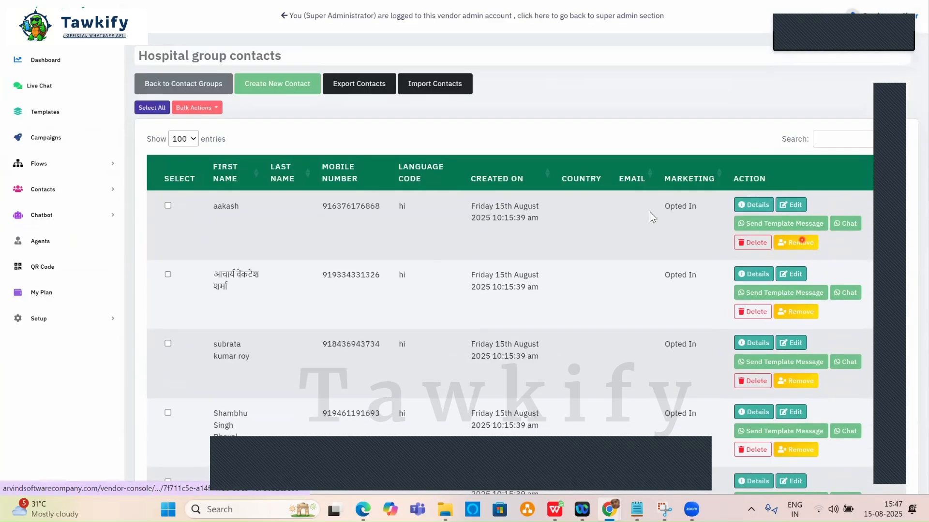
Select all Hospital contacts, look over Bulk Actions, and expand Contacts in the sidebar.
left_click(212, 108)
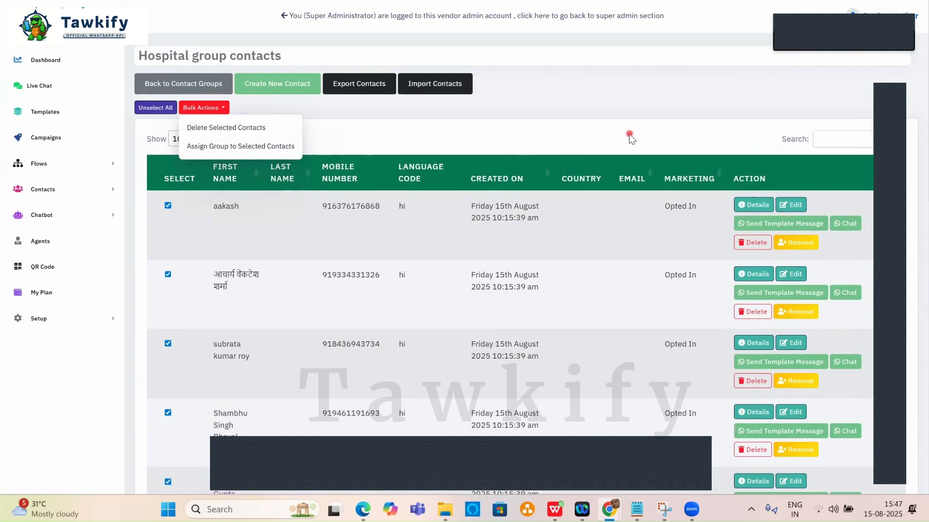
scroll(666, 247, "down", 4)
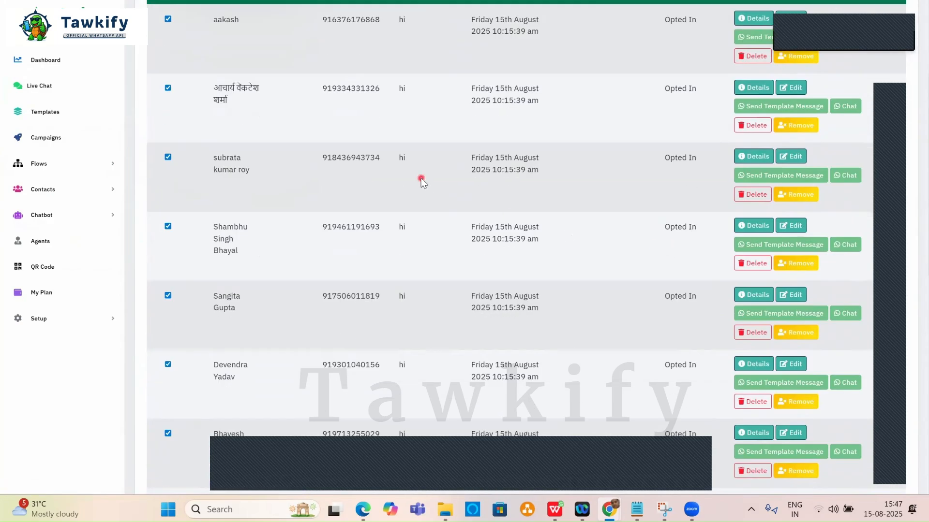
scroll(418, 178, "up", 4)
left_click(539, 121)
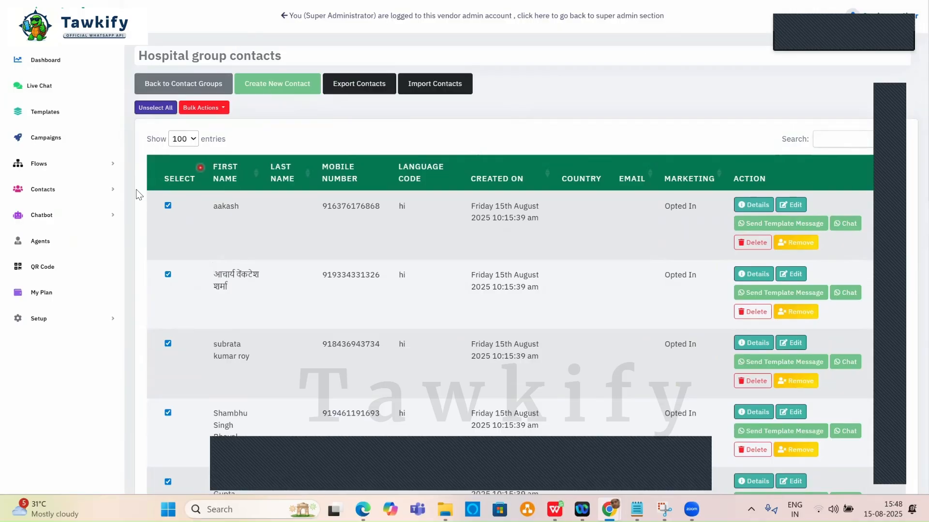
left_click(56, 189)
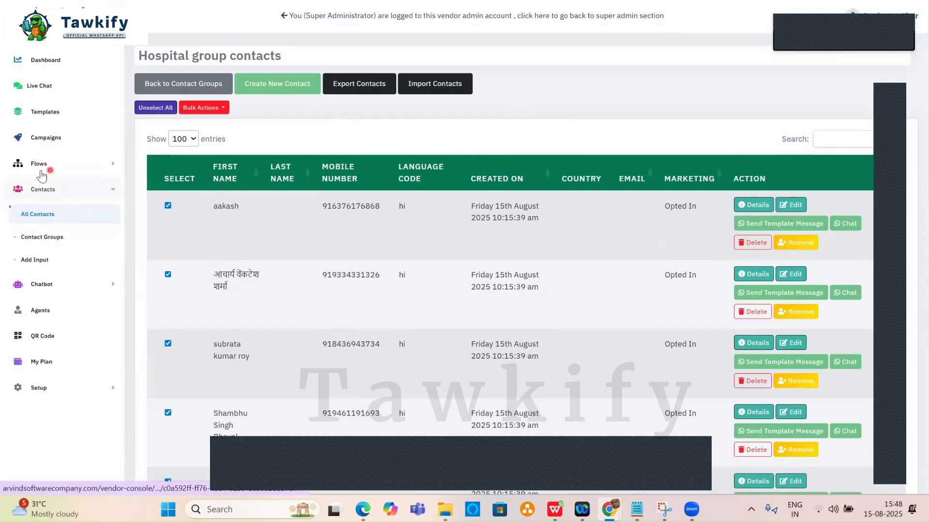
Start a new campaign using the xyz_first__msg template.
left_click(46, 138)
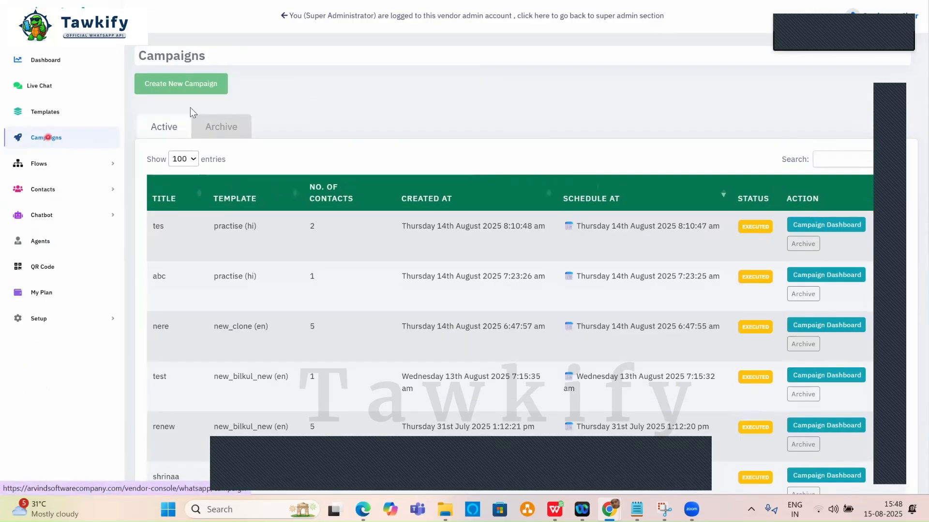
left_click(211, 92)
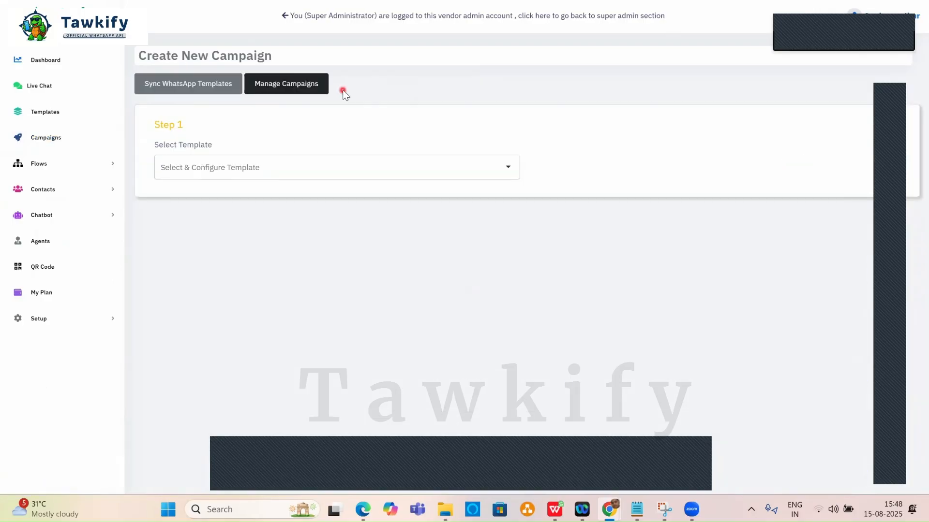
left_click(253, 168)
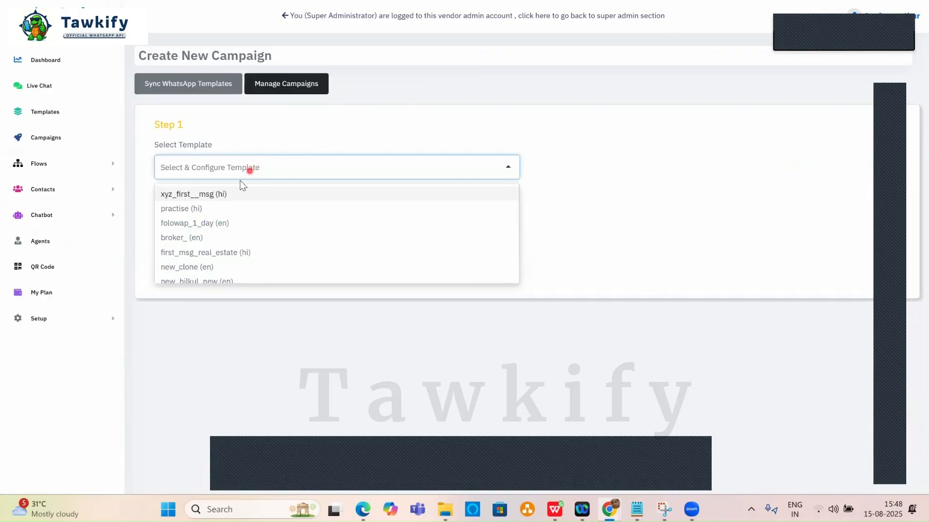
left_click(205, 194)
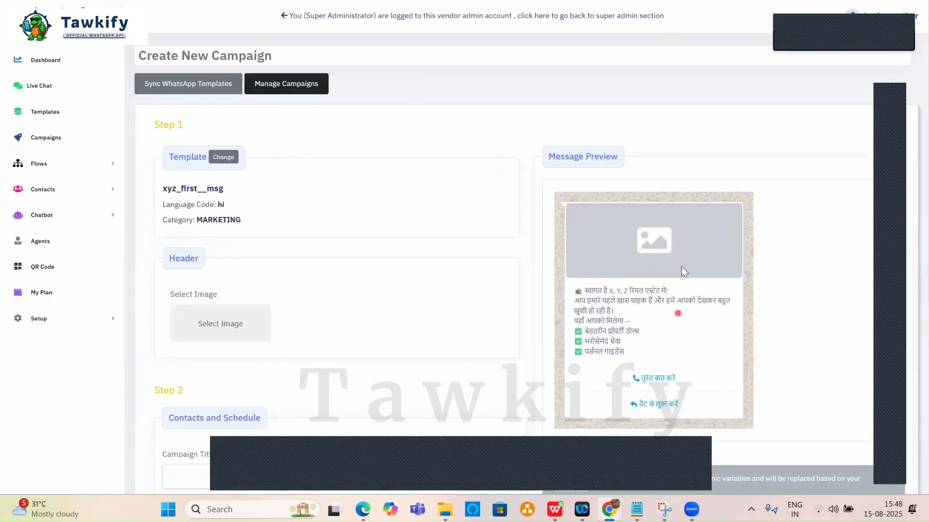
Upload the Prophive image from Downloads as the campaign header.
scroll(385, 197, "down", 3)
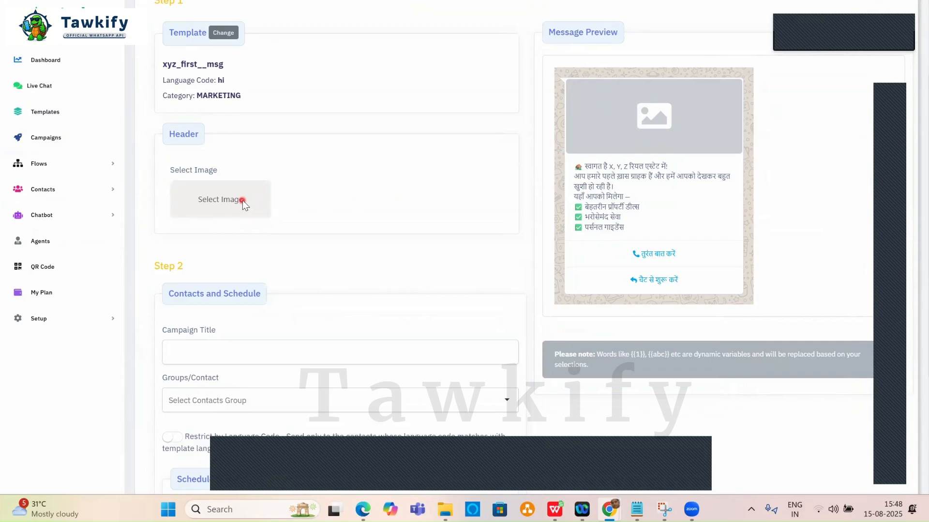
left_click(330, 201)
scroll(236, 120, "down", 10)
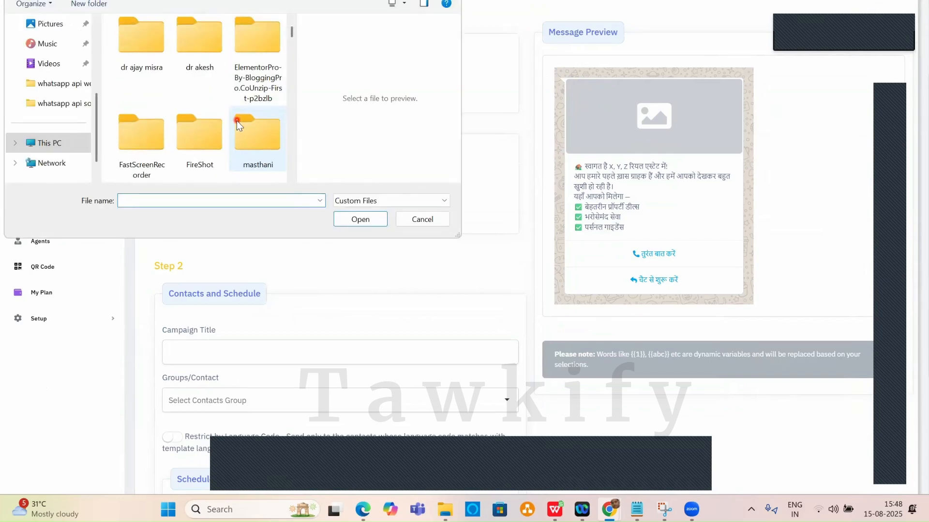
scroll(58, 97, "up", 5)
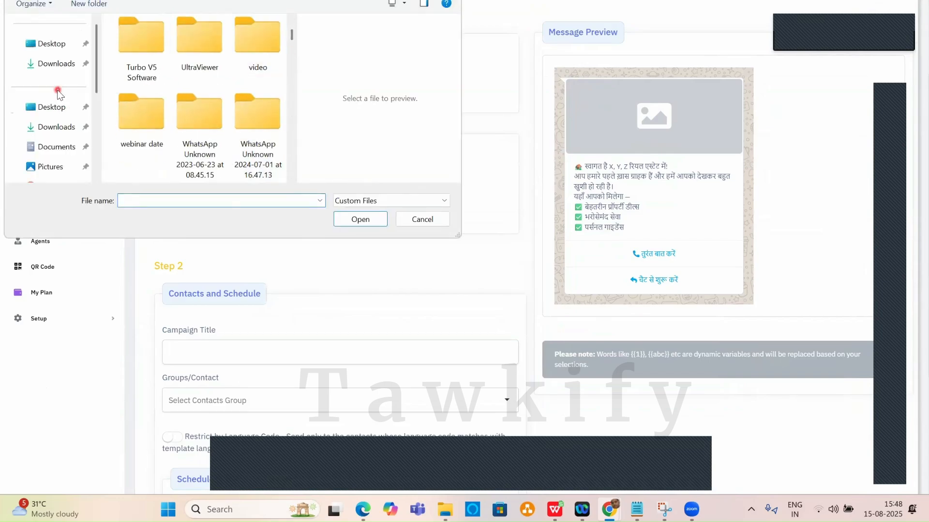
left_click(57, 126)
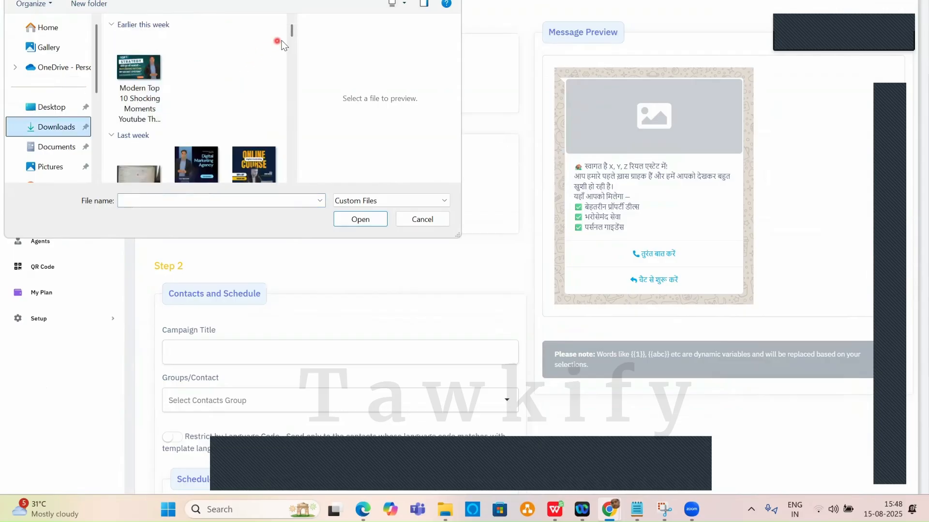
left_click_drag(290, 34, 262, 176)
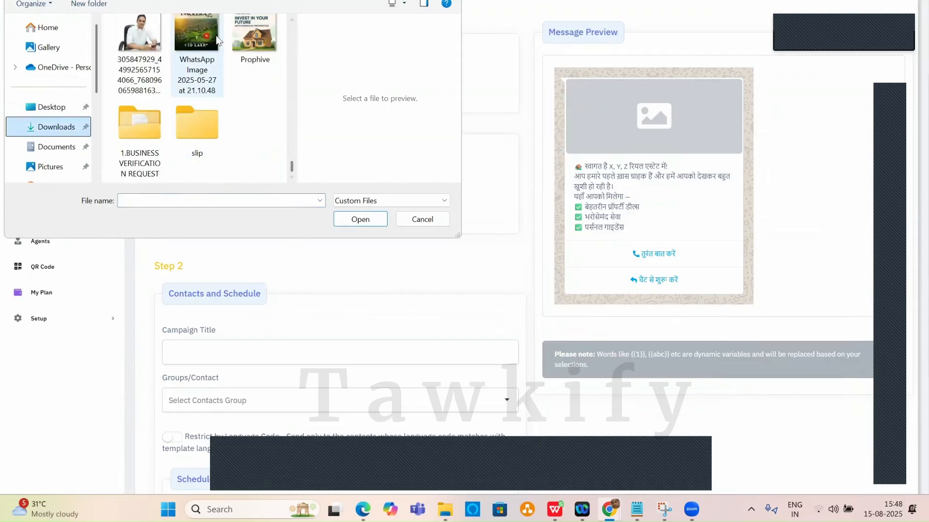
left_click(239, 39)
double_click(240, 38)
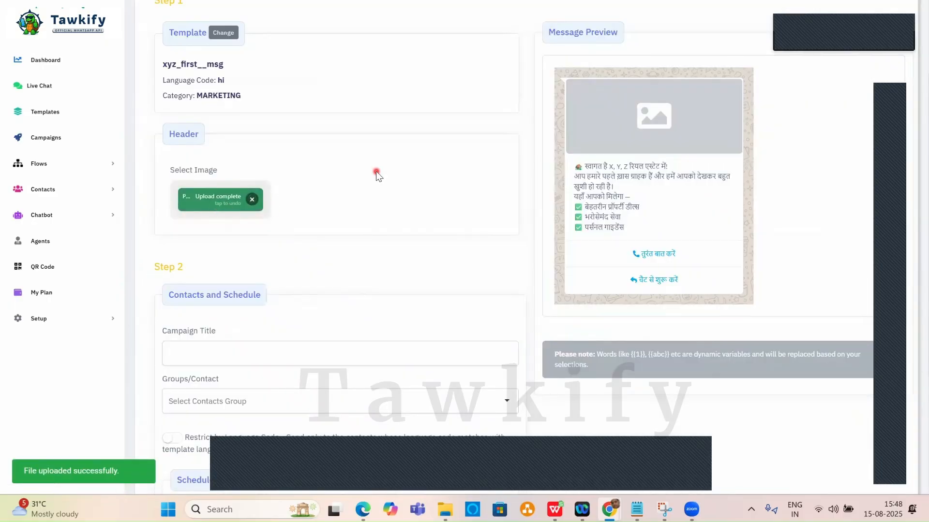
Title the campaign new_my_mesg and target the Hospital contact group.
scroll(376, 172, "down", 3)
left_click(229, 226)
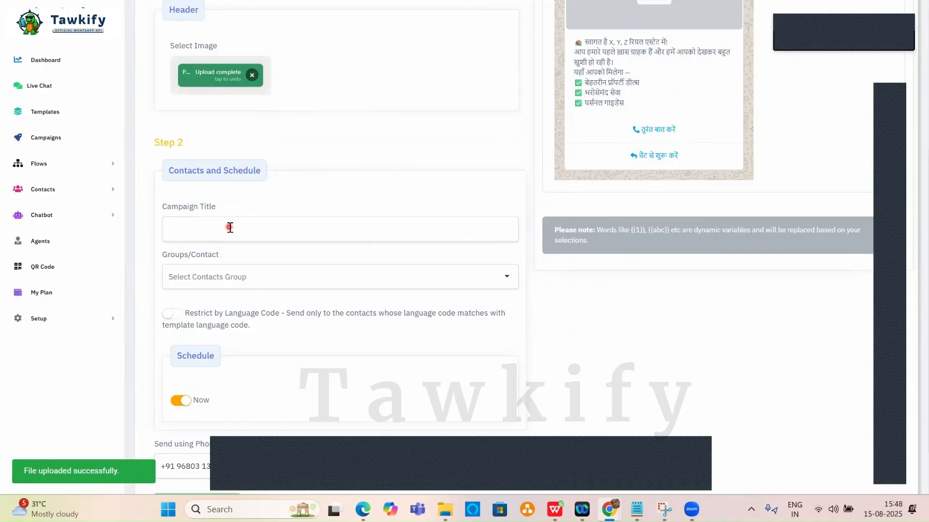
type("new_my_mesg")
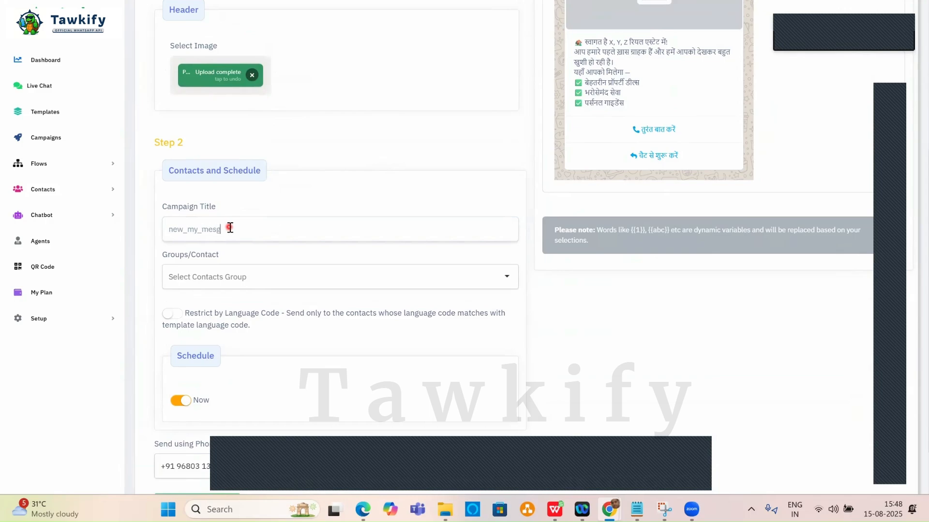
scroll(340, 143, "down", 1)
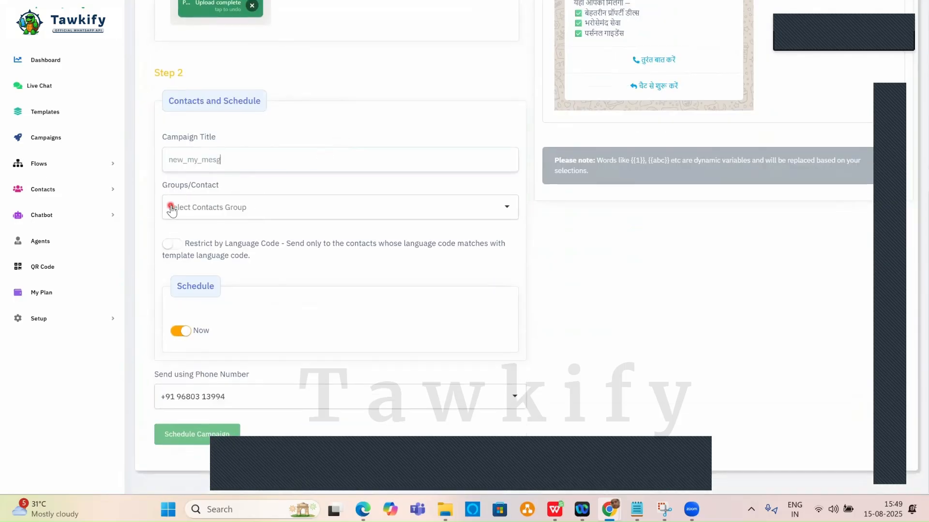
left_click(240, 217)
scroll(199, 313, "down", 1)
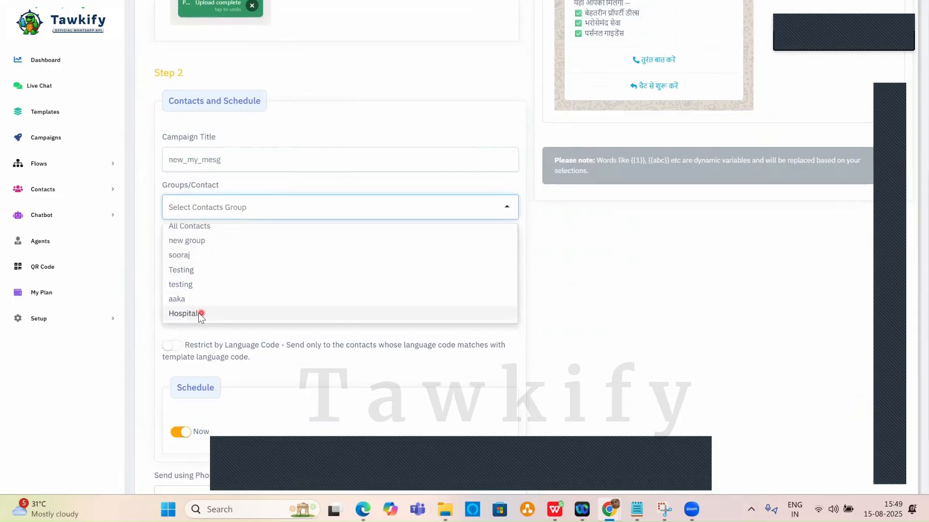
left_click(196, 314)
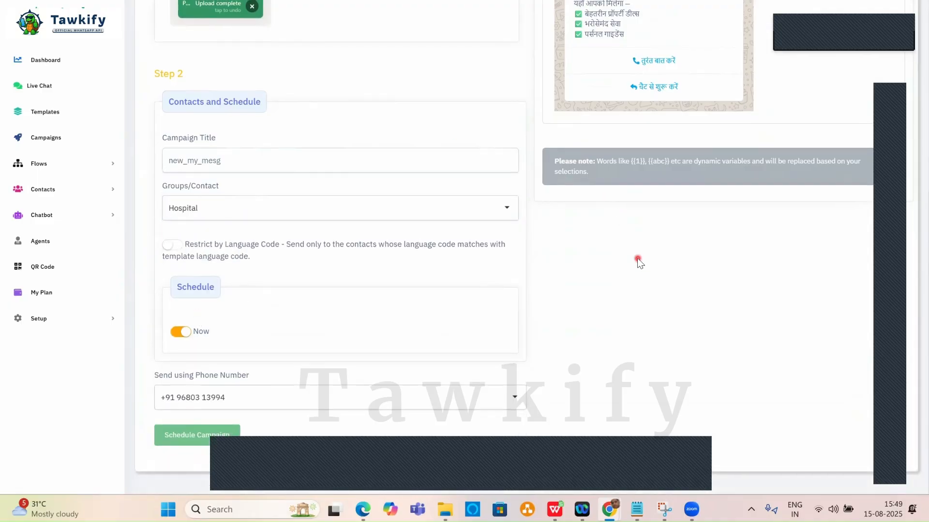
Keep immediate sending, then submit the campaign and confirm scheduling.
scroll(639, 259, "up", 3)
scroll(408, 135, "down", 3)
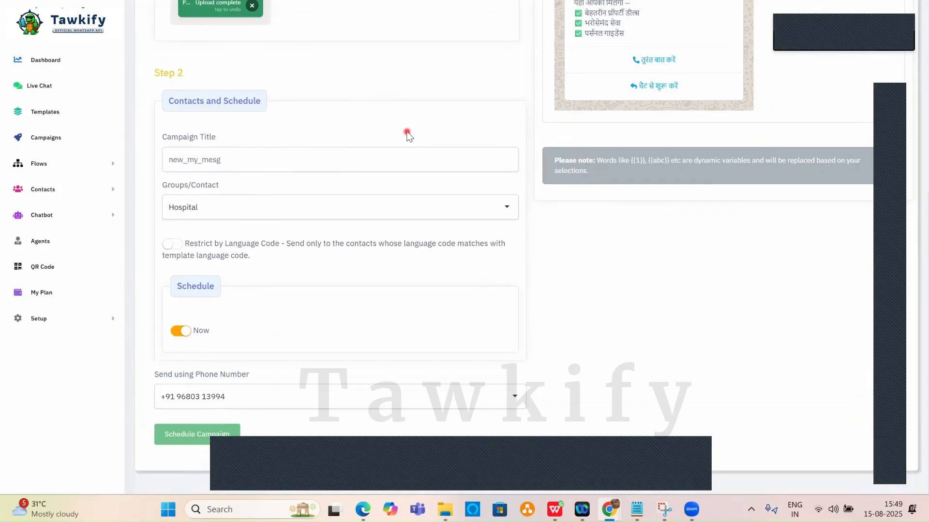
left_click(186, 331)
scroll(348, 273, "down", 2)
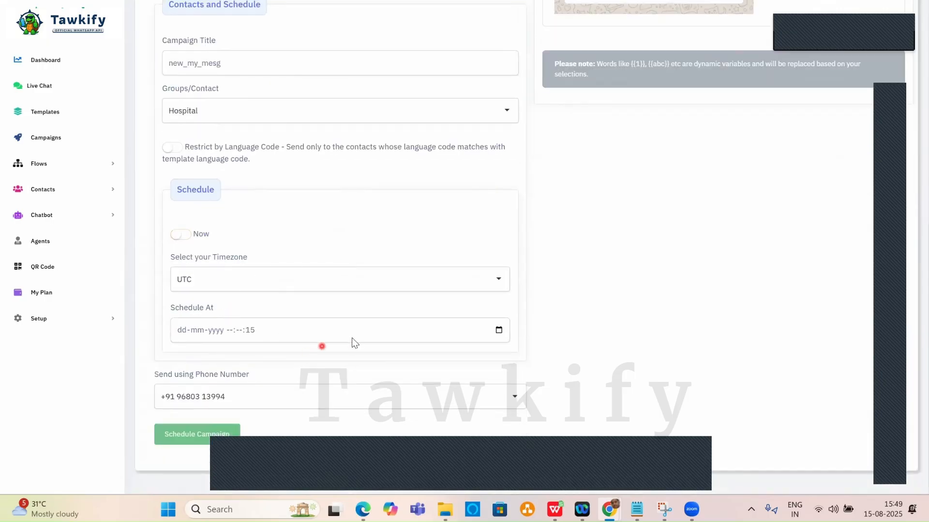
left_click(497, 330)
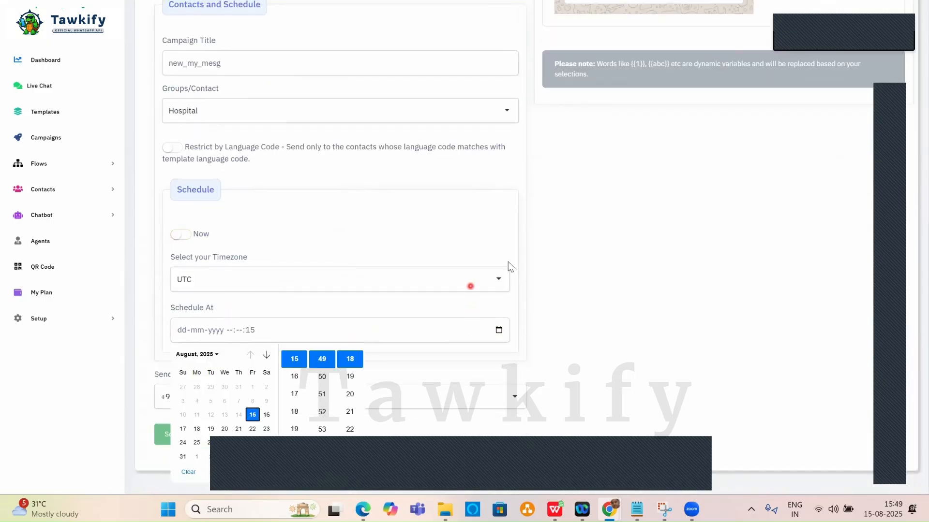
left_click(605, 255)
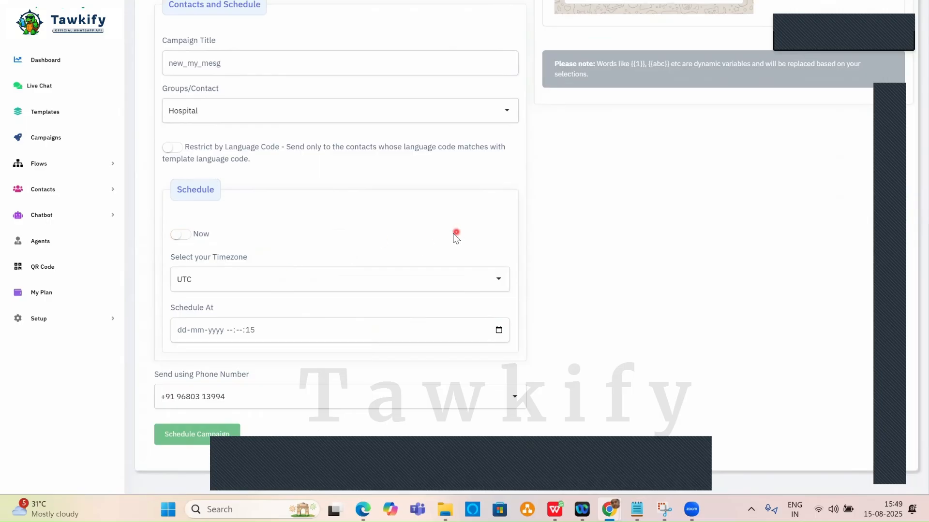
left_click(180, 235)
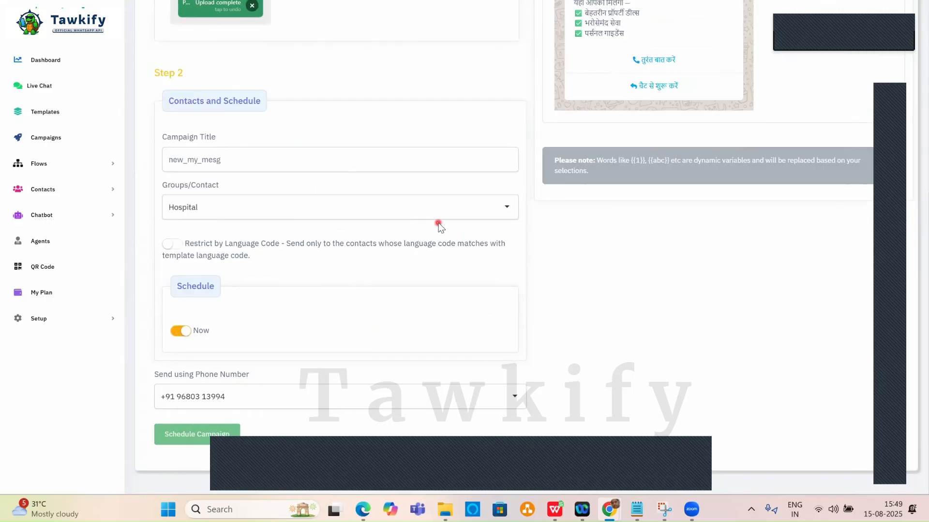
left_click(186, 435)
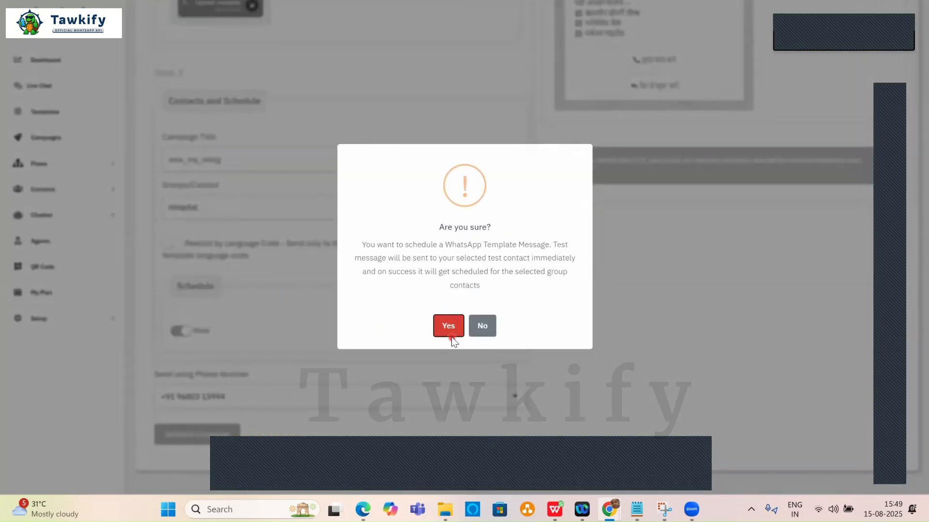
left_click(450, 328)
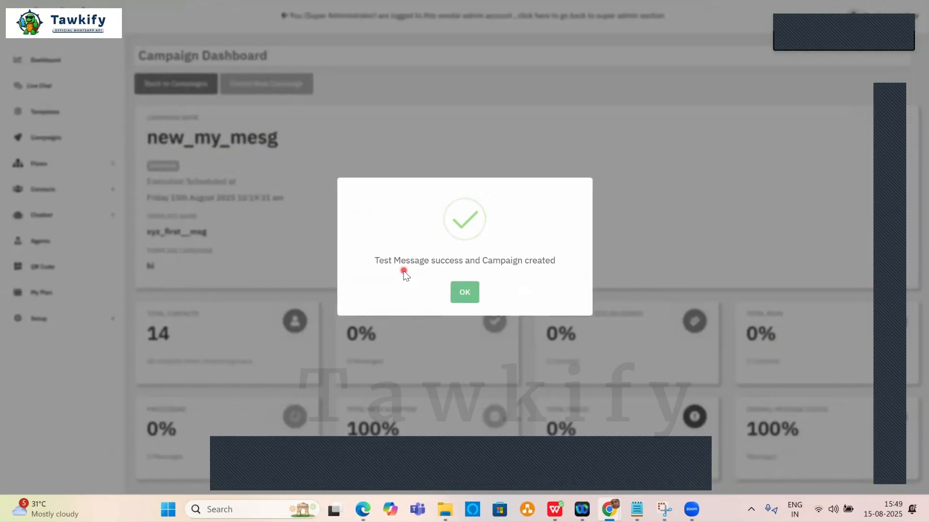
Review the new_my_mesg dashboard: all 14 contacts accepted by Meta, none delivered, read or failed.
left_click(465, 292)
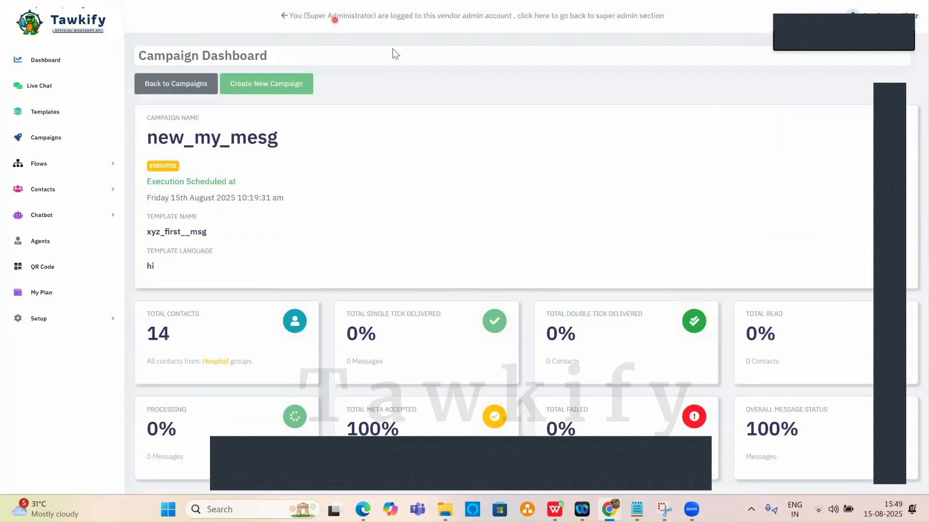
scroll(445, 121, "down", 9)
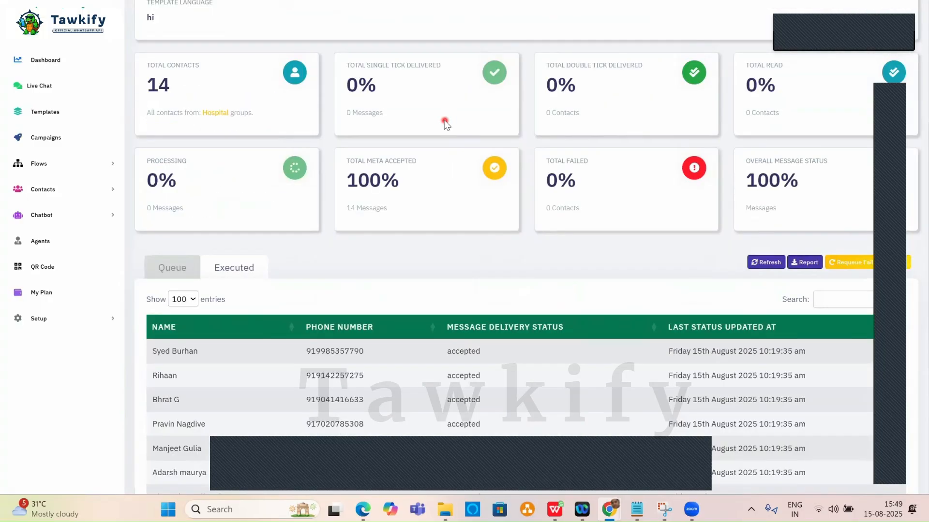
scroll(464, 216, "down", 2)
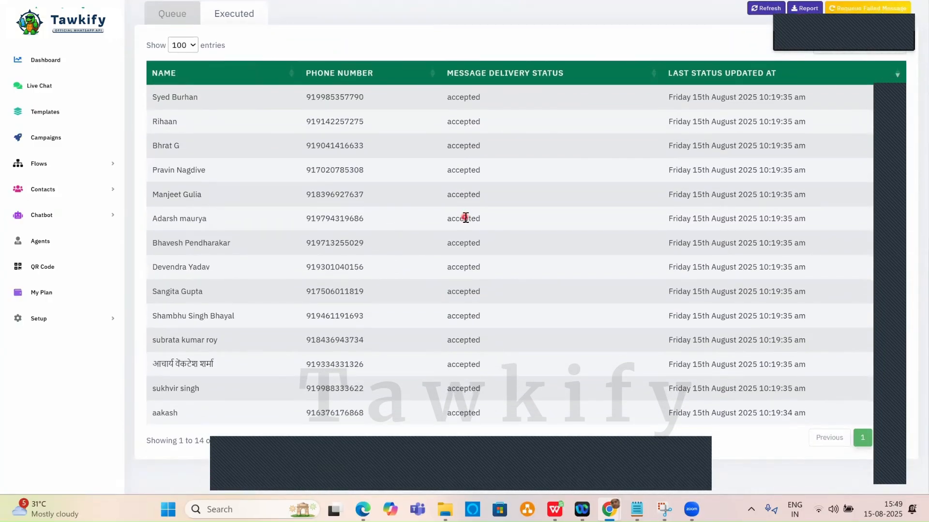
scroll(465, 218, "up", 9)
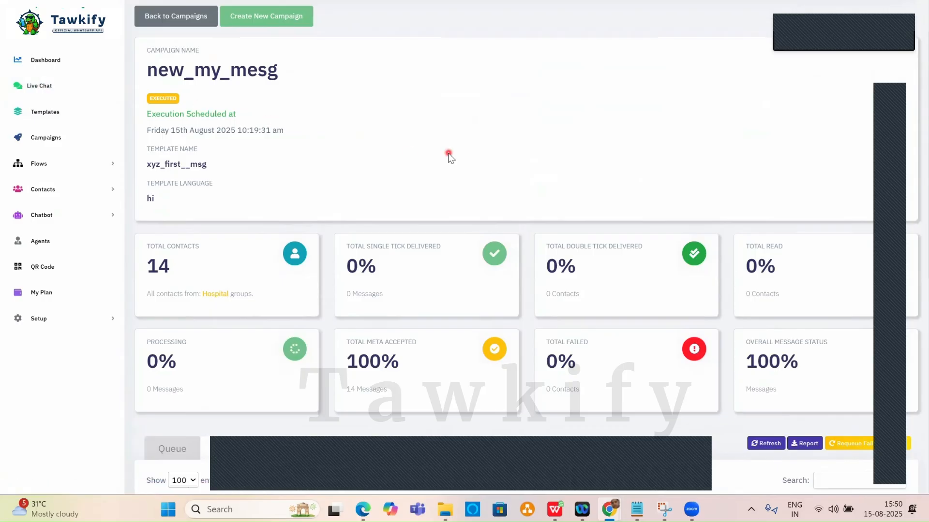
scroll(448, 153, "down", 9)
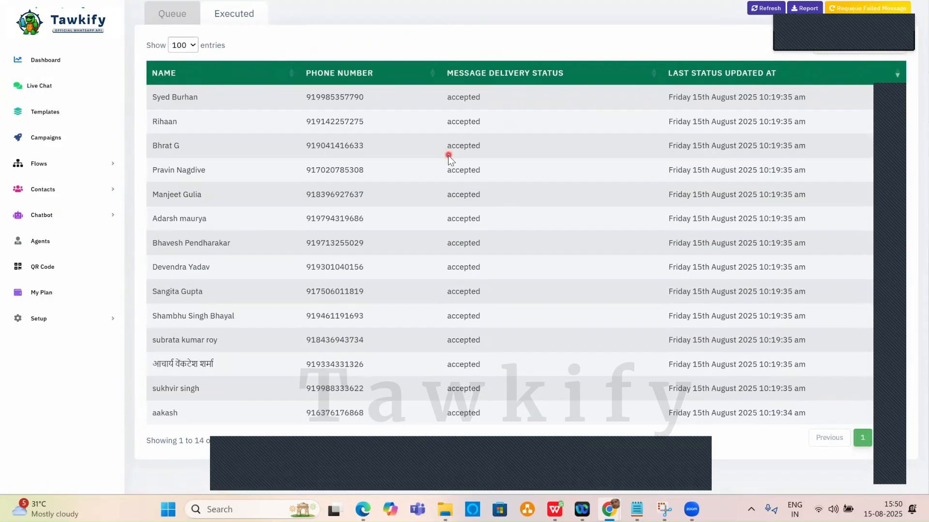
scroll(447, 155, "up", 5)
left_click(31, 88)
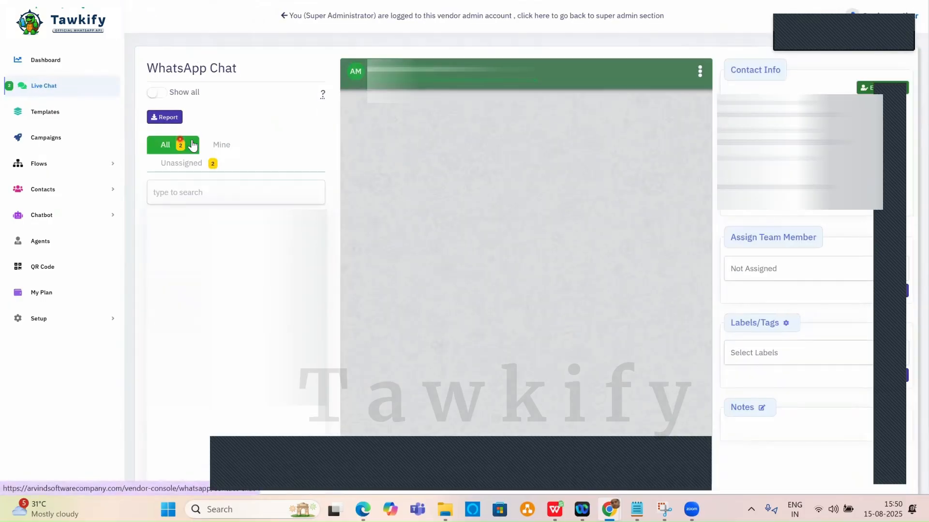
Open a contact's chat showing the Prophive-image Hindi template followed by two automatic replies.
left_click(236, 55)
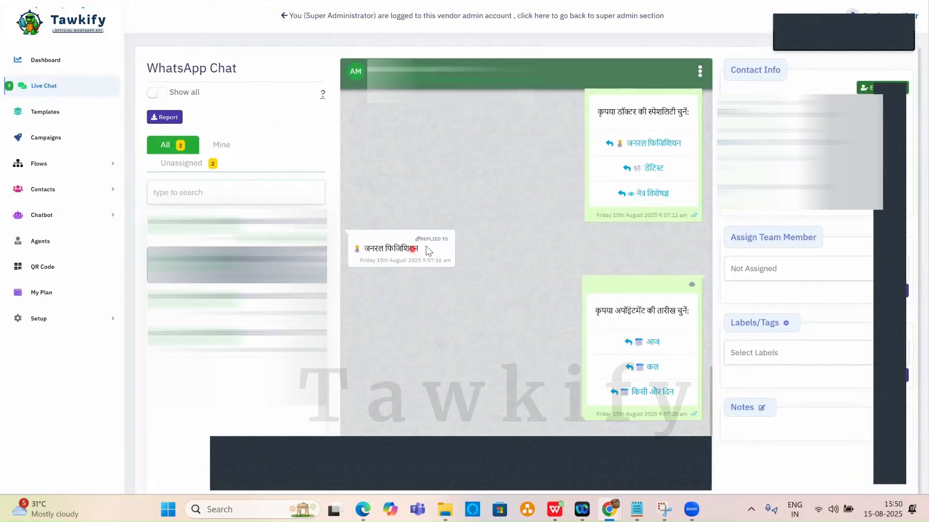
left_click(510, 237)
left_click(237, 227)
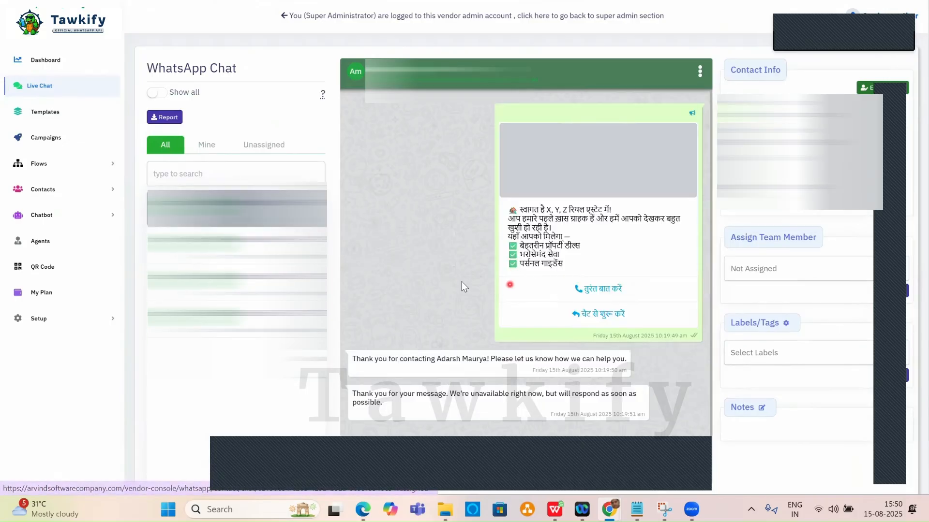
left_click(458, 280)
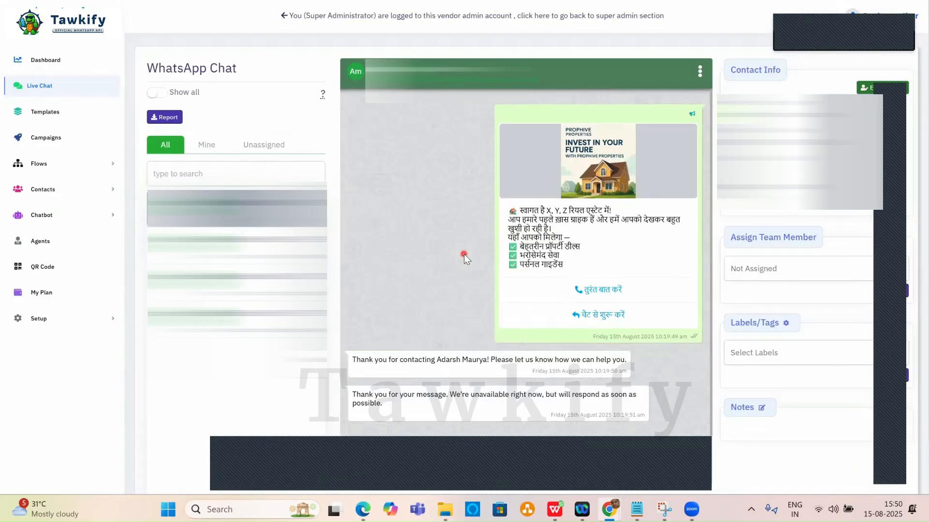
scroll(463, 254, "down", 1)
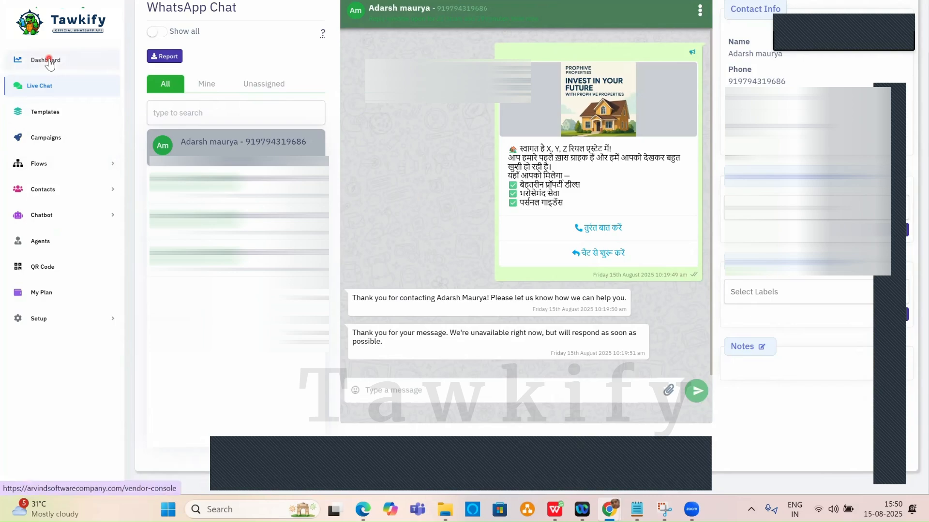
Reopen the new_my_mesg dashboard: 64.29% delivered, 14.29% read, 28.57% failed.
left_click(46, 115)
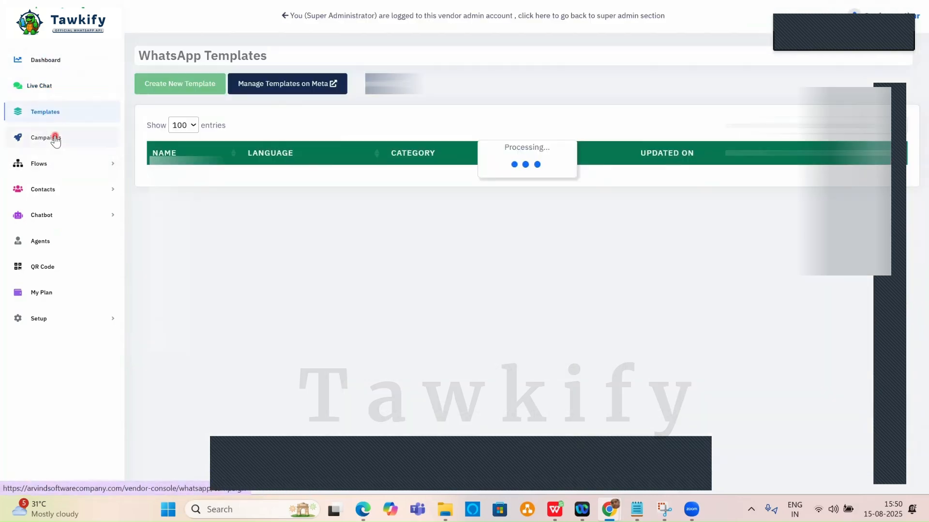
left_click(55, 139)
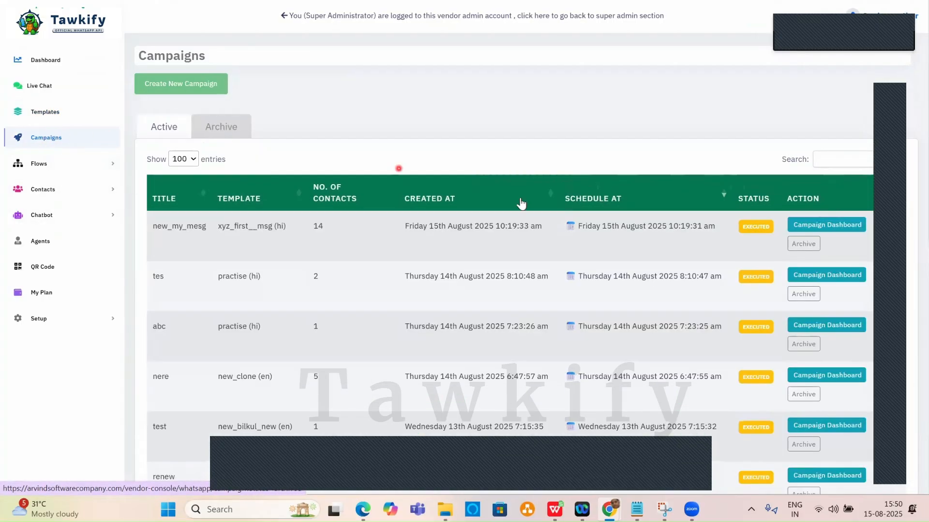
left_click(844, 226)
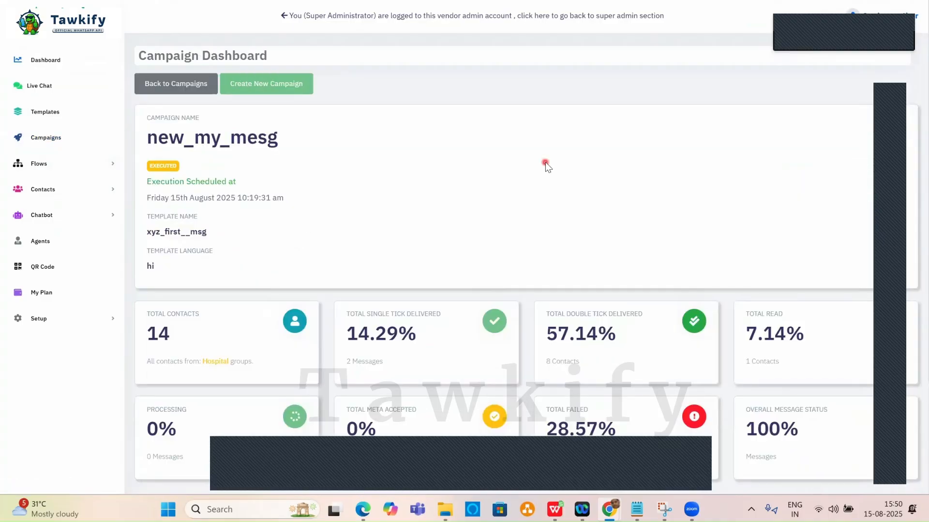
scroll(544, 162, "down", 5)
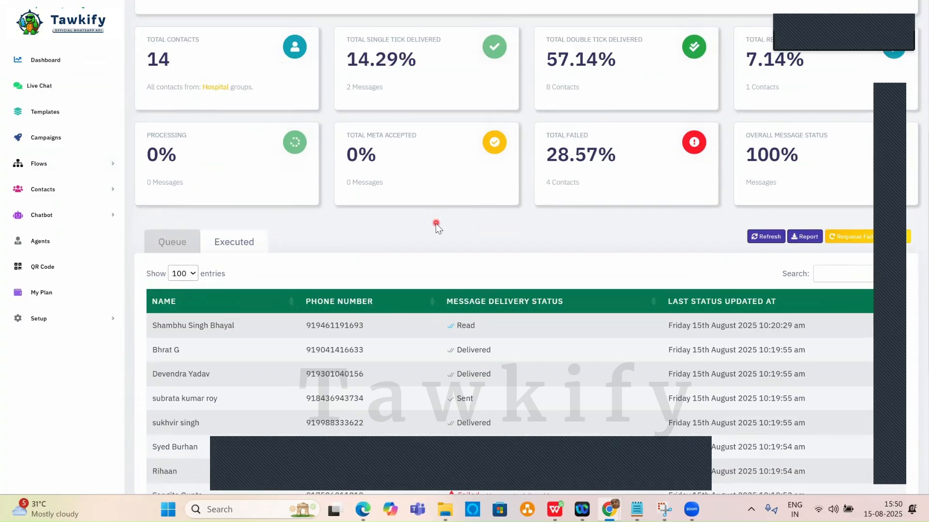
scroll(435, 224, "down", 5)
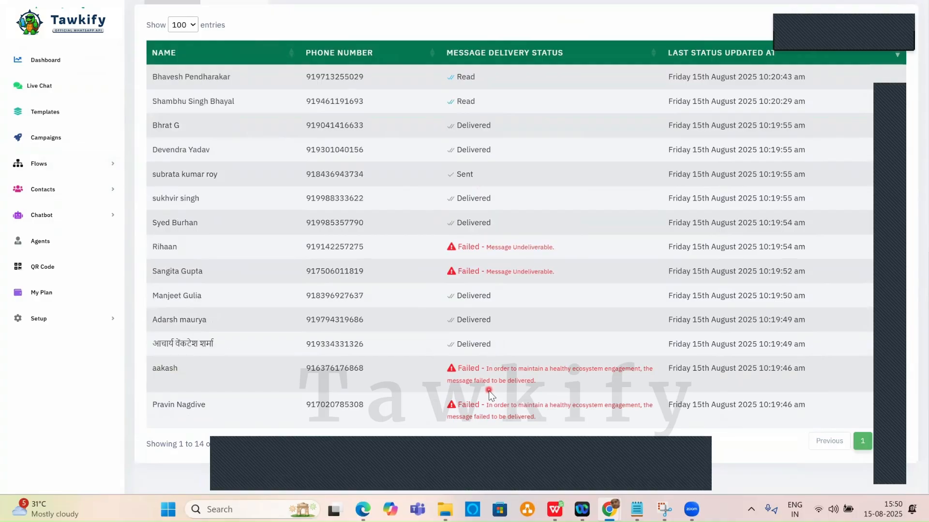
scroll(511, 371, "up", 1)
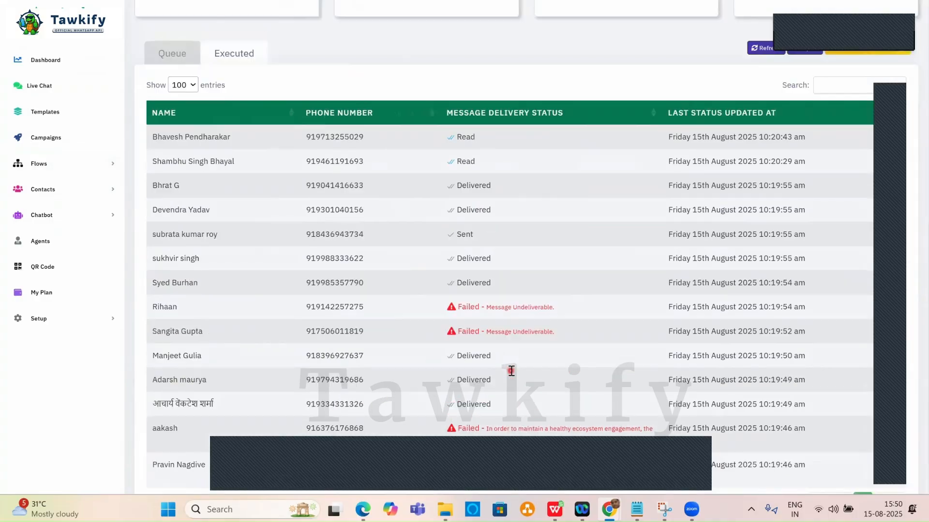
scroll(511, 371, "up", 6)
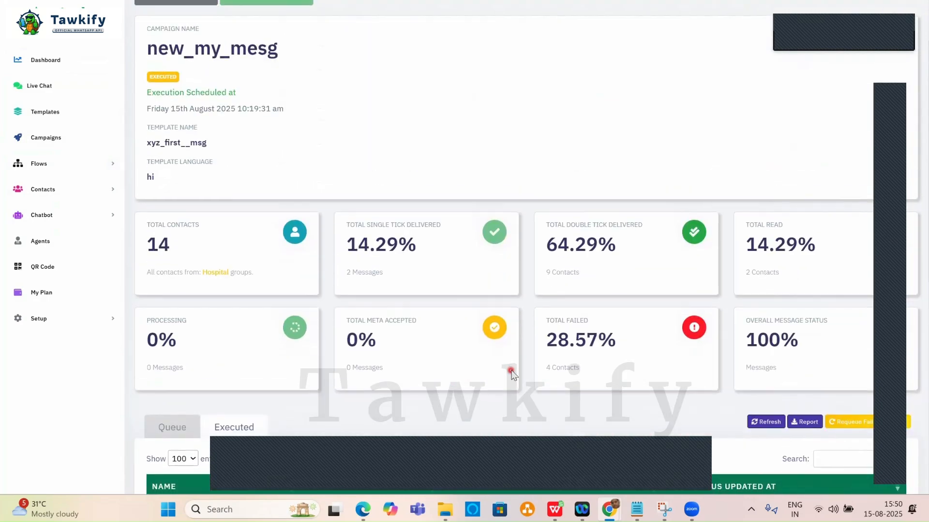
scroll(511, 373, "down", 5)
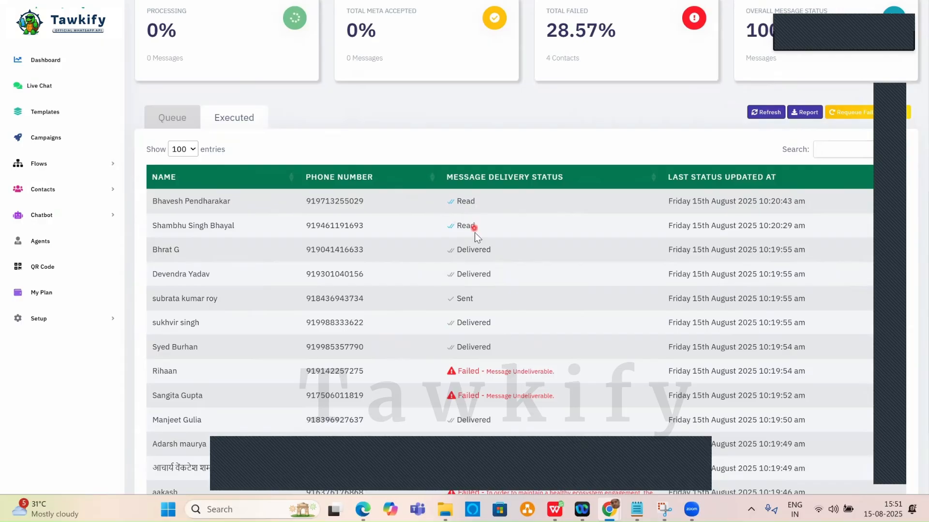
Inspect the Executed table: 9 delivered, 2 read, 1 single-tick, 4 failed.
left_click(502, 250)
scroll(466, 334, "down", 3)
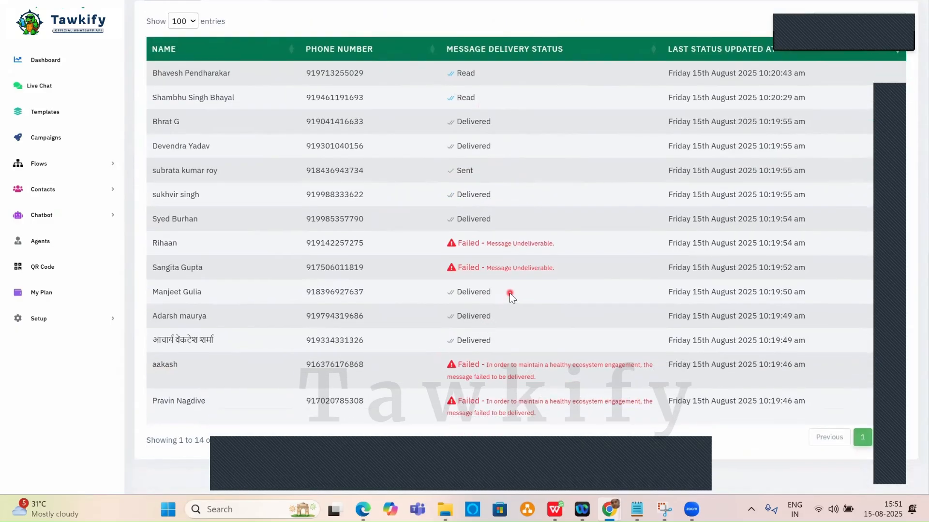
scroll(509, 293, "up", 8)
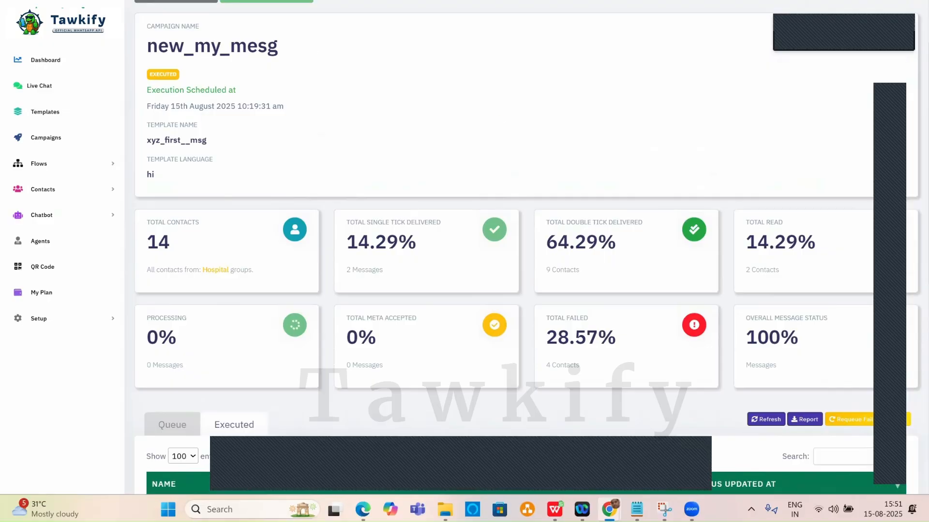
left_click(441, 70)
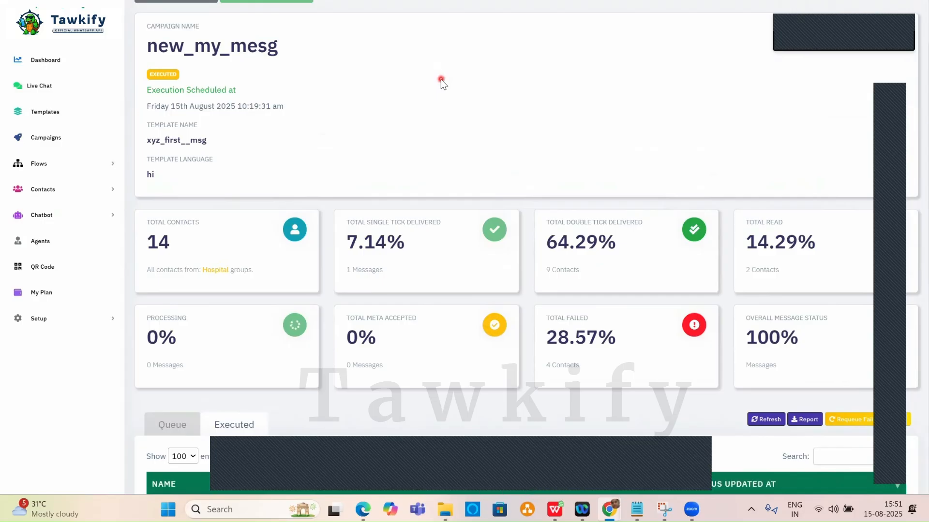
scroll(425, 185, "down", 9)
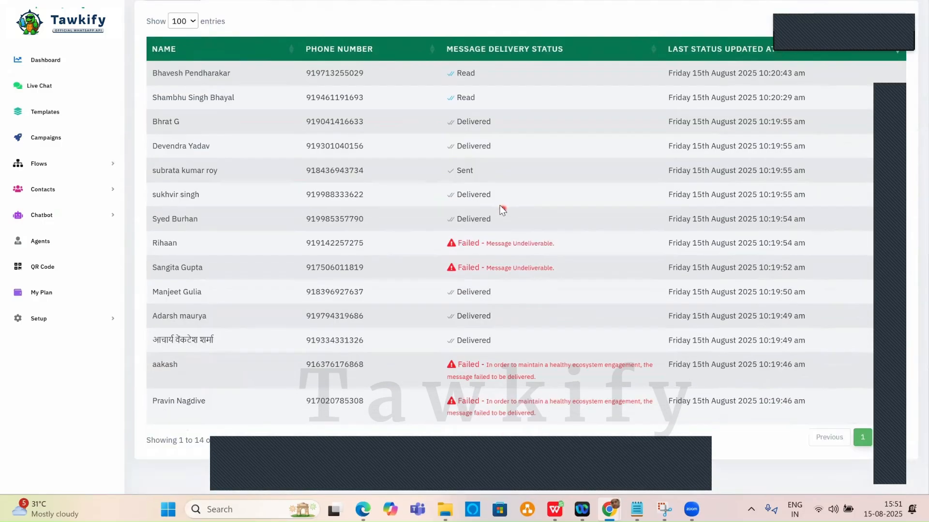
scroll(500, 208, "up", 10)
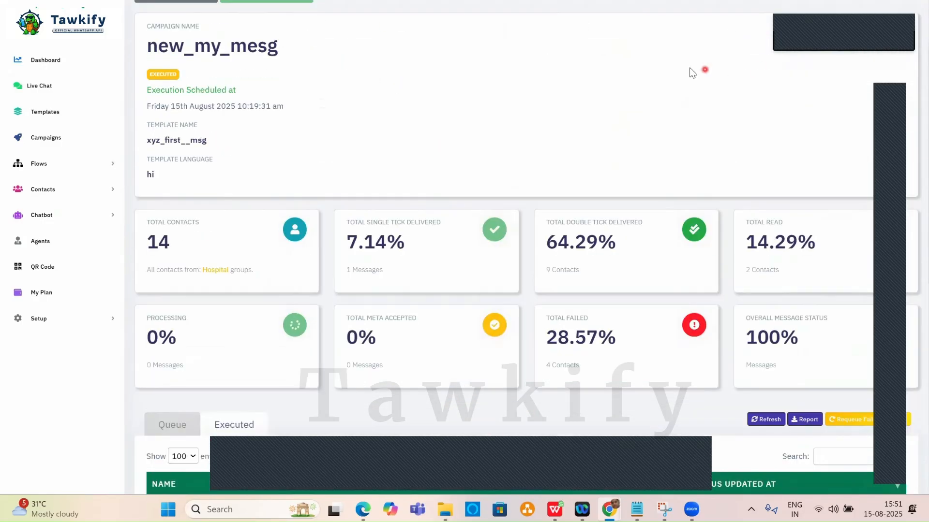
left_click(911, 7)
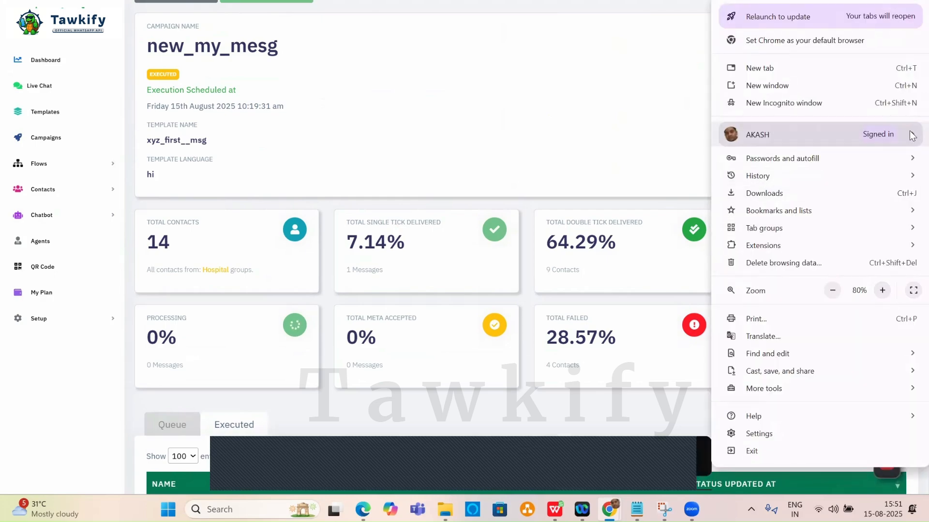
Set the browser zoom back to 100%.
left_click(882, 290)
left_click(883, 291)
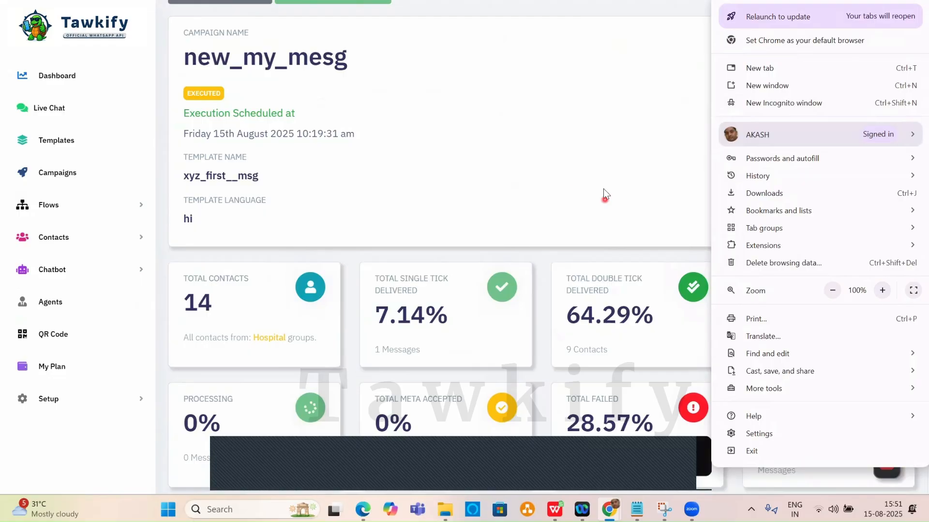
left_click(549, 137)
left_click(184, 110)
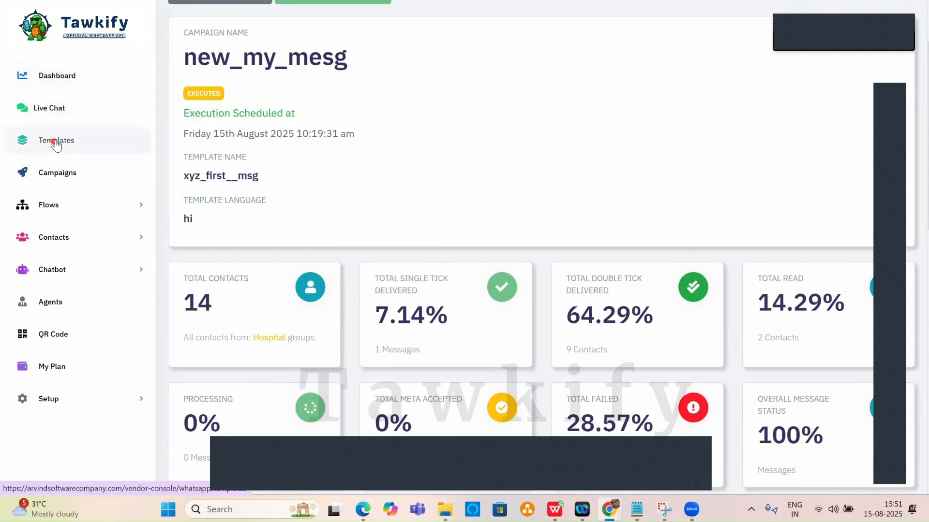
Return to the Campaigns list showing new_my_mesg executed for 14 contacts, with Chatbot expanded.
left_click(62, 237)
left_click(84, 172)
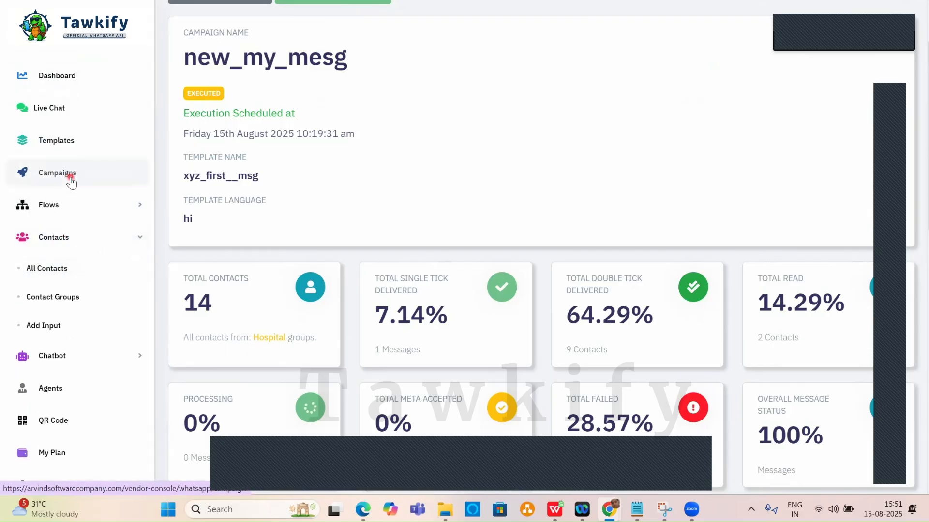
left_click(467, 138)
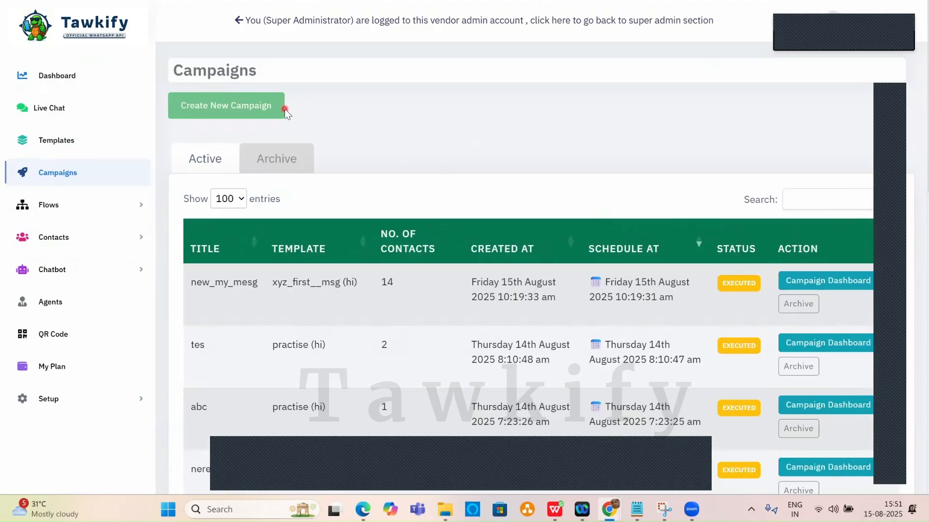
left_click(271, 111)
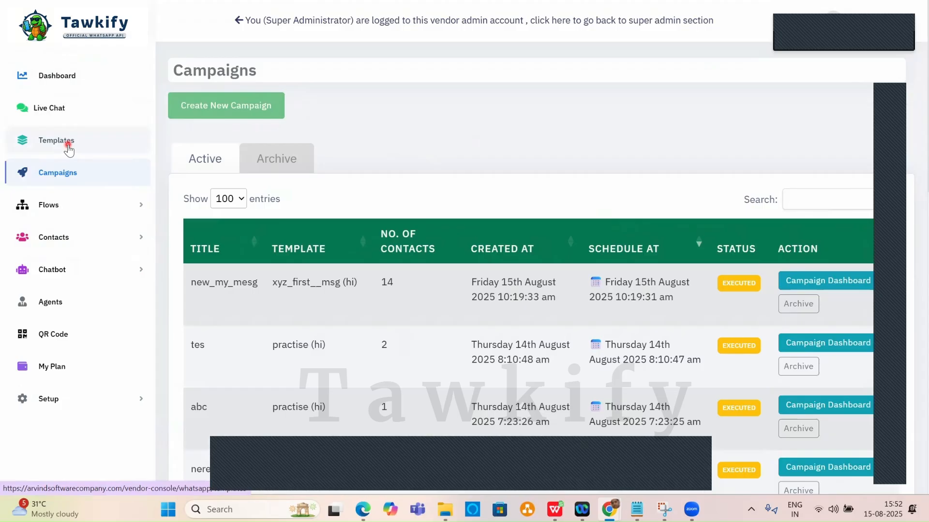
left_click(80, 274)
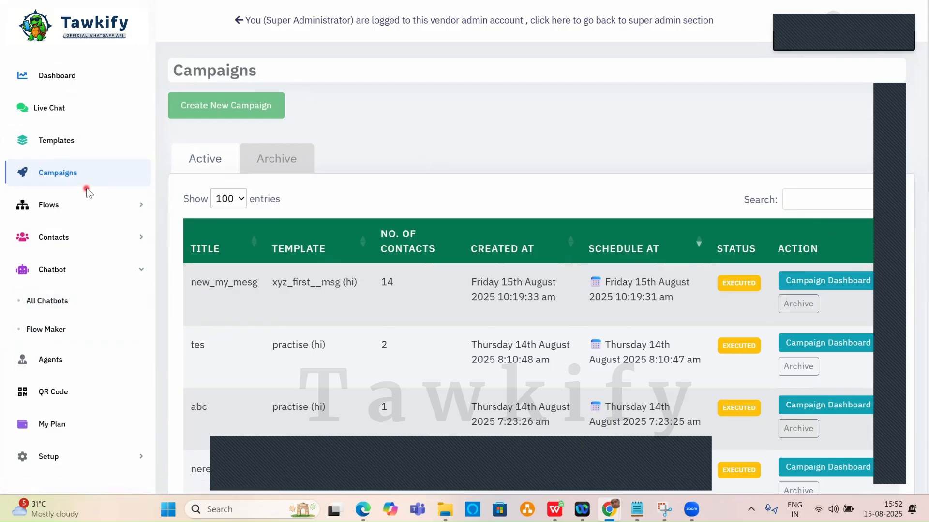
Open Bot Flows and review the eight flows, highlighting part of the store flow's trigger words.
left_click(52, 330)
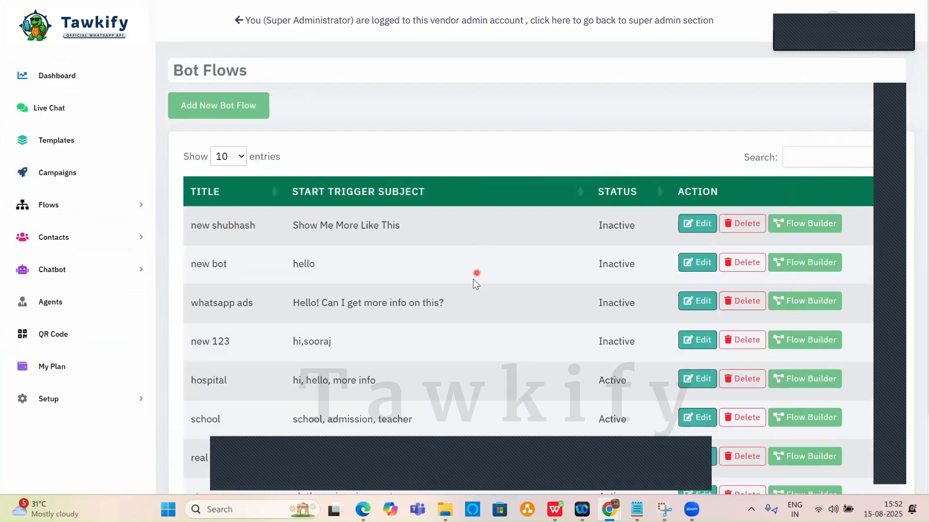
left_click(104, 270)
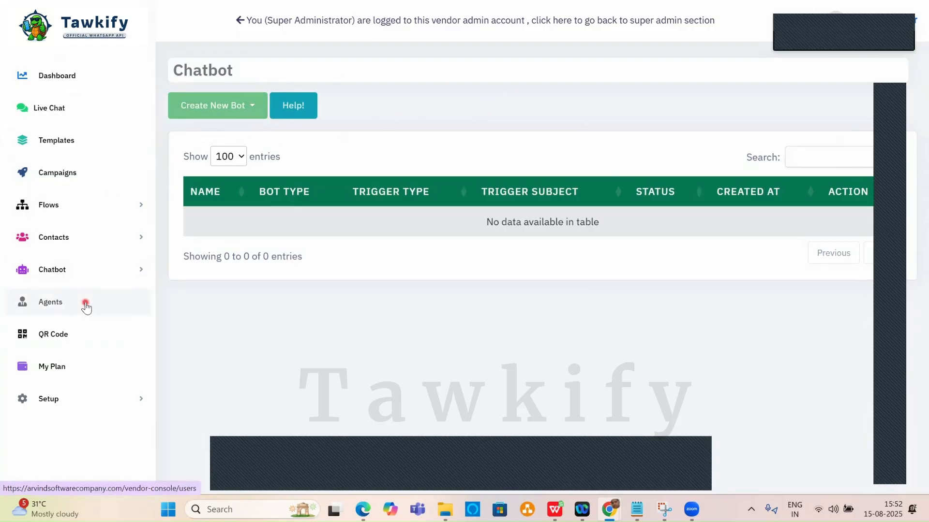
left_click(82, 205)
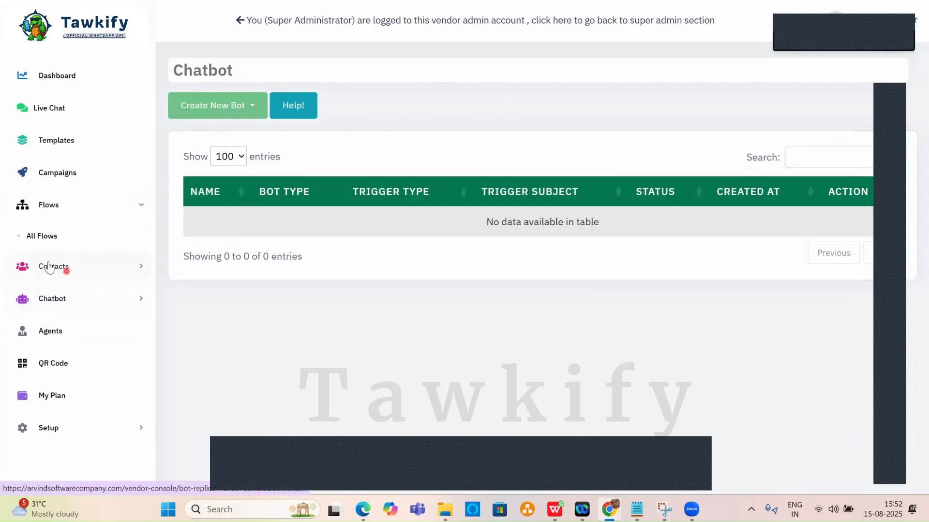
left_click(101, 303)
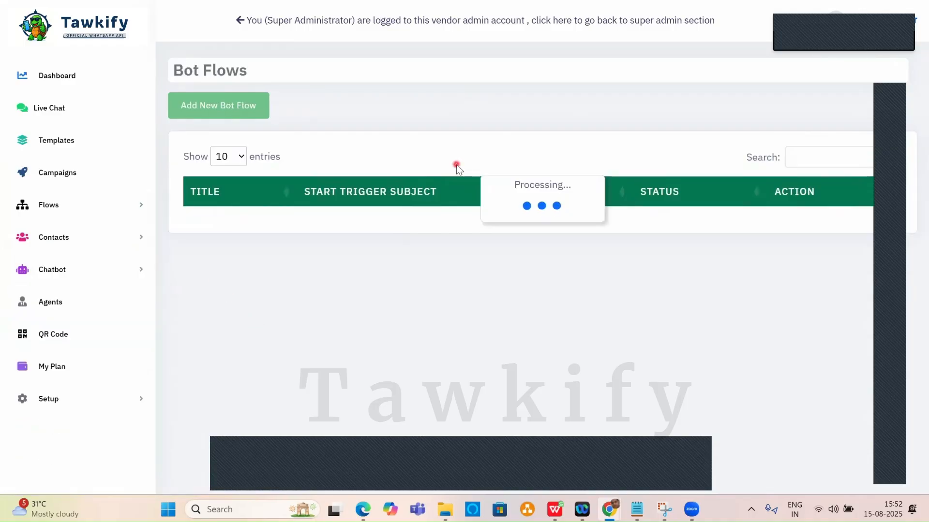
scroll(437, 222, "down", 2)
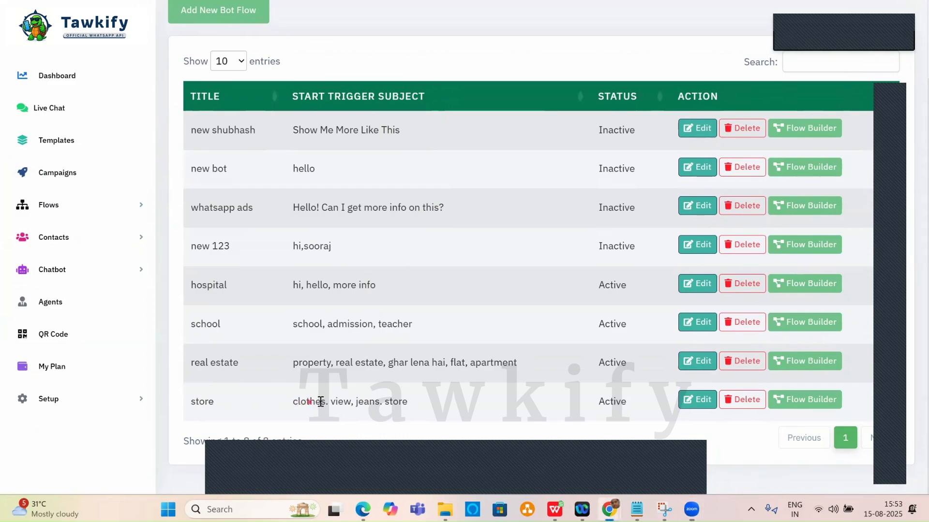
left_click_drag(298, 403, 322, 402)
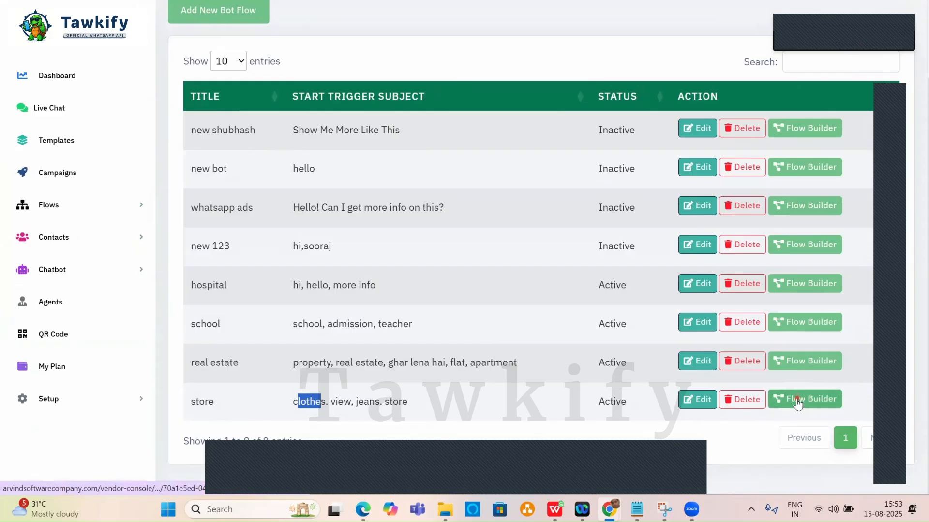
Open the store flow in the Flow Builder and drag the sooraj99 reply node down and left.
left_click(798, 400)
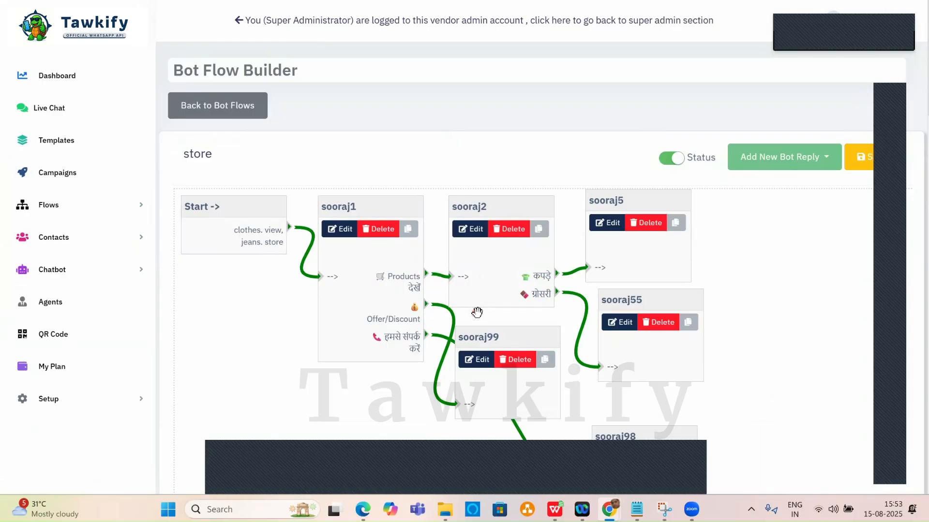
scroll(759, 283, "down", 4)
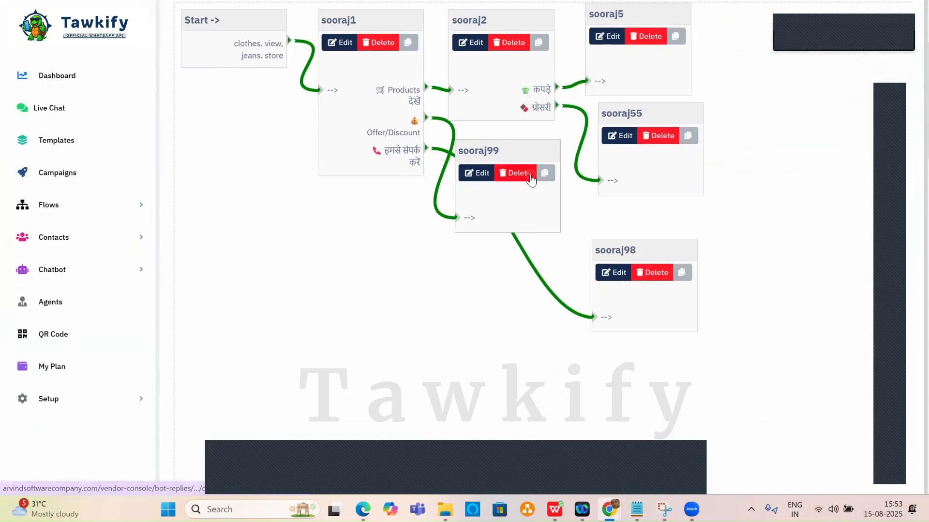
left_click_drag(525, 201, 419, 320)
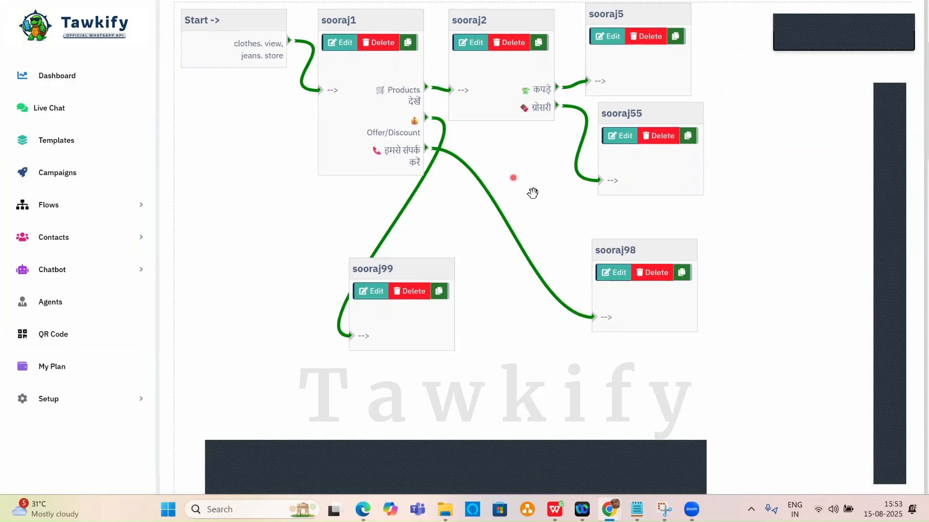
Go back to Bot Flows, leaving the store flow without saving.
scroll(572, 214, "up", 4)
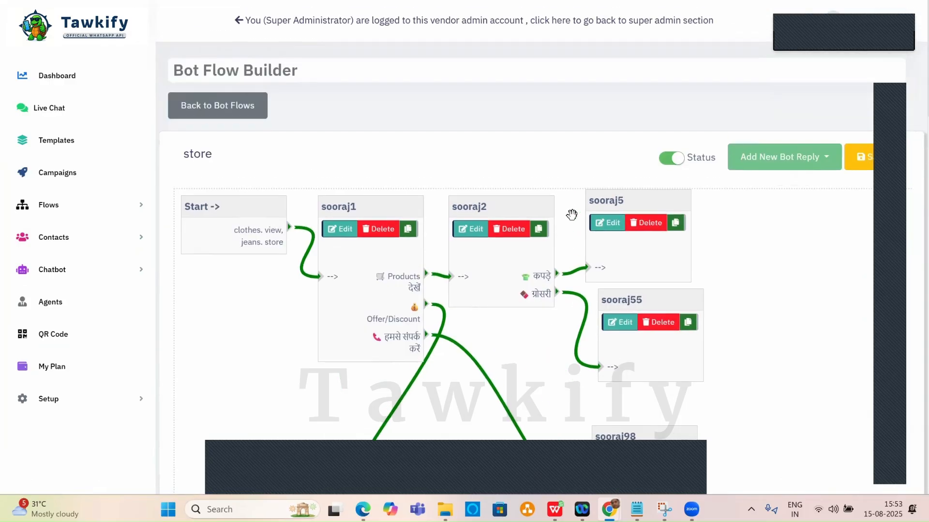
left_click(233, 106)
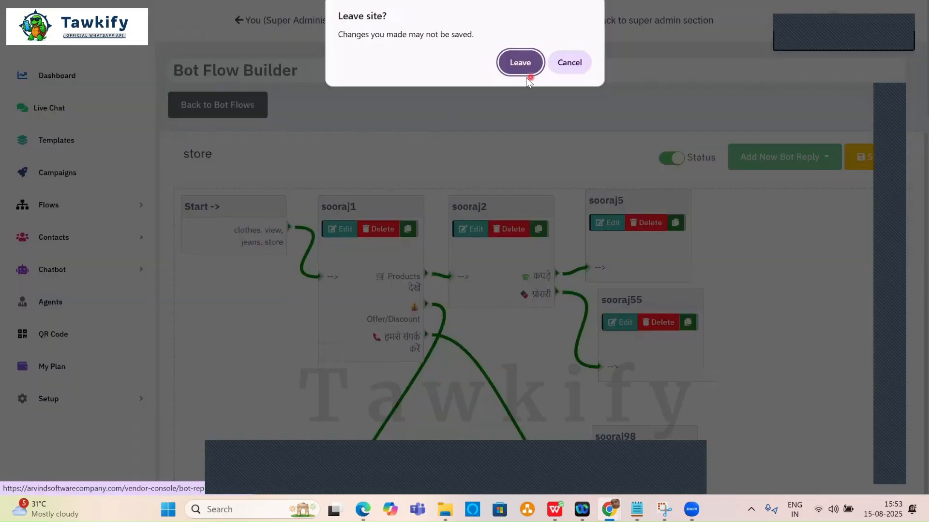
left_click(521, 62)
left_click(412, 118)
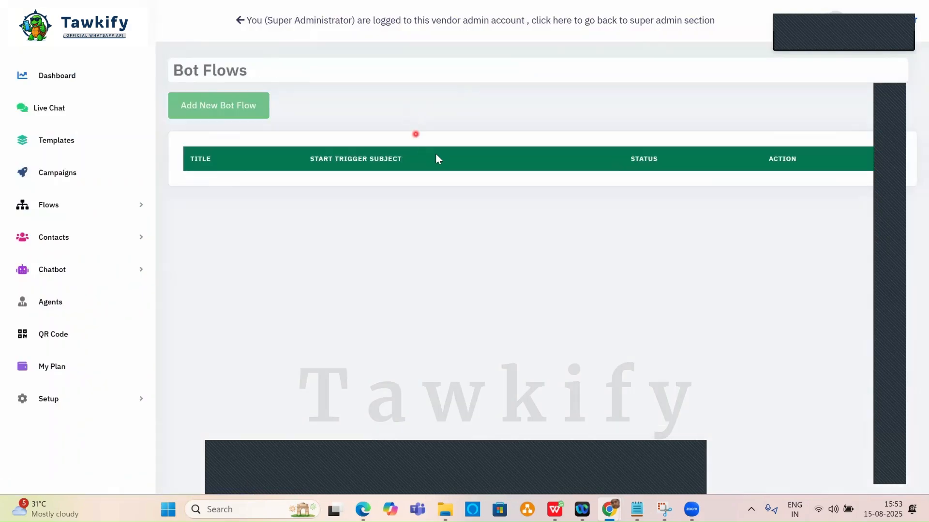
Look through the hospital flow in the Flow Builder, then return to the Bot Flows list.
scroll(471, 123, "down", 2)
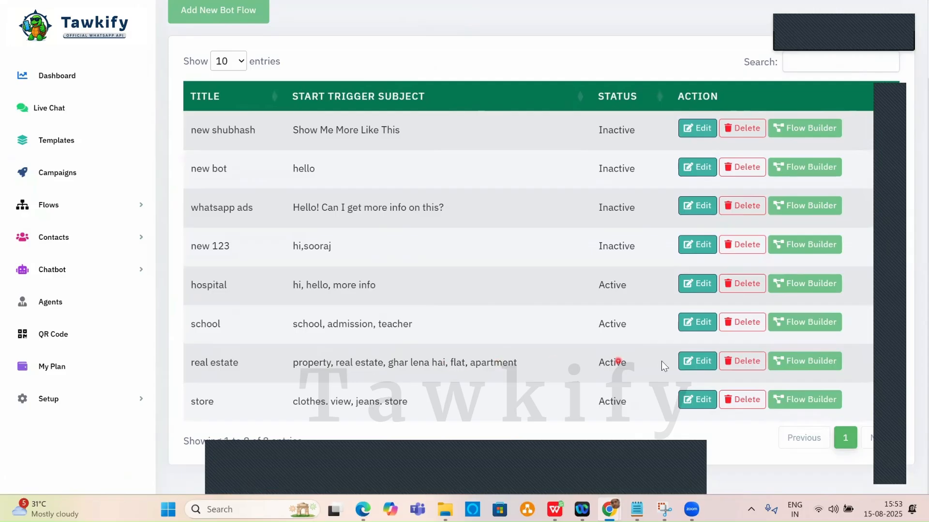
left_click(759, 360)
left_click(803, 288)
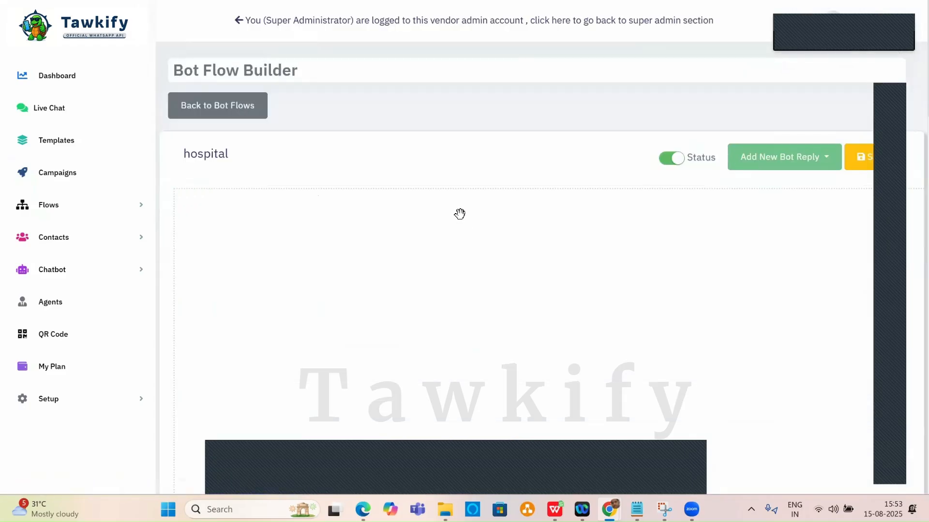
scroll(575, 234, "down", 5)
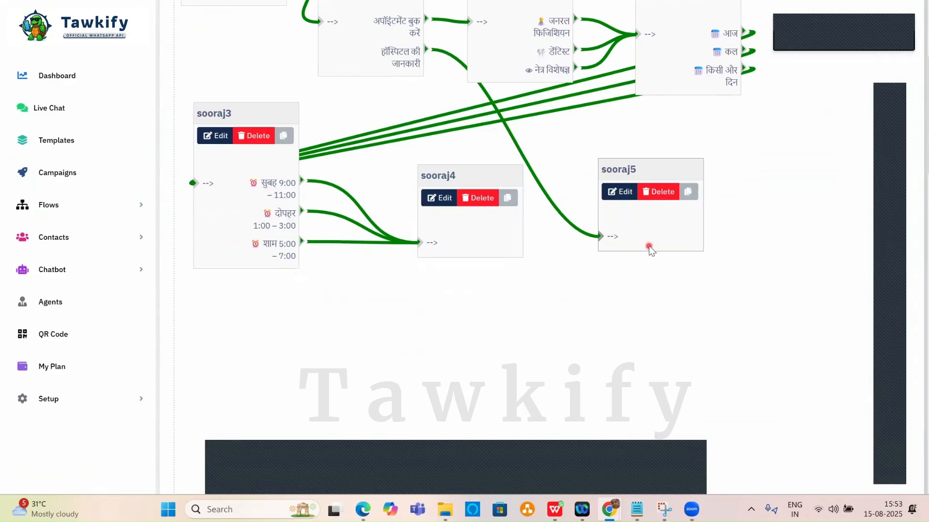
scroll(649, 245, "up", 5)
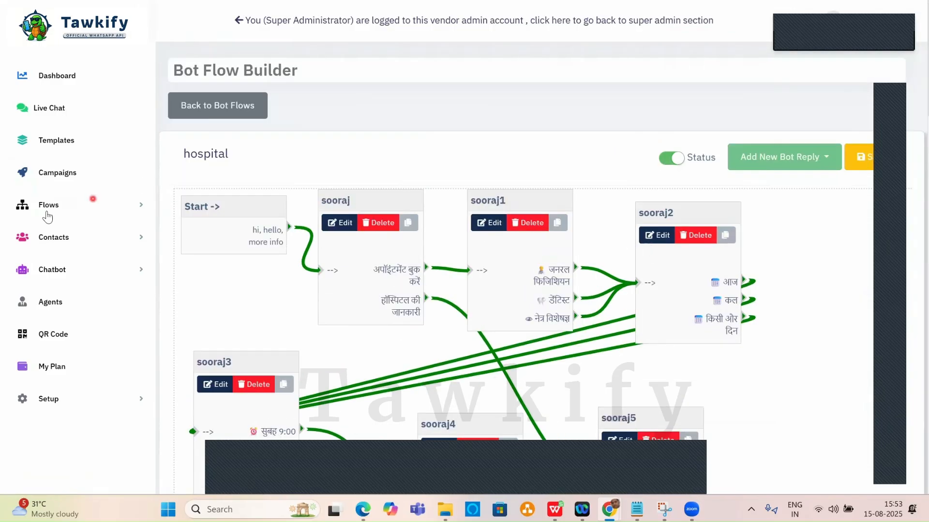
left_click(267, 103)
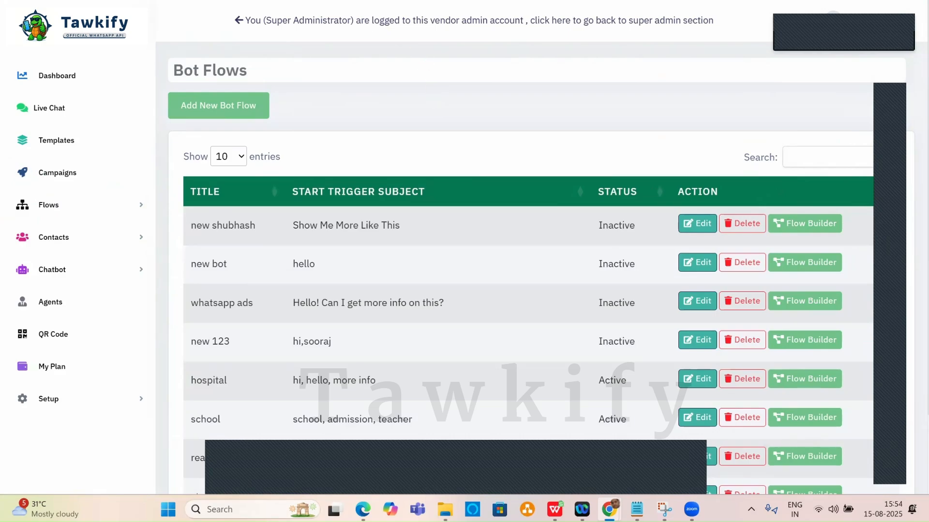
In a new ChatGPT chat, dictate and send a Hindi request for a coaching-institute WhatsApp chatbot.
key("ctrl+Tab")
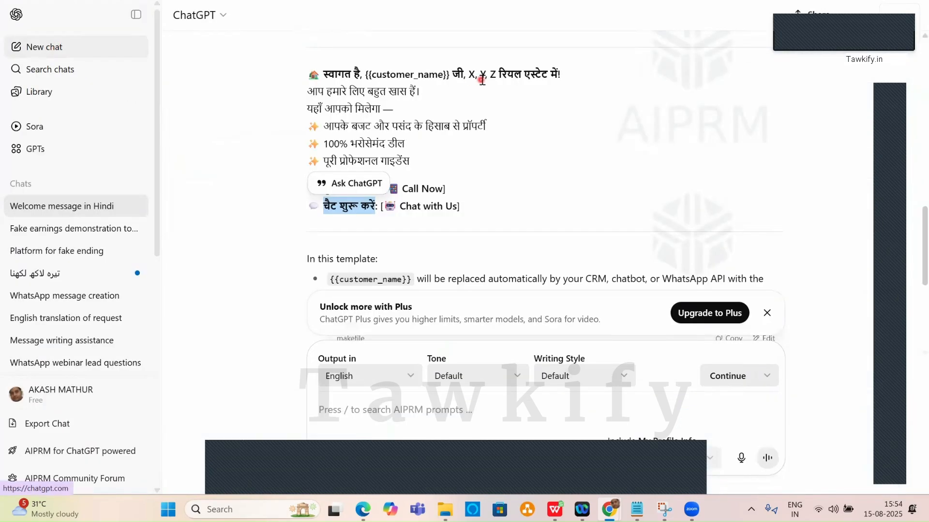
key("ctrl+shift+o")
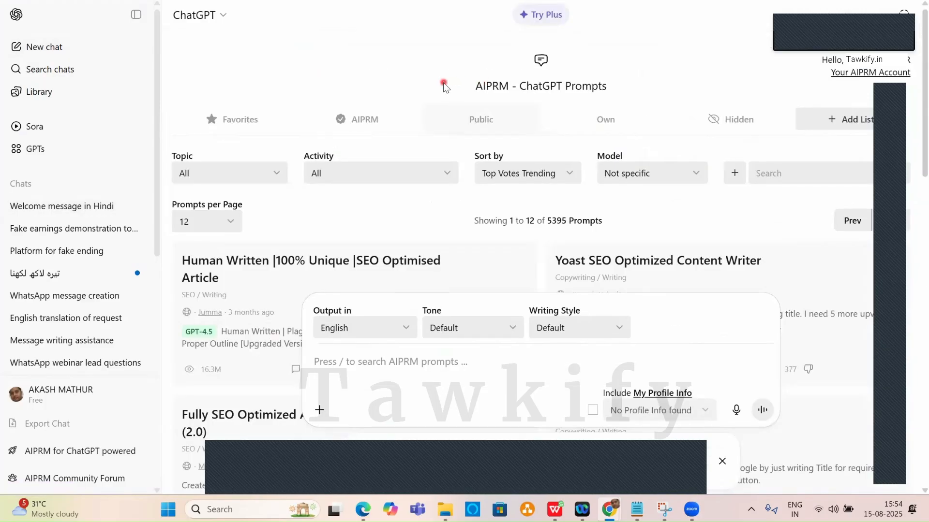
left_click(737, 411)
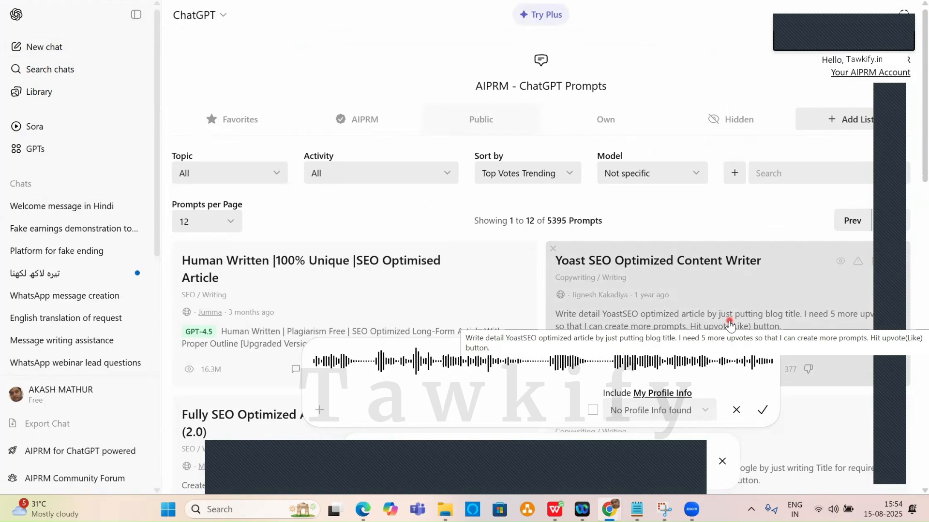
left_click(763, 411)
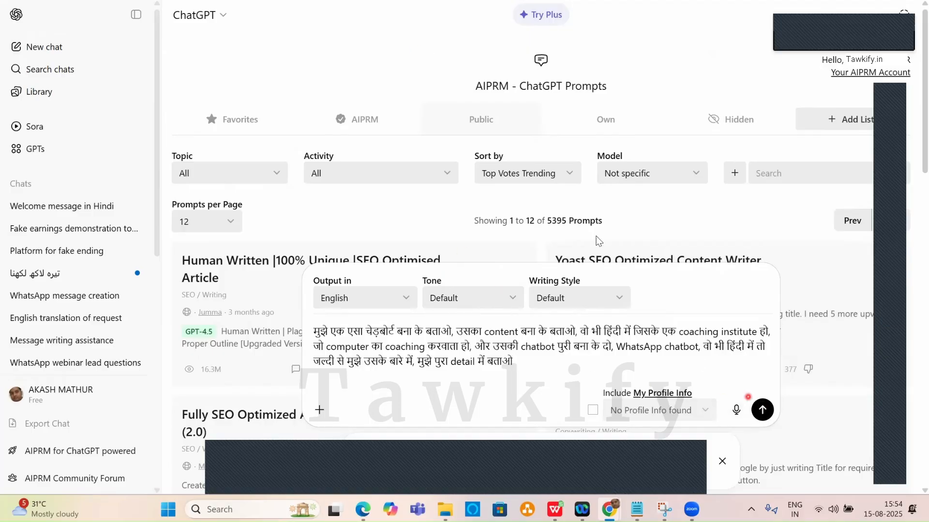
key("Return")
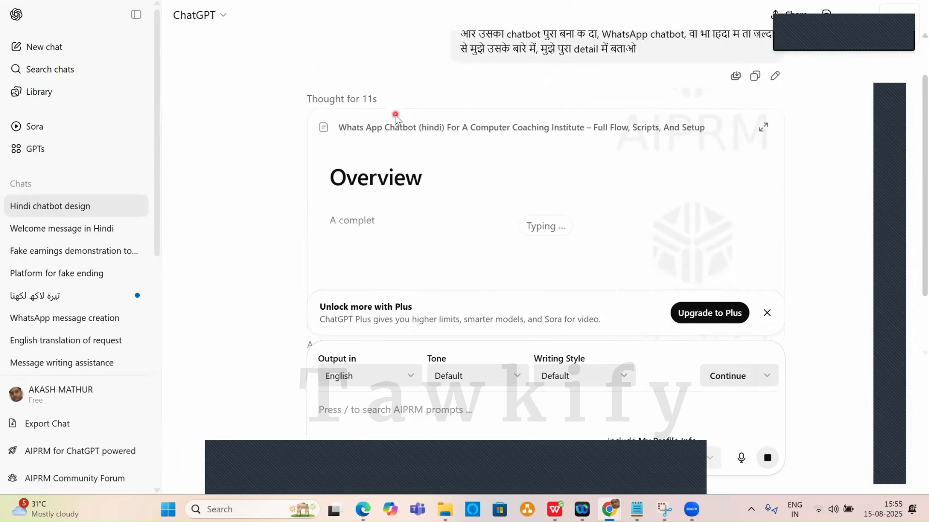
Let the unresponsive page keep waiting, then select the Hindi prompt text to reuse.
left_click(361, 170)
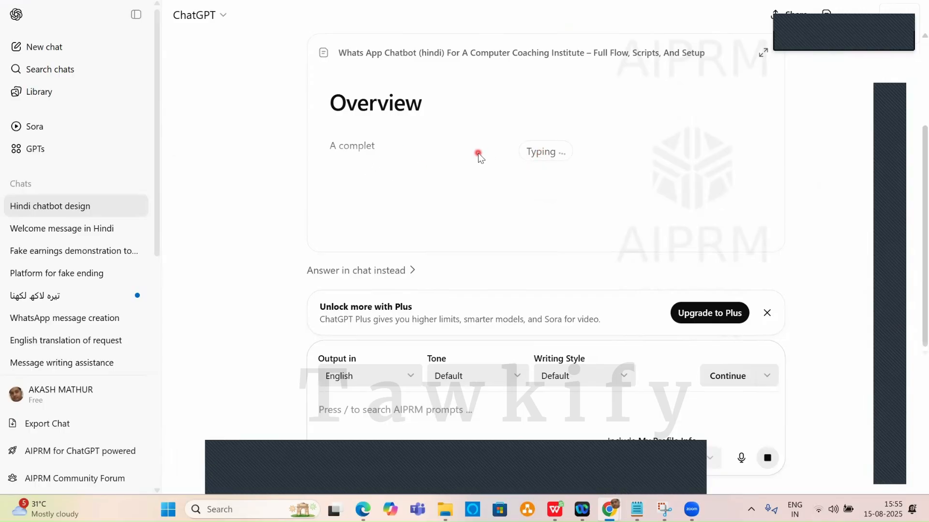
scroll(478, 153, "up", 3)
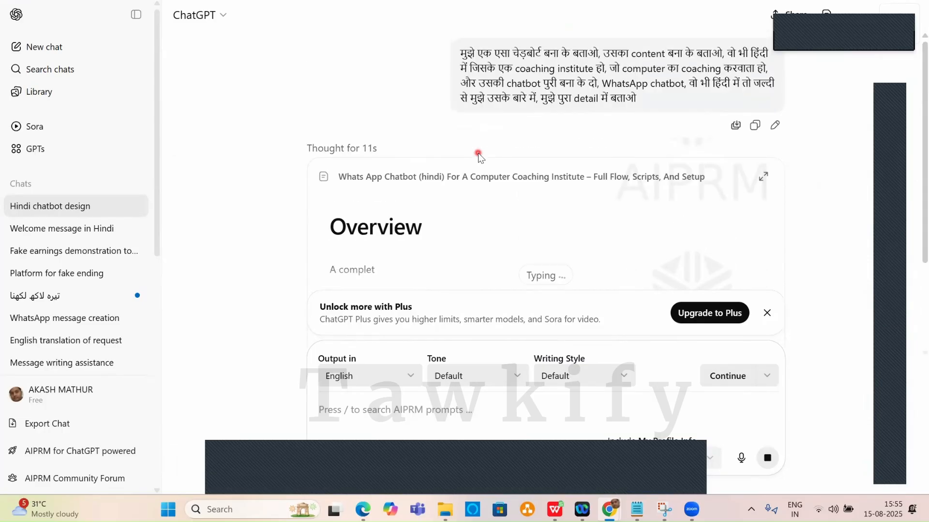
scroll(478, 155, "down", 3)
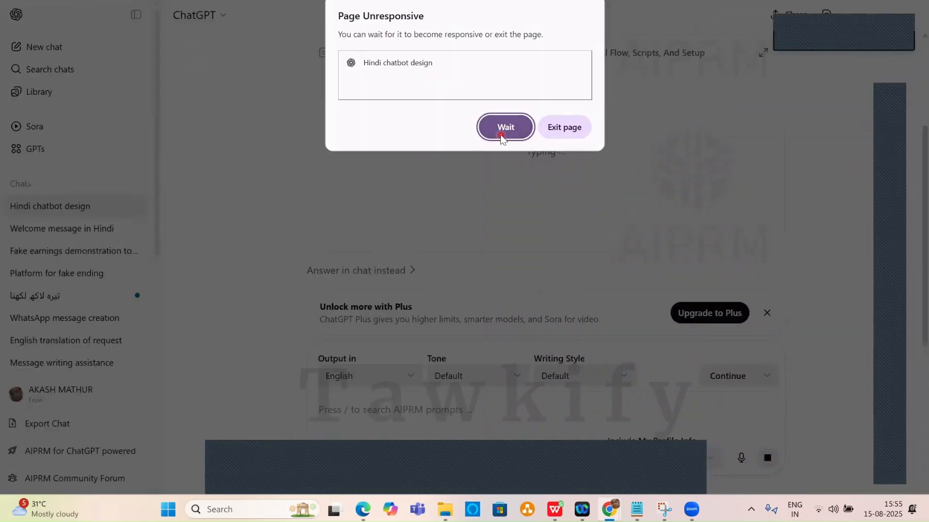
left_click(501, 135)
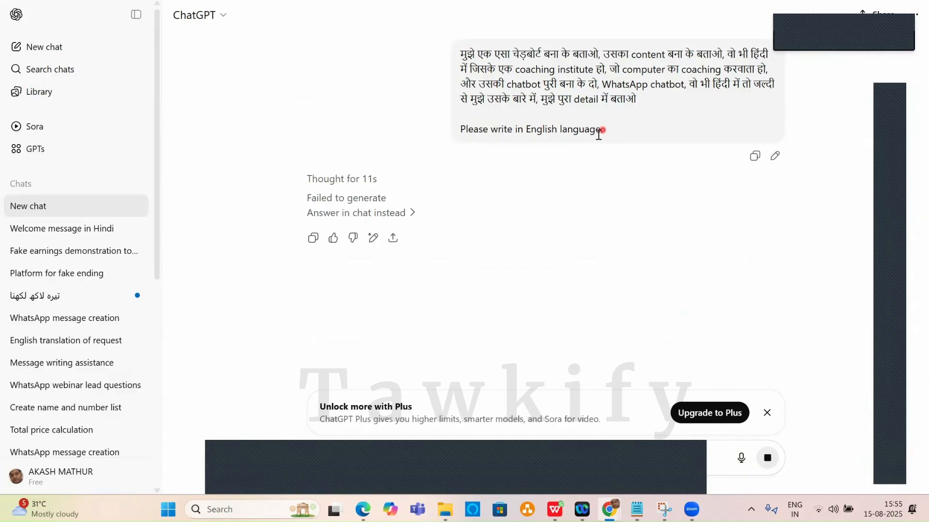
left_click_drag(639, 101, 455, 55)
key("ctrl+c")
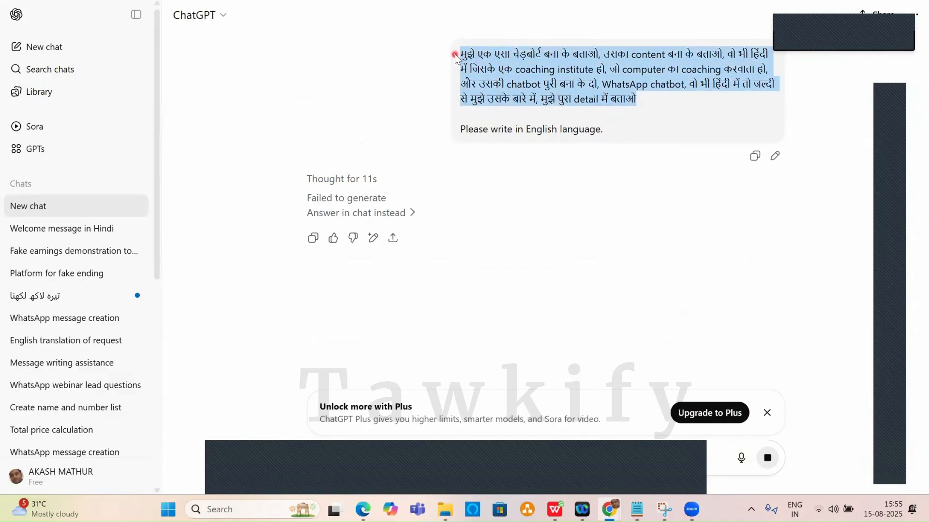
left_click(68, 49)
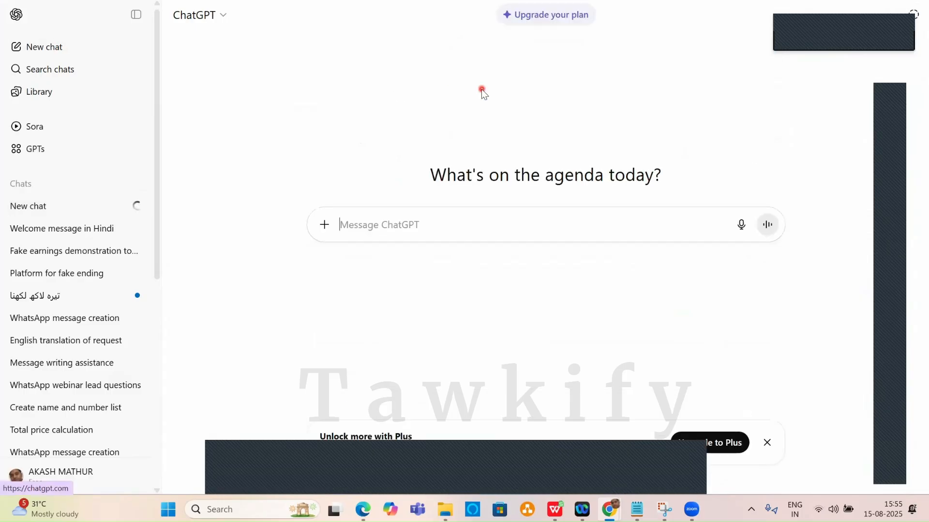
left_click(450, 227)
key("ctrl+v")
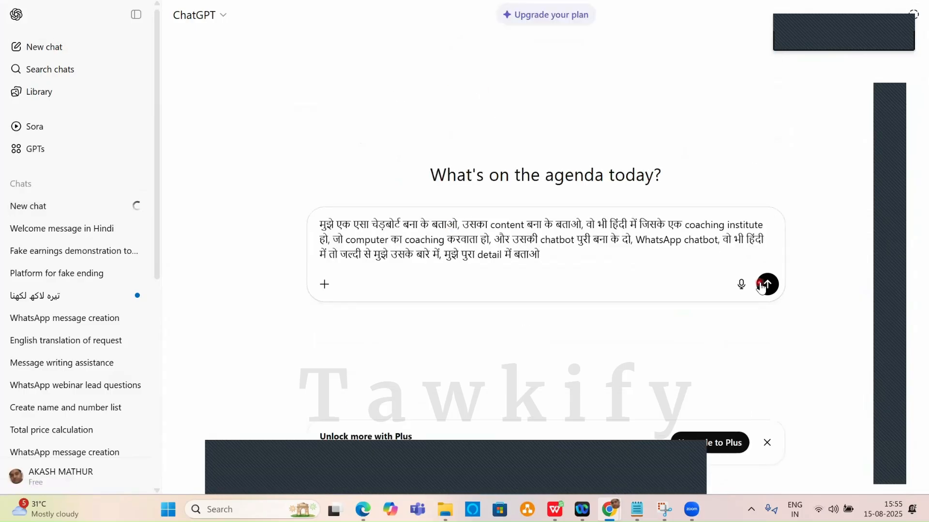
left_click(766, 284)
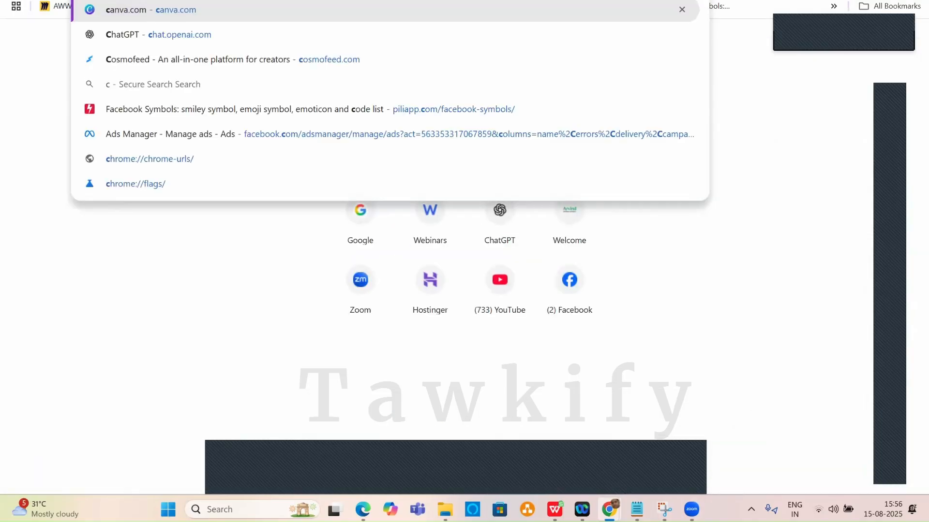
type("ch")
key("Return")
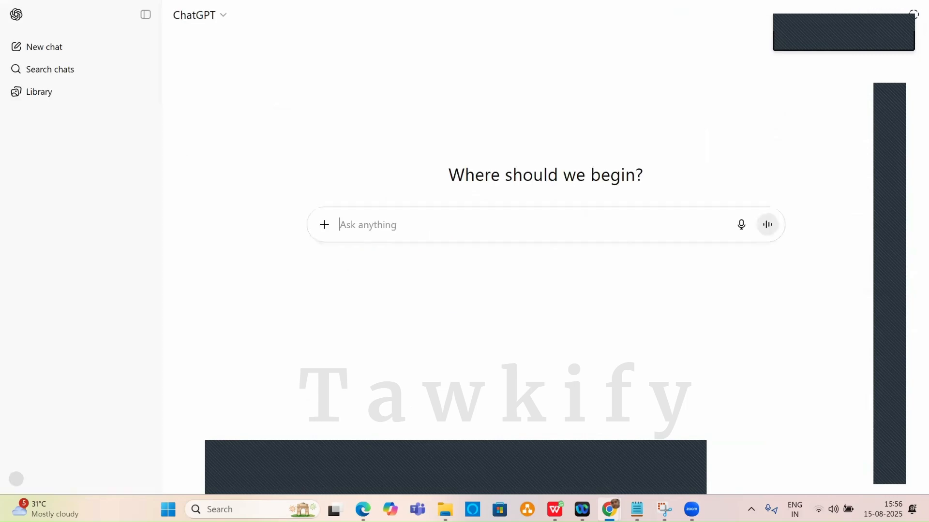
key("ctrl+v")
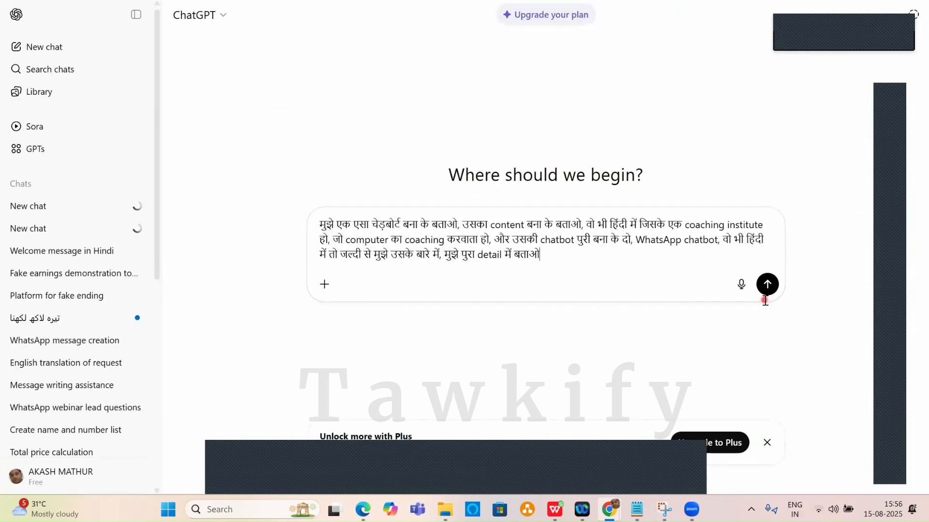
left_click(767, 286)
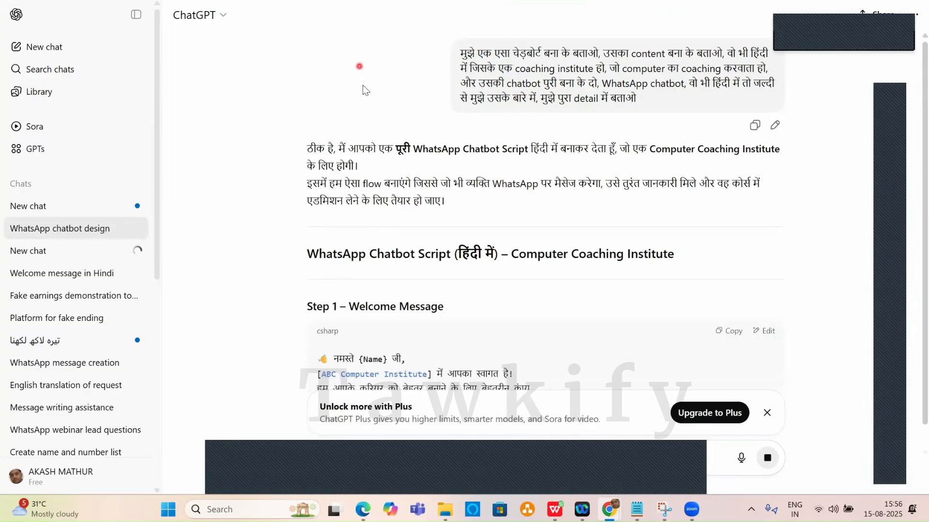
scroll(364, 88, "down", 4)
scroll(494, 164, "down", 4)
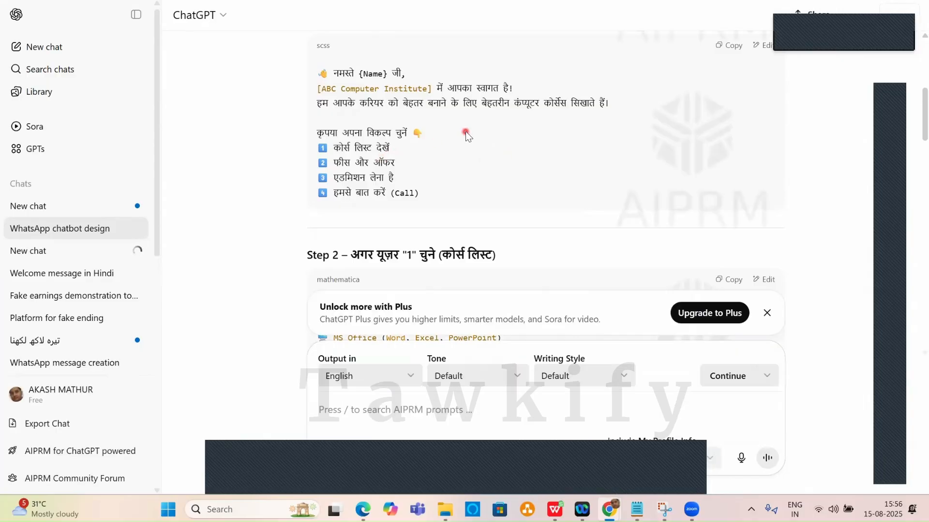
scroll(455, 138, "down", 2)
scroll(464, 145, "up", 1)
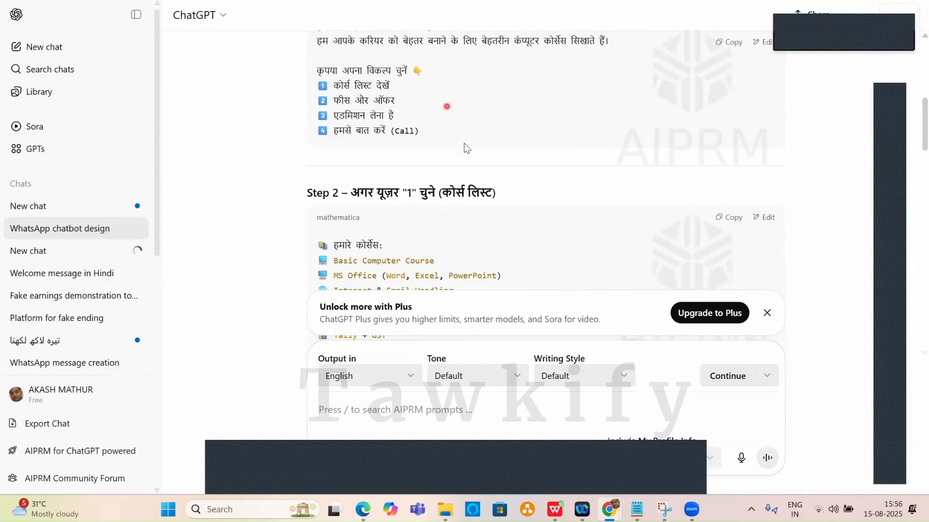
scroll(466, 148, "down", 9)
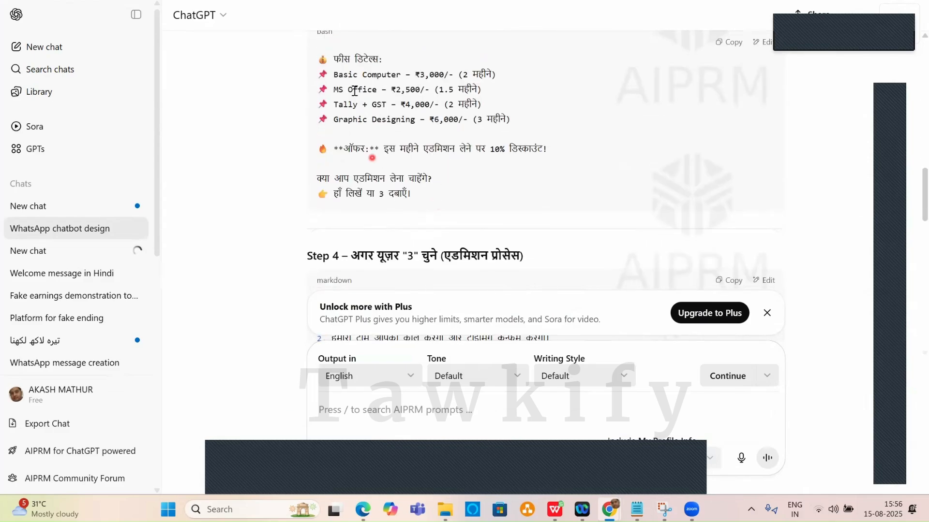
scroll(436, 128, "up", 8)
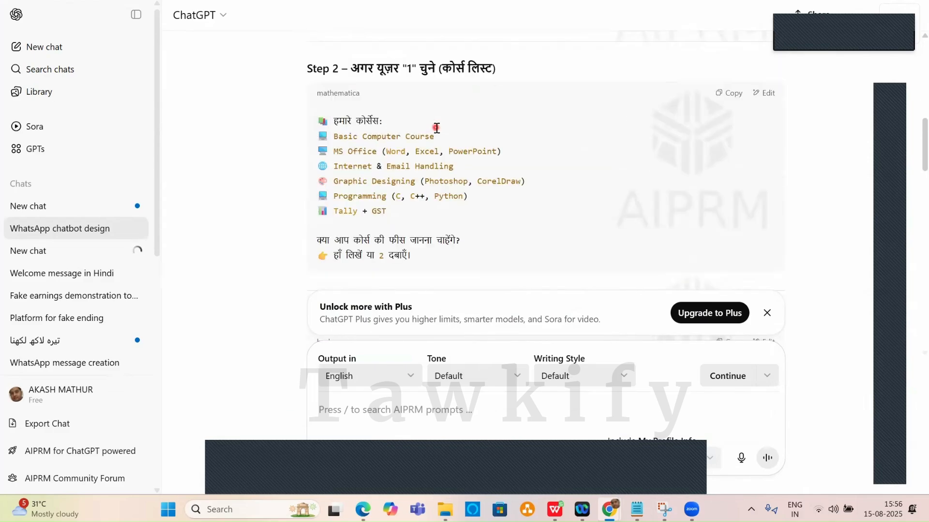
scroll(436, 128, "up", 8)
scroll(436, 128, "down", 3)
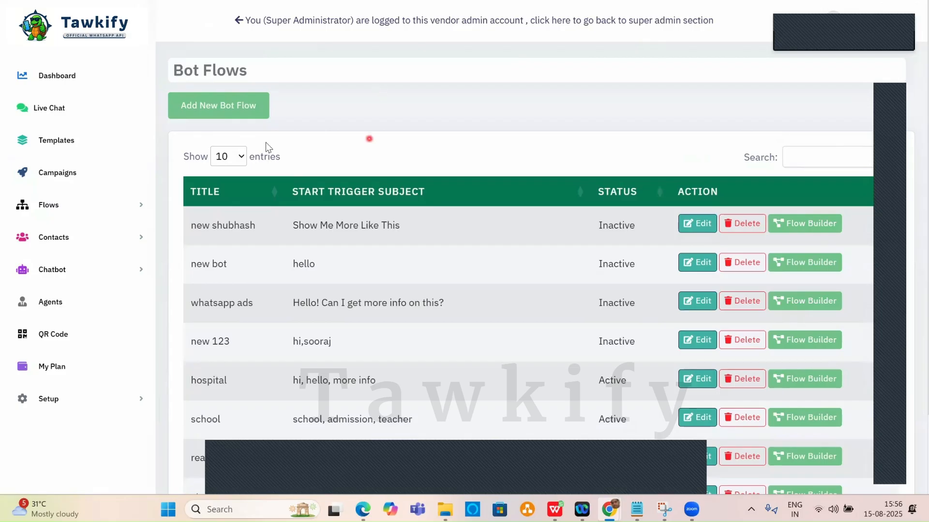
Create a bot flow titled 'computer' with the start trigger subject 'course'.
left_click(246, 105)
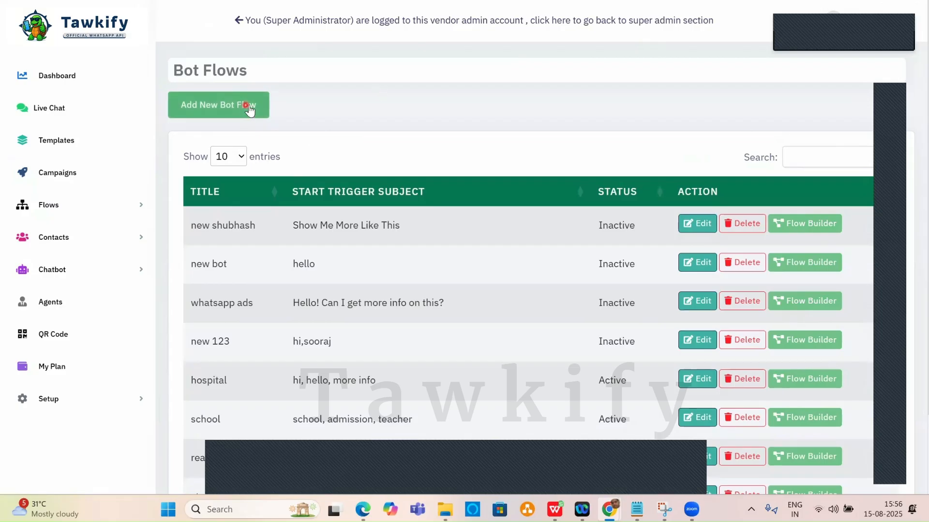
scroll(417, 355, "down", 2)
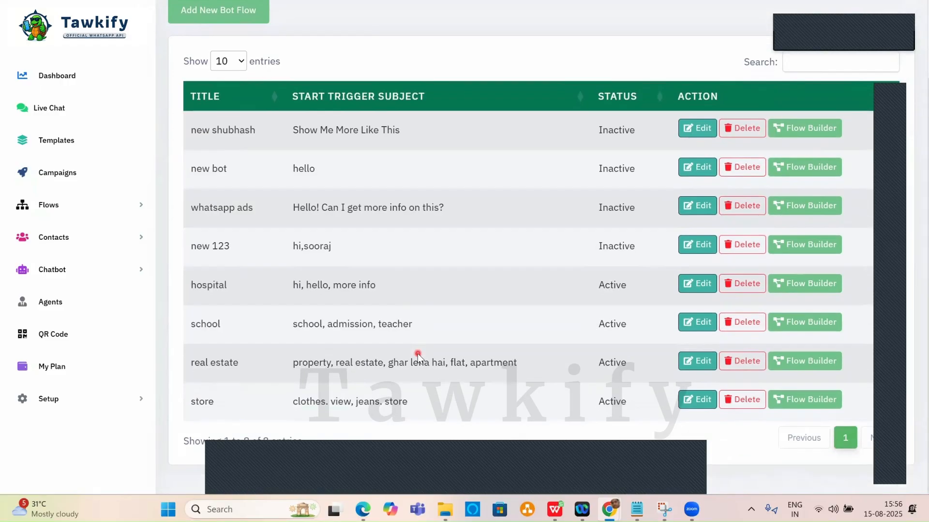
scroll(418, 355, "up", 2)
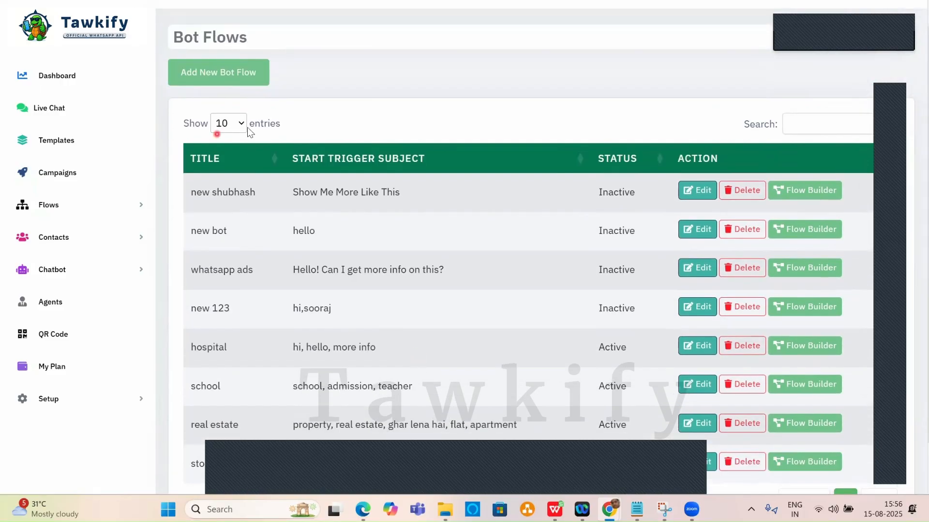
left_click(226, 73)
left_click(319, 113)
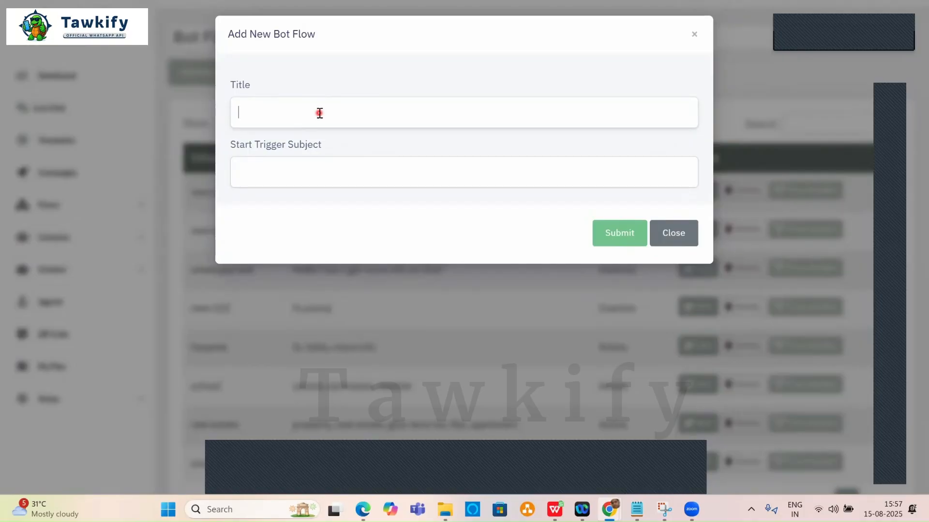
type("computer")
left_click(303, 172)
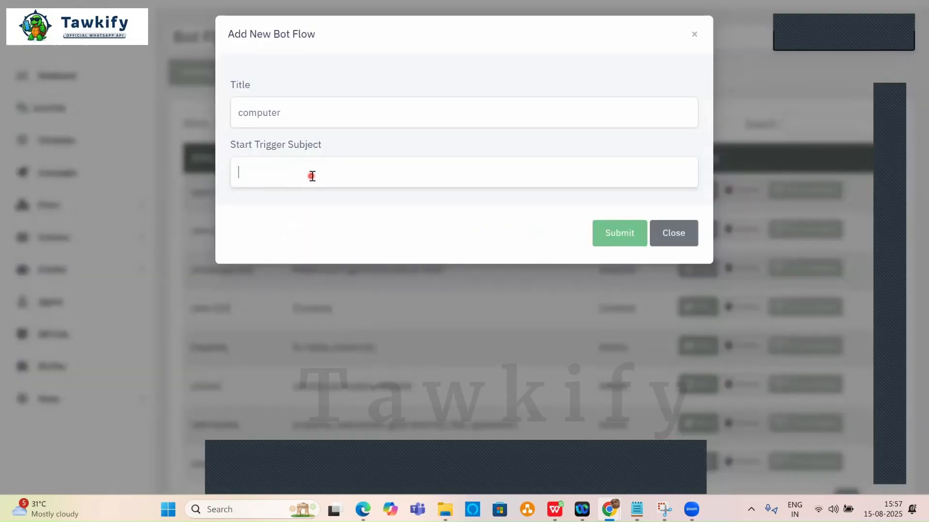
type("course")
left_click_drag(289, 172, 215, 172)
left_click(624, 233)
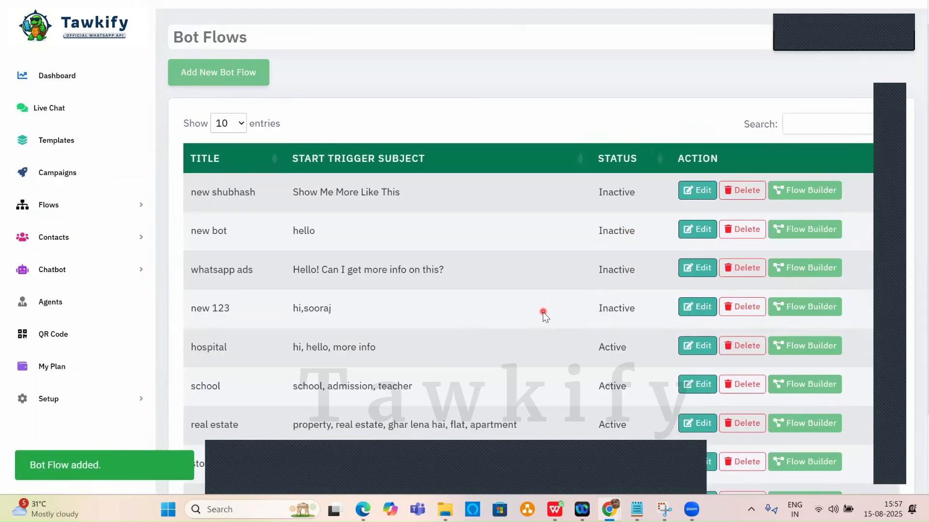
Open the computer flow's builder and copy the Hindi welcome message from the ChatGPT script.
scroll(542, 315, "down", 2)
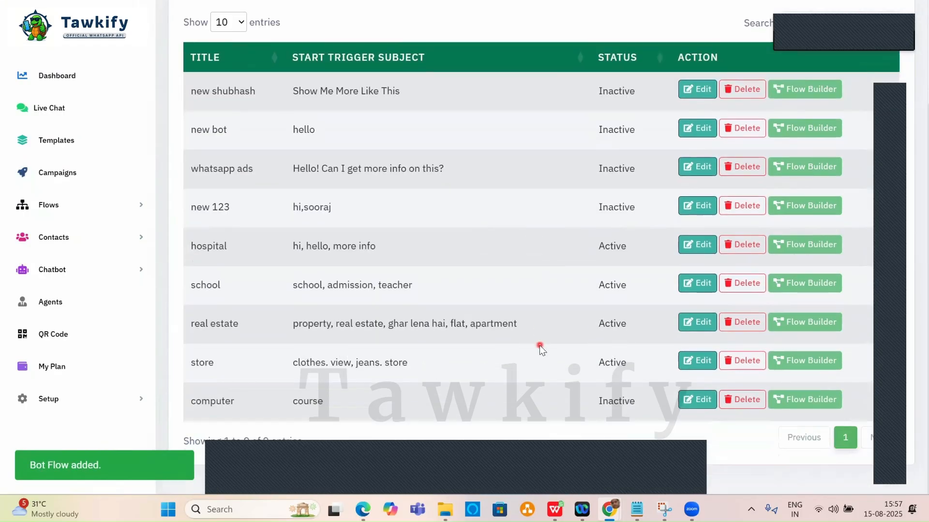
left_click(806, 402)
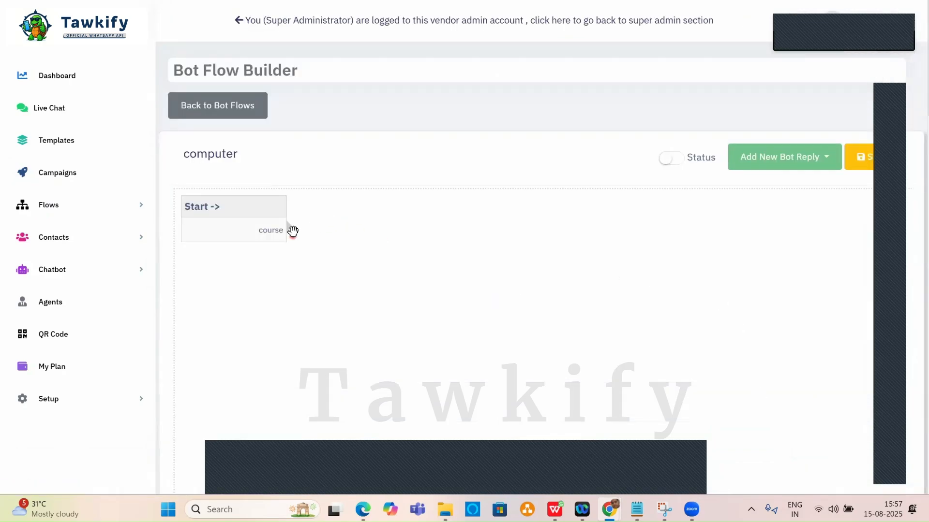
key("alt+Tab")
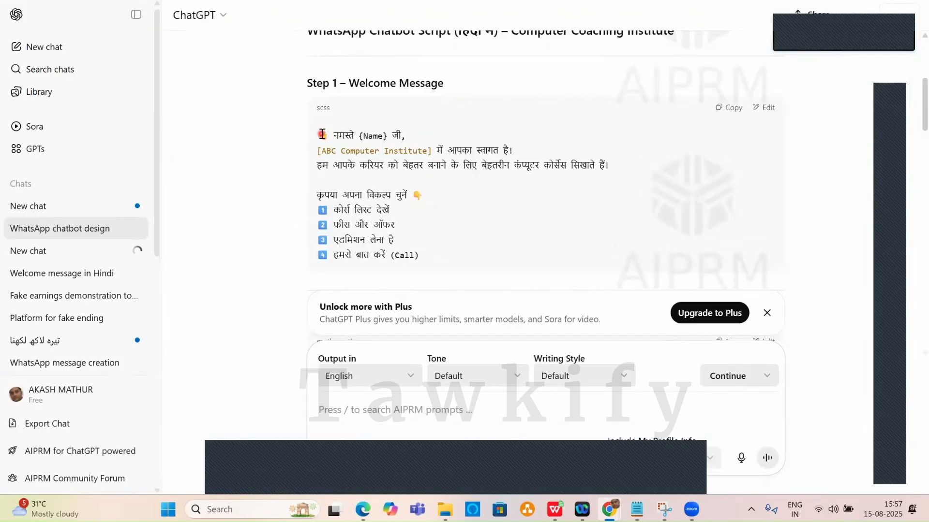
left_click_drag(327, 135, 617, 172)
key("ctrl+c")
key("alt+Tab")
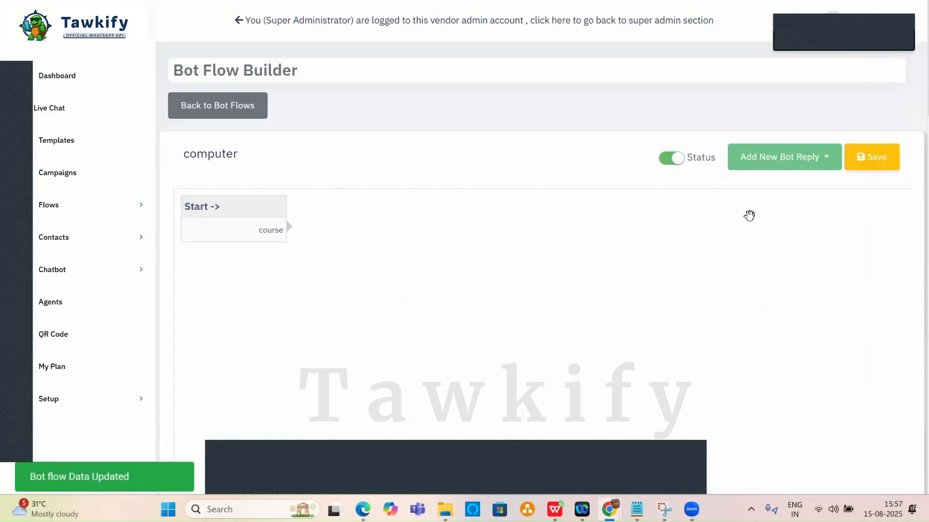
Switch the computer flow's status to active and show the bot reply types.
left_click(749, 217)
left_click(749, 217)
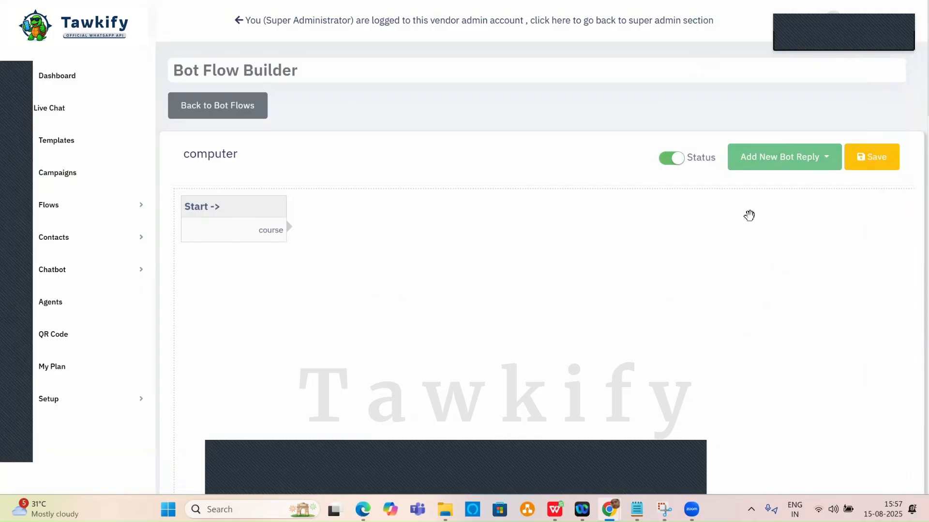
left_click(801, 160)
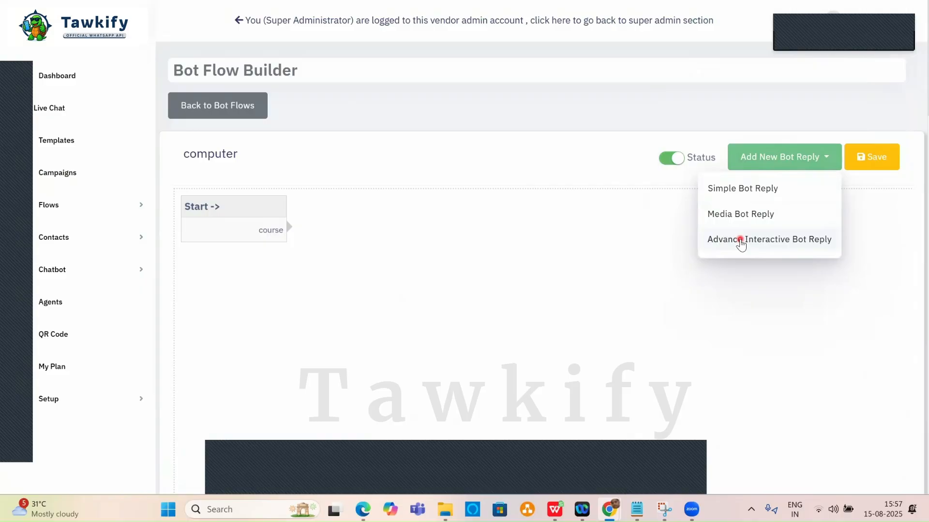
Add an Advance Interactive Bot Reply named first_welcome and paste in the Hindi welcome text.
left_click(740, 240)
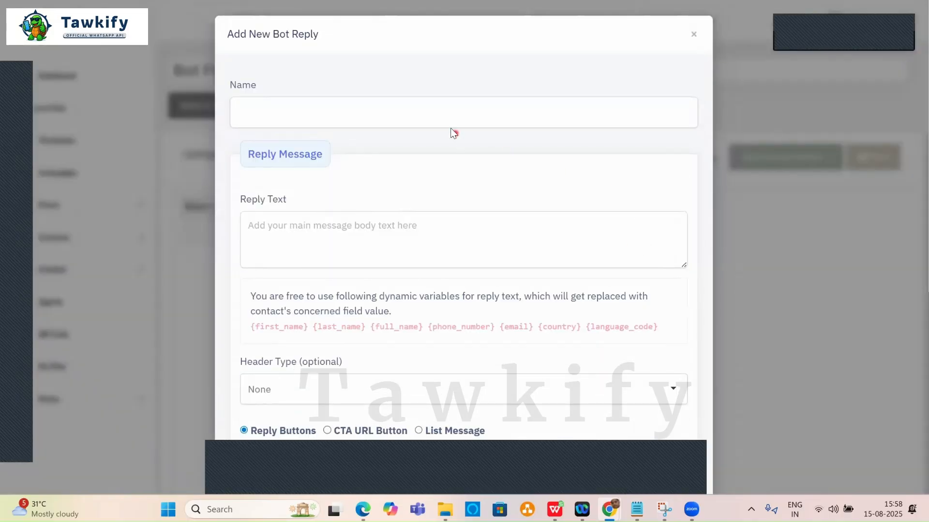
left_click(437, 113)
type("firs")
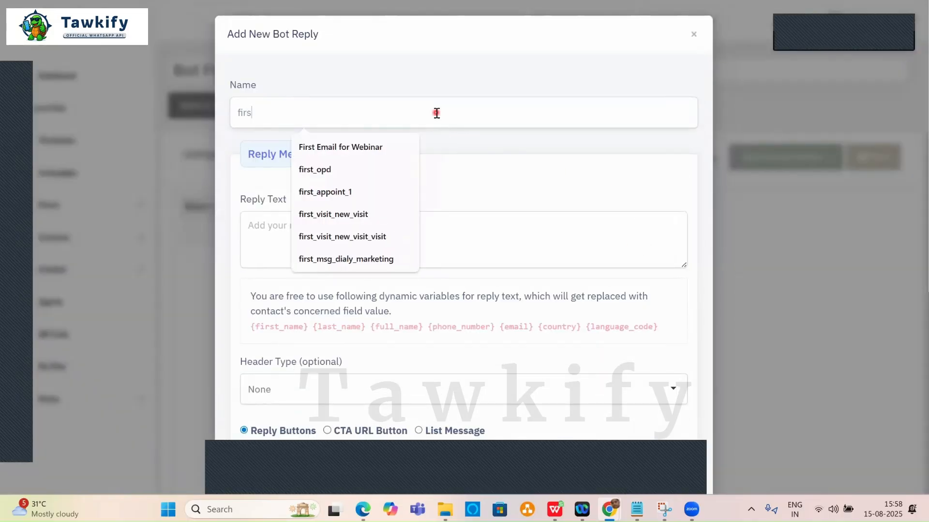
type("t_welcome")
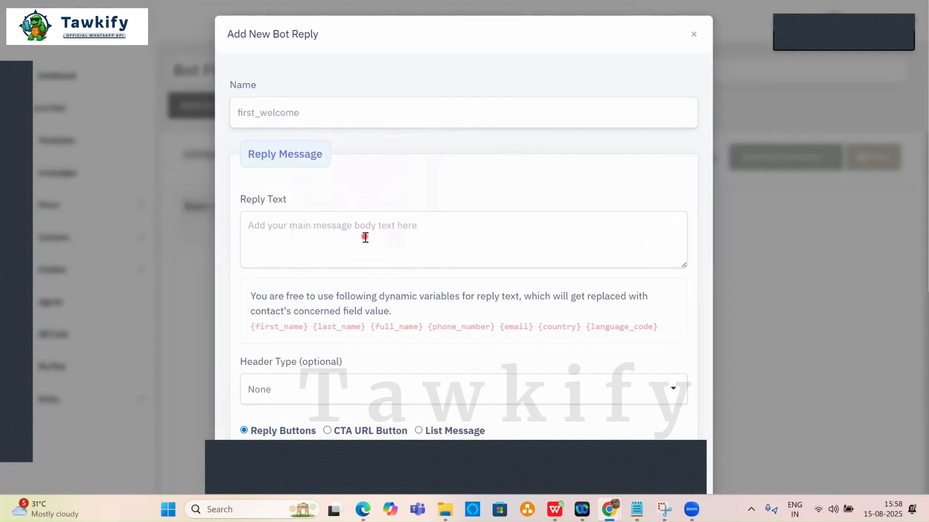
left_click(365, 227)
key("ctrl+v")
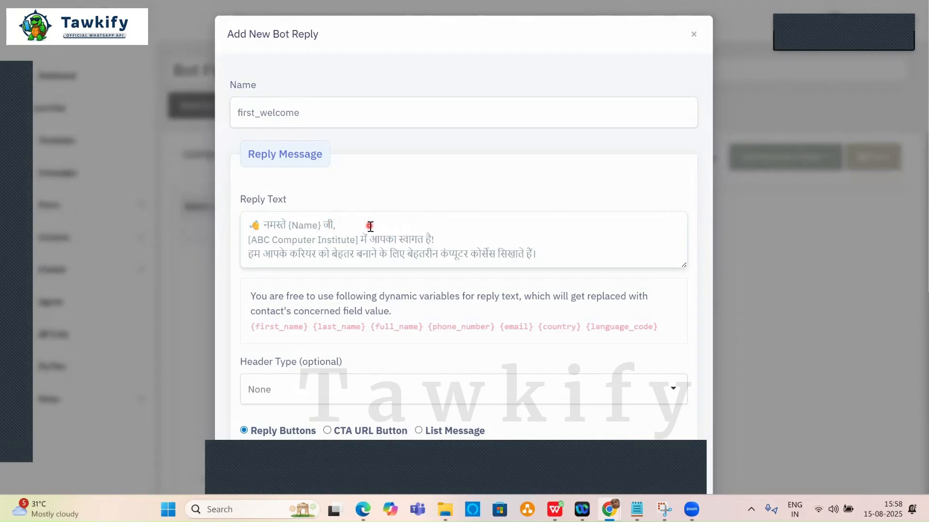
Remove the brackets and extra space around the institute name in the welcome text.
left_click(359, 241)
key("Delete")
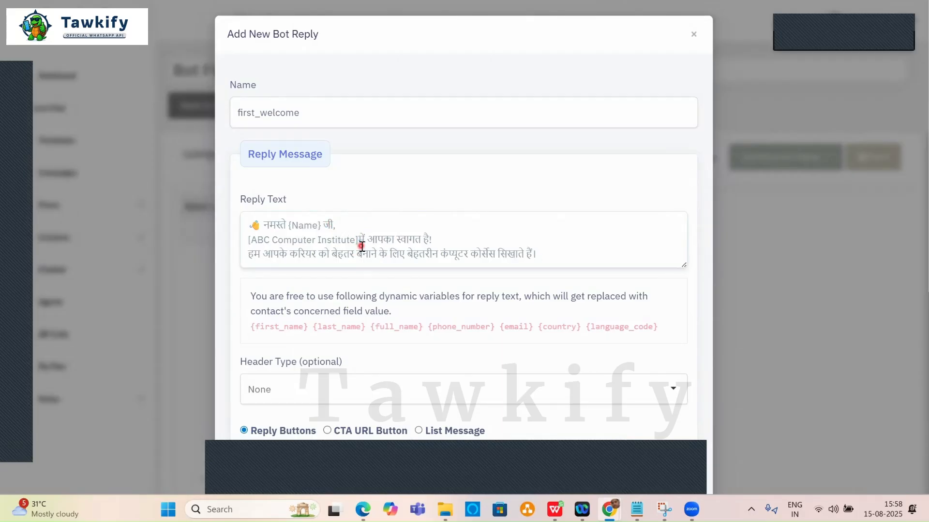
key("BackSpace")
key("Delete")
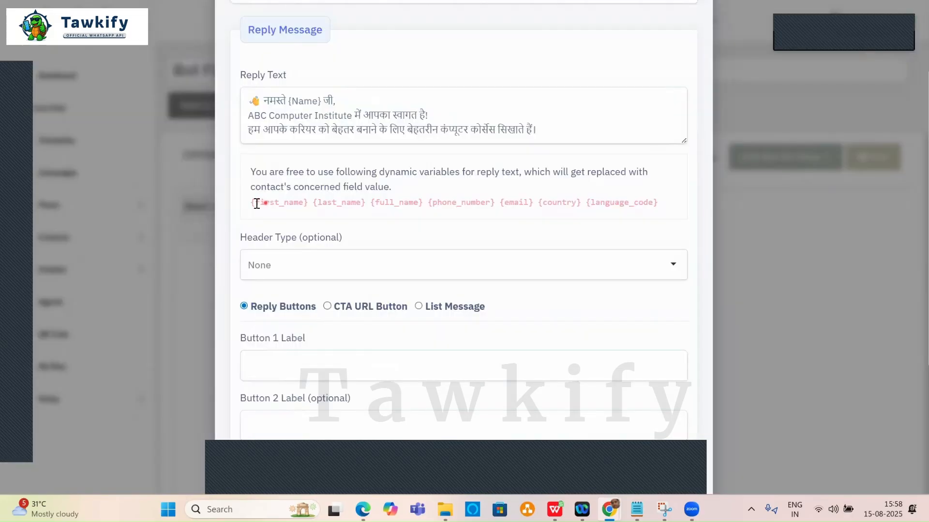
Replace the {Name} placeholder with {first_name}, leaving the reply without a header.
left_click(256, 203)
key("ctrl+c")
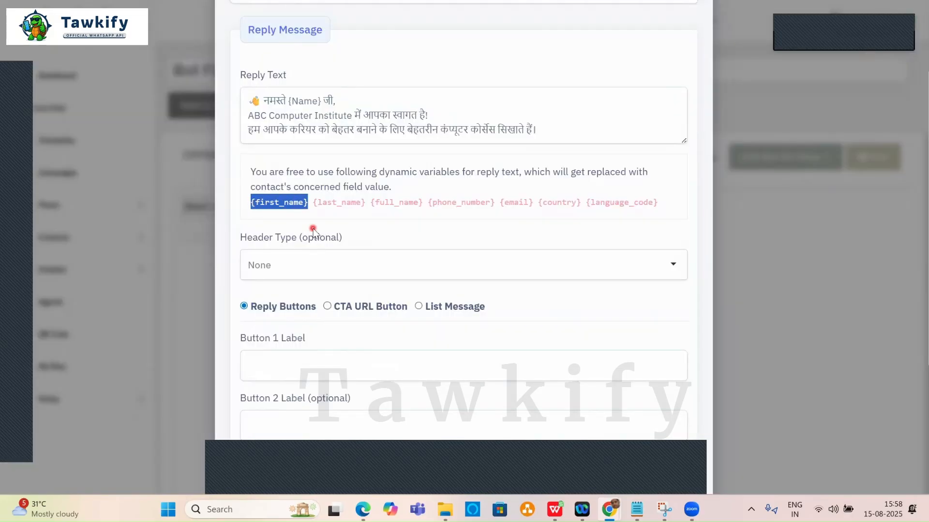
left_click_drag(321, 101, 288, 101)
key("ctrl+v")
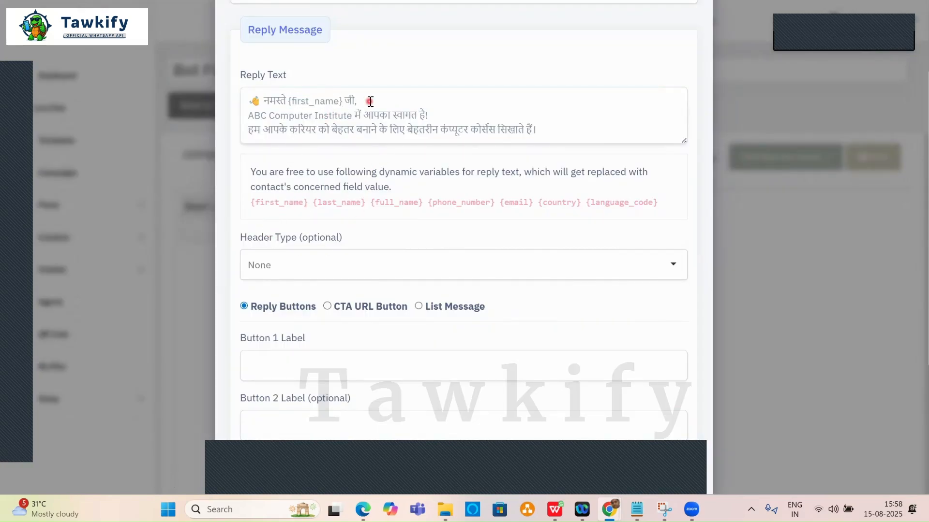
scroll(350, 207, "down", 1)
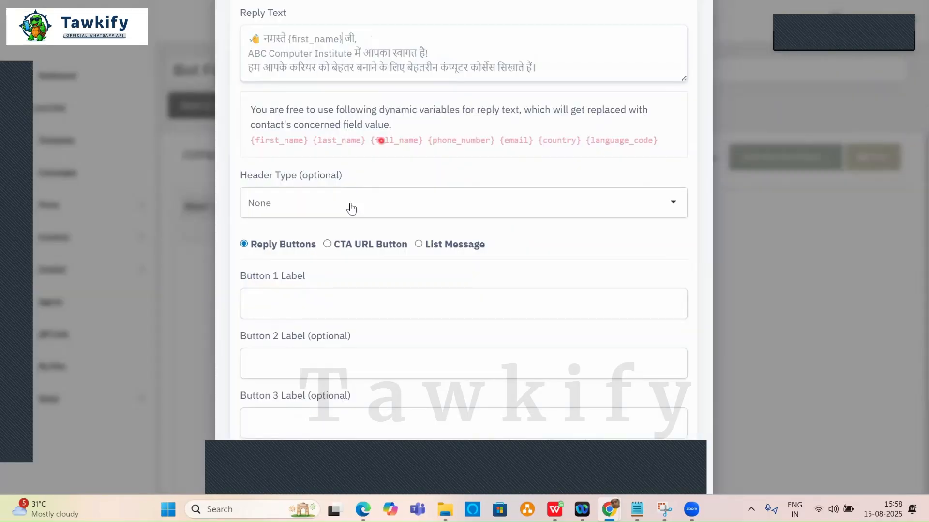
left_click(339, 202)
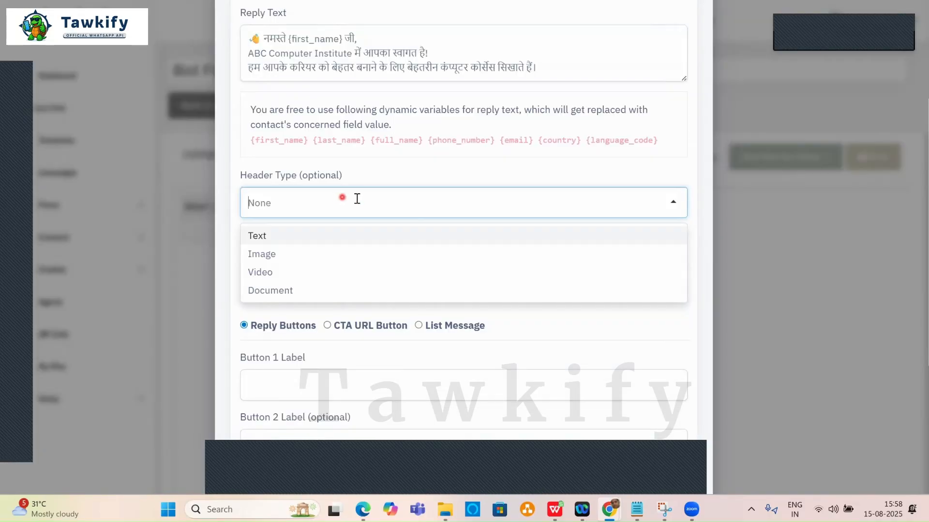
left_click(428, 165)
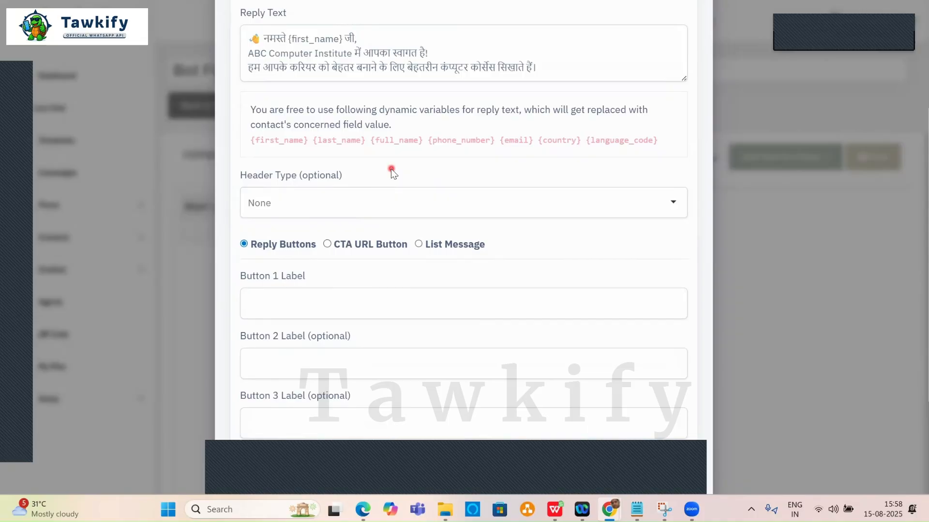
scroll(391, 170, "down", 2)
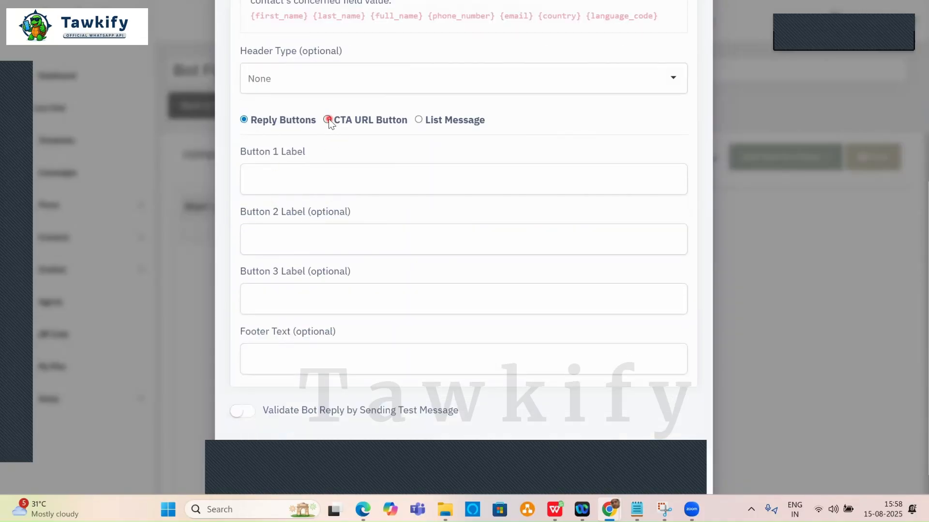
Compare the CTA URL Button and List Message types, then settle on Reply Buttons.
left_click(327, 120)
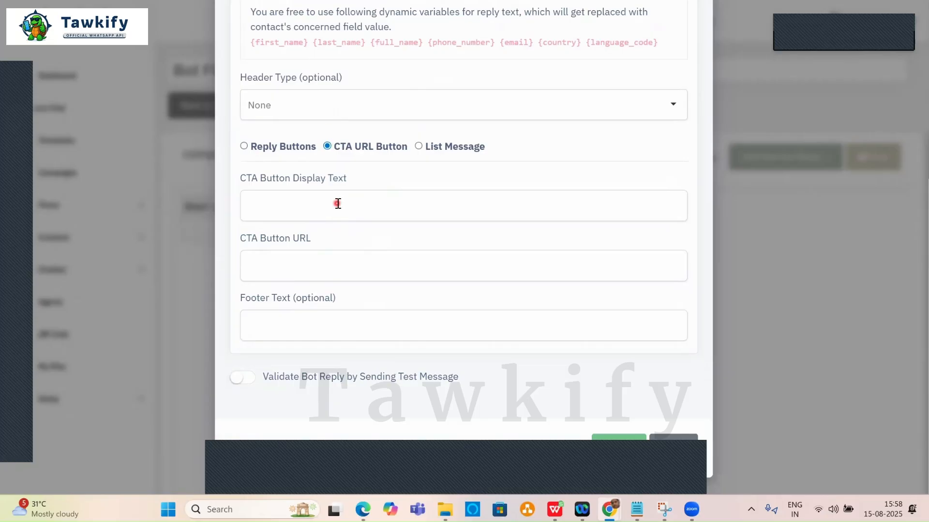
left_click(244, 146)
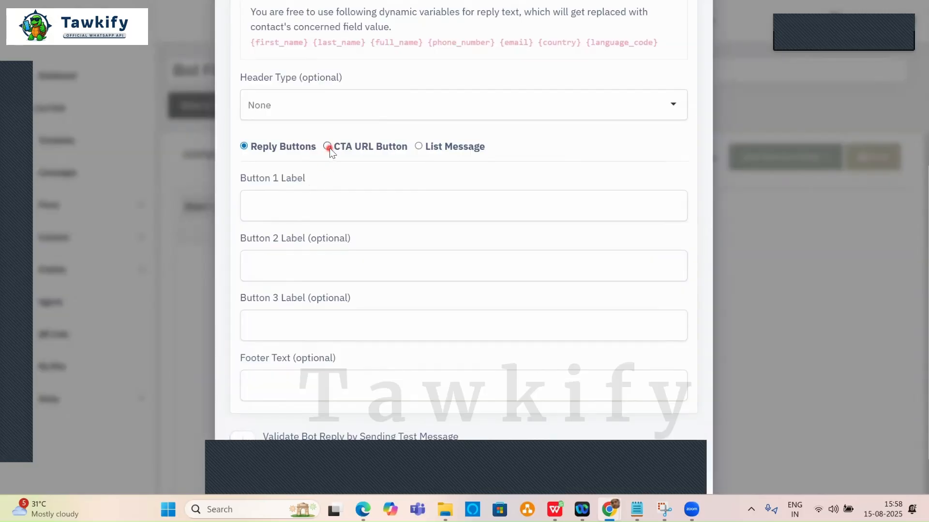
left_click(328, 147)
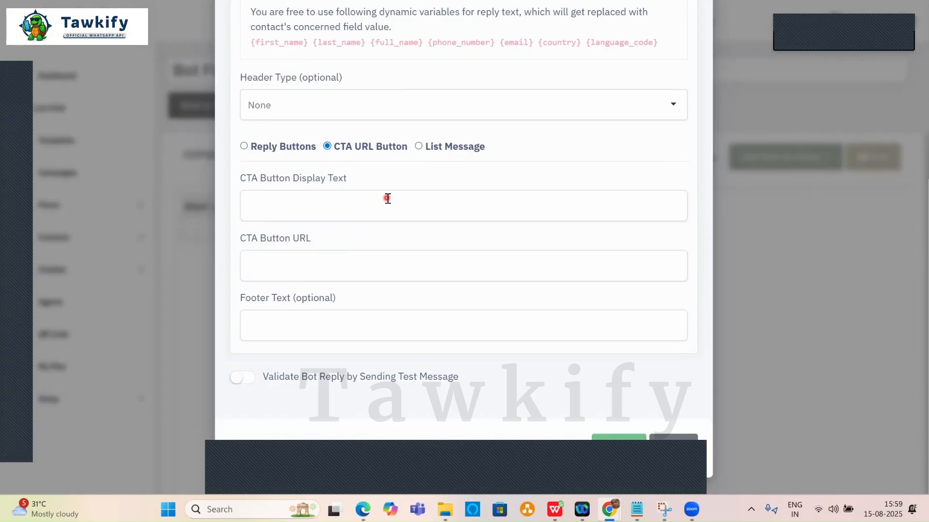
left_click(418, 147)
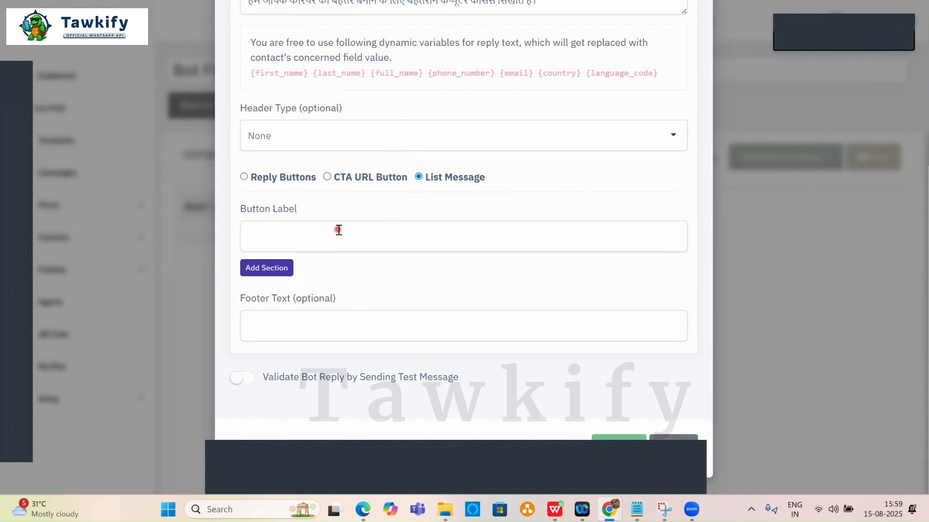
left_click(244, 176)
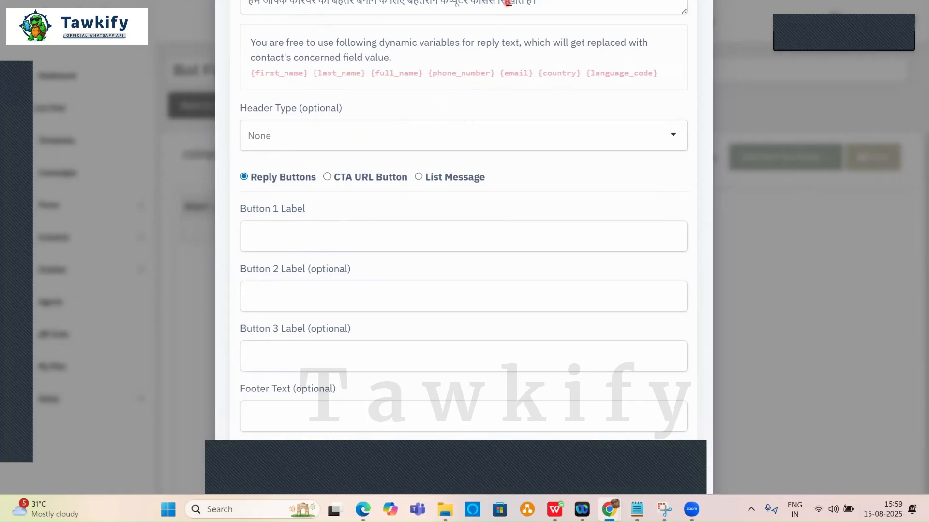
key("alt+Tab")
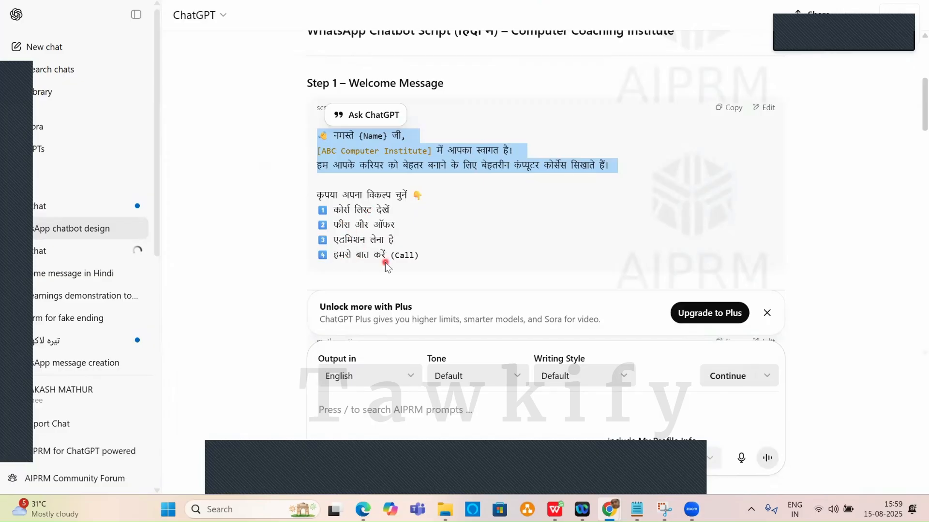
Select the first option line कोर्स लिस्ट देखें in ChatGPT and focus Tawkify's first button label.
key("alt+Tab")
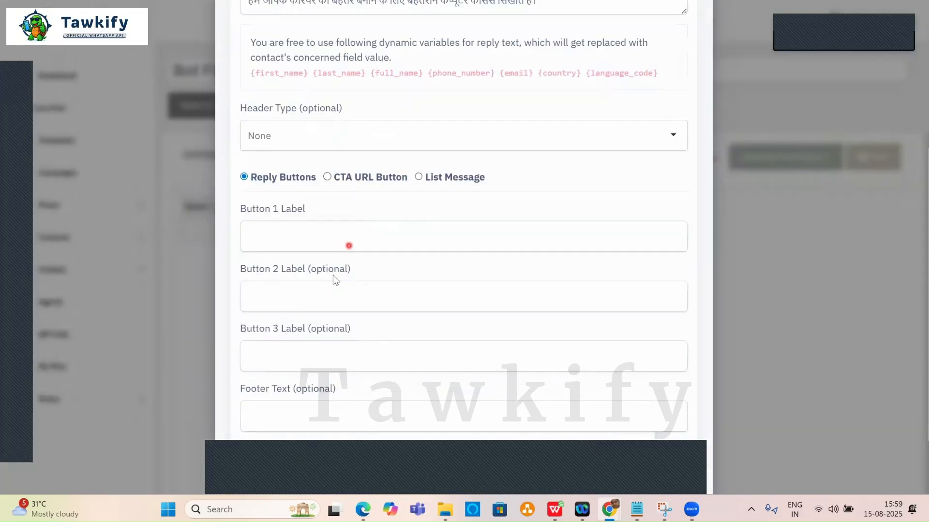
key("alt+Tab")
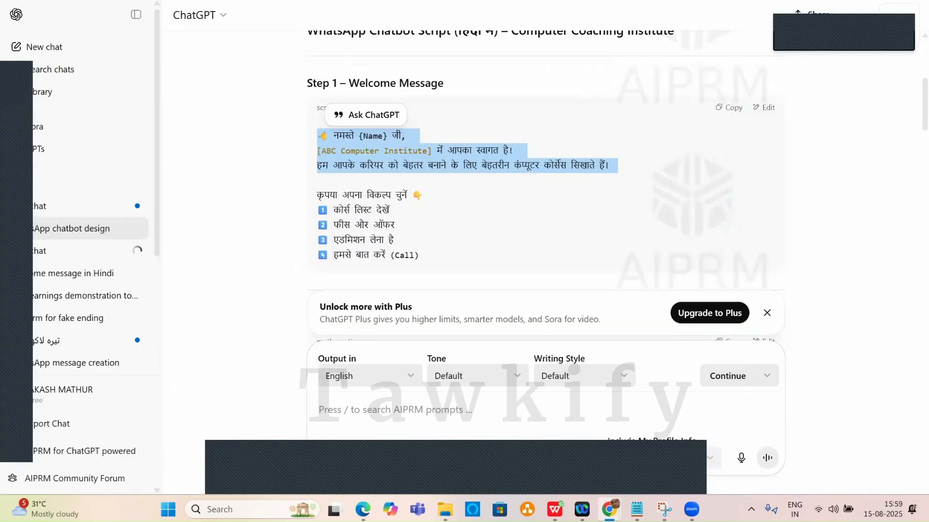
left_click_drag(337, 208, 393, 209)
left_click(394, 209)
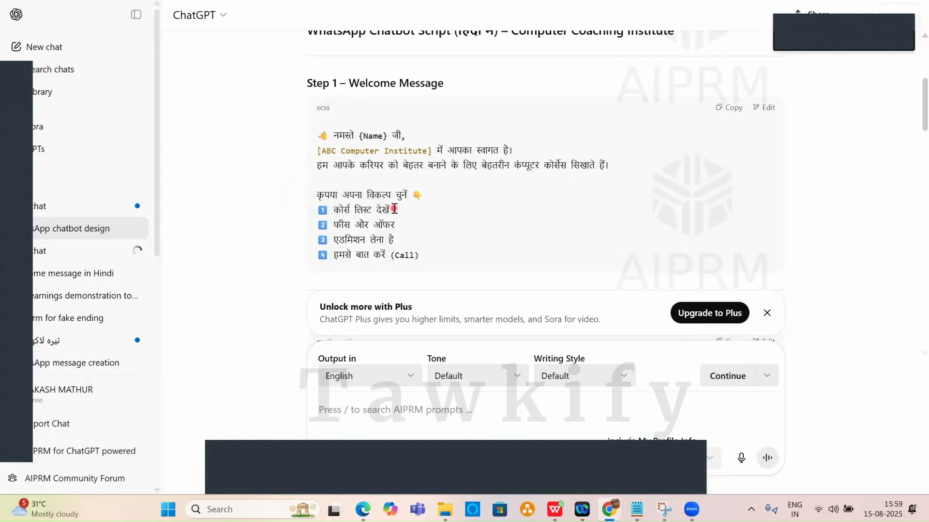
left_click_drag(333, 209, 380, 209)
left_click(362, 211)
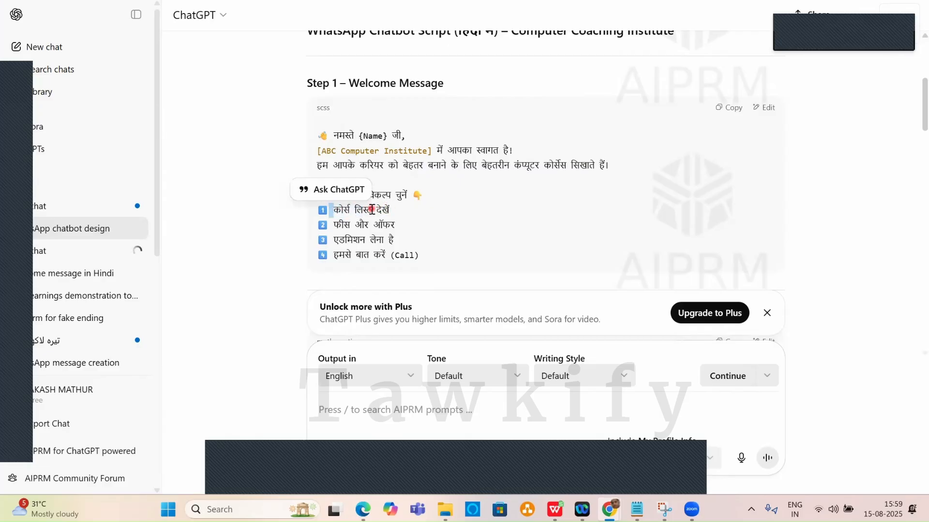
left_click(388, 209, "shift")
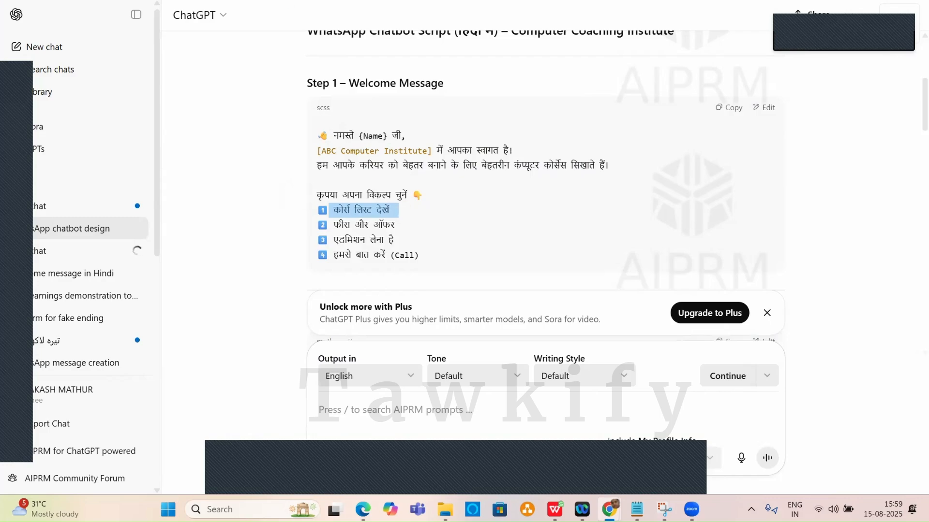
key("alt+Tab")
left_click(315, 234)
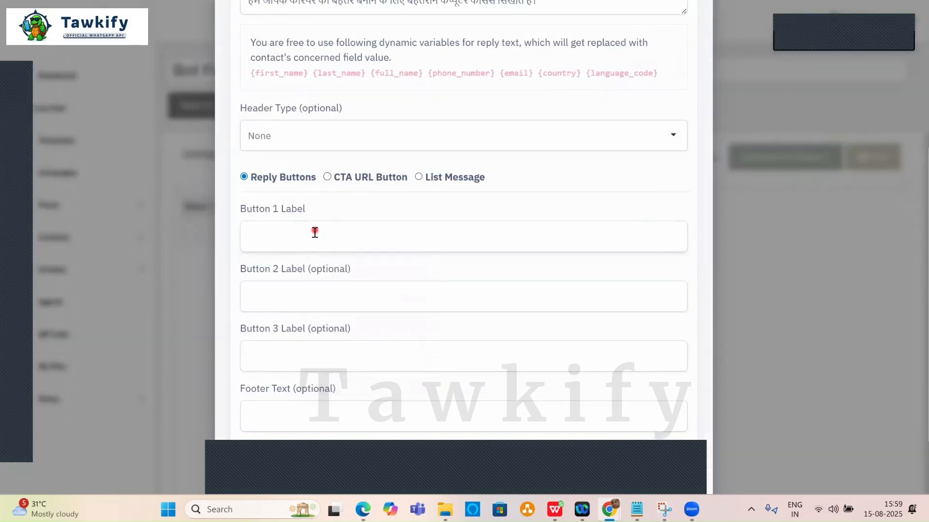
Open Google Input Tools and copy the Hindi menu lines through हमसे बात करें (Call).
key("alt+Tab")
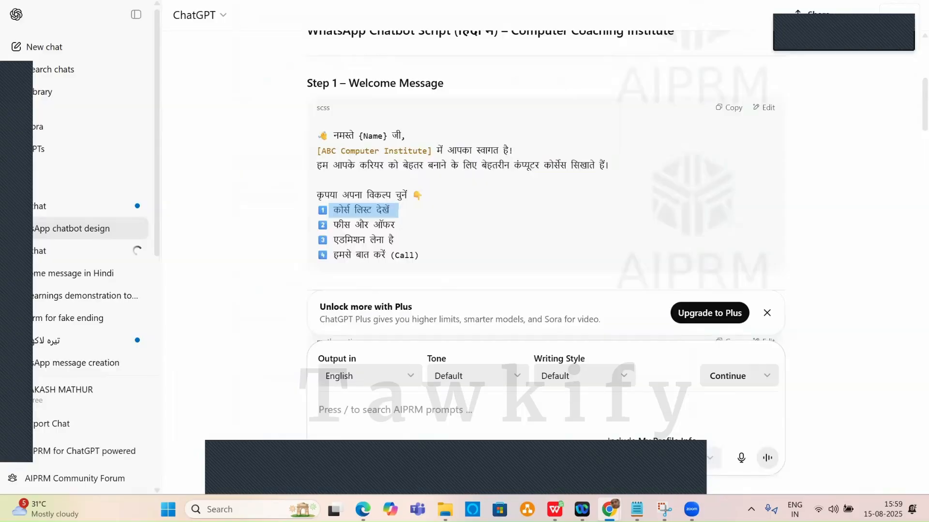
key("alt+Tab")
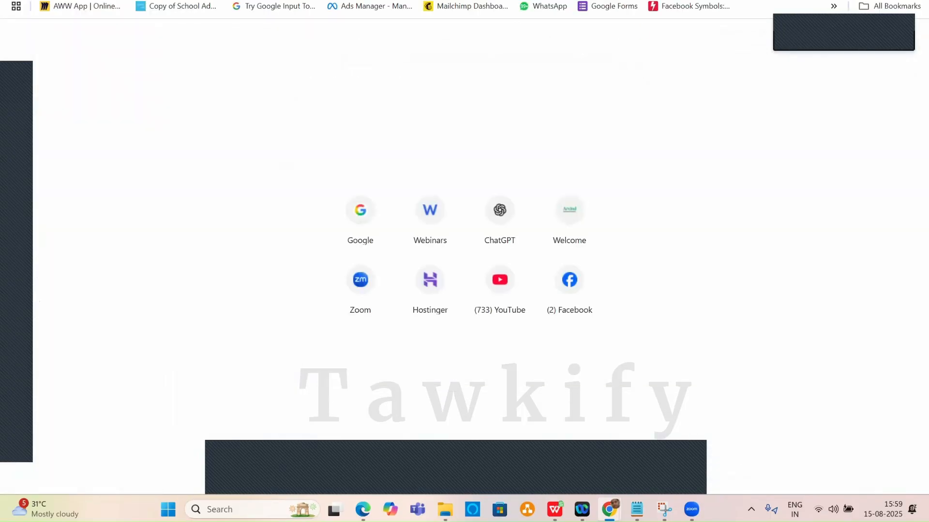
left_click(265, 7)
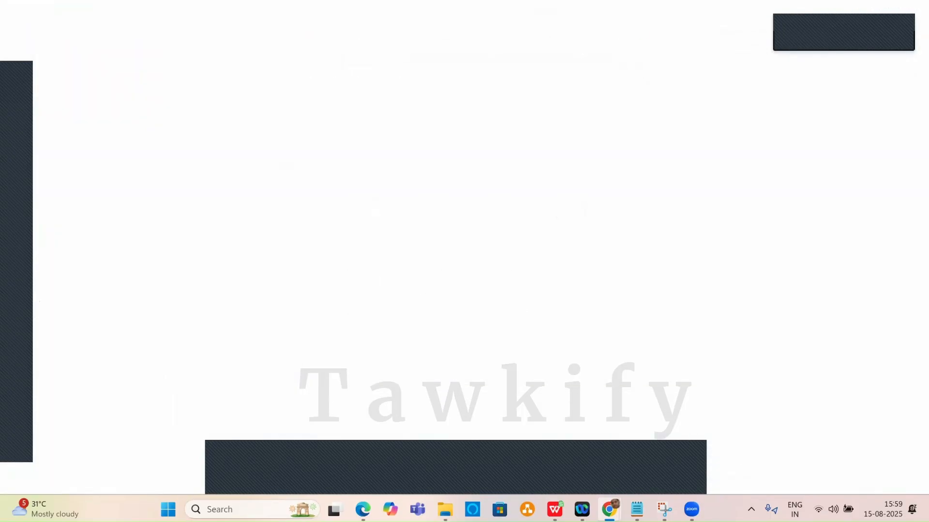
key("alt+Tab")
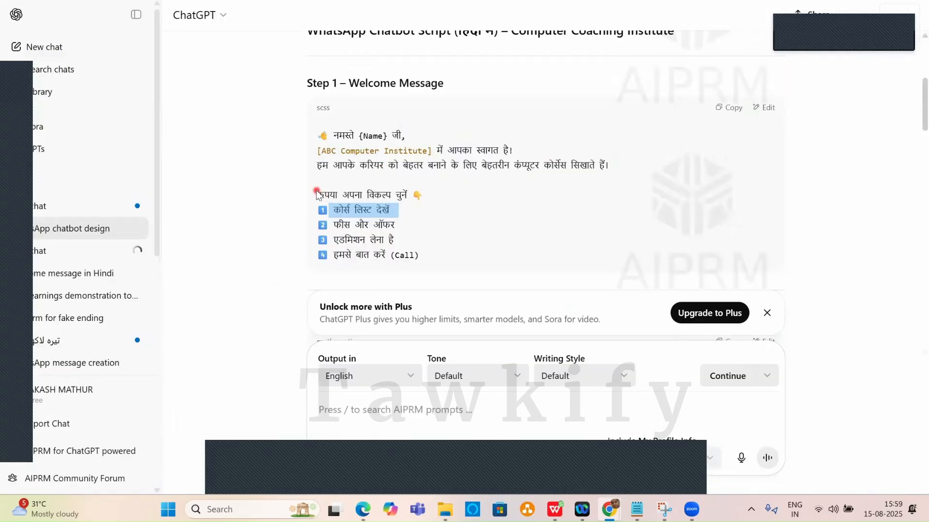
left_click_drag(317, 193, 448, 259)
left_click(448, 258, "shift")
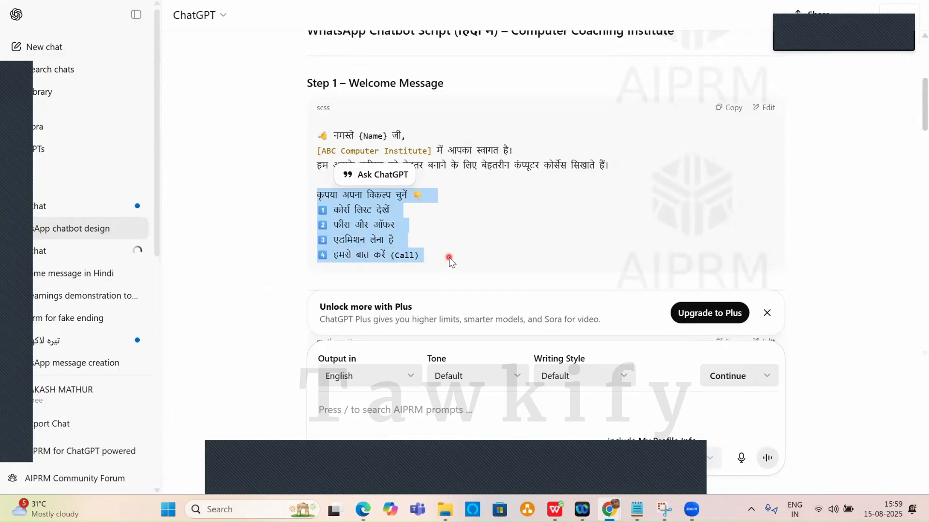
key("ctrl+c")
key("alt+Tab")
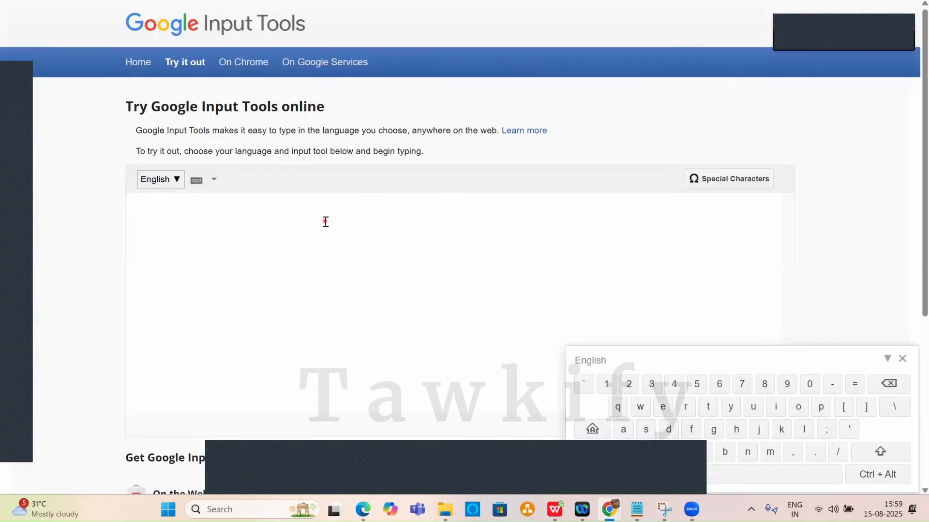
Paste the menu into Input Tools and set Button 1's label to कोर्स लिस्ट देखें without the leading space.
key("ctrl+v")
left_click_drag(154, 221, 227, 222)
key("ctrl+c")
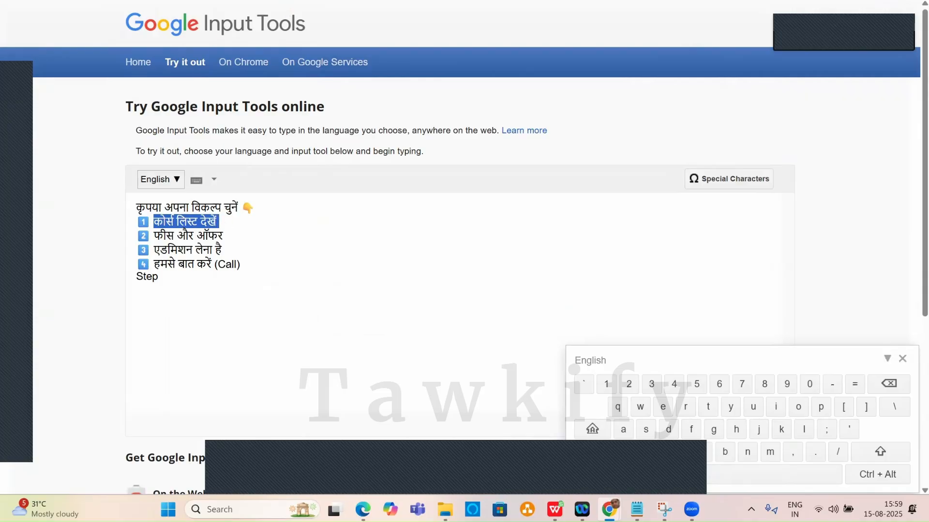
key("alt+Tab")
key("ctrl+v")
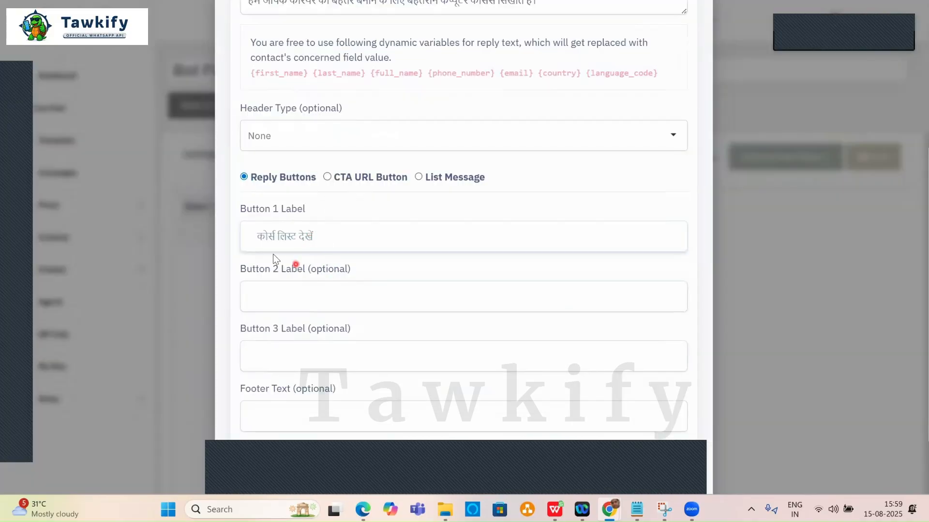
left_click(260, 239)
key("BackSpace")
key("BackSpace")
key("BackSpace")
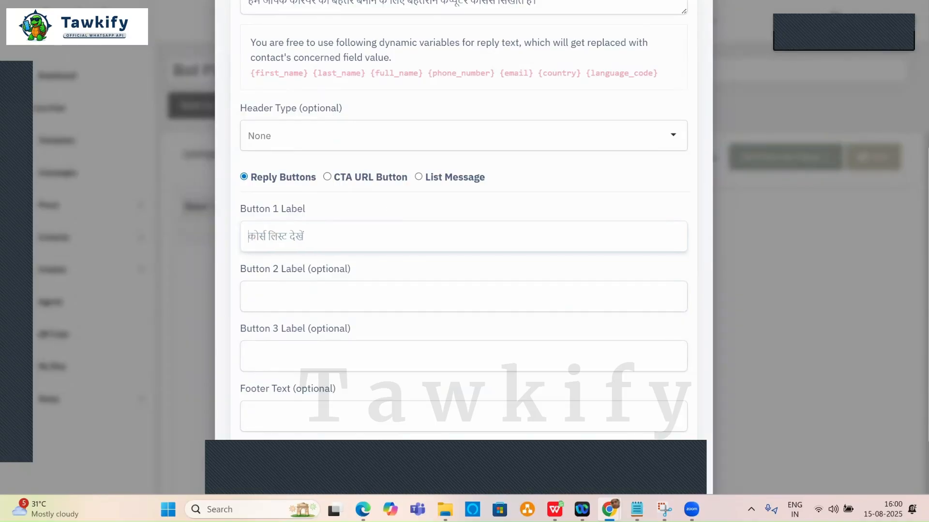
Set Button 2's label to एडमिशन लेना है, then select the हमसे बात करें option.
key("alt+Tab")
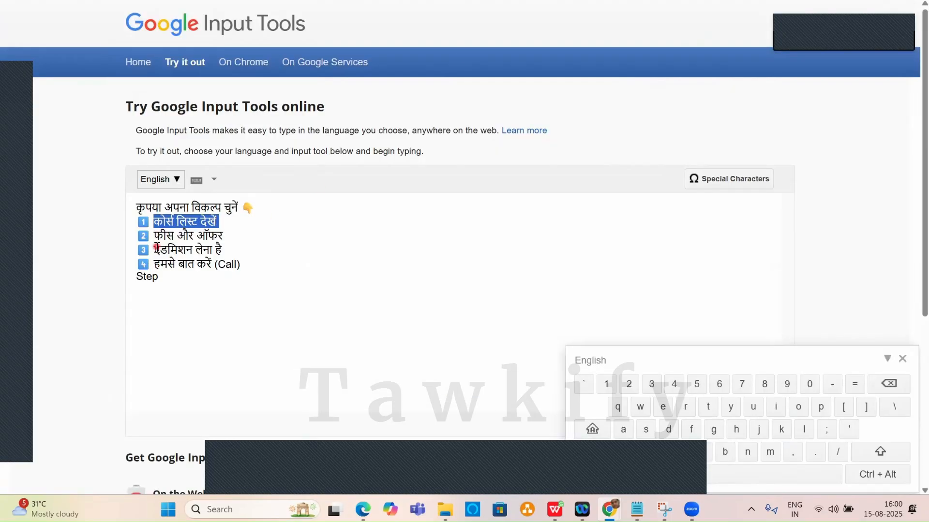
left_click_drag(153, 250, 229, 250)
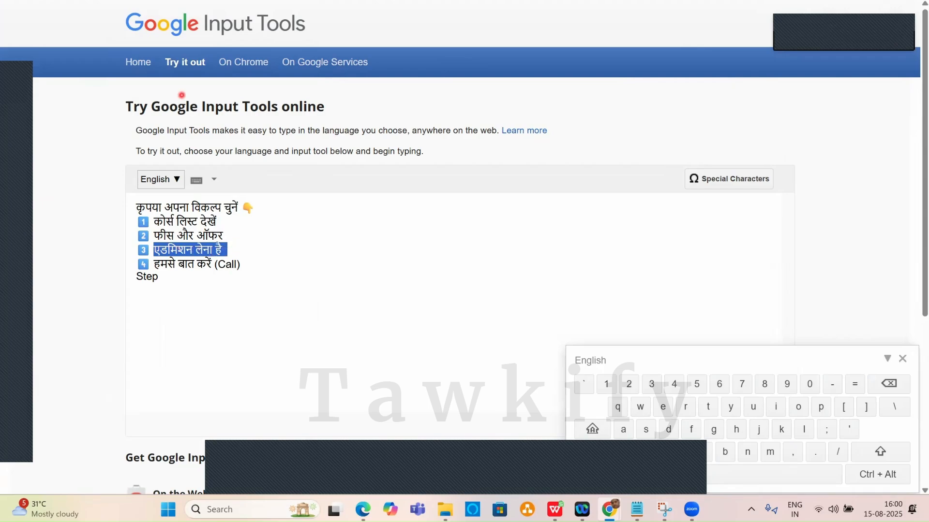
key("ctrl+c")
key("alt+Tab")
left_click(276, 293)
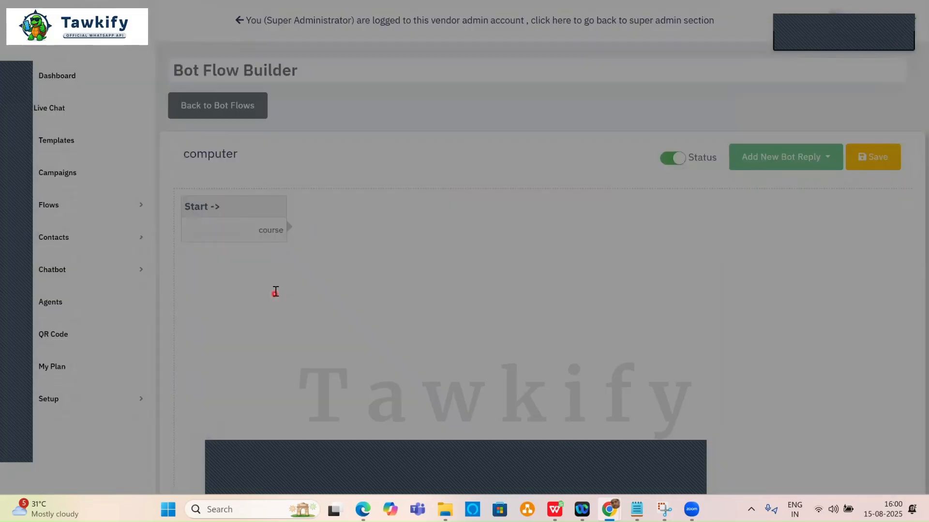
key("ctrl+v")
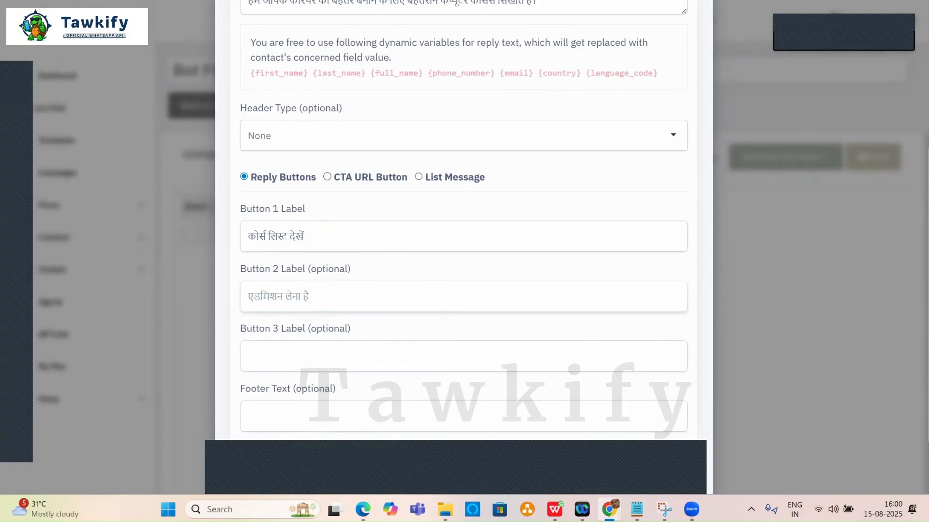
key("alt+Tab")
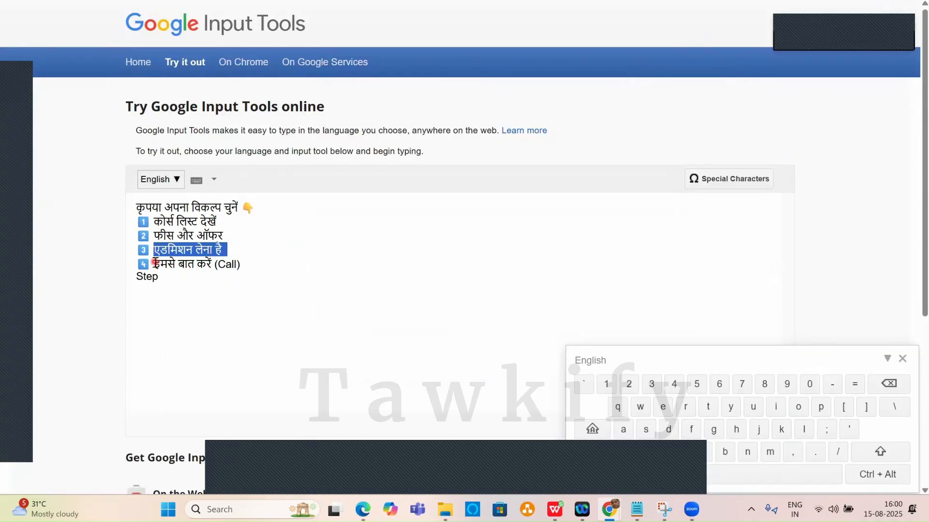
left_click_drag(154, 264, 240, 265)
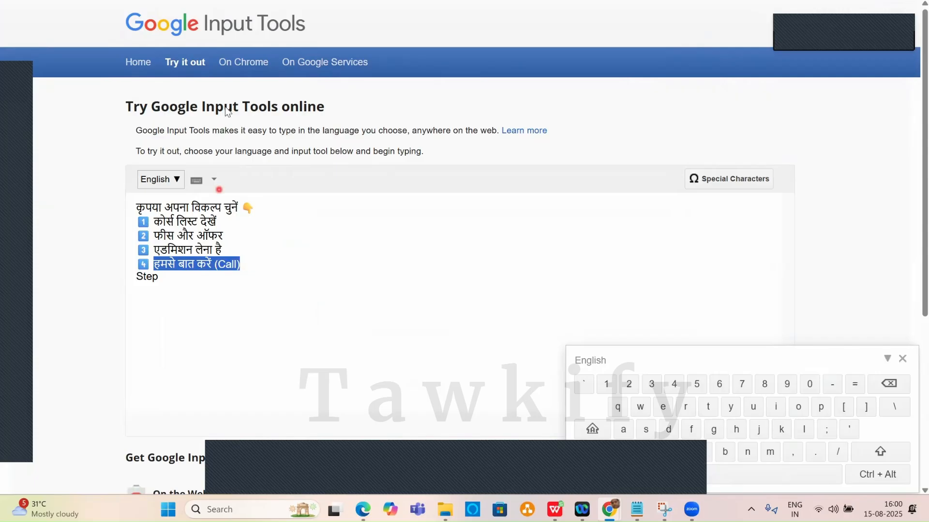
key("alt+Tab")
Paste the fourth option as the third button label and create the first_welcome reply.
scroll(296, 315, "down", 2)
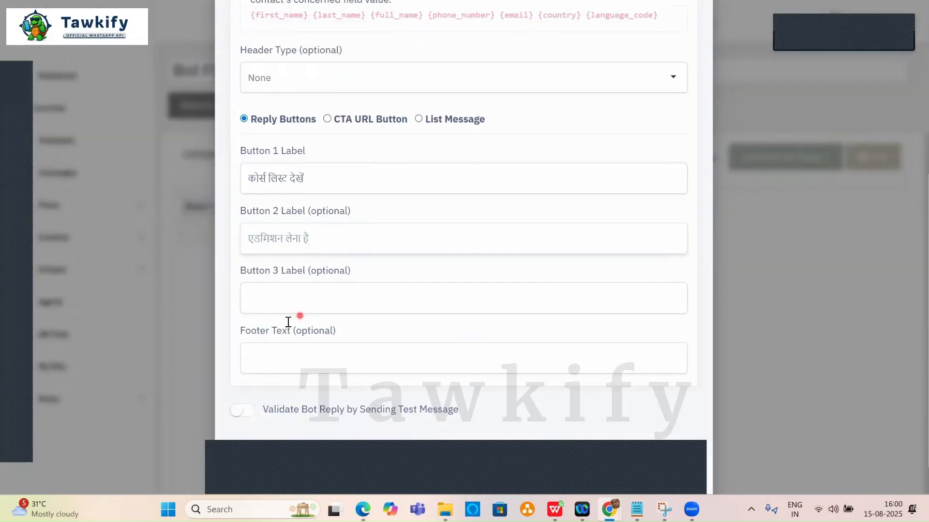
left_click(278, 261)
key("ctrl+v")
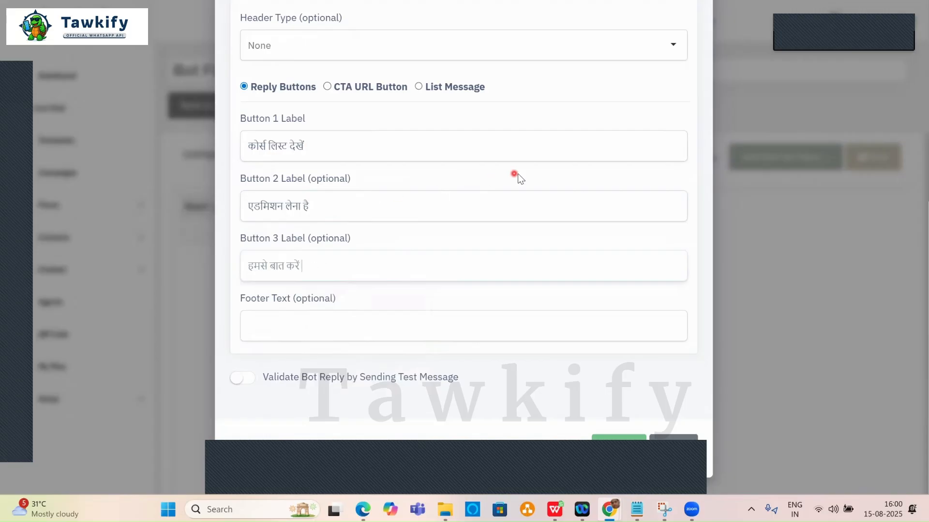
left_click(619, 438)
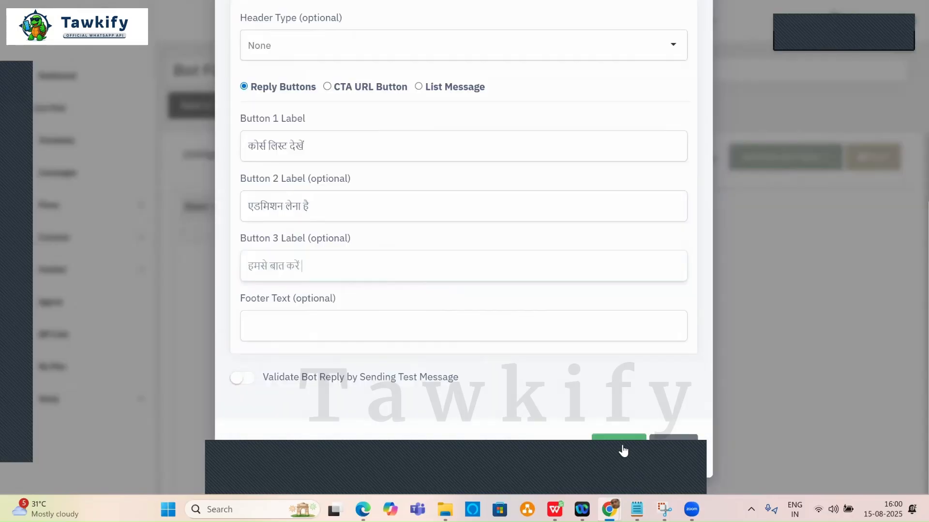
left_click(623, 451)
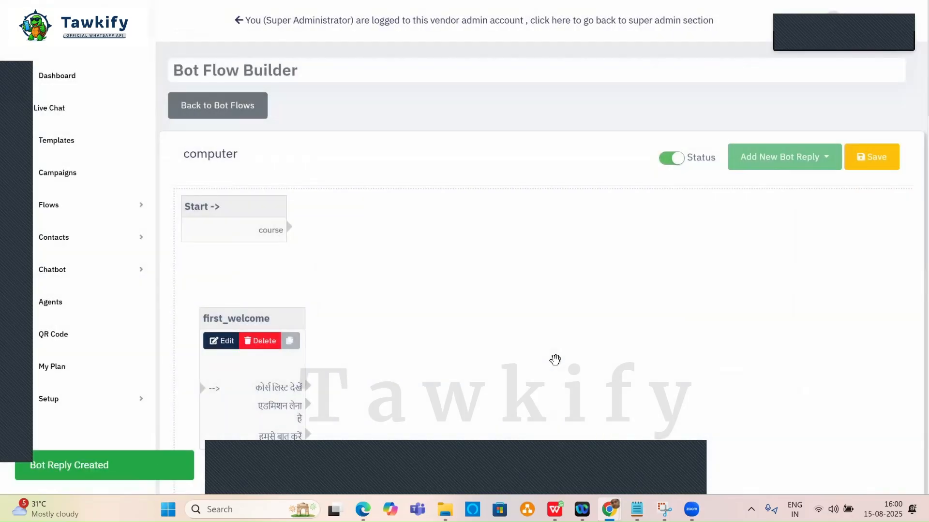
Place first_welcome beside Start and connect Start's course trigger to it.
left_click_drag(290, 337, 457, 218)
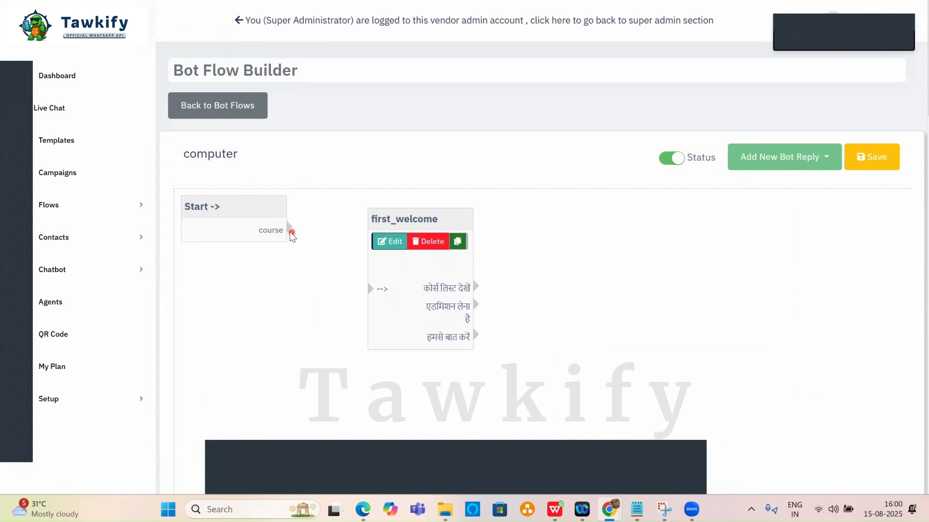
left_click_drag(289, 229, 370, 289)
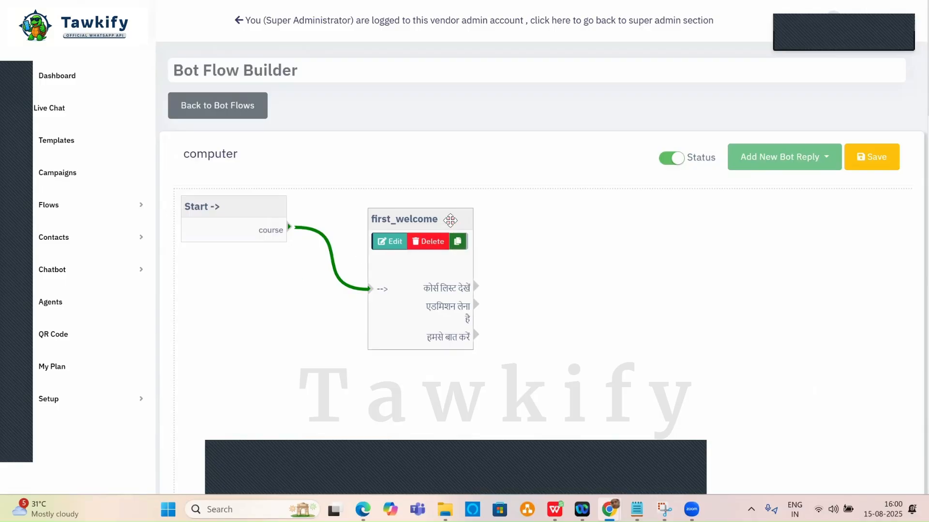
left_click_drag(451, 219, 452, 212)
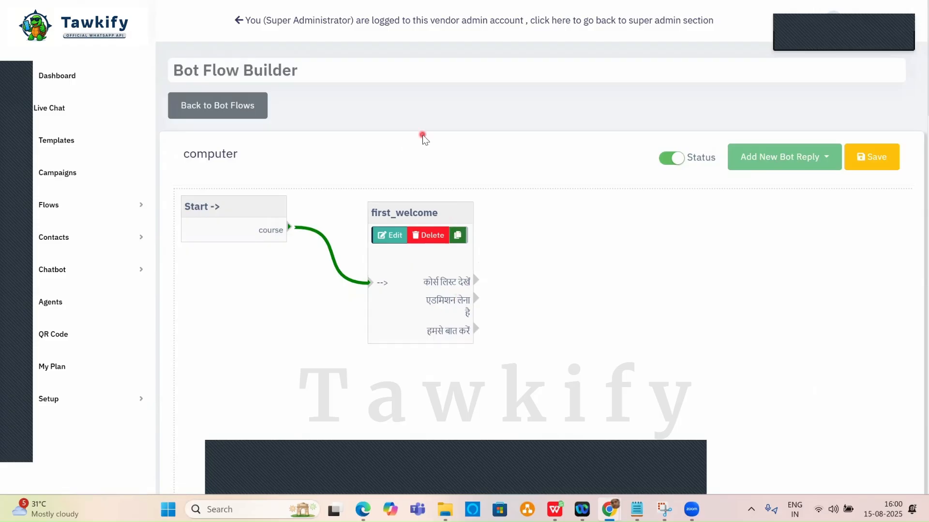
key("ctrl+Tab")
scroll(506, 146, "down", 3)
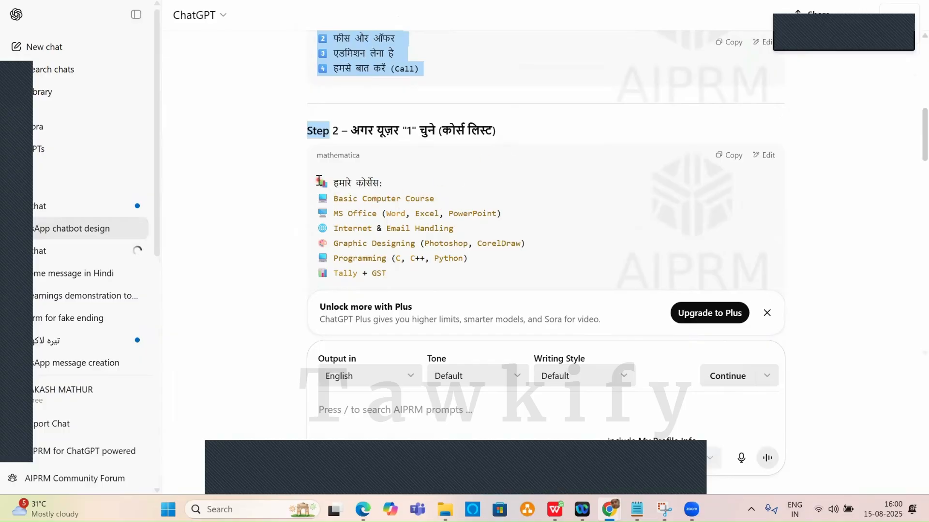
Select ChatGPT's Step 2 course list through the fee question for copying.
left_click_drag(319, 179, 392, 277)
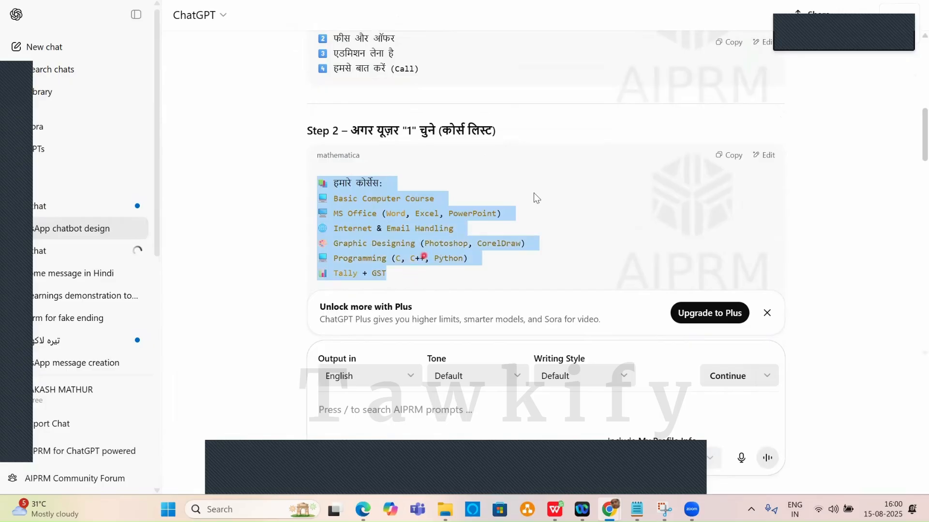
scroll(536, 198, "down", 3)
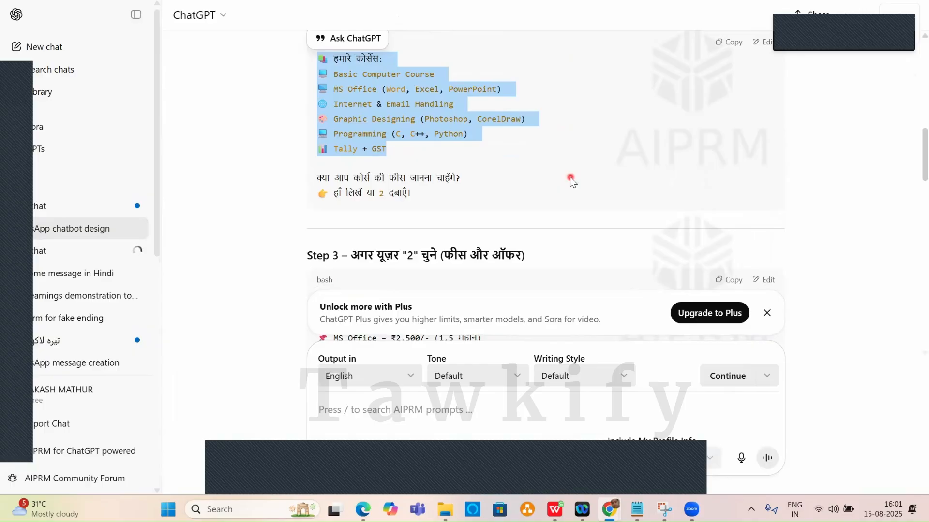
left_click(467, 177)
left_click_drag(463, 177, 319, 57)
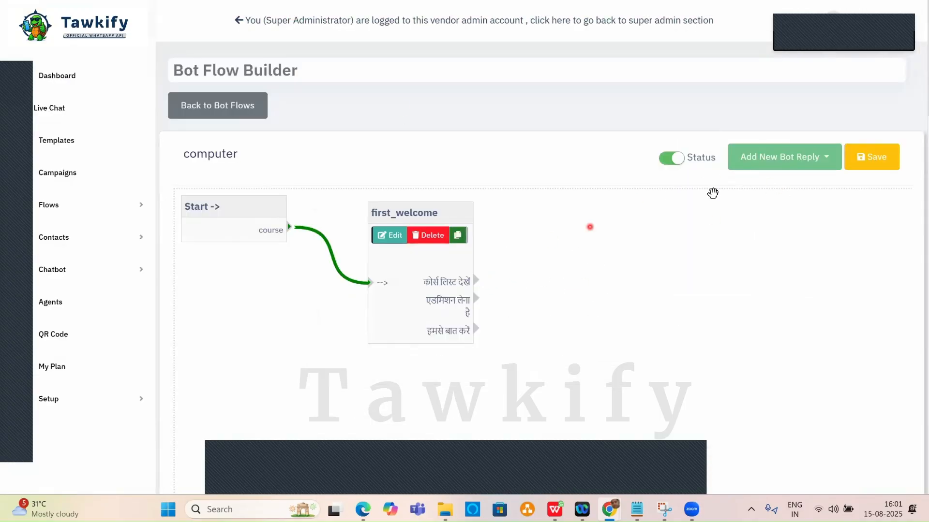
Save the flow and start a new Advance Interactive Bot Reply.
left_click(795, 162)
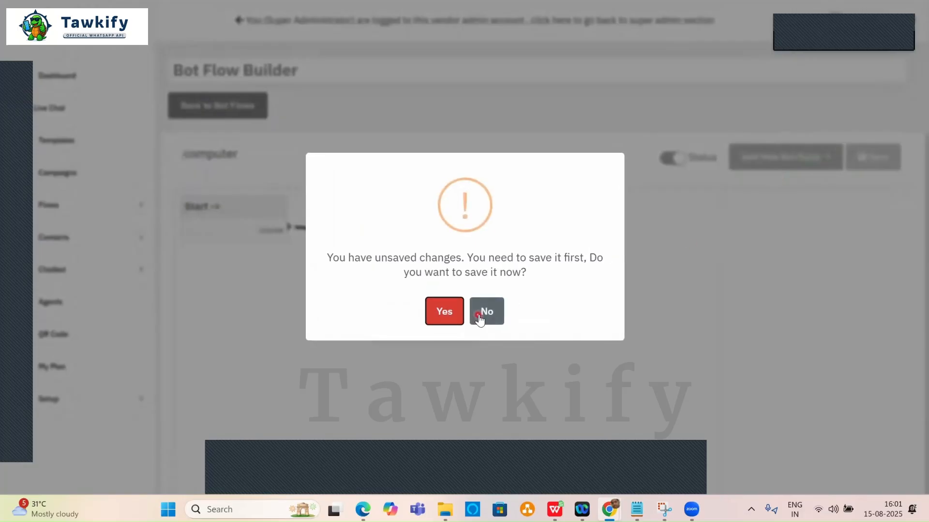
left_click(441, 310)
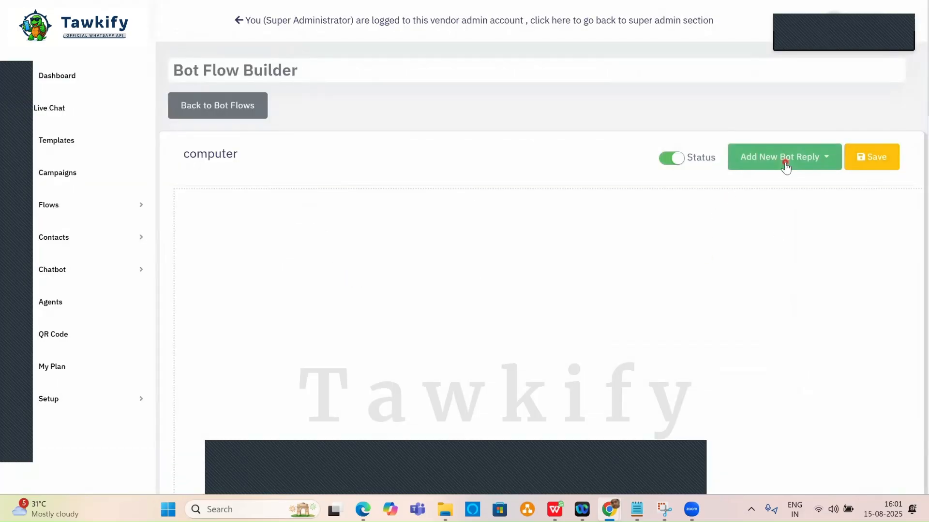
left_click(784, 165)
left_click(752, 240)
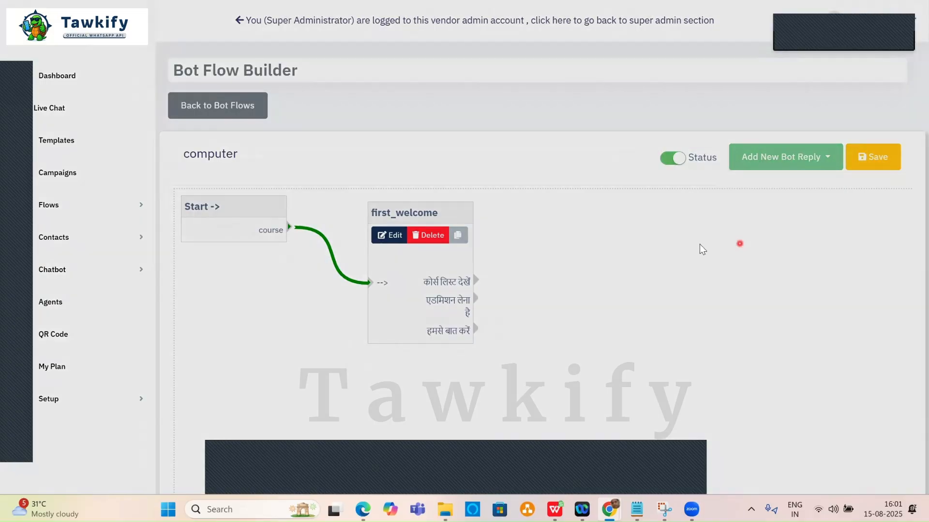
Name the reply flow2 and paste the course list with the fee question as its text.
left_click(375, 109)
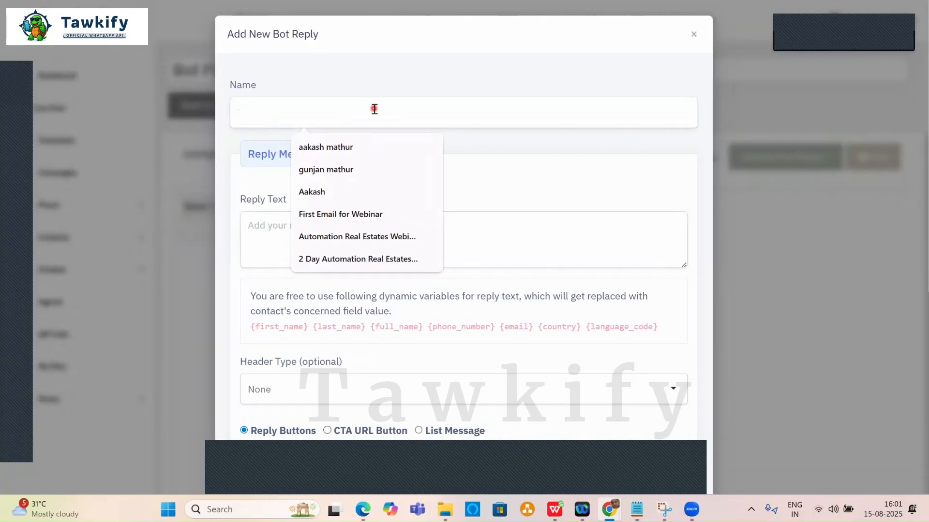
type("fol")
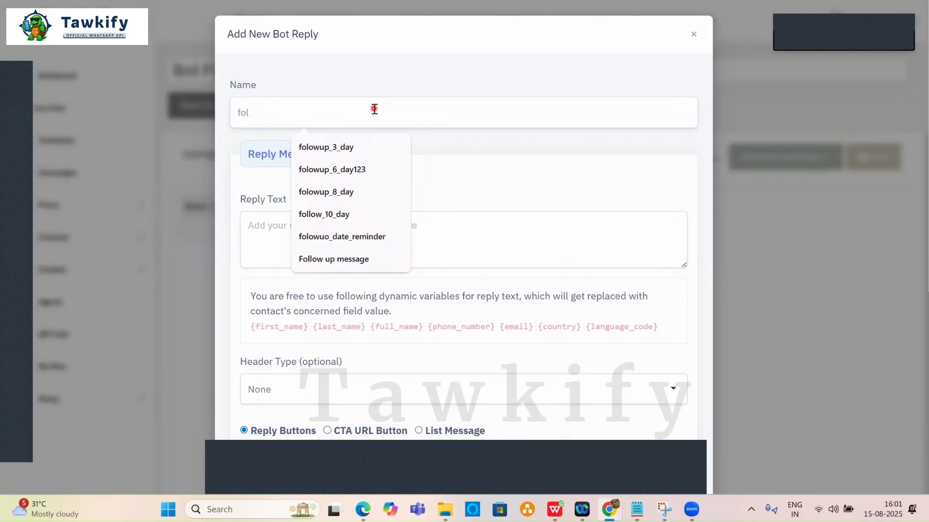
key("BackSpace")
key("BackSpace")
type("low2")
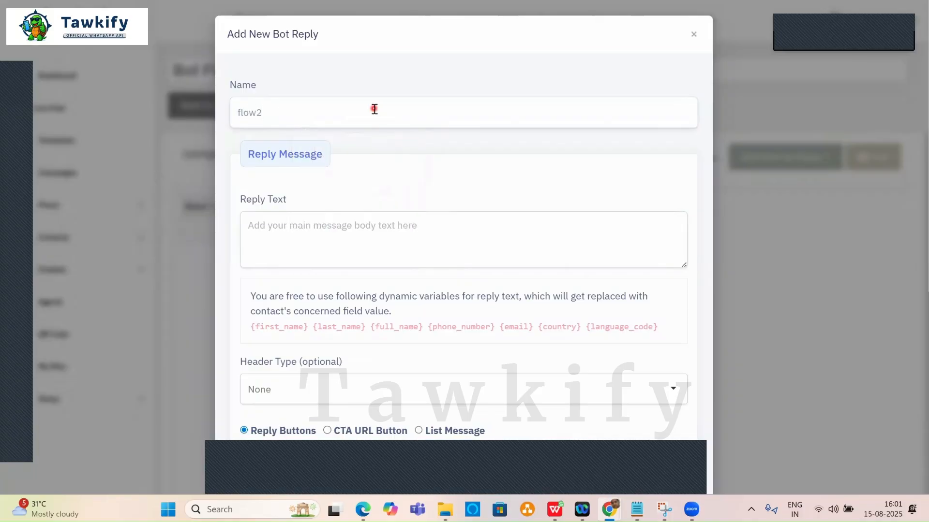
left_click(364, 227)
key("ctrl+v")
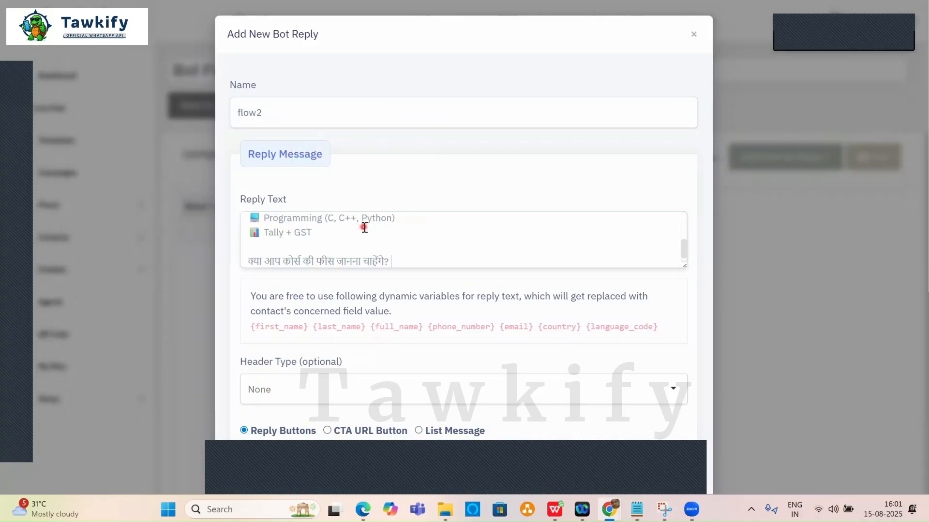
scroll(424, 241, "up", 5)
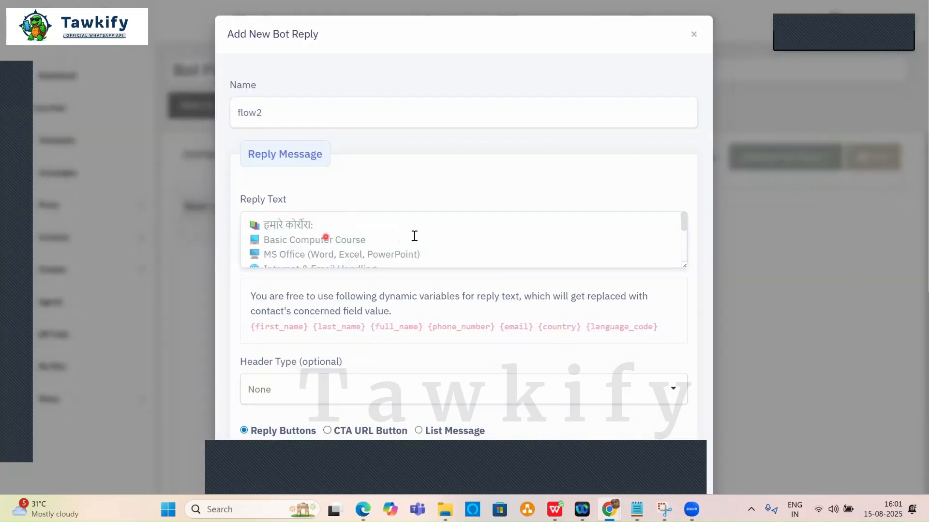
scroll(485, 234, "down", 5)
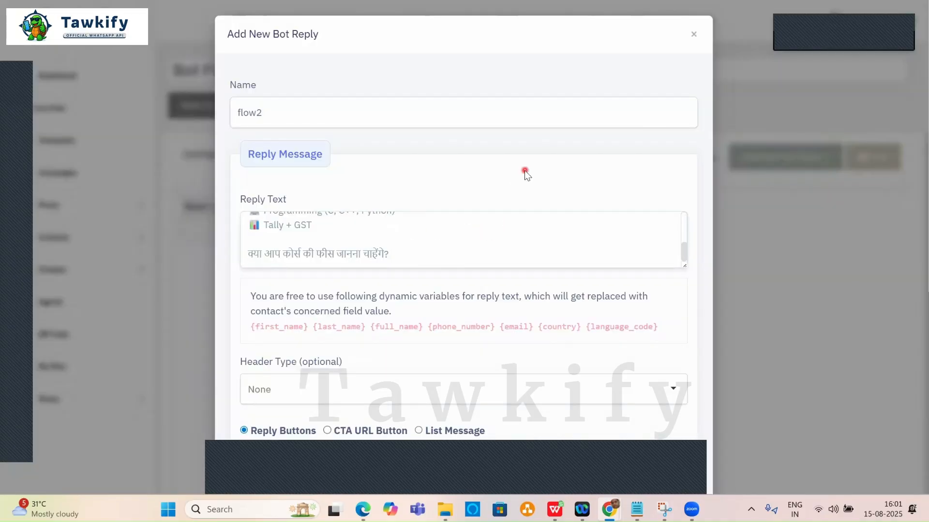
scroll(524, 171, "down", 3)
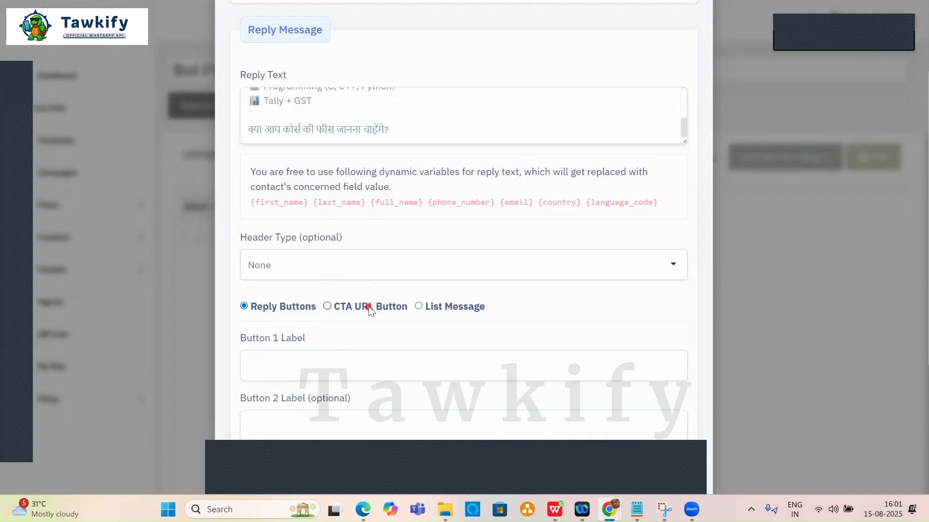
scroll(368, 304, "down", 3)
Give flow2 the buttons Yes and No and create the reply.
left_click(299, 242)
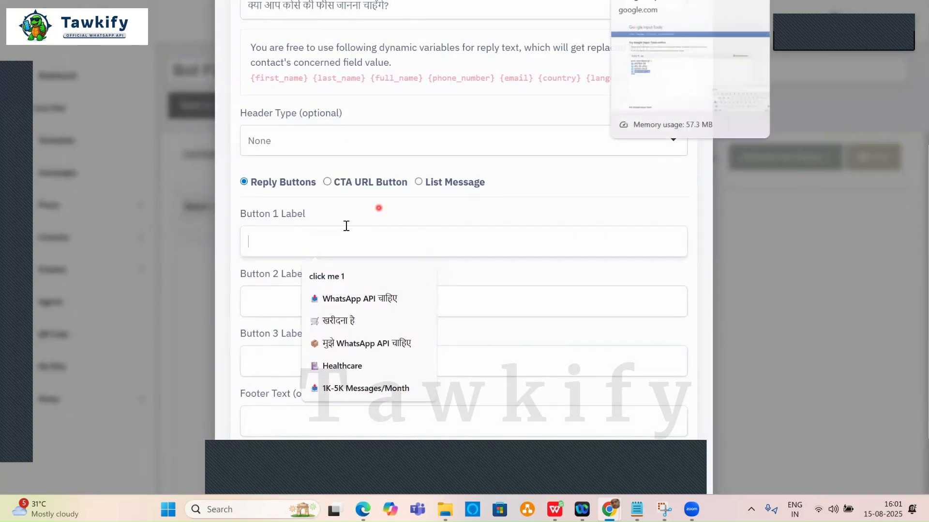
left_click(333, 241)
type("Yes")
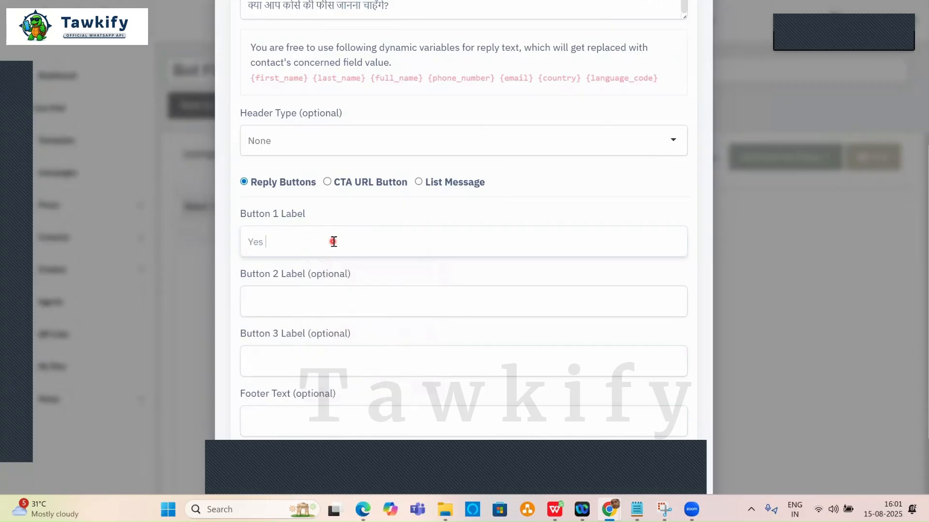
left_click(306, 302)
type("No")
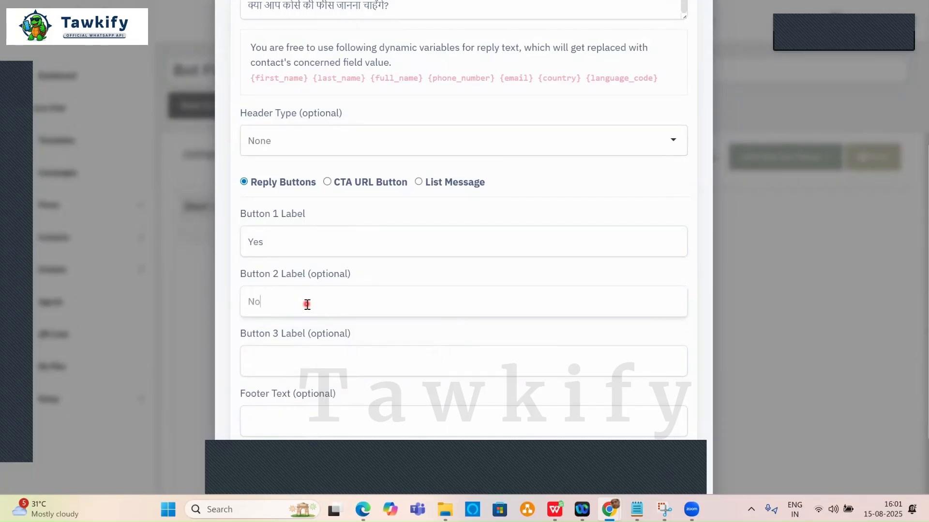
scroll(545, 174, "down", 2)
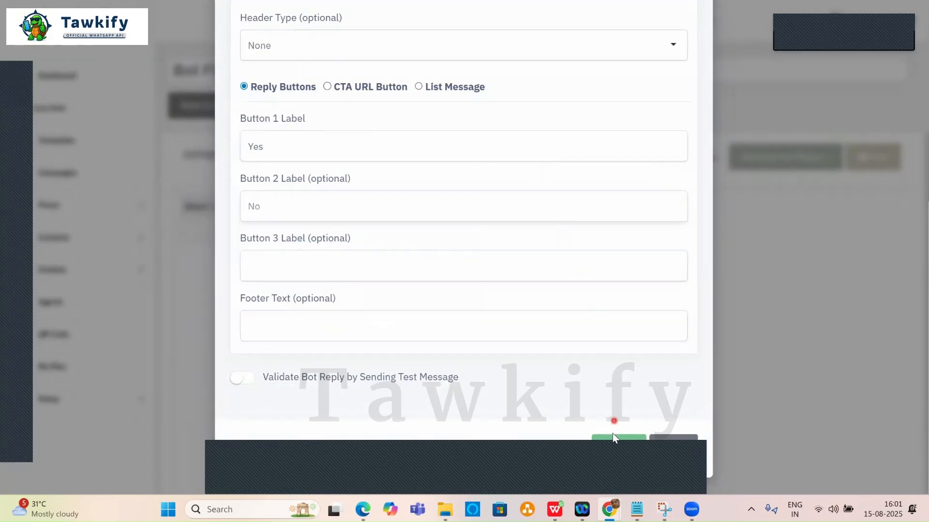
left_click(615, 441)
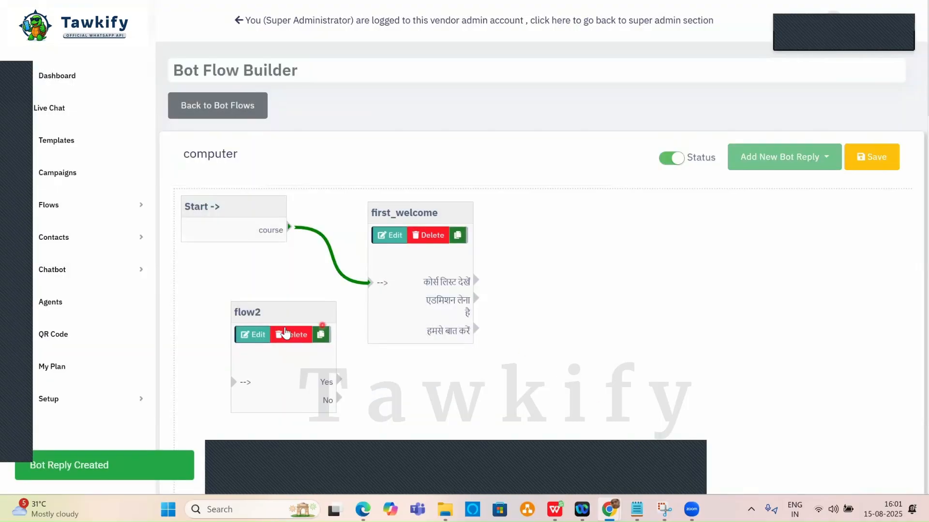
Place flow2 right of first_welcome, wire the कोर्स लिस्ट देखें button to it, and save.
left_click_drag(289, 312, 617, 225)
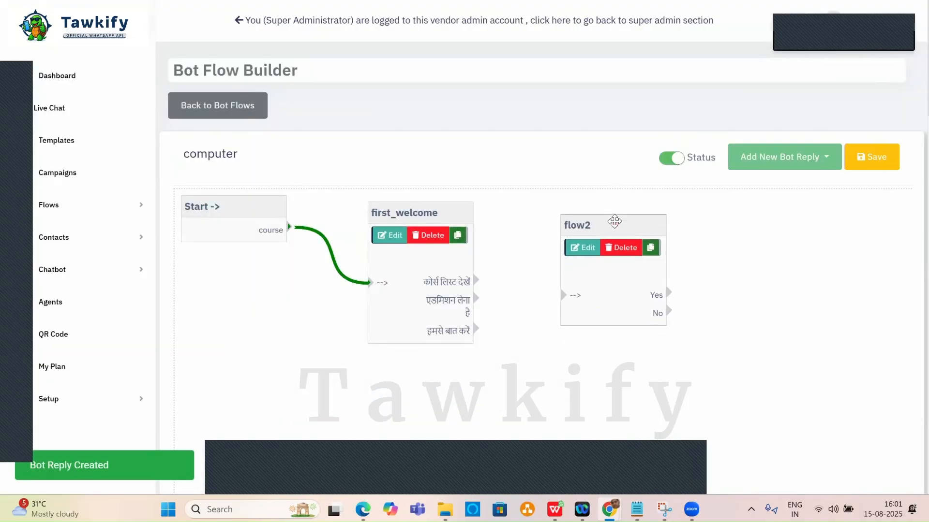
left_click_drag(476, 281, 566, 305)
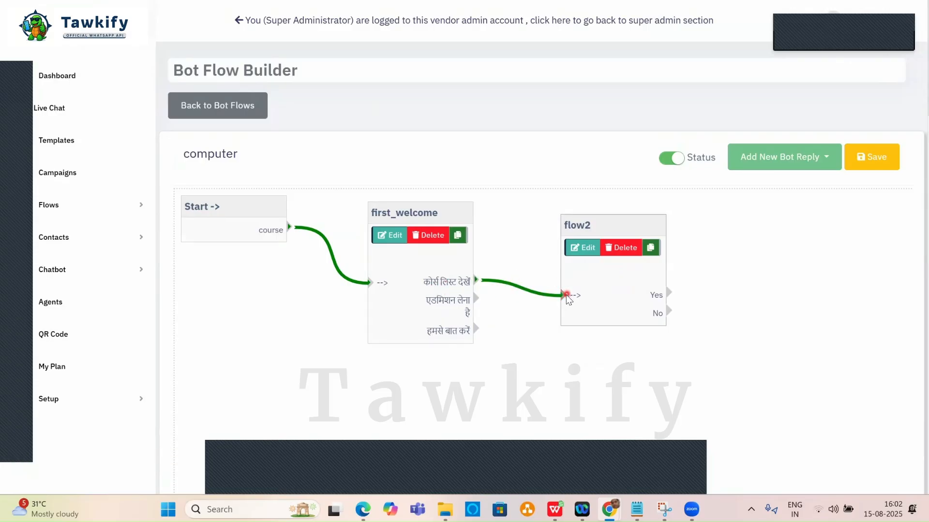
left_click(871, 161)
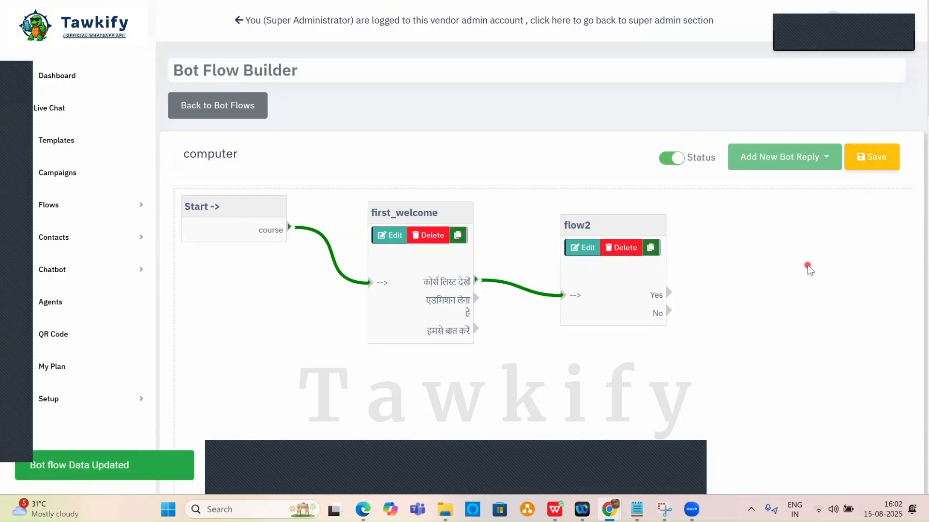
left_click(807, 267)
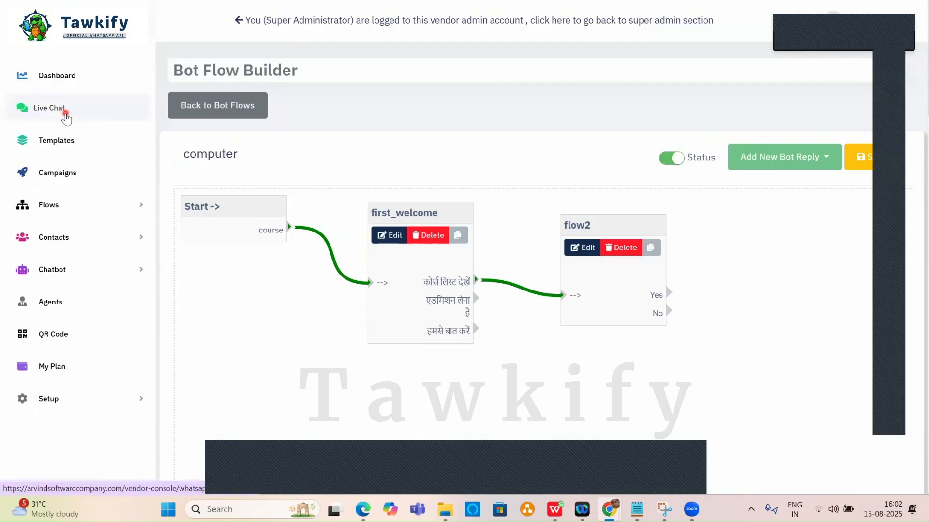
Open Live Chat to view the 'Course' message answered by the Hindi three-button welcome.
left_click(64, 113)
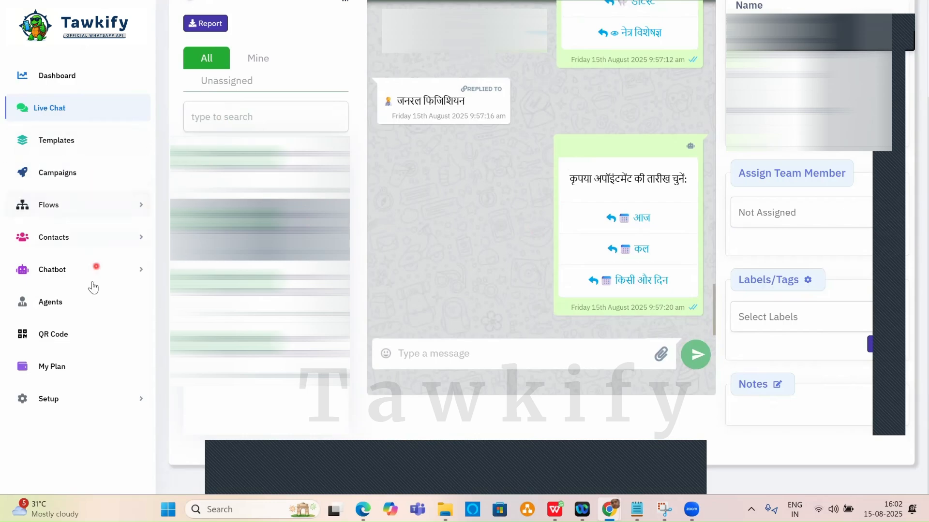
left_click(63, 272)
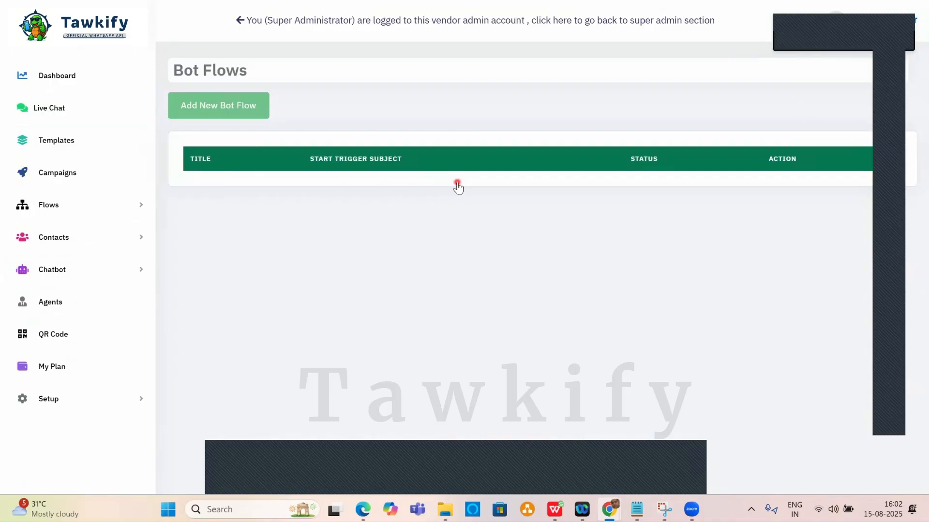
scroll(457, 277, "down", 3)
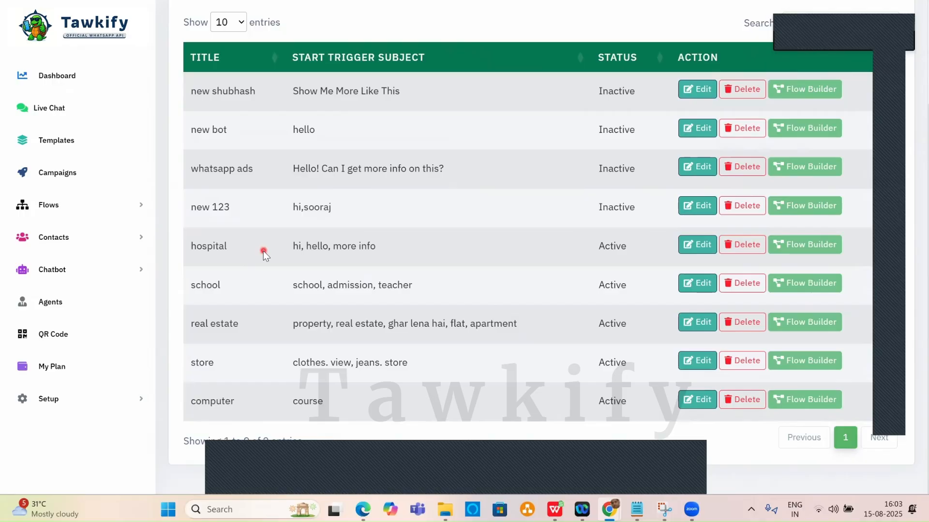
left_click(54, 112)
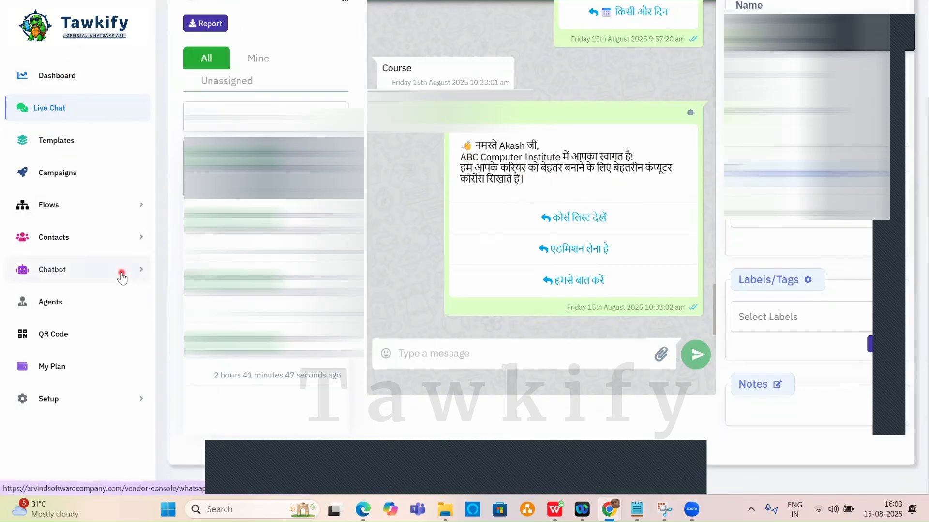
Go to Chatbot > Flow Maker and open the Flow Builder for the computer flow.
left_click(106, 271)
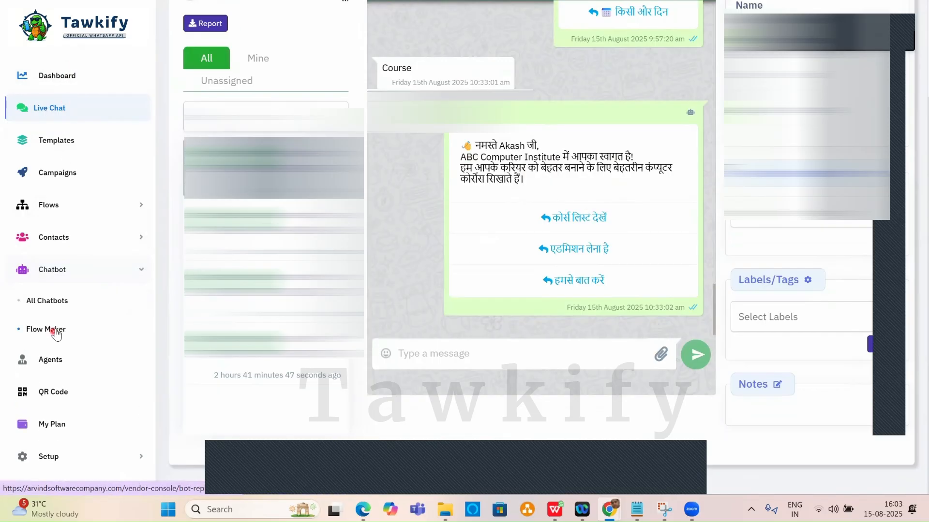
right_click(61, 331)
left_click(73, 345)
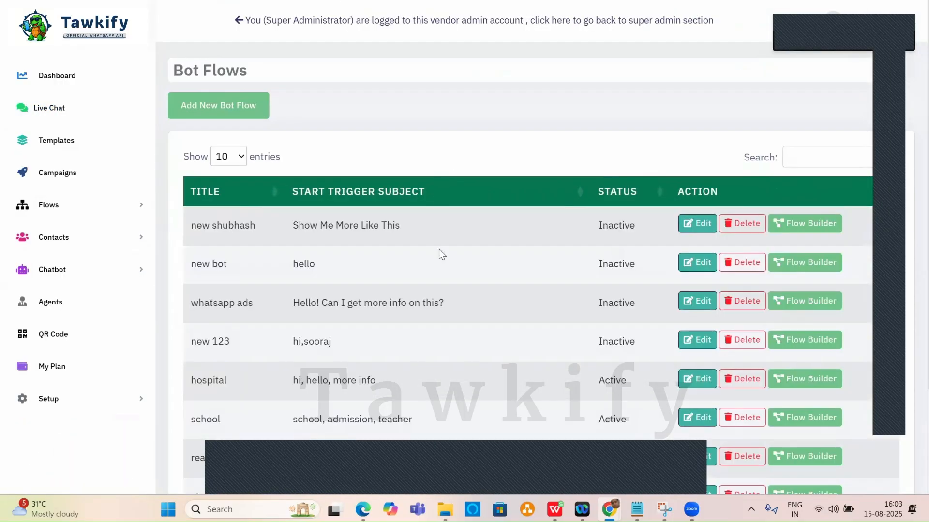
scroll(440, 256, "down", 3)
left_click(806, 397)
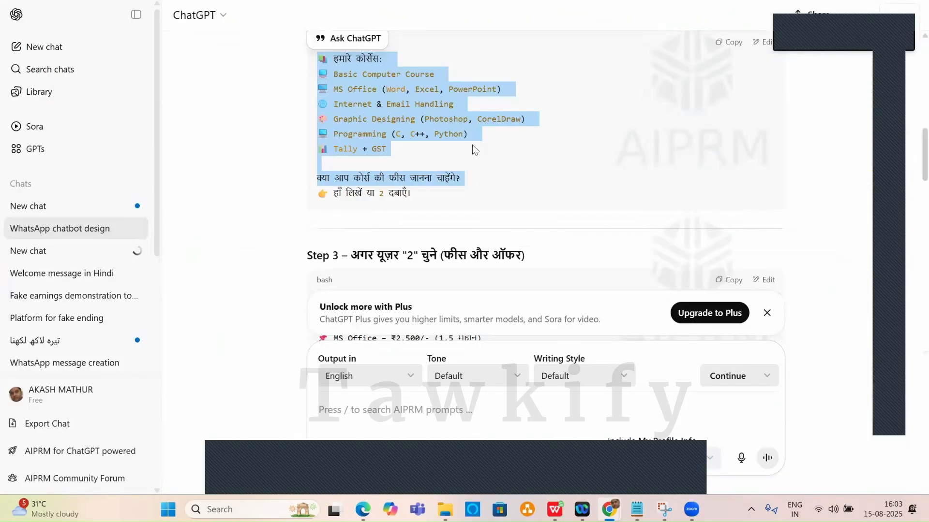
Copy the fees and offer lines from ChatGPT's Step 3 code block.
scroll(472, 144, "down", 3)
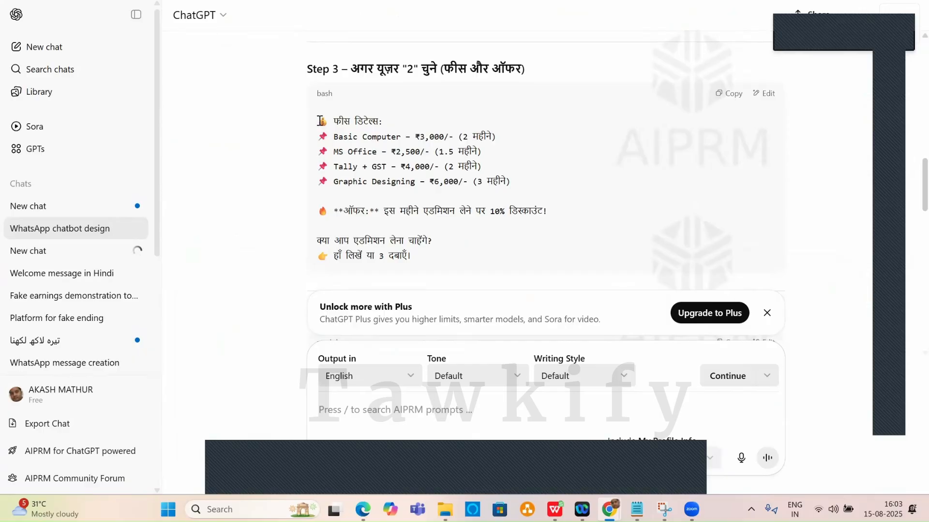
left_click_drag(317, 121, 557, 212)
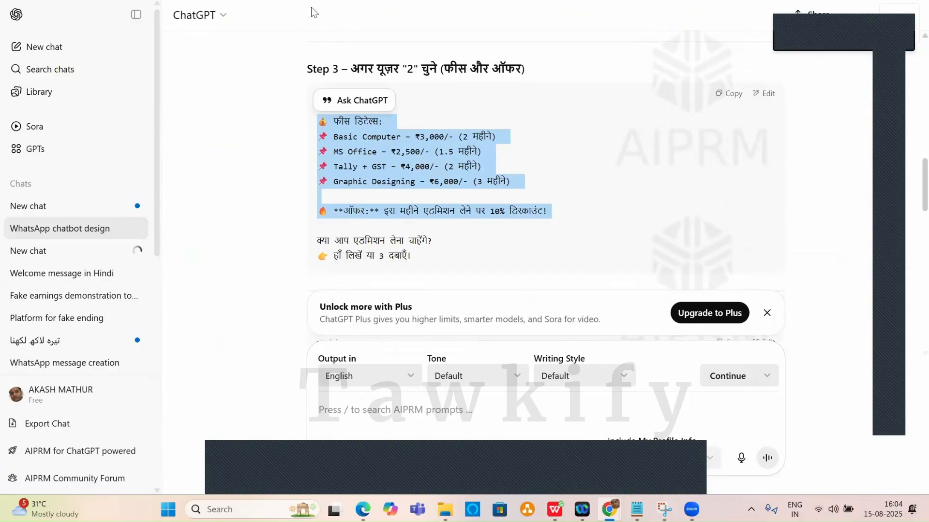
key("ctrl+Tab")
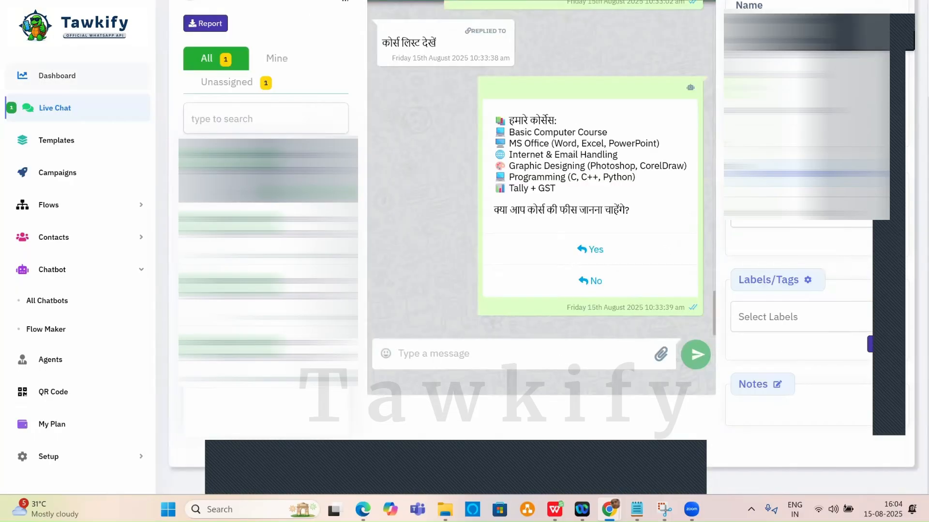
Save the computer flow and open an empty Advance Interactive Bot Reply form.
key("ctrl+Tab")
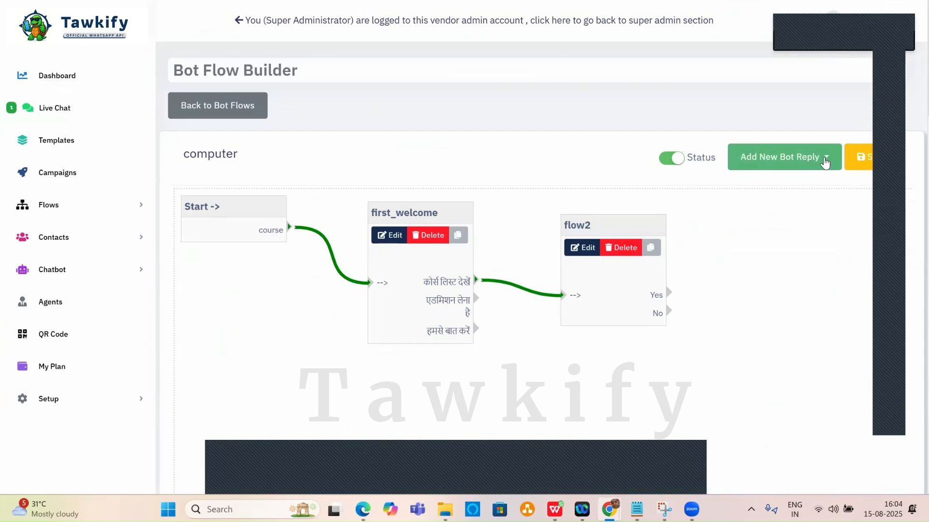
left_click(825, 164)
left_click(814, 280)
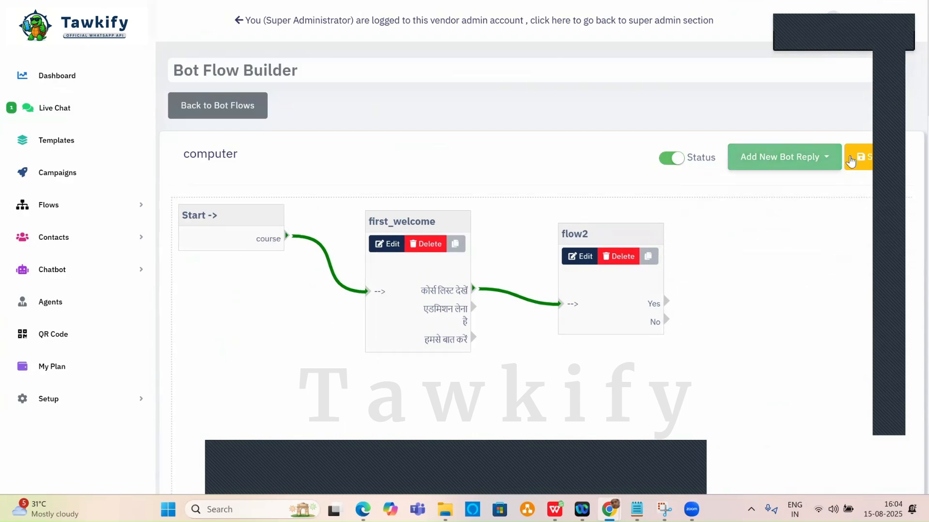
left_click(850, 164)
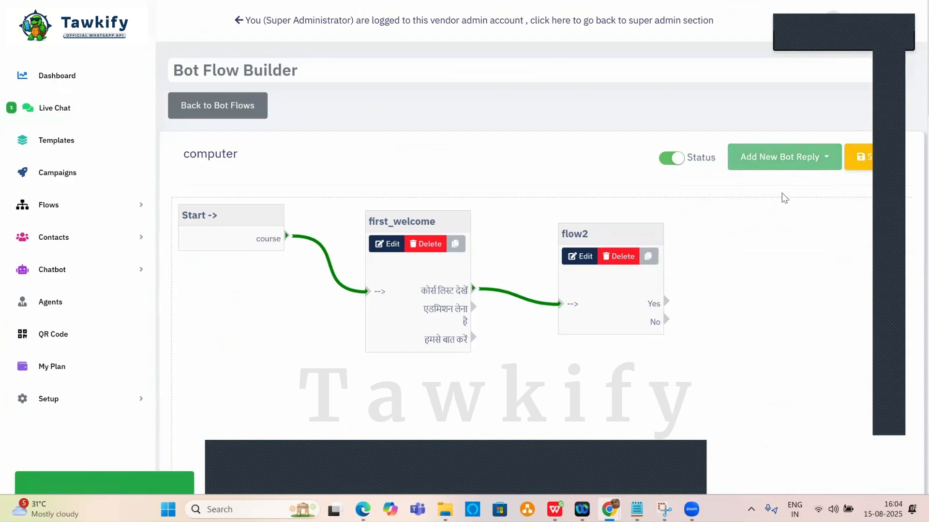
left_click(828, 159)
left_click(791, 238)
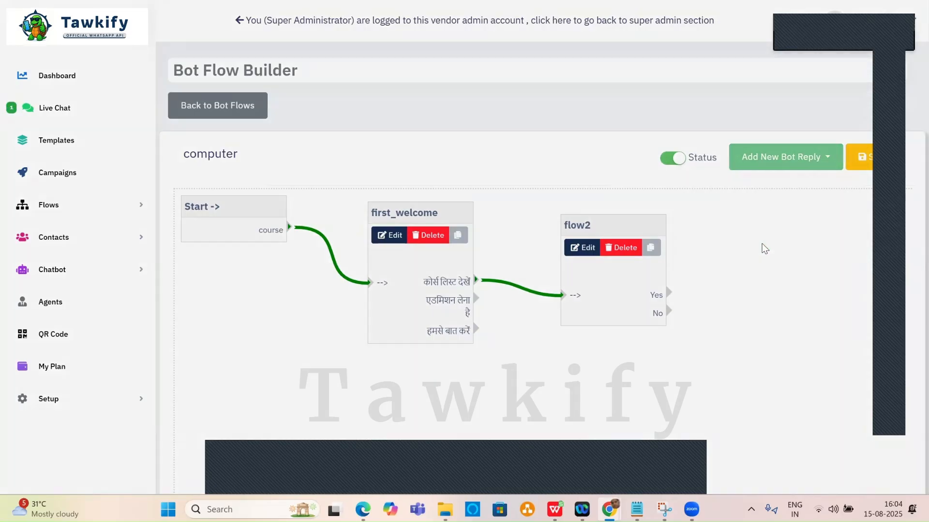
left_click(297, 118)
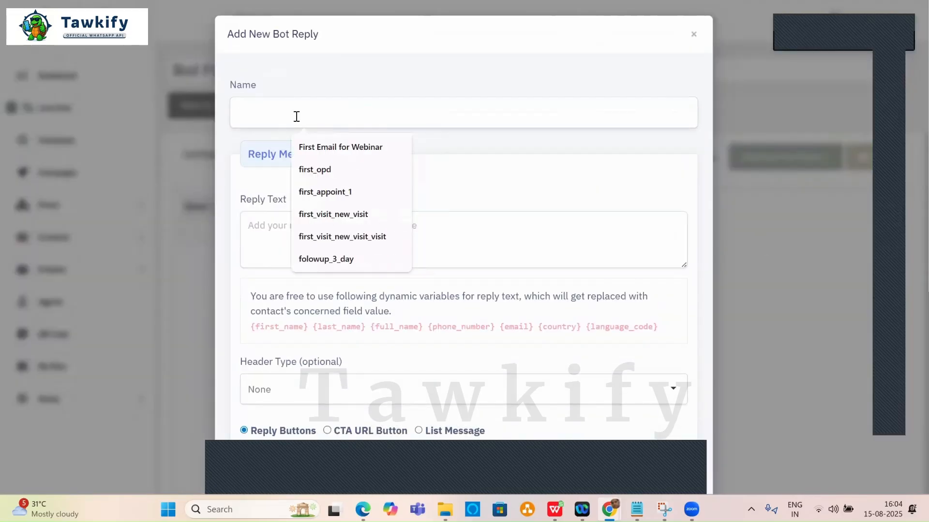
Name the reply filow3 and paste the fees-and-offer text plus the admission question.
type("filow3")
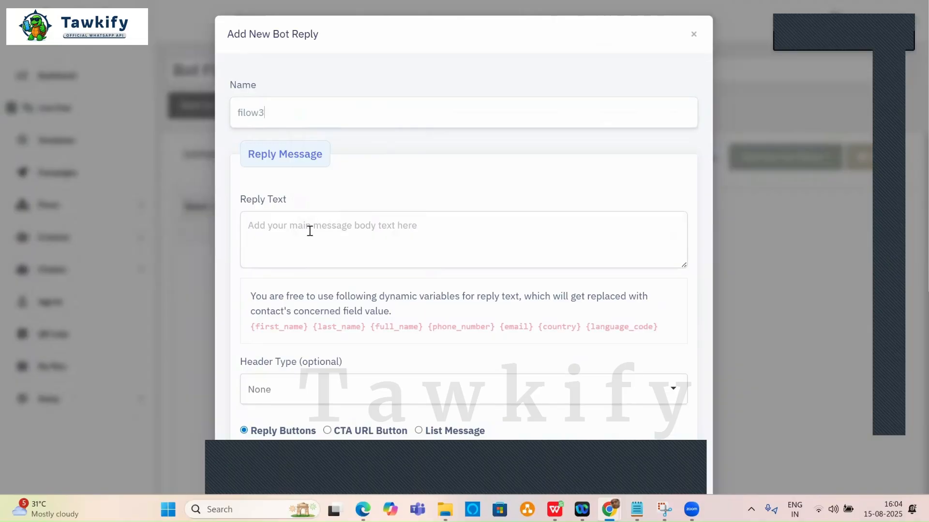
left_click(309, 231)
key("ctrl+v")
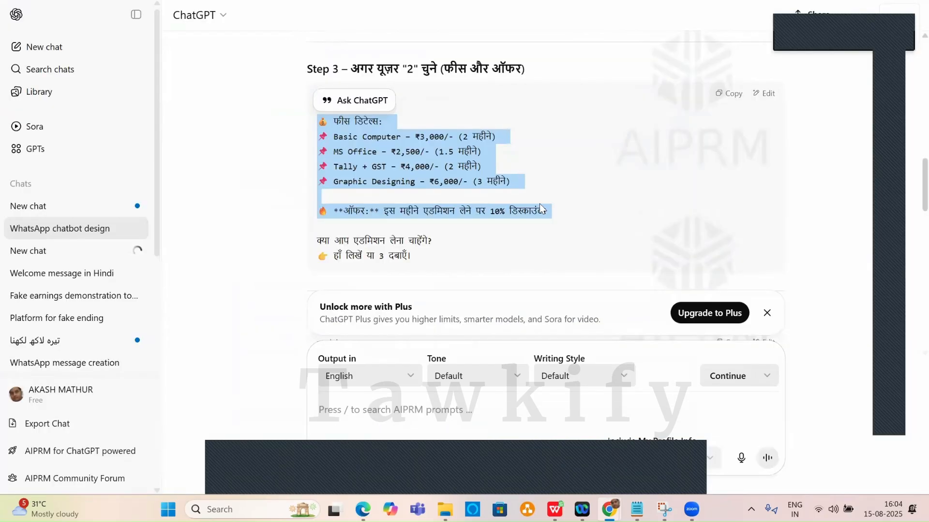
left_click_drag(317, 241, 440, 238)
key("ctrl+c")
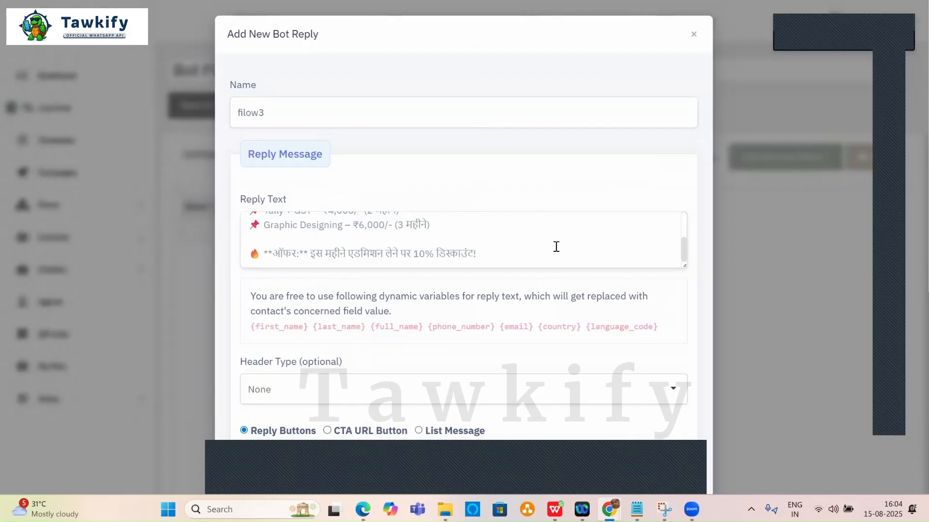
key("Return")
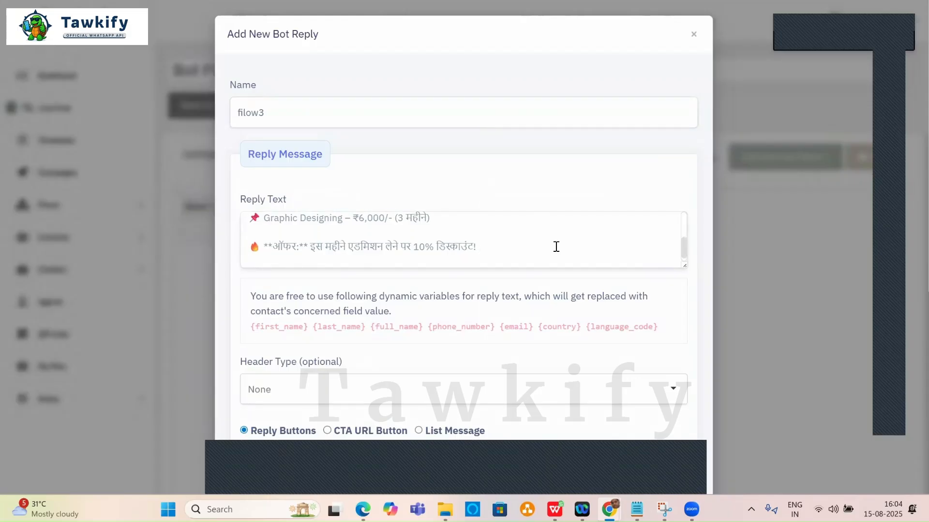
key("ctrl+v")
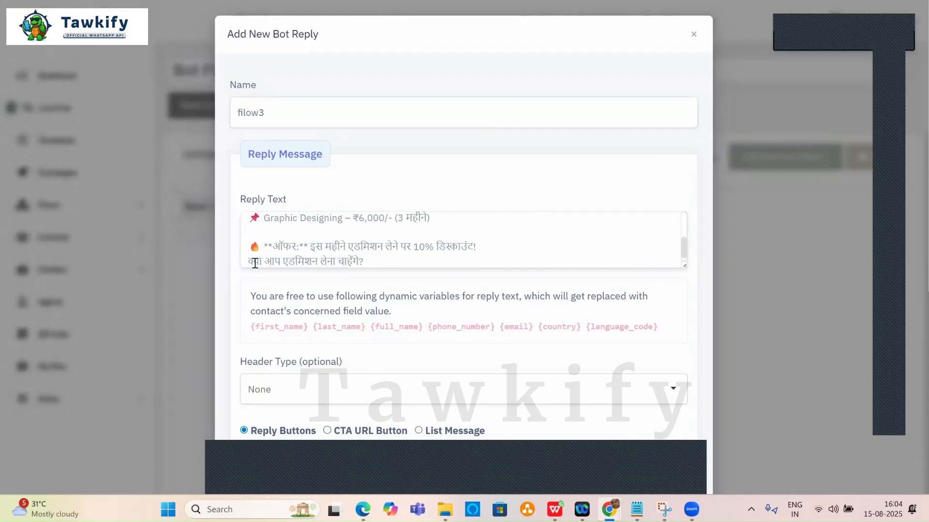
left_click(250, 262)
key("Return")
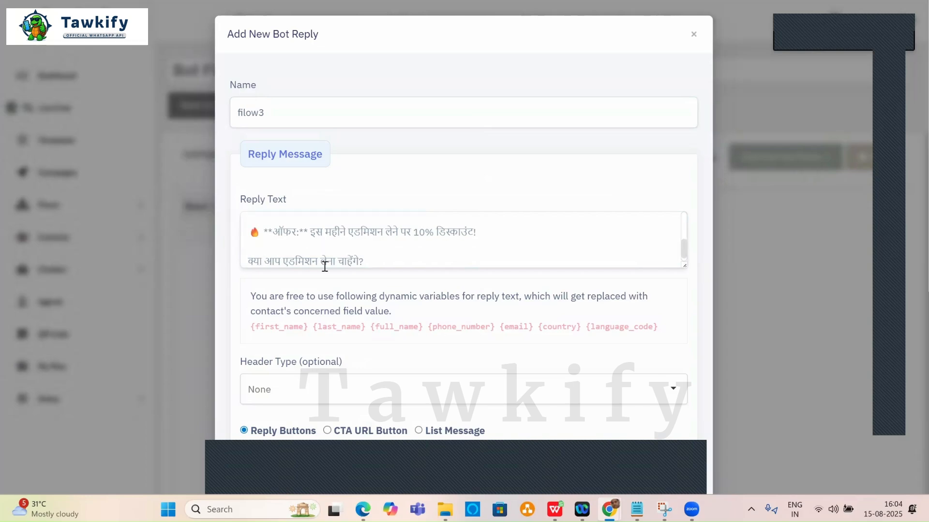
Set the filow3 button labels to Yes and No and save the reply.
scroll(326, 347, "down", 5)
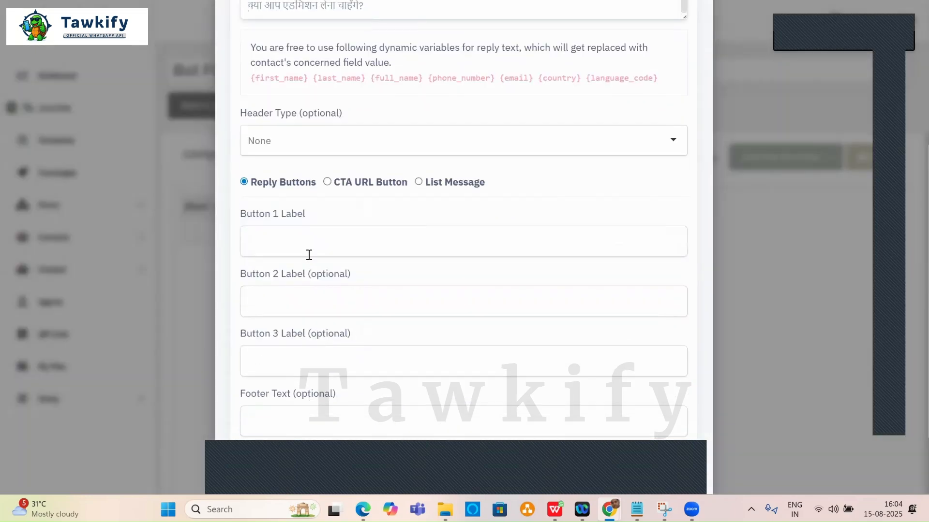
left_click(309, 245)
type("Yes")
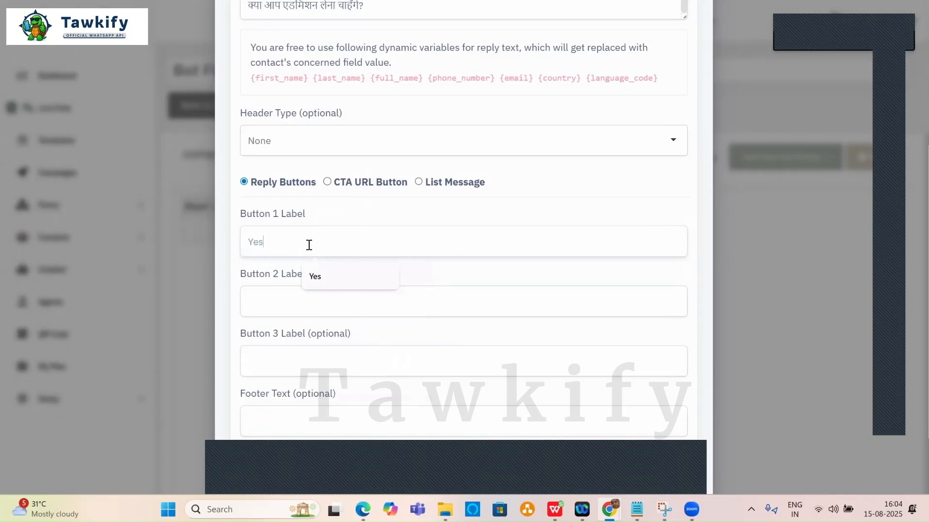
left_click(269, 303)
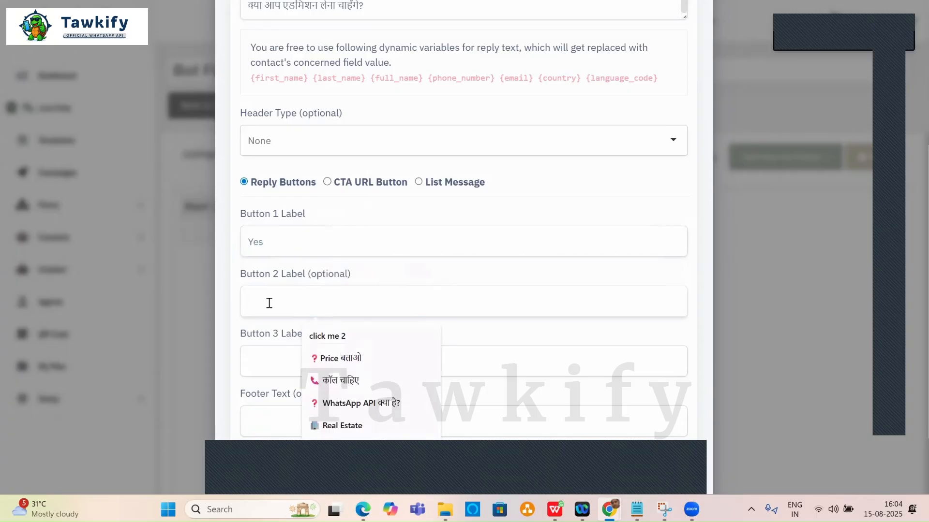
type("No")
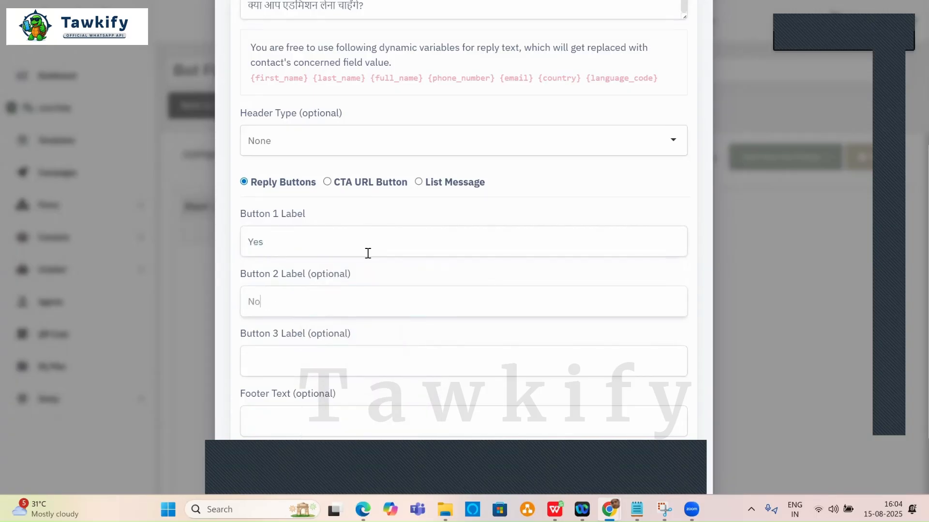
scroll(488, 277, "down", 2)
left_click(618, 438)
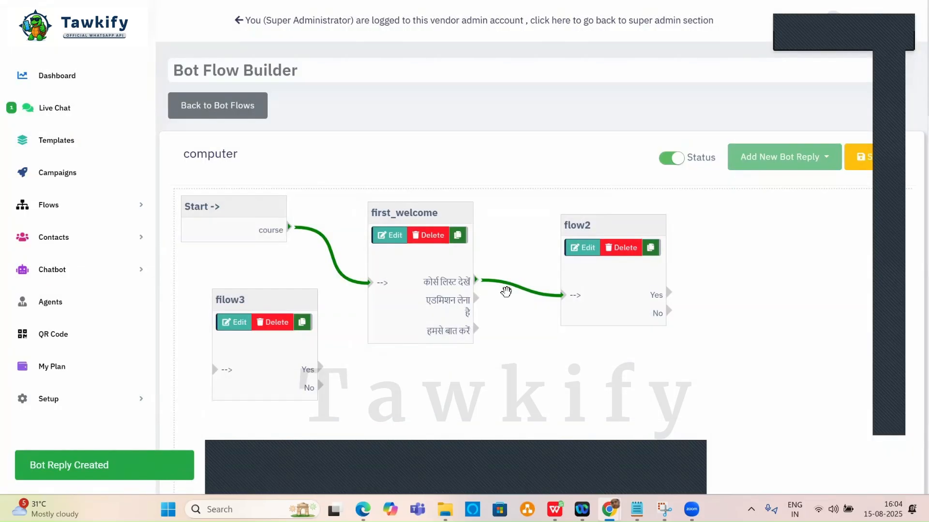
Place filow3 right of flow2, wire flow2's Yes output to it, and save.
left_click_drag(286, 309, 782, 253)
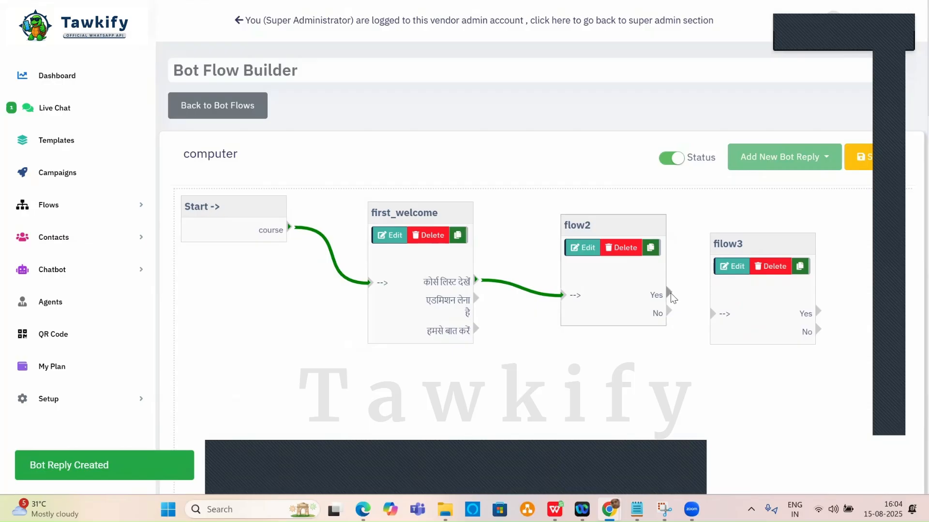
left_click_drag(669, 293, 713, 313)
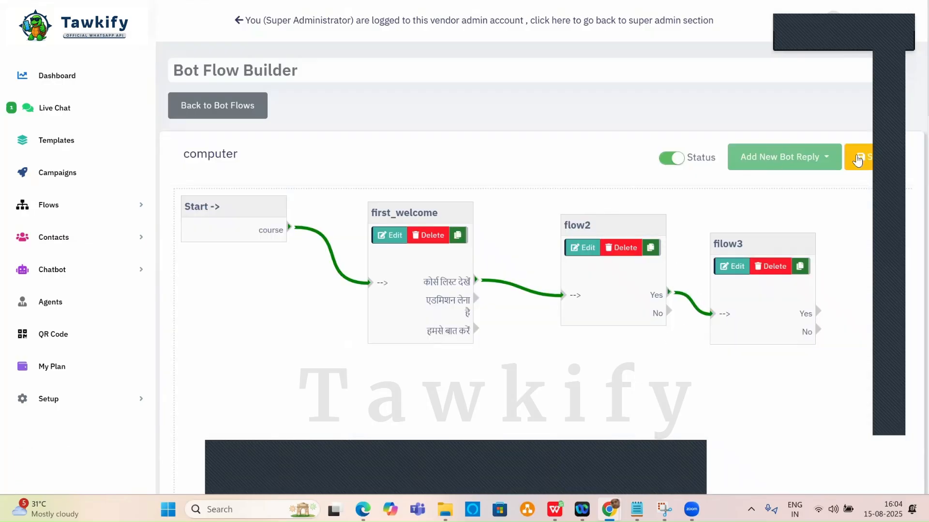
left_click(857, 166)
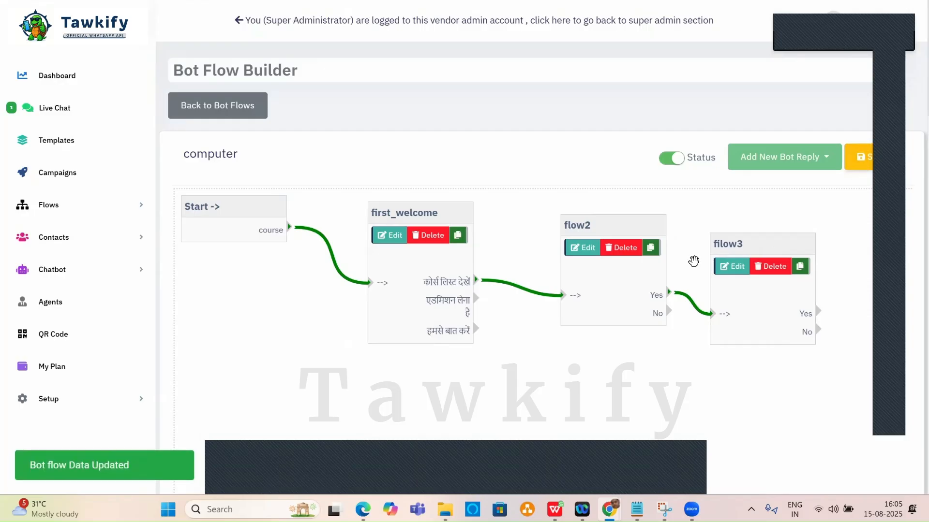
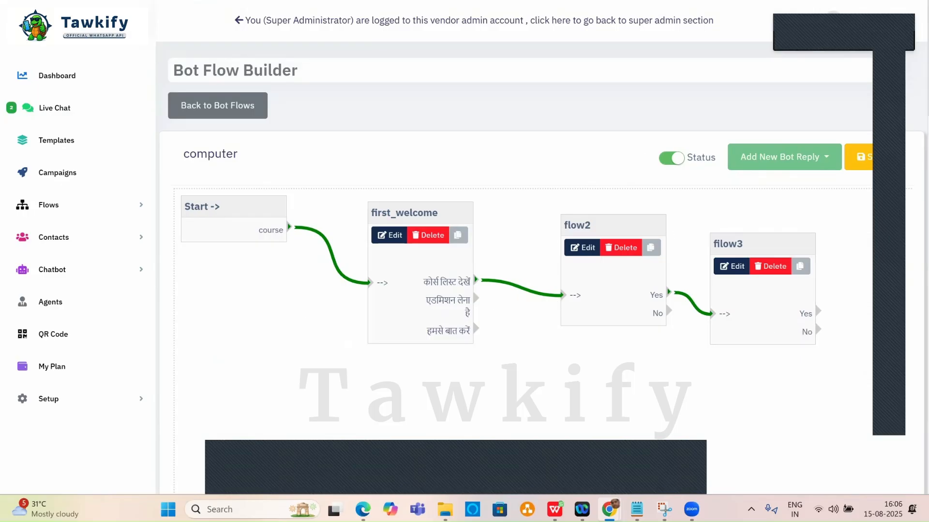
Select and copy ChatGPT's Step 4 admission-process message for reuse in Tawkify.
key("alt+Tab")
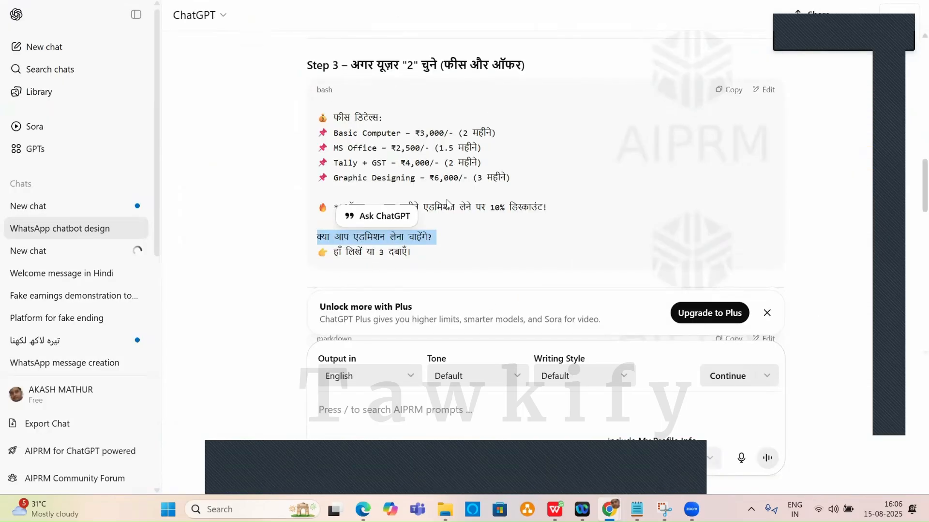
scroll(418, 135, "down", 4)
scroll(418, 135, "down", 3)
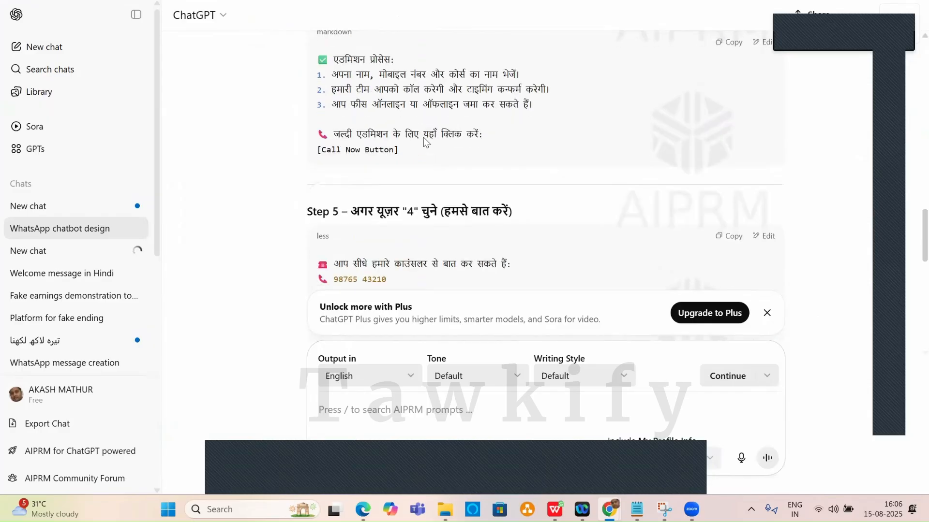
scroll(384, 135, "up", 1)
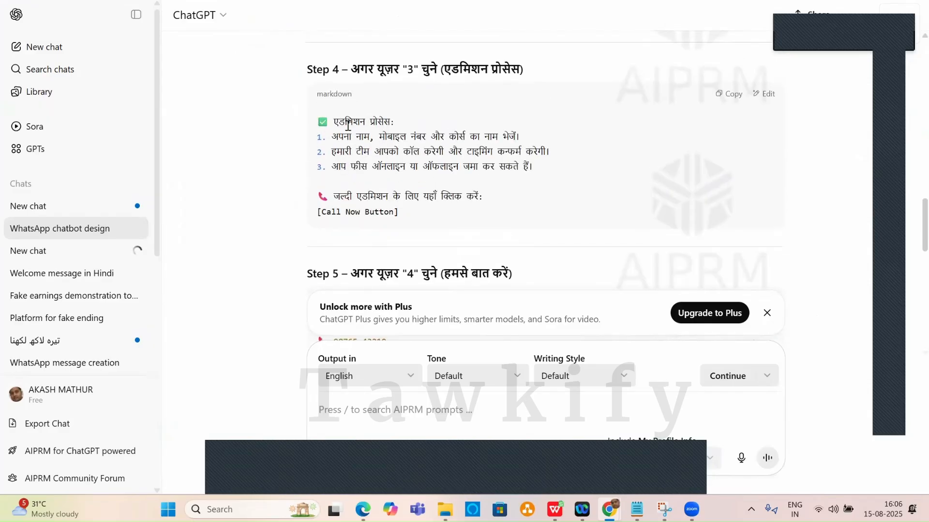
left_click_drag(318, 120, 493, 196)
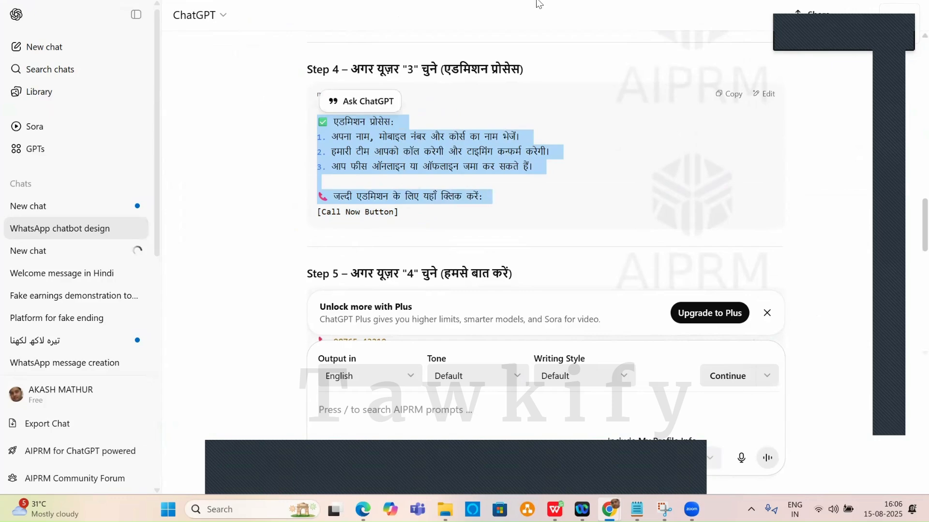
key("alt+Tab")
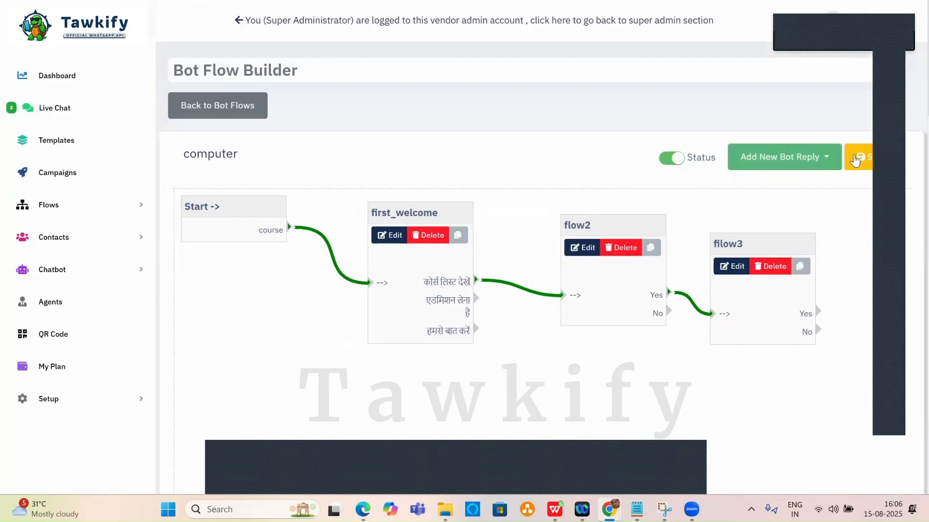
Save the flow and start an advanced interactive reply named flow4 with the admission-process text.
left_click(859, 157)
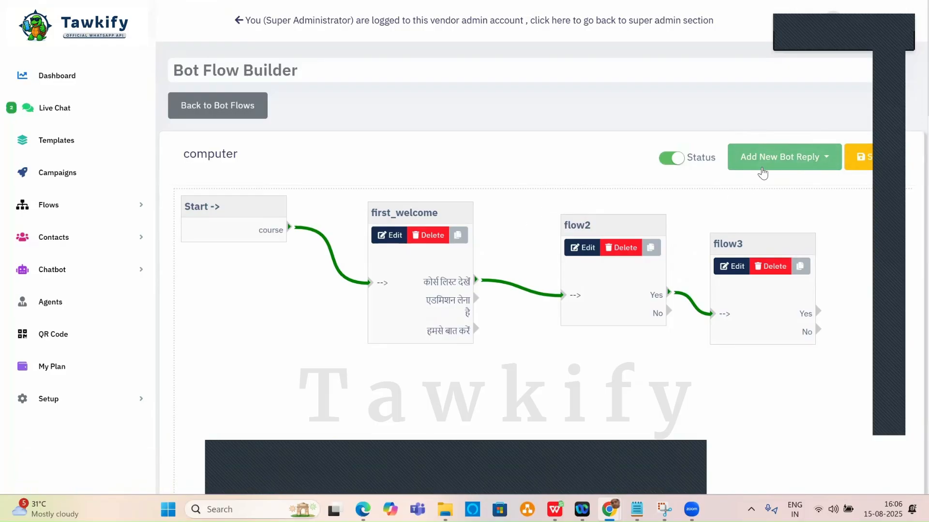
left_click(762, 163)
left_click(756, 238)
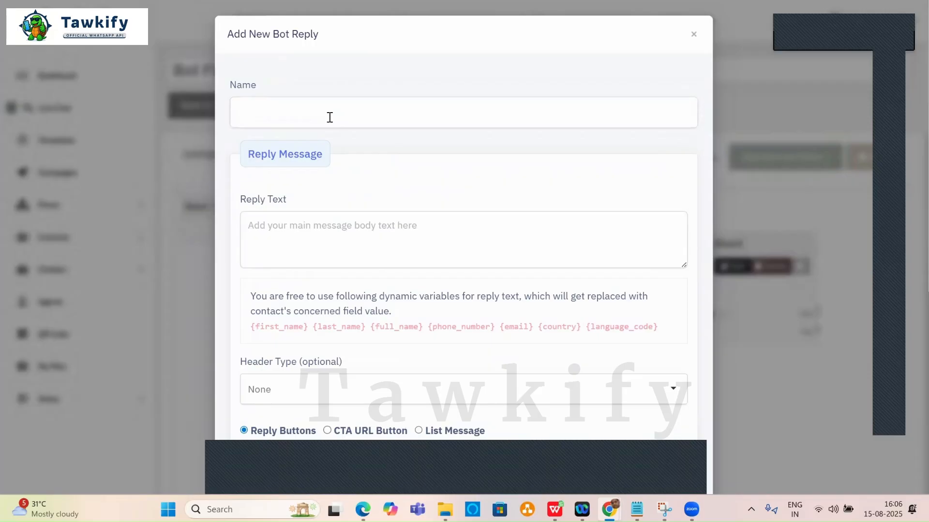
left_click(329, 117)
type("flow")
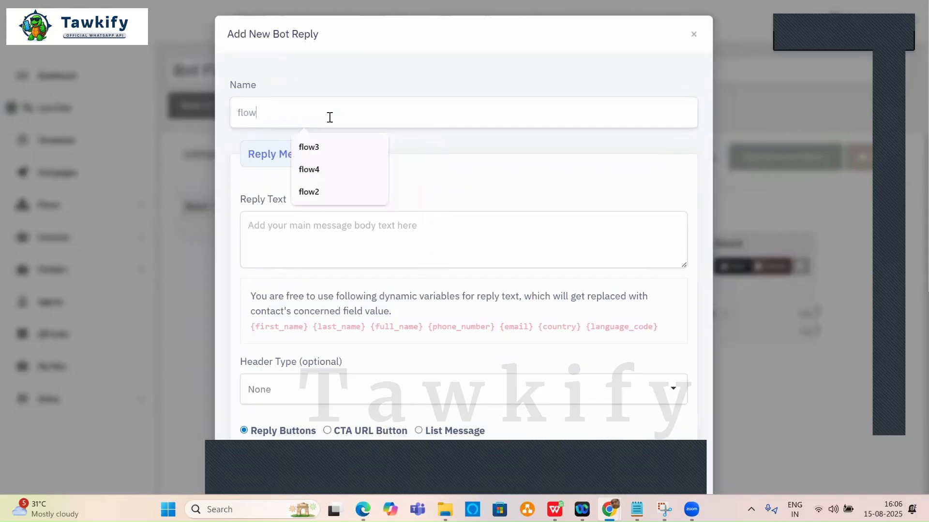
type("4")
left_click(324, 224)
key("ctrl+v")
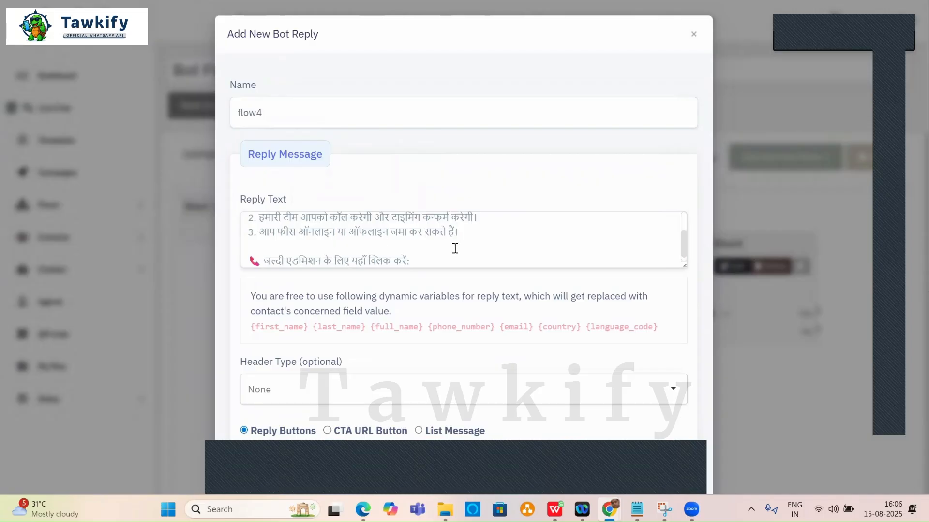
scroll(455, 248, "up", 2)
scroll(454, 248, "down", 3)
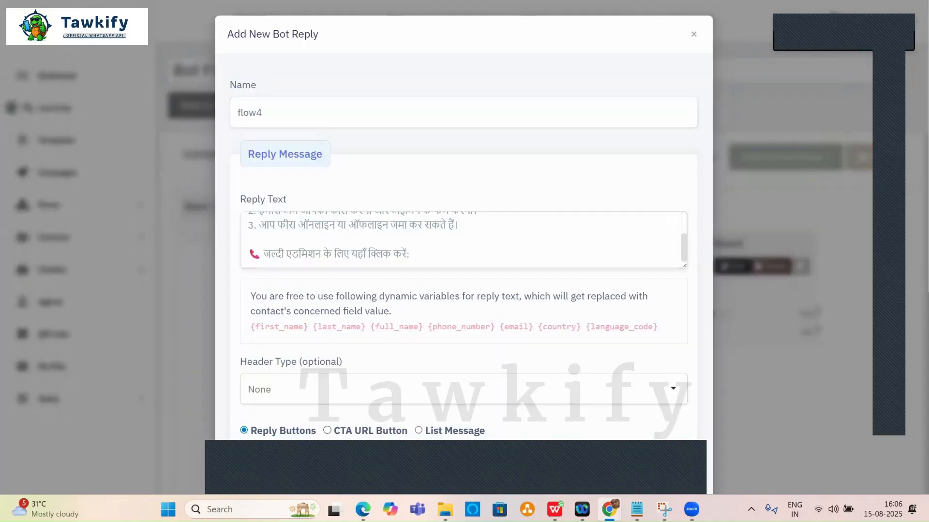
Copy the 'Call Now Button' label from ChatGPT into the clipboard.
key("alt+Tab")
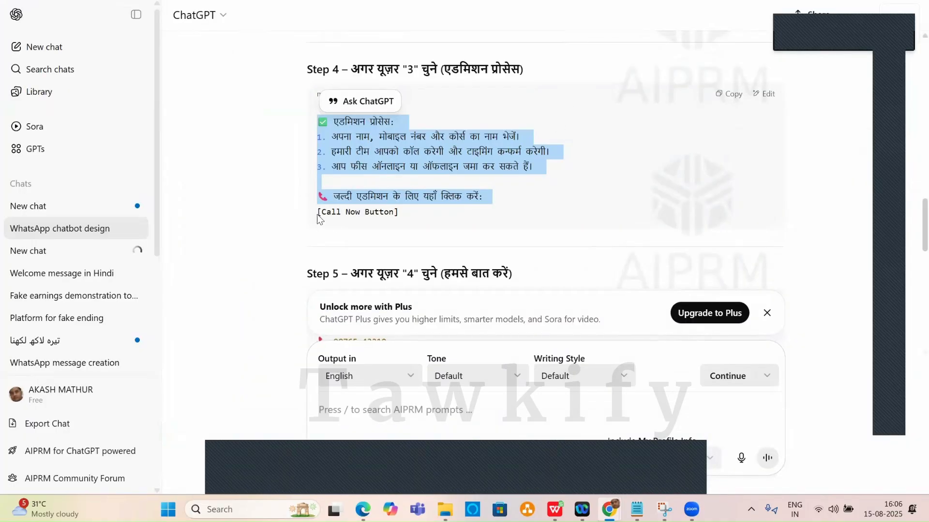
left_click_drag(321, 212, 393, 213)
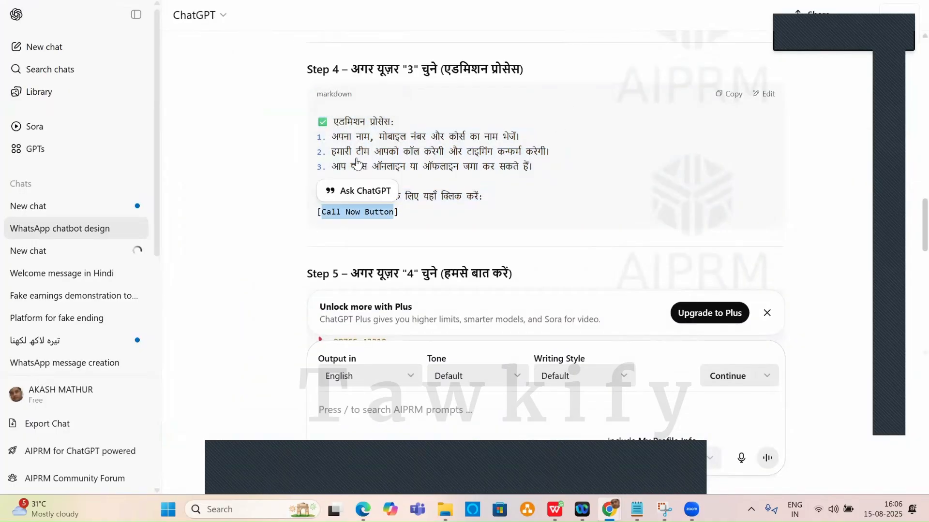
key("alt+Tab")
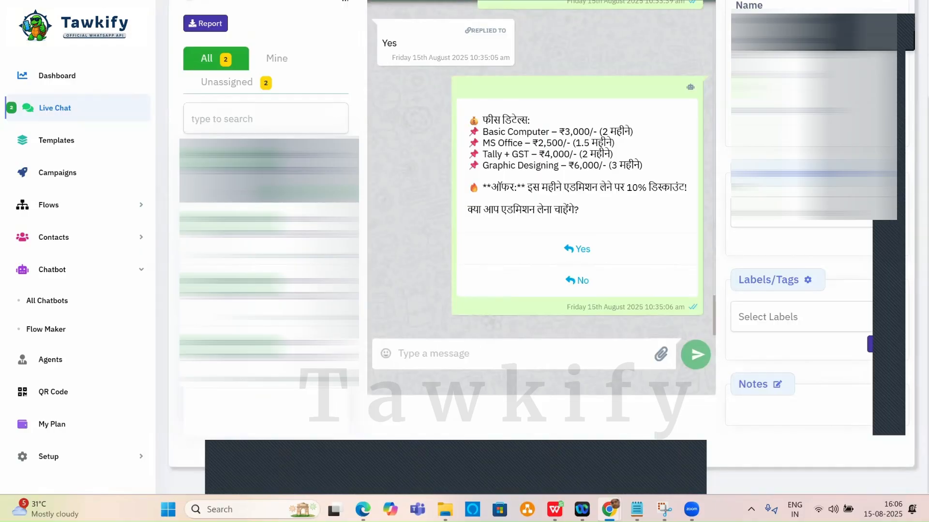
key("ctrl+Tab")
scroll(363, 212, "down", 4)
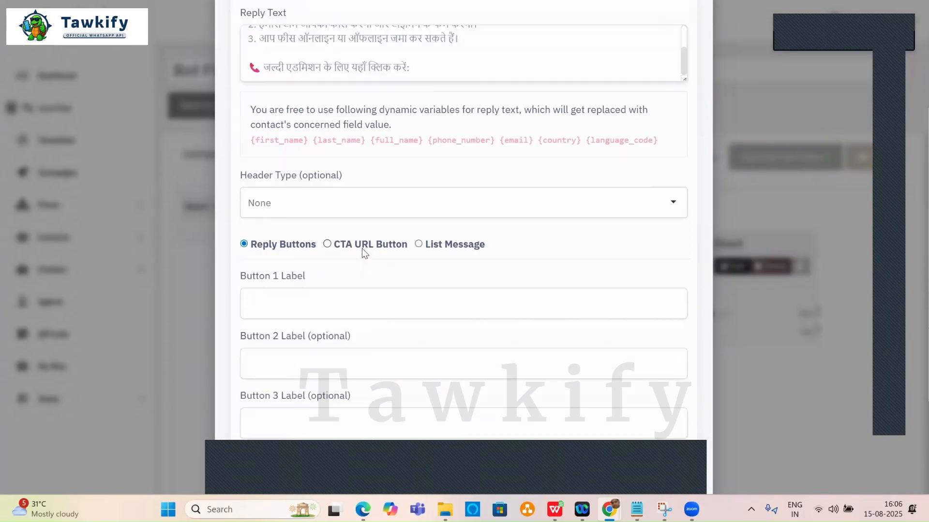
scroll(348, 203, "up", 4)
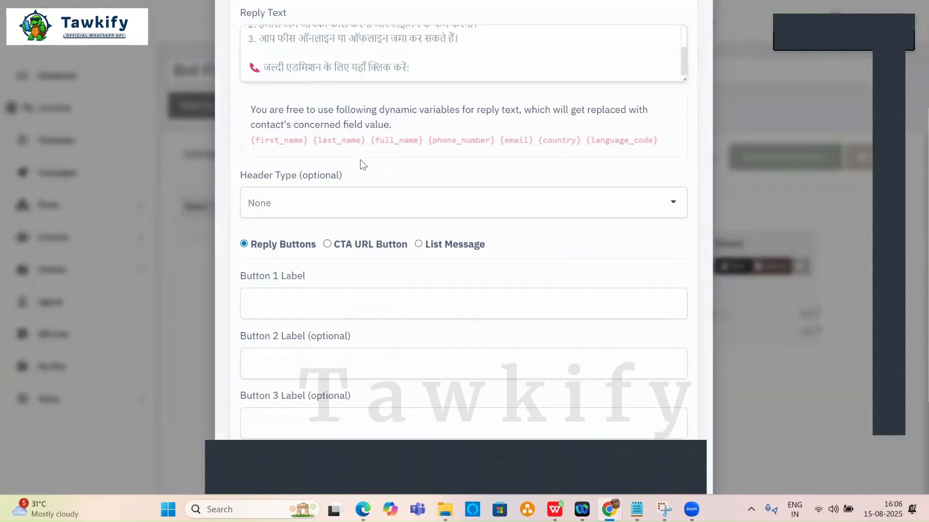
scroll(363, 165, "down", 3)
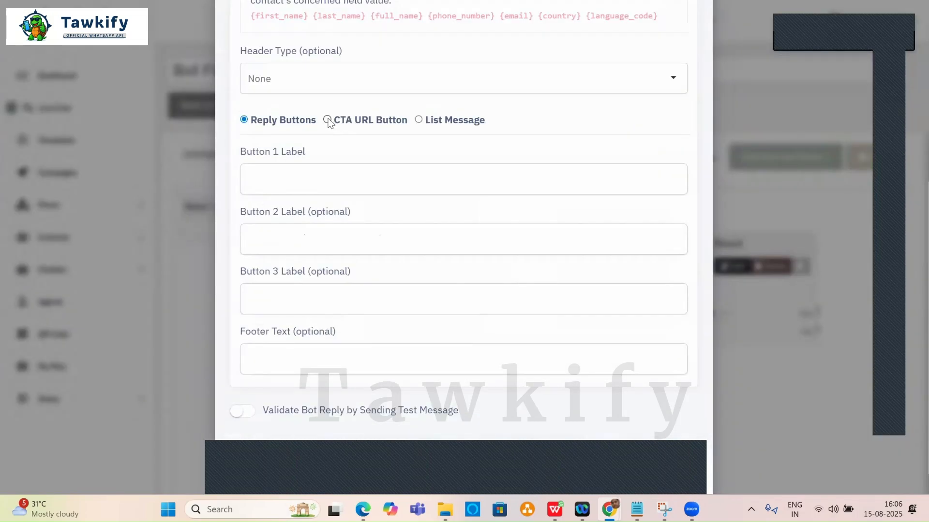
Keep quick reply buttons with no header, set Button 1 to 'Call Now Button', and submit flow4.
left_click(327, 120)
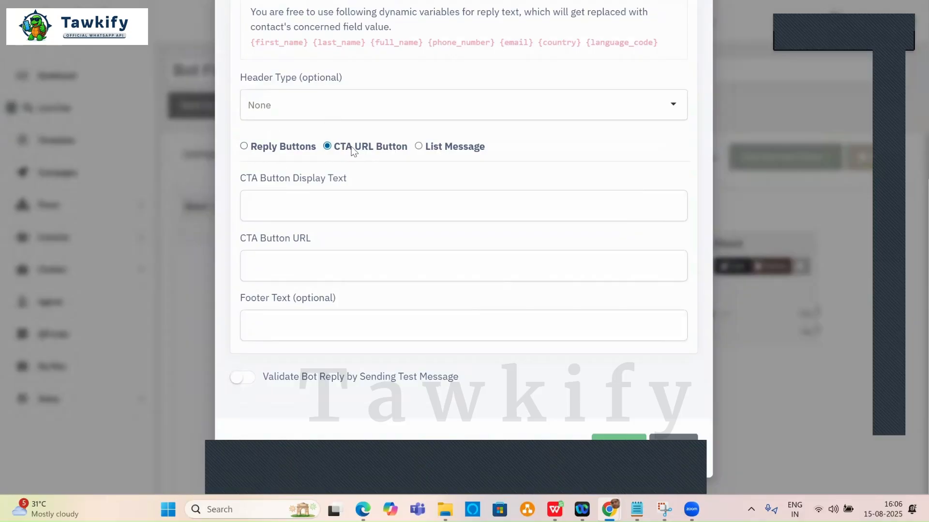
left_click(419, 146)
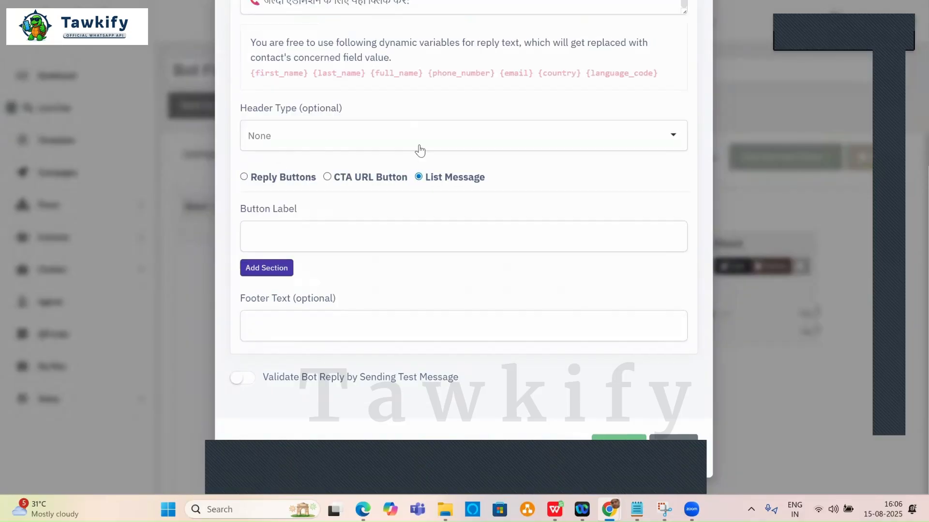
left_click(243, 176)
left_click(270, 139)
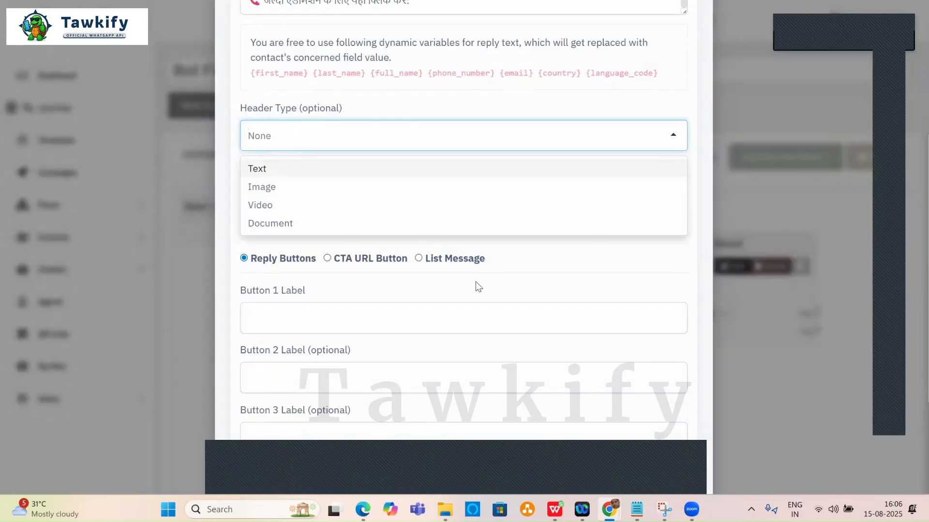
left_click(315, 239)
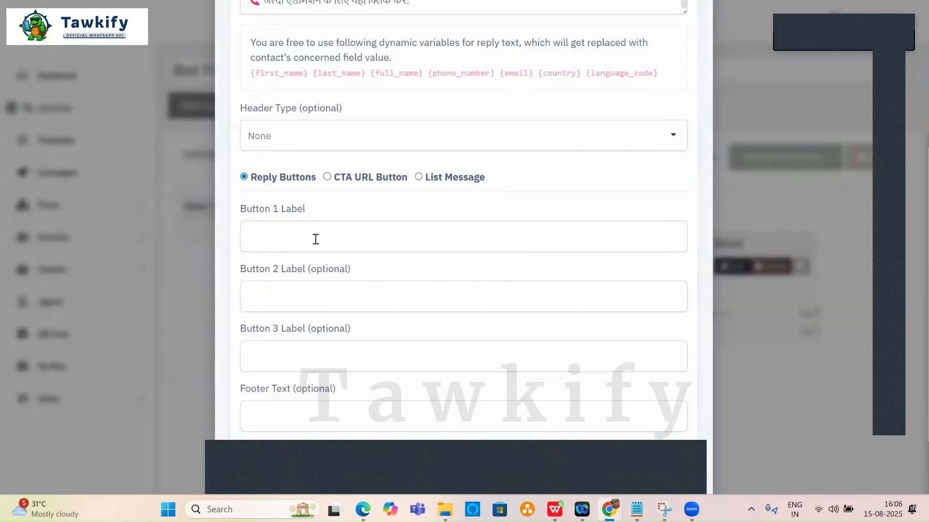
left_click(303, 244)
type("Call Now Button")
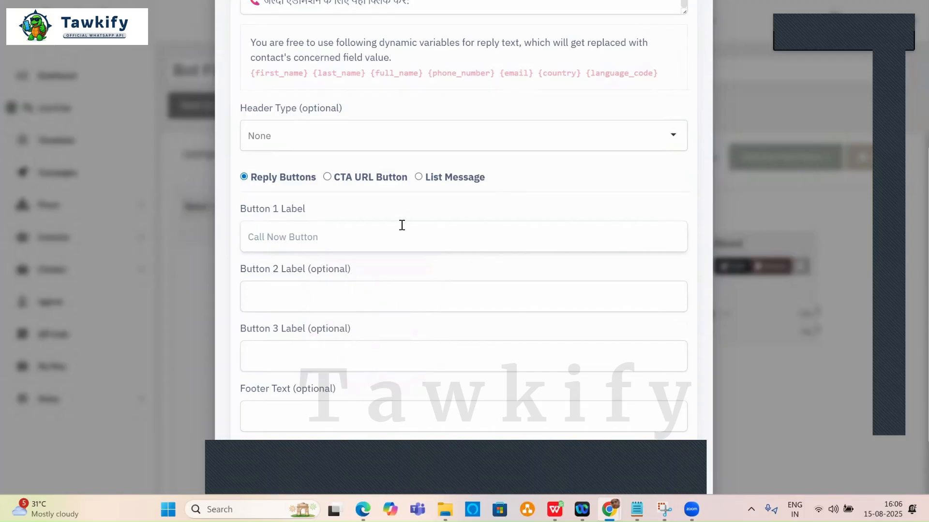
scroll(401, 225, "down", 2)
left_click(618, 444)
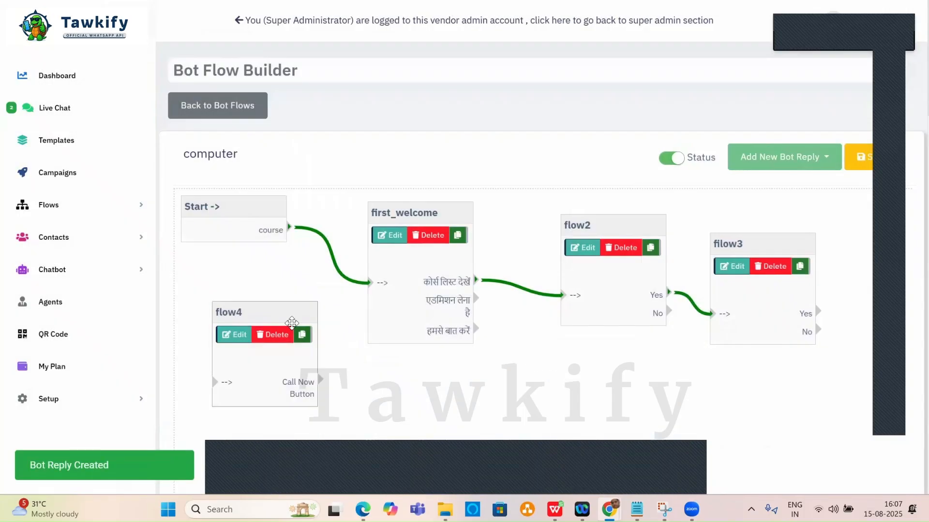
Place flow4 beside flow3, link flow3's Yes output to flow4, and save the flow.
left_click_drag(292, 323, 778, 439)
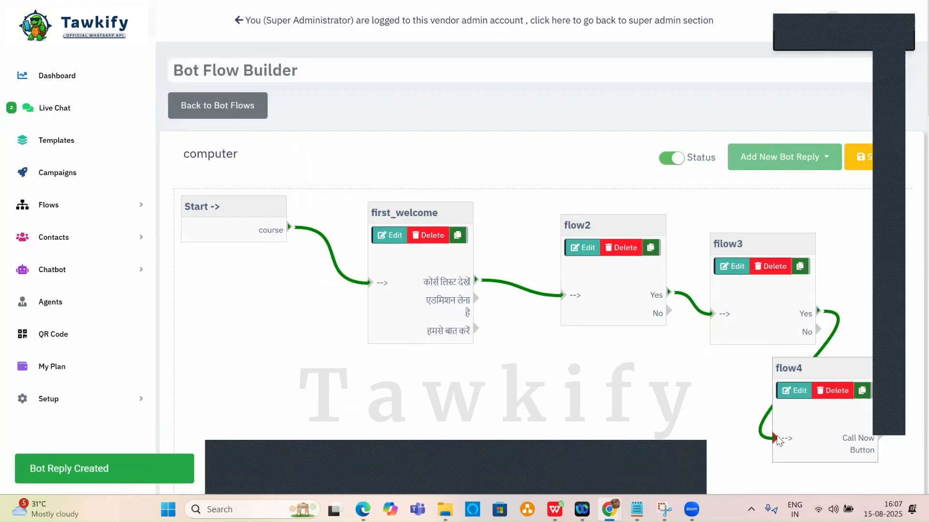
left_click_drag(732, 243, 702, 212)
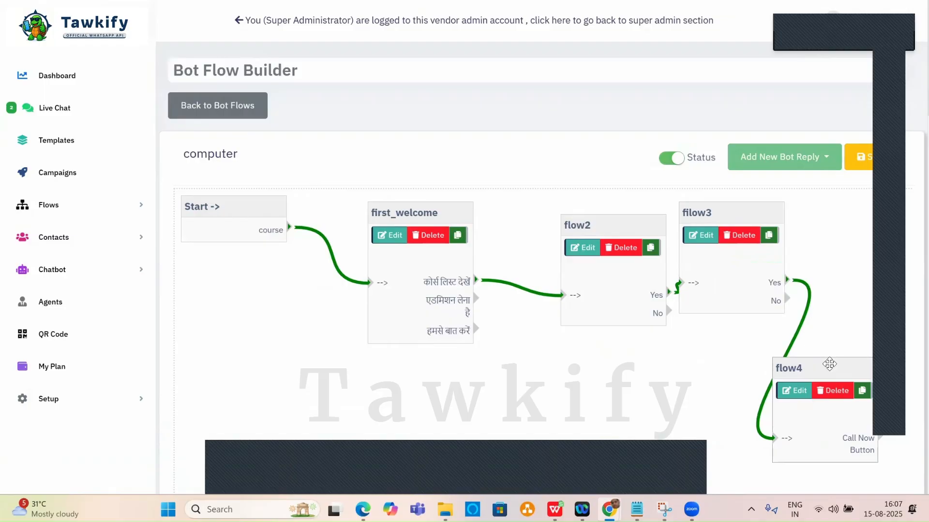
left_click_drag(829, 363, 855, 264)
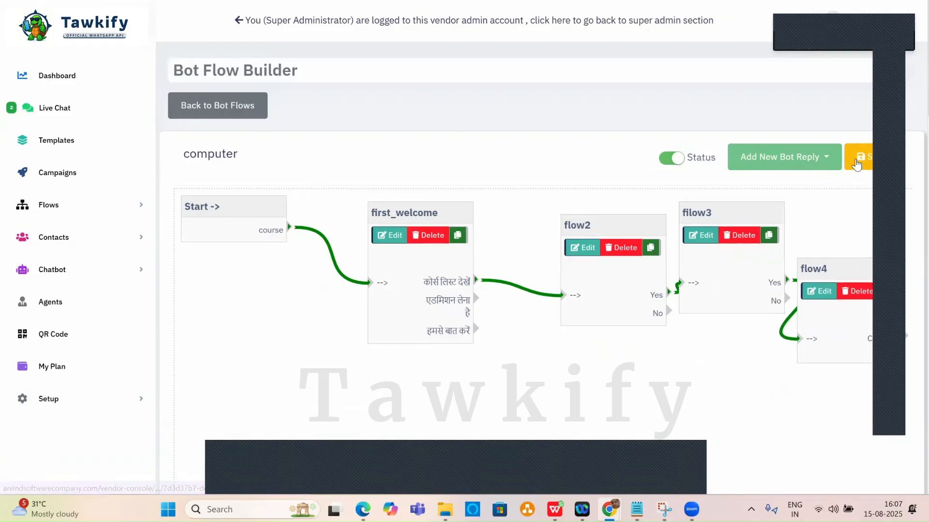
left_click(857, 165)
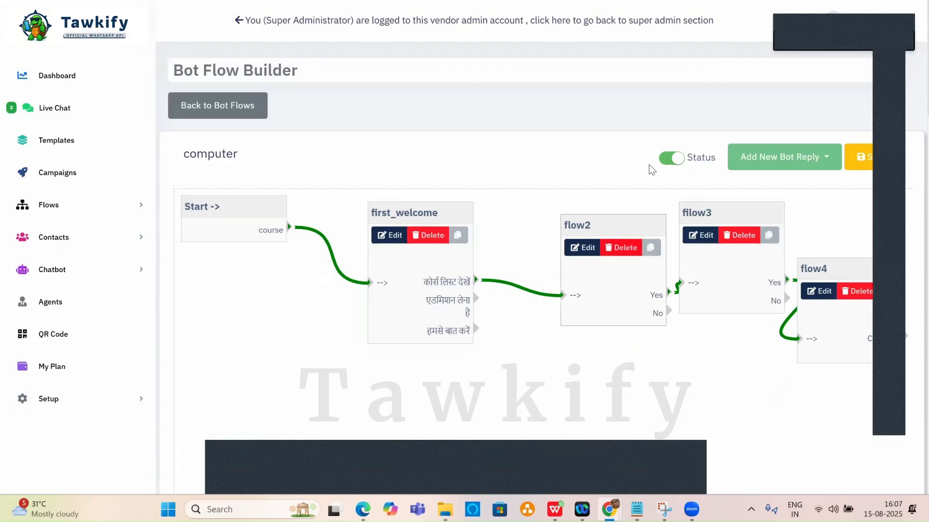
Copy ChatGPT's Step 5 counsellor contact line and phone number.
key("alt+Tab")
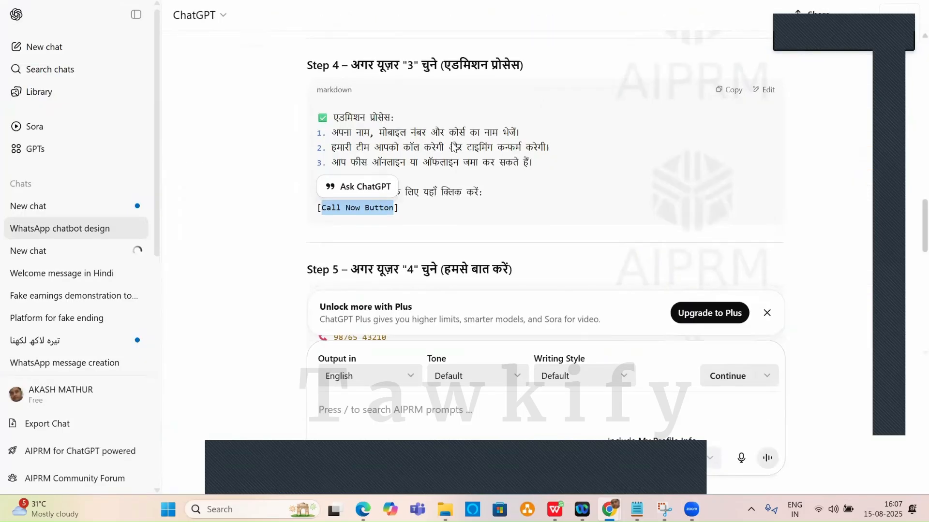
scroll(452, 143, "down", 5)
scroll(452, 142, "up", 1)
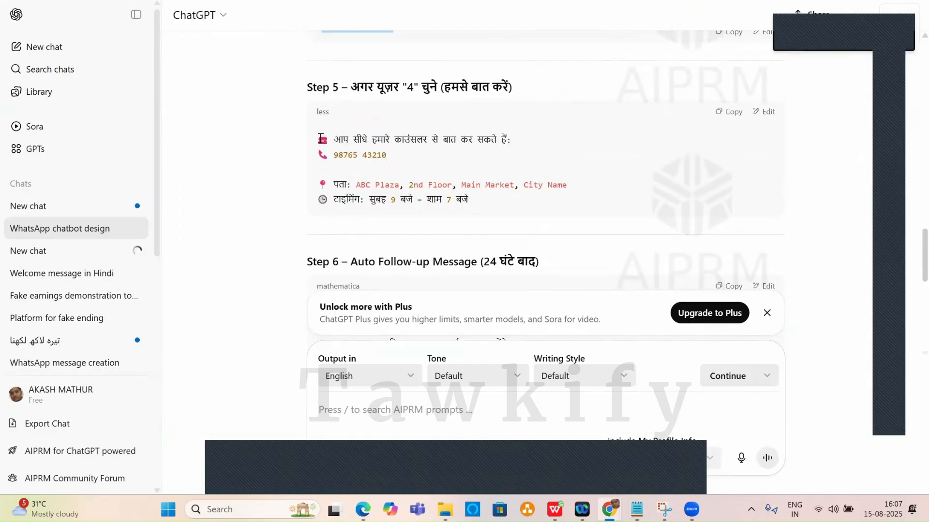
left_click_drag(315, 139, 486, 197)
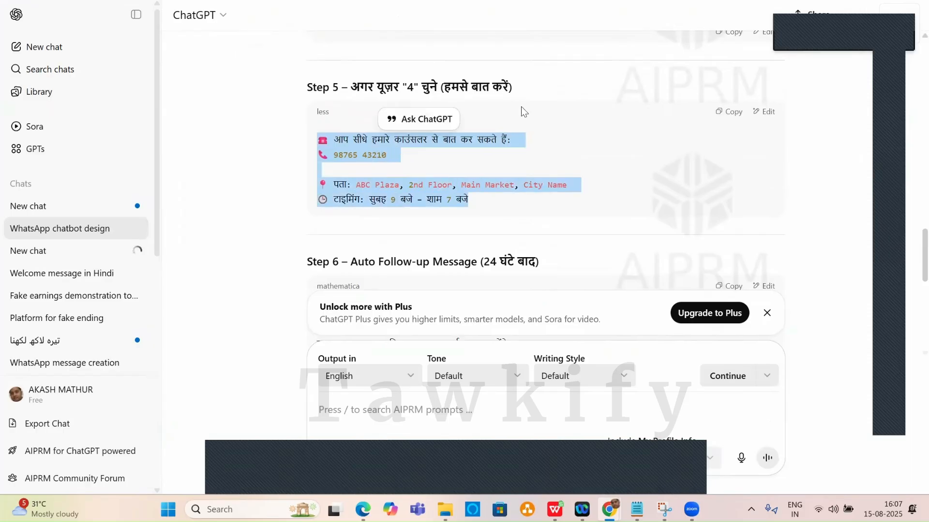
key("alt+Tab")
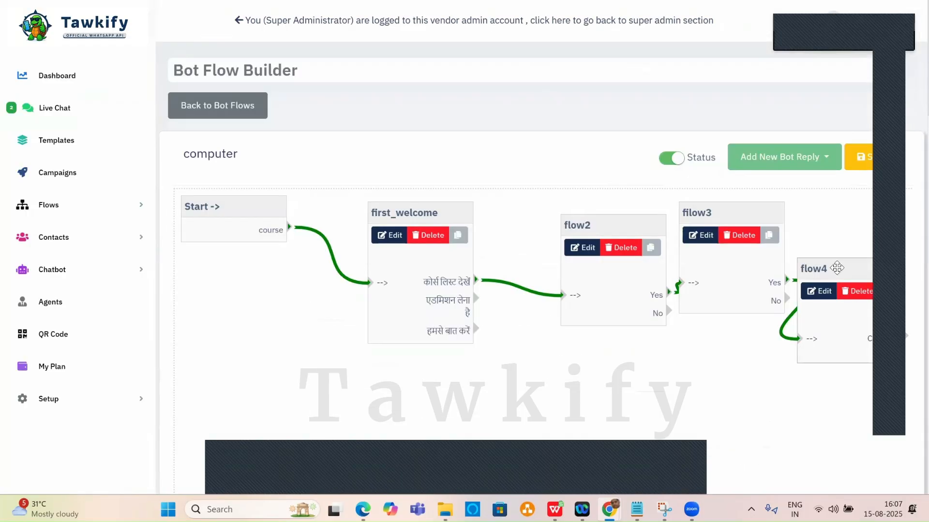
Move flow4 below flow3 and save the pending flow changes.
left_click_drag(832, 268, 742, 309)
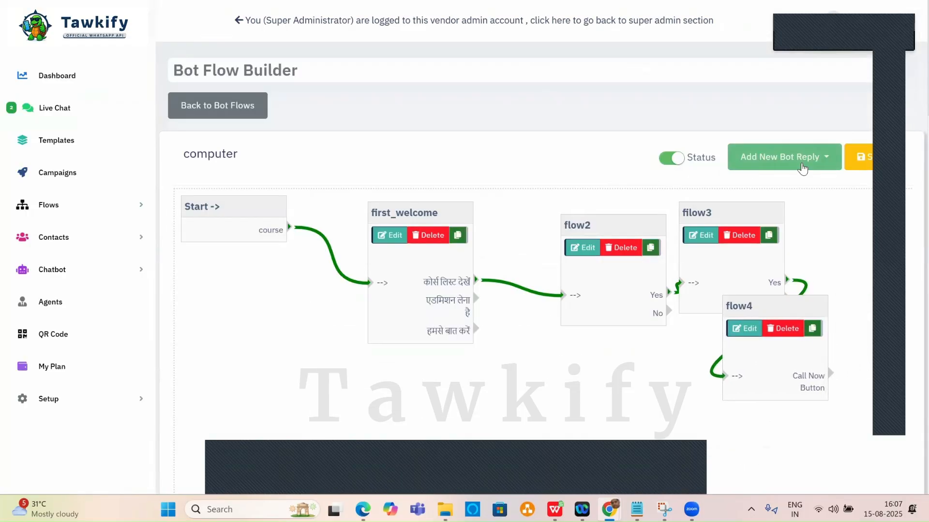
left_click(819, 169)
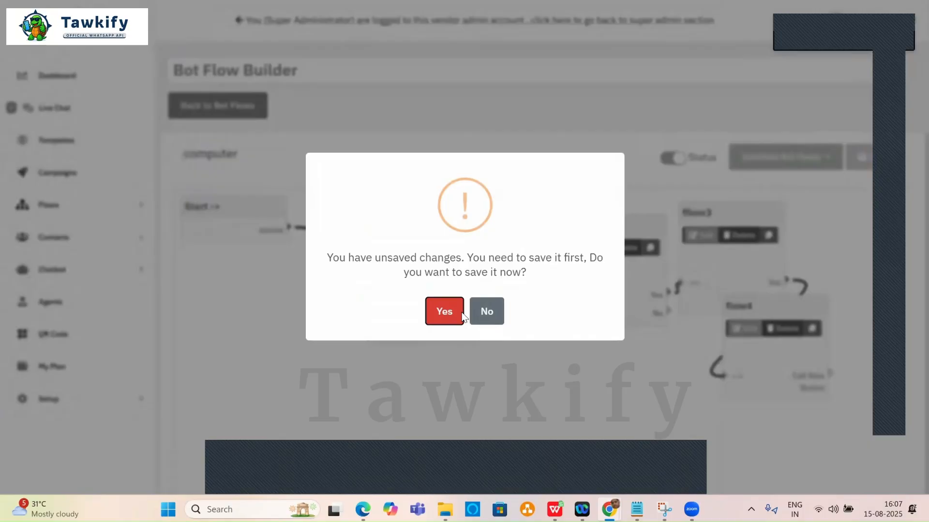
key("Return")
left_click(784, 166)
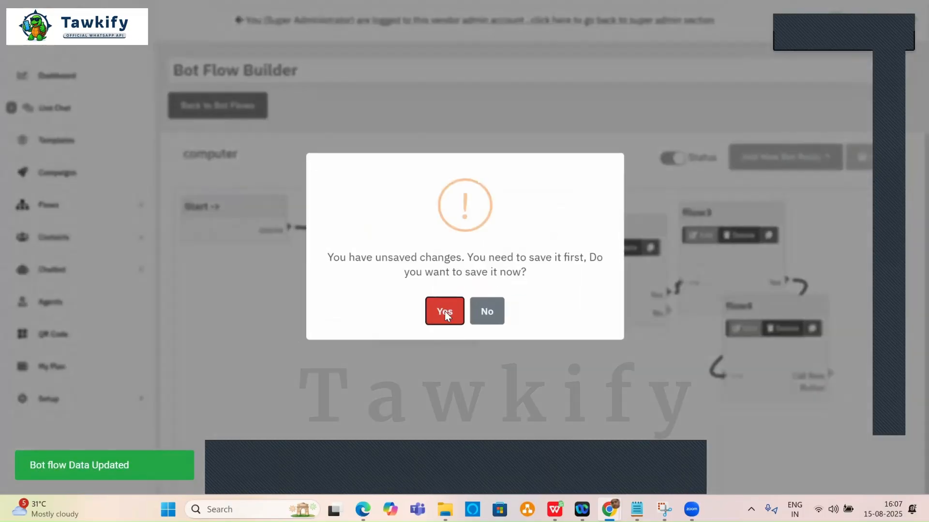
left_click(857, 156)
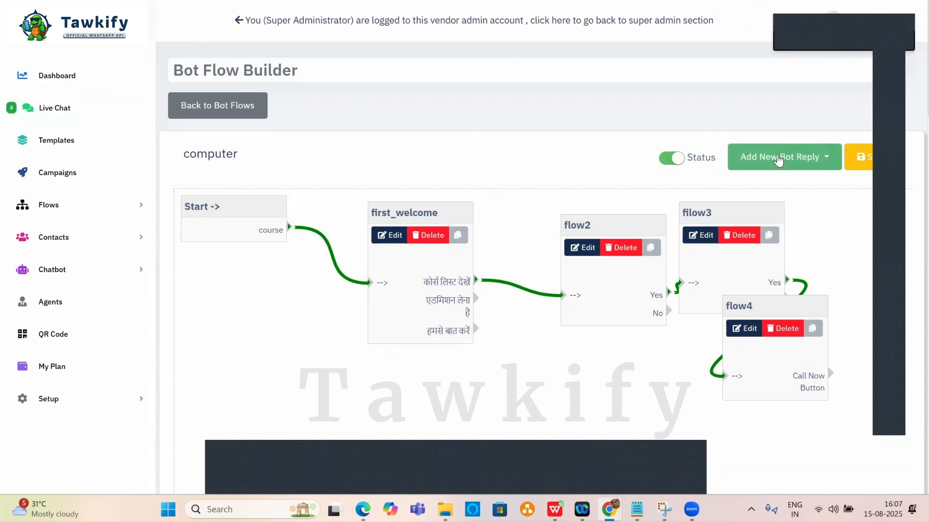
Try an advanced interactive flow5 reply with the contact text, then clear and discard it.
left_click(777, 157)
left_click(738, 241)
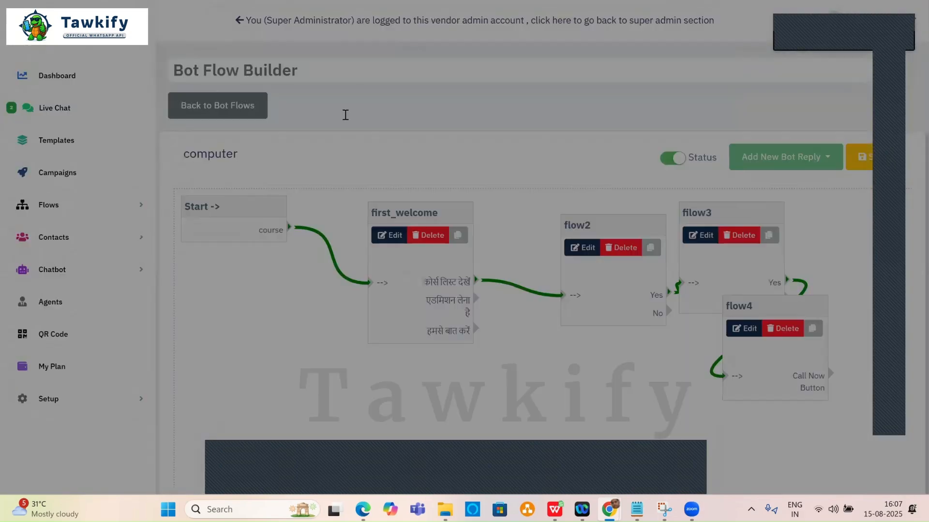
left_click(345, 115)
type("flo")
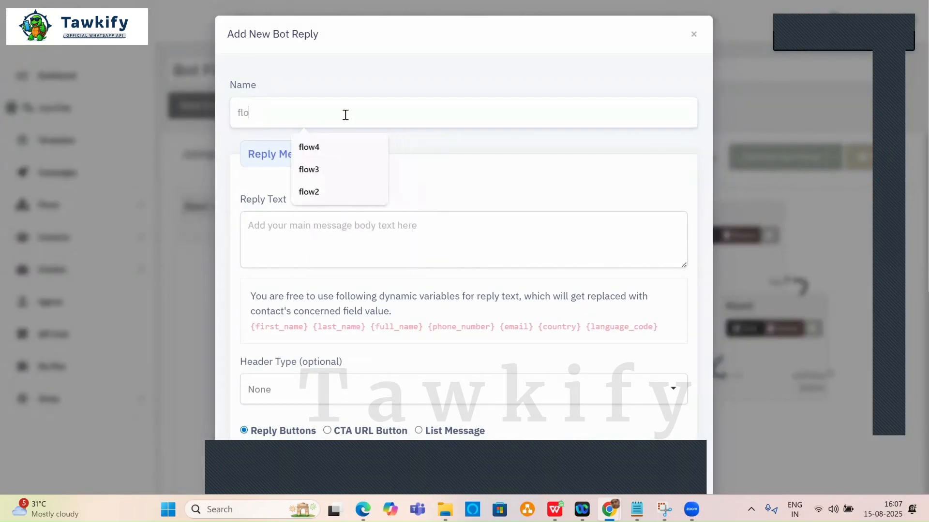
type("w5")
left_click(325, 230)
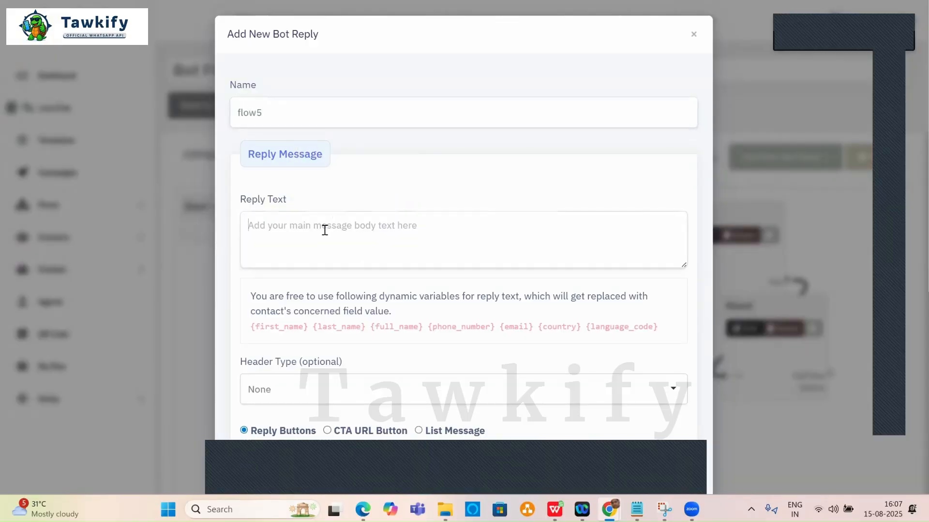
key("ctrl+v")
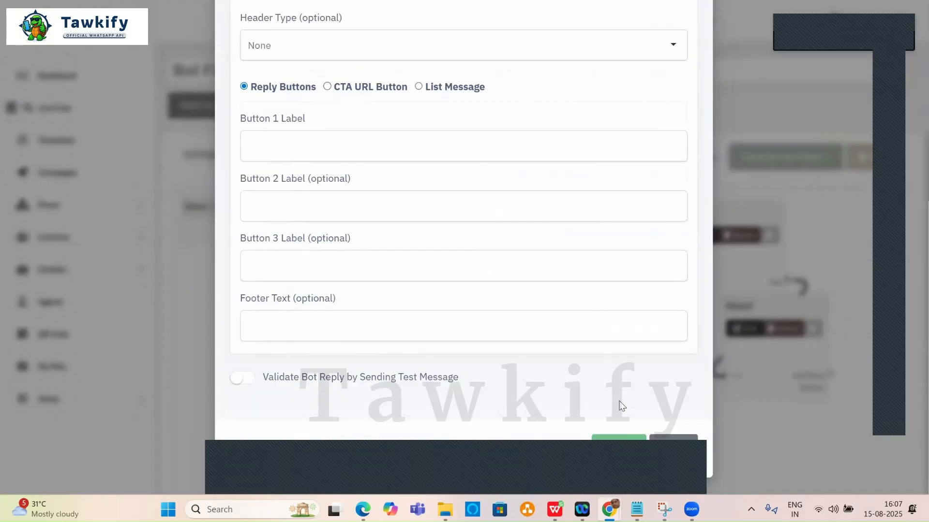
left_click(624, 441)
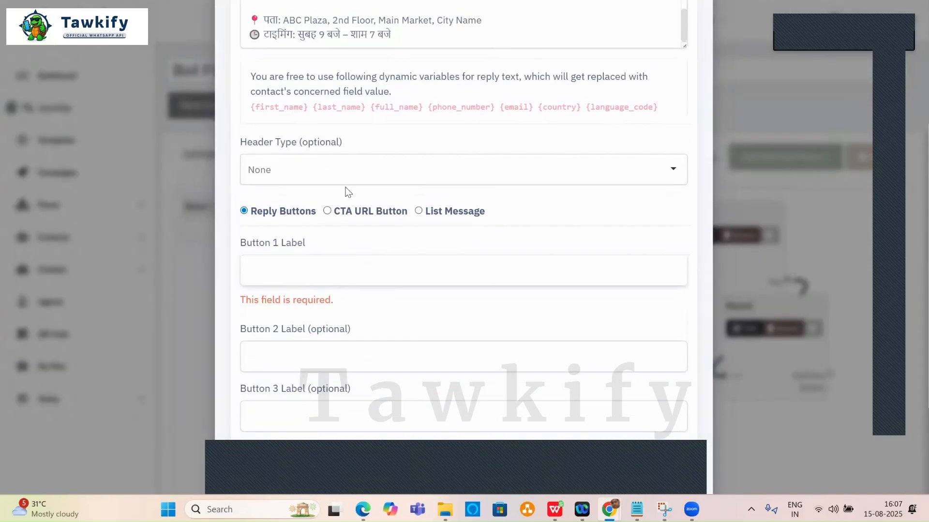
scroll(346, 191, "up", 5)
left_click(335, 233)
key("ctrl+a")
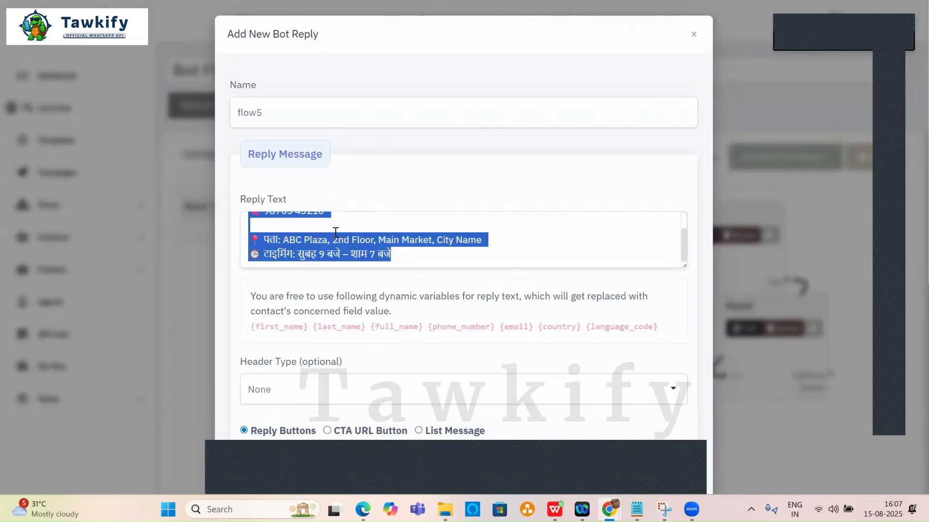
key("BackSpace")
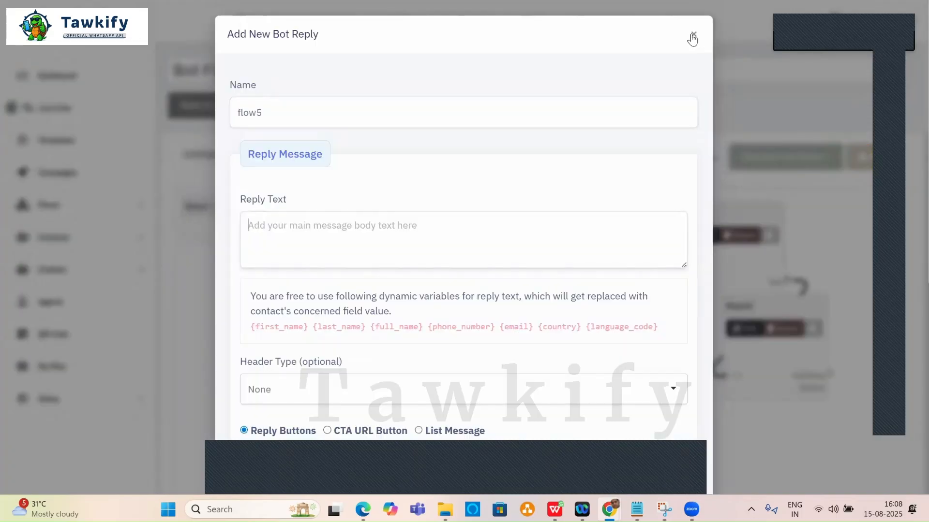
left_click(694, 34)
Create a simple bot reply named flow5 holding the pasted counsellor contact details.
left_click(793, 162)
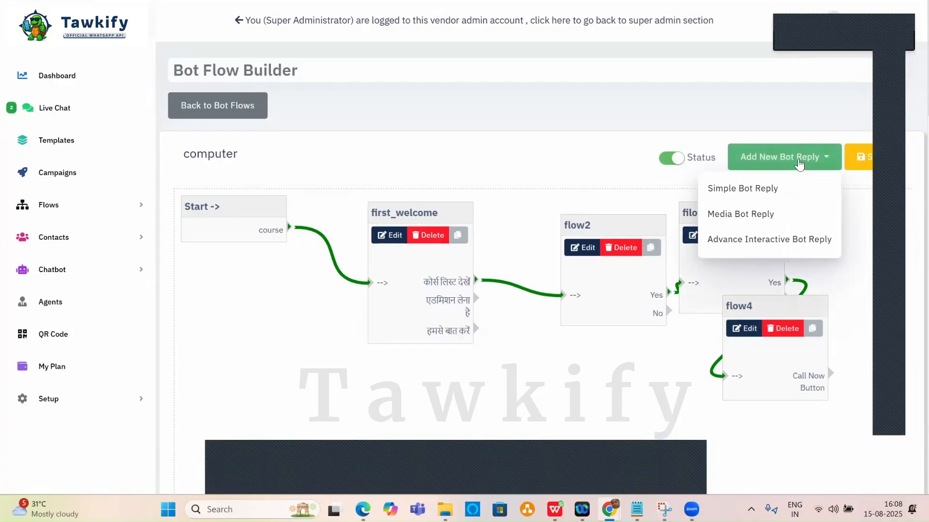
left_click(733, 190)
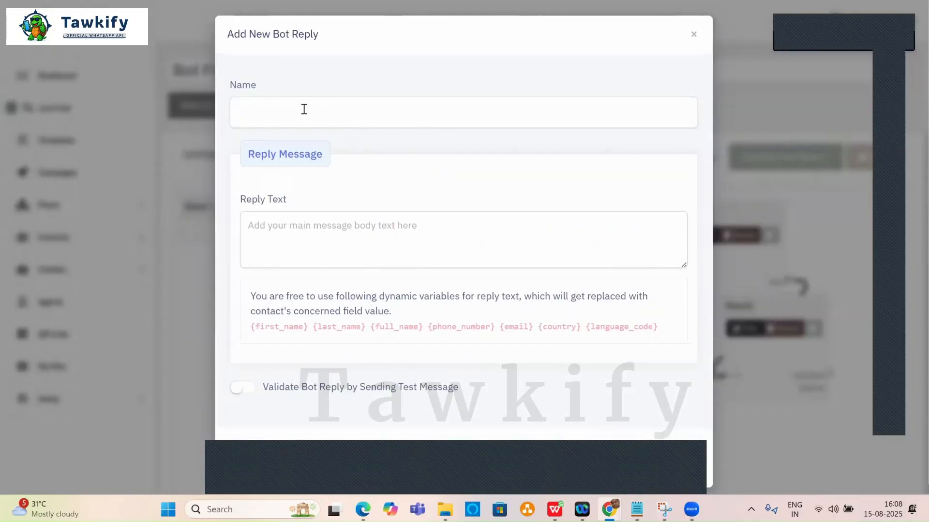
left_click(303, 109)
type("flow5")
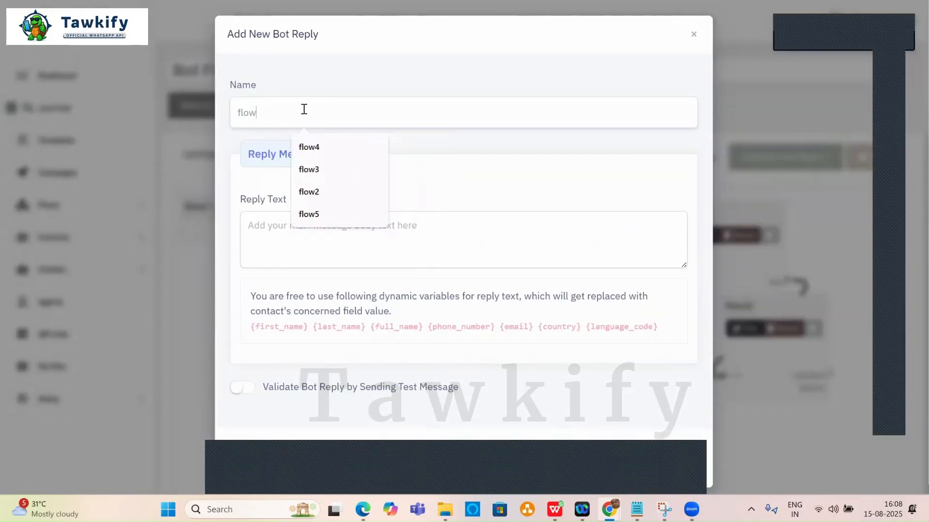
left_click(334, 231)
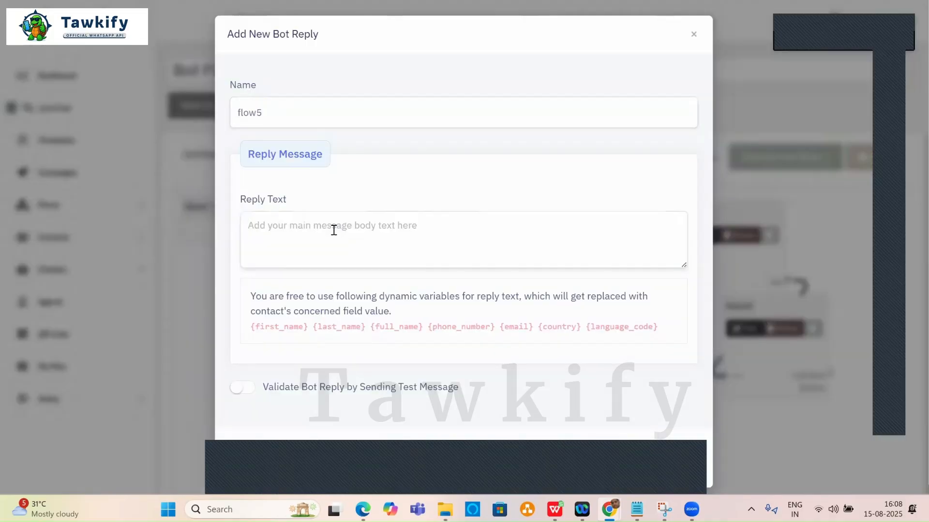
key("ctrl+v")
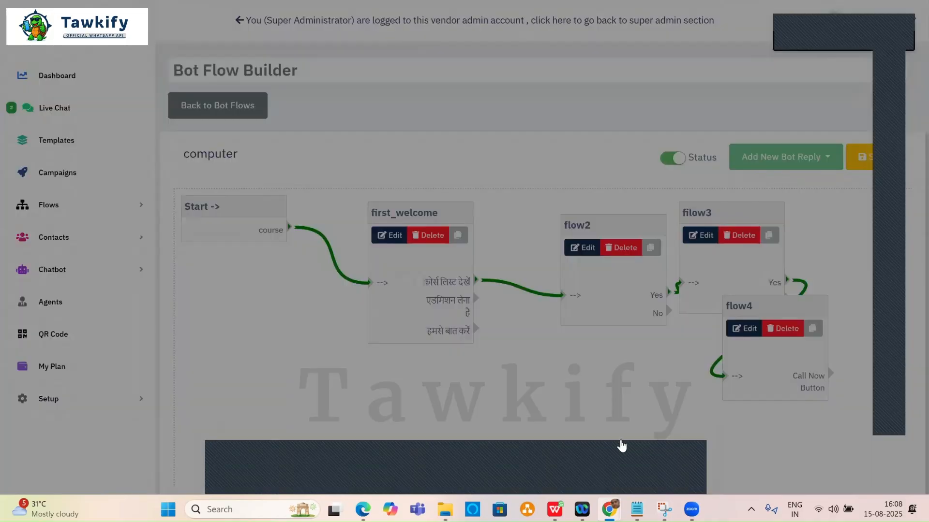
left_click(620, 433)
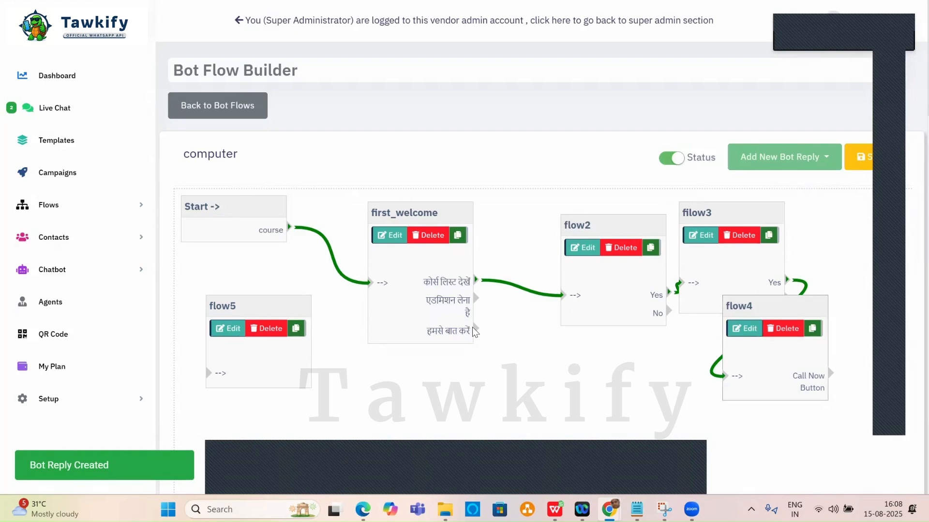
Link flow4's Call Now Button to flow5, realign flow2–flow5, save, and open Live Chat.
left_click_drag(817, 277, 684, 363)
left_click_drag(833, 374, 600, 424)
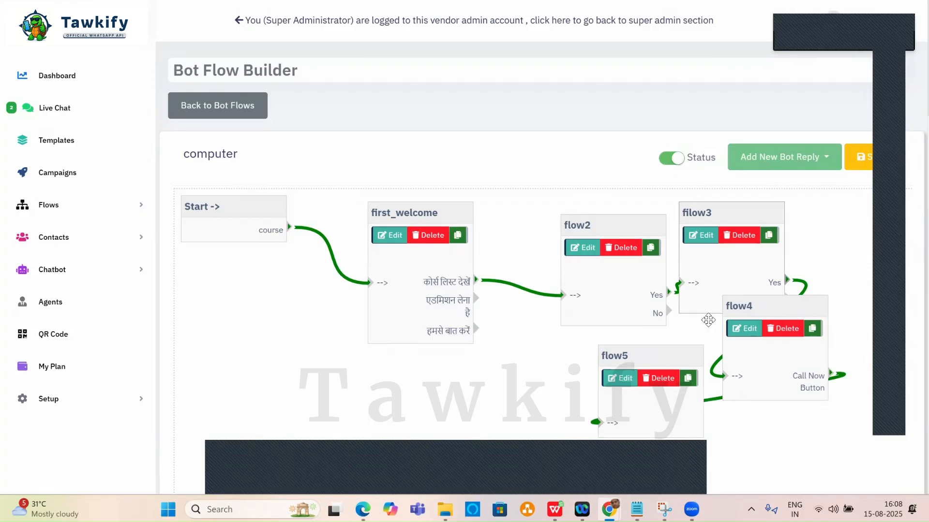
left_click_drag(587, 223, 525, 223)
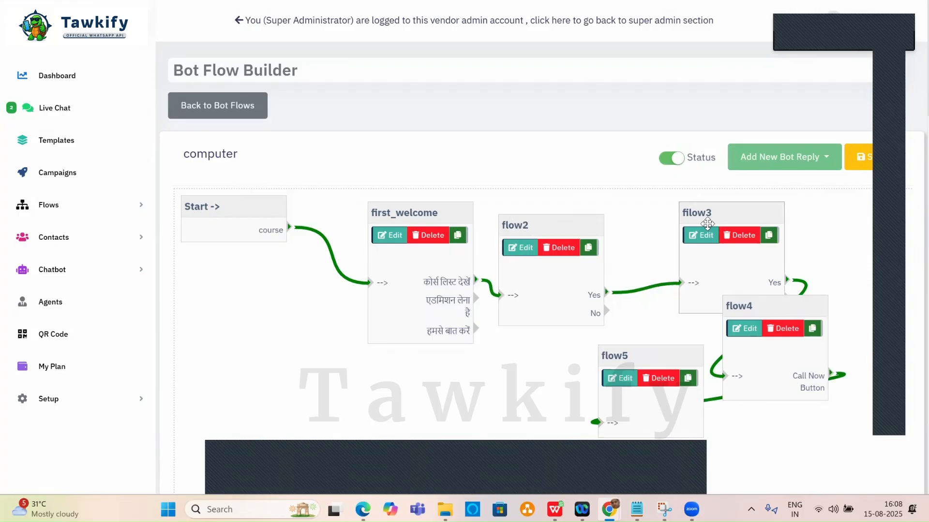
left_click_drag(681, 212, 644, 212)
left_click_drag(780, 305, 799, 224)
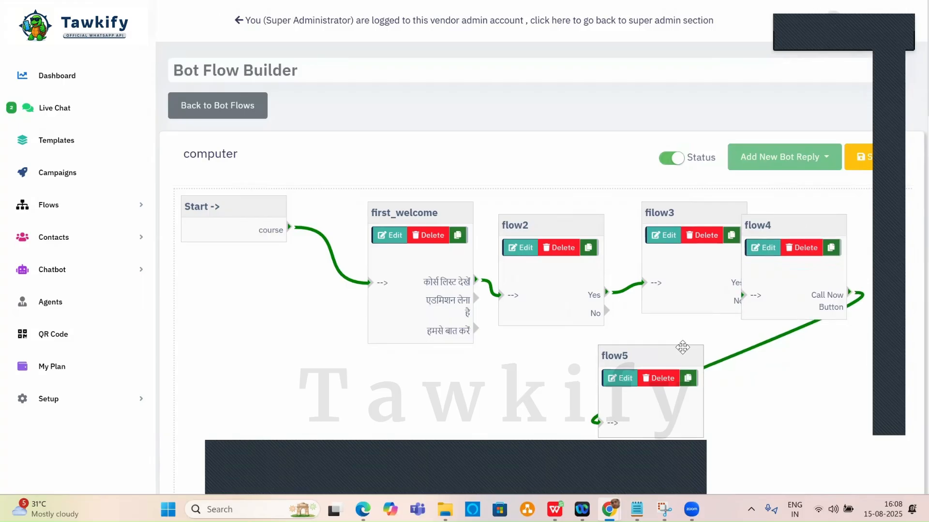
left_click_drag(668, 355, 804, 349)
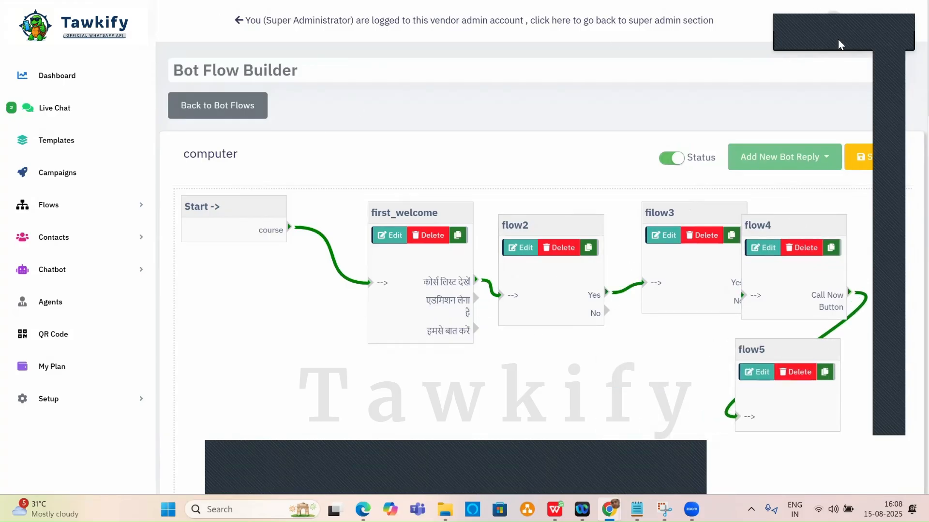
left_click(859, 157)
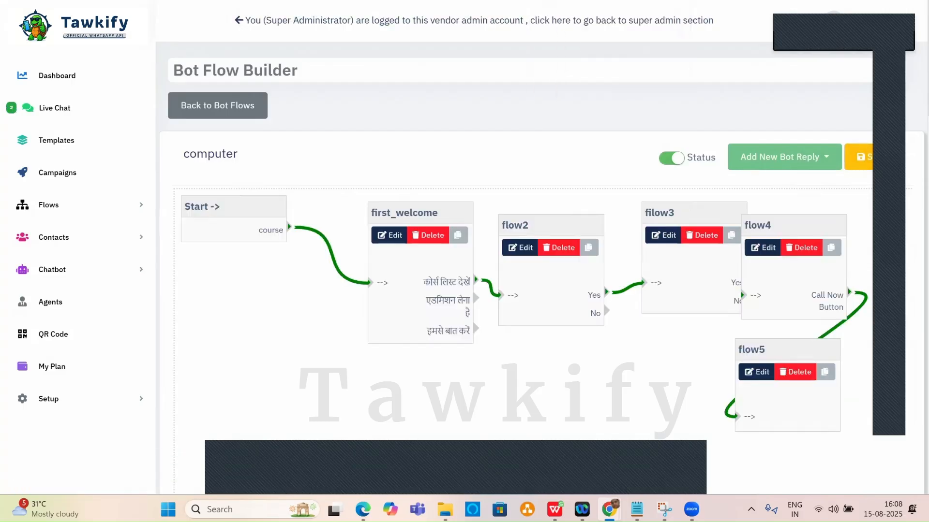
left_click(55, 108)
Scroll through the Live Chat test conversation to check the bot's replies.
scroll(515, 227, "up", 5)
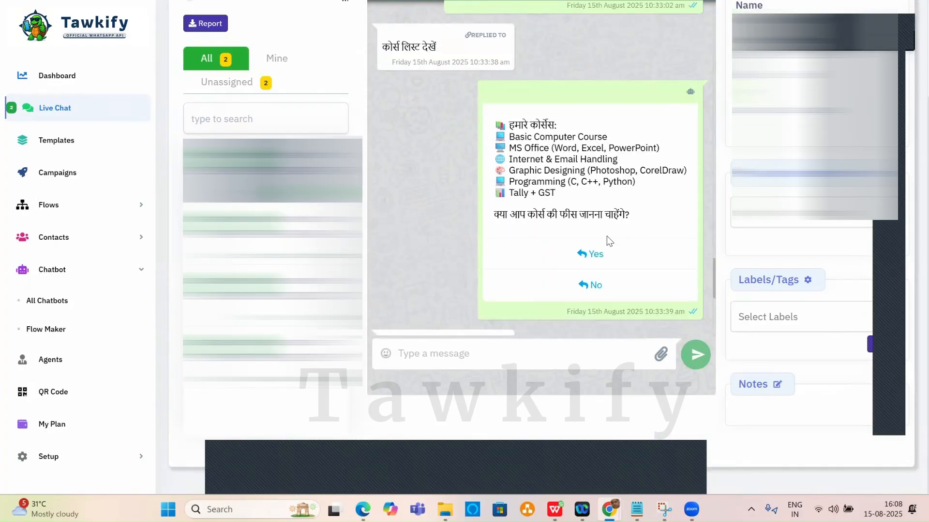
scroll(606, 236, "down", 3)
scroll(578, 242, "down", 2)
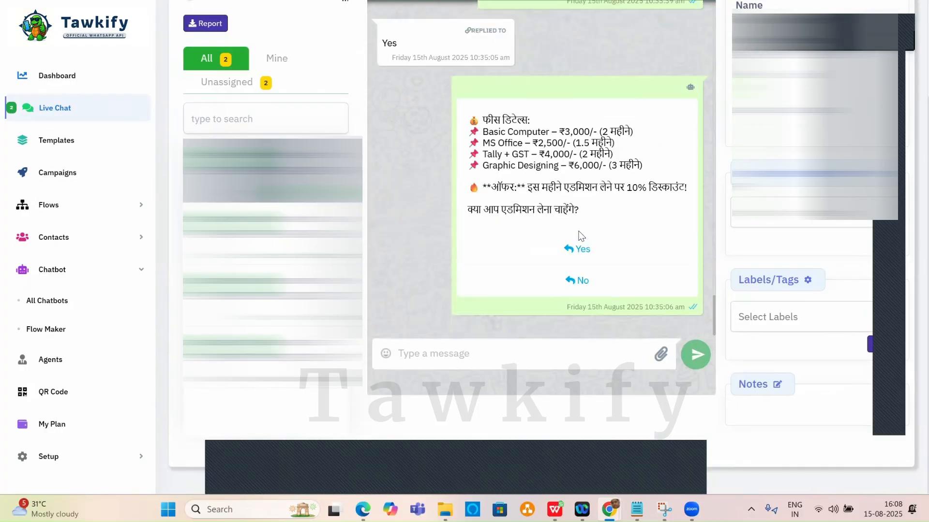
scroll(581, 236, "up", 6)
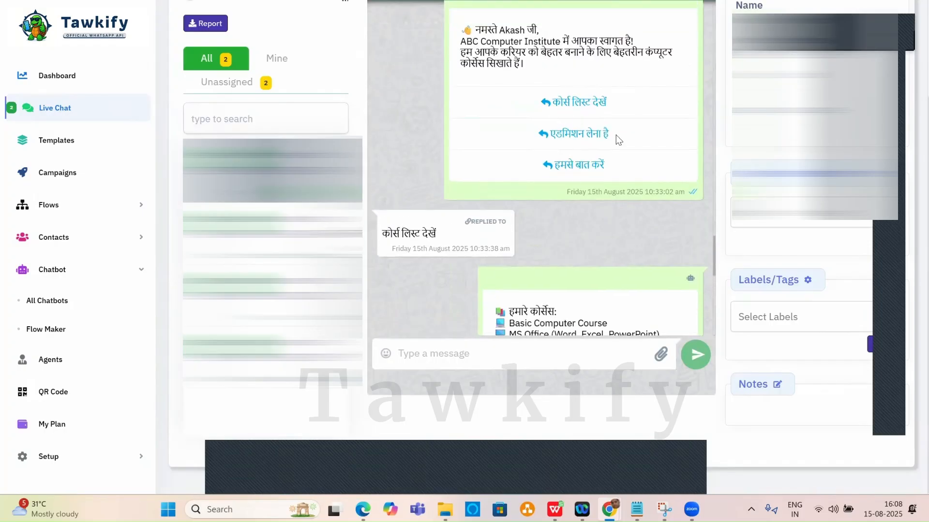
scroll(599, 181, "down", 3)
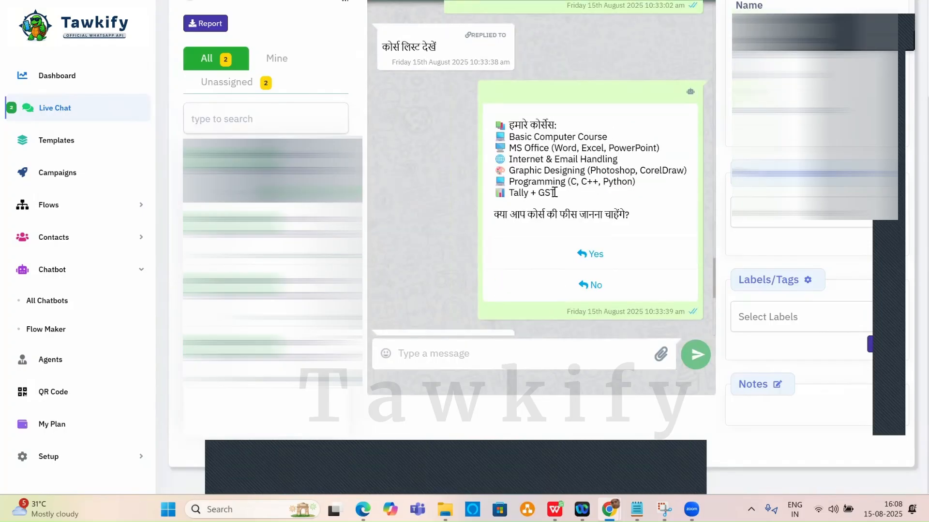
scroll(575, 187, "down", 3)
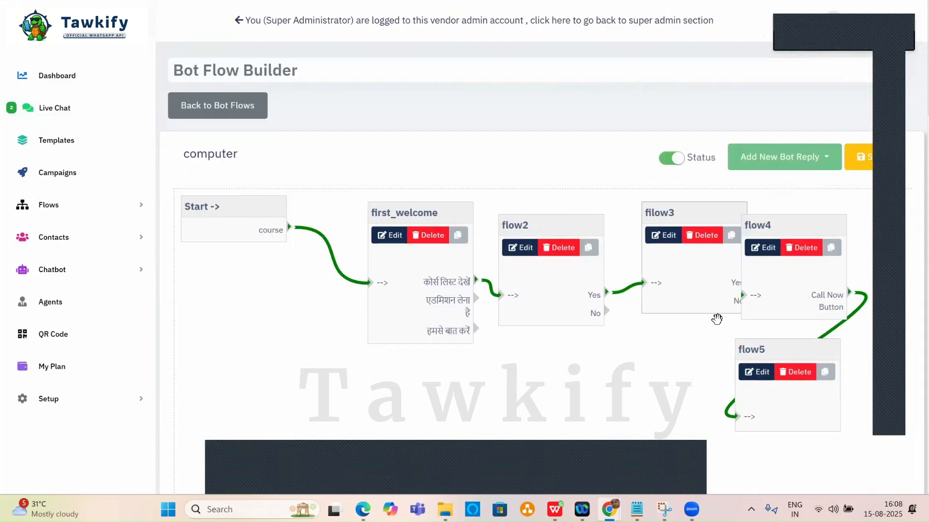
Nudge flow3, flow4 and flow5 into place and link first_welcome's हमसे बात करें option to flow5.
left_click_drag(675, 209, 655, 209)
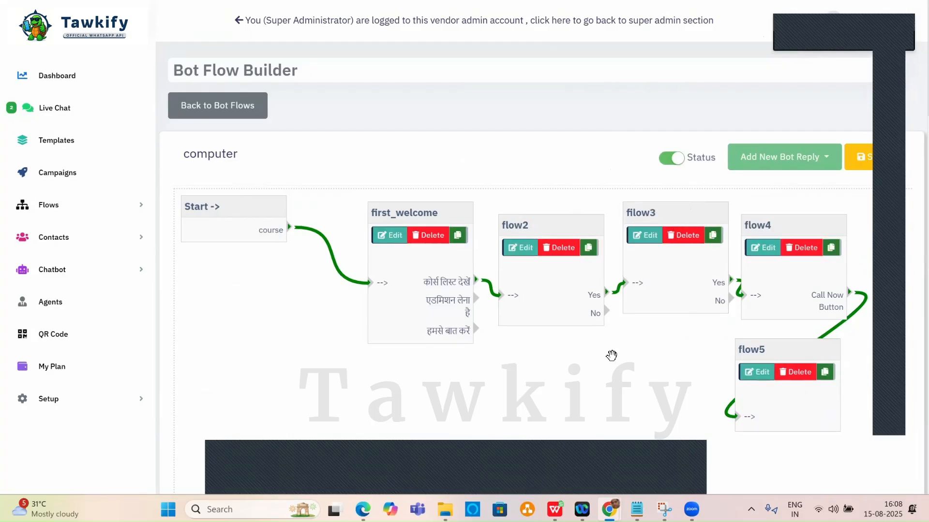
left_click_drag(789, 225, 820, 219)
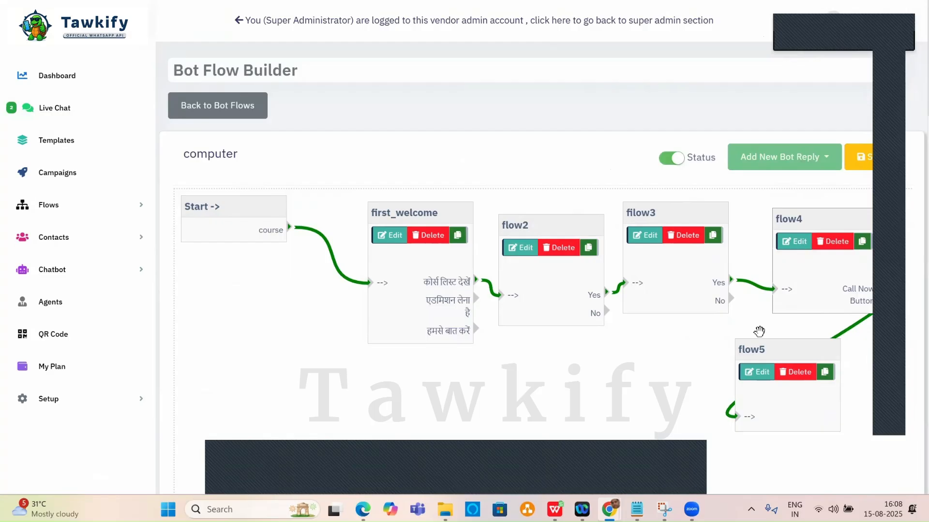
mouse_move(746, 352)
left_mouse_down()
mouse_move(776, 351)
mouse_move(759, 346)
left_mouse_up()
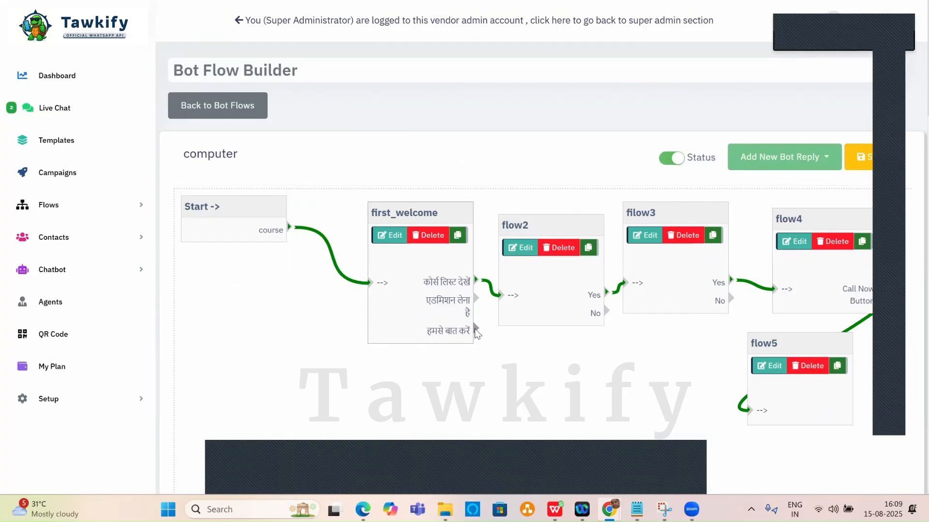
left_click_drag(476, 332, 749, 416)
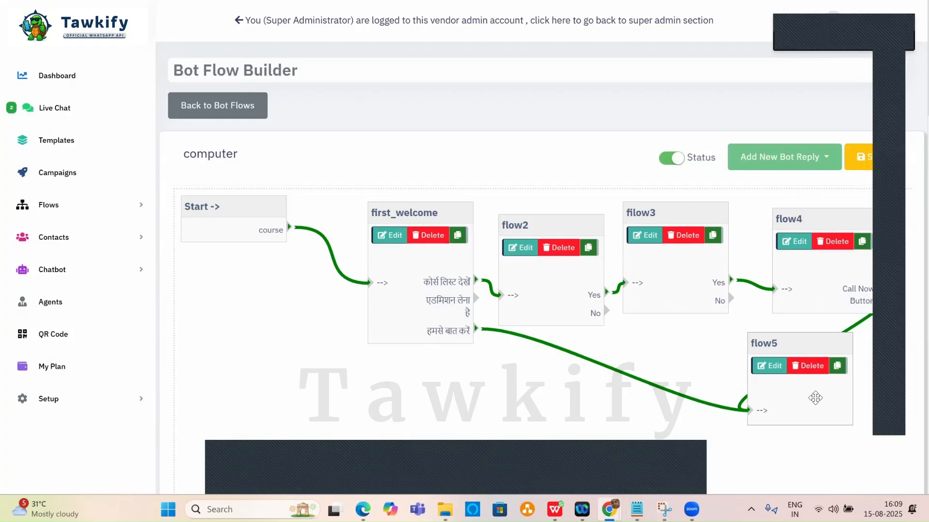
Save the computer bot flow and scroll the live conversation to review the replies.
left_click(860, 170)
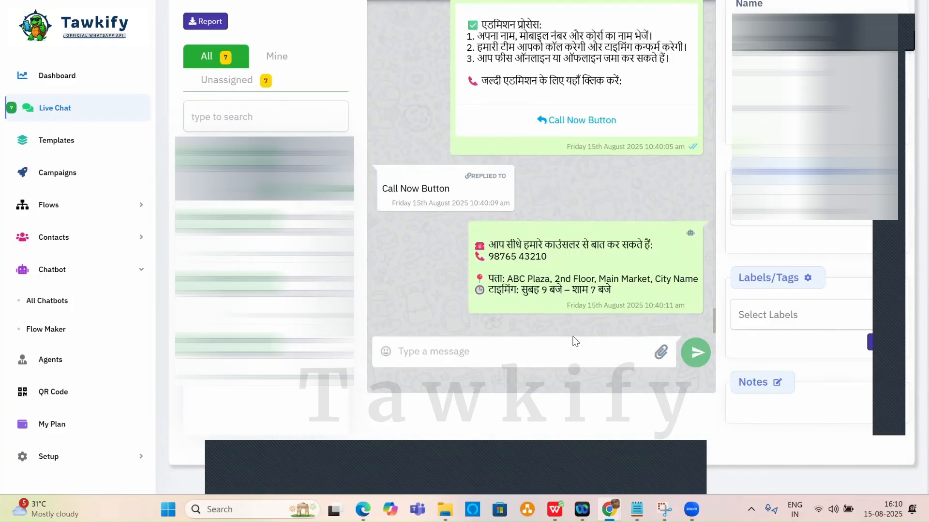
scroll(575, 251, "up", 4)
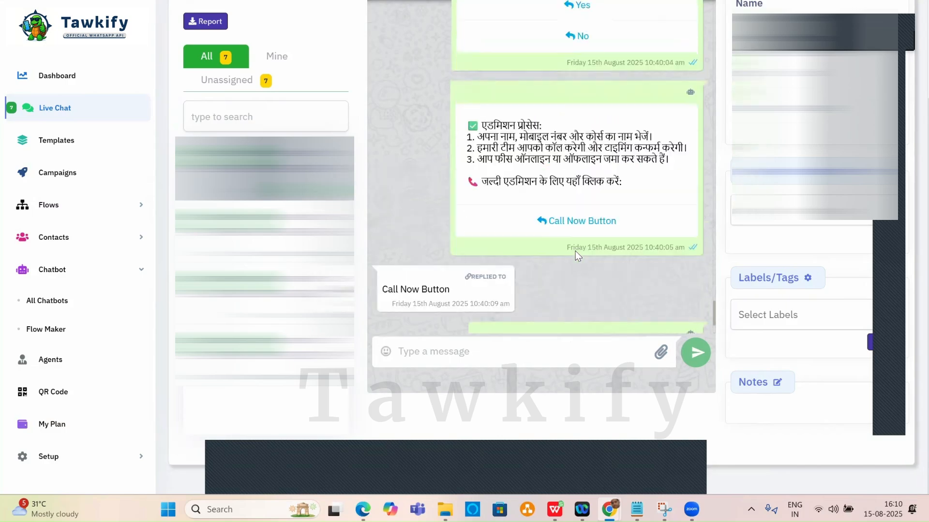
scroll(577, 254, "up", 8)
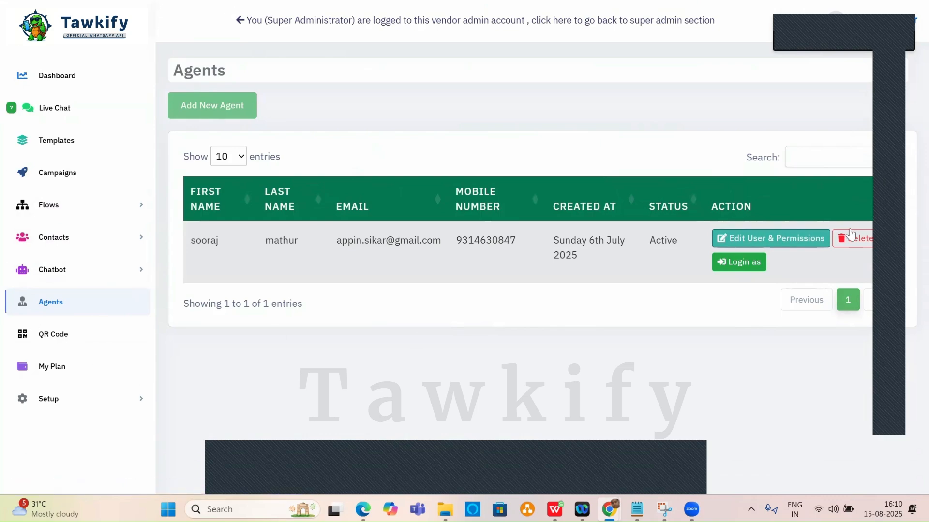
Switch off the agent's Assigned Chat Only, Templates, Messaging, Campaigns, Contacts and Administrative permissions.
left_click(804, 239)
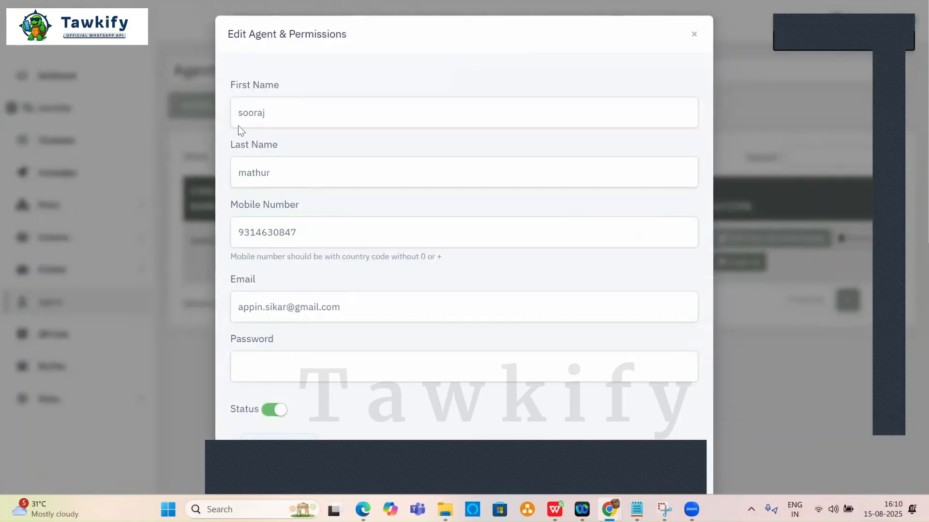
scroll(339, 236, "down", 3)
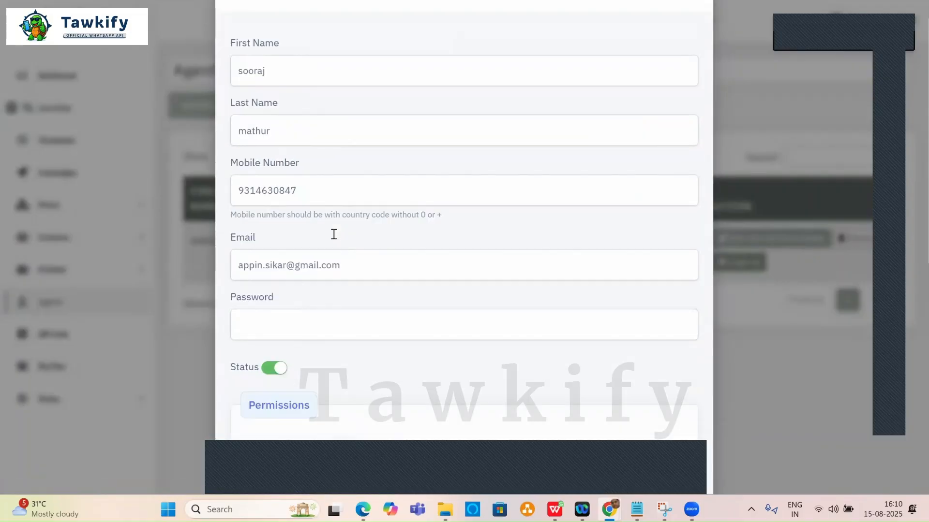
scroll(333, 235, "down", 7)
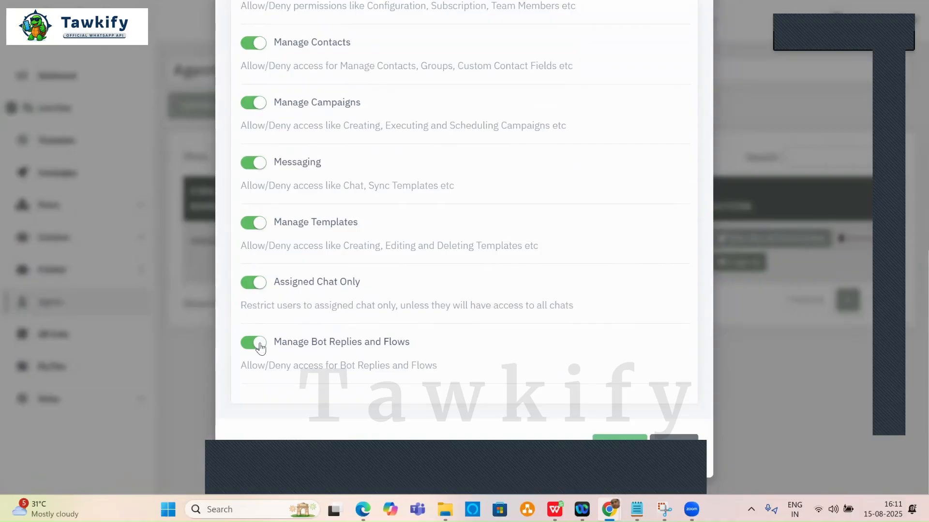
left_click(256, 284)
left_click(257, 223)
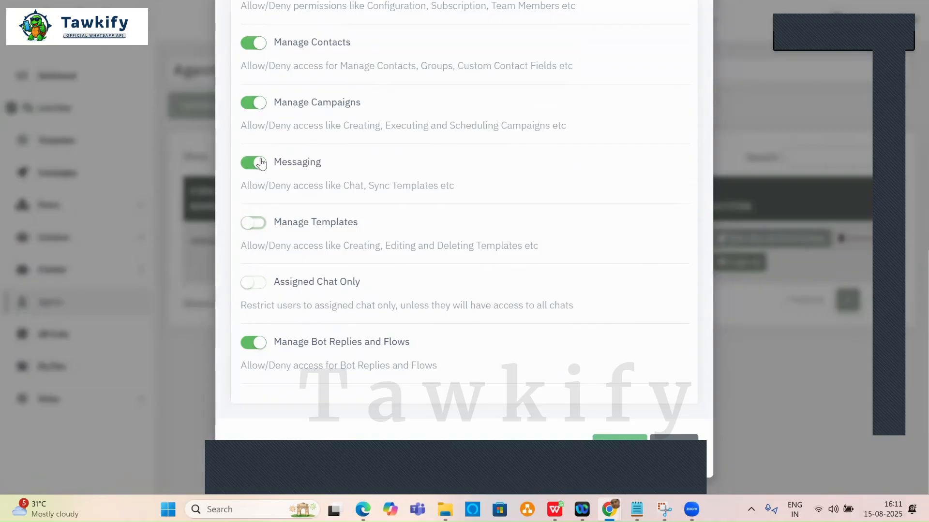
left_click(257, 164)
left_click(260, 103)
left_click(256, 44)
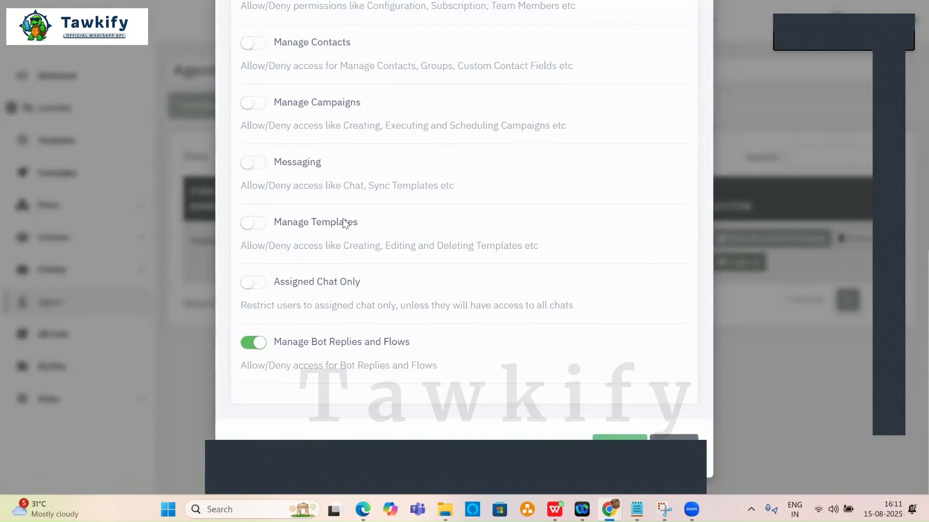
scroll(302, 198, "up", 4)
left_click(253, 171)
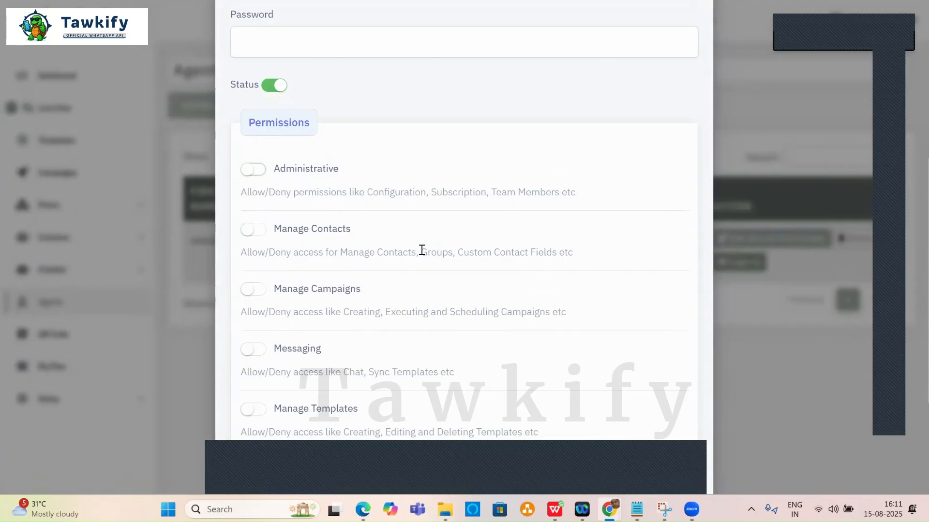
Turn Messaging, Manage Contacts and Manage Templates back on, then close the editor unsaved.
scroll(422, 250, "down", 3)
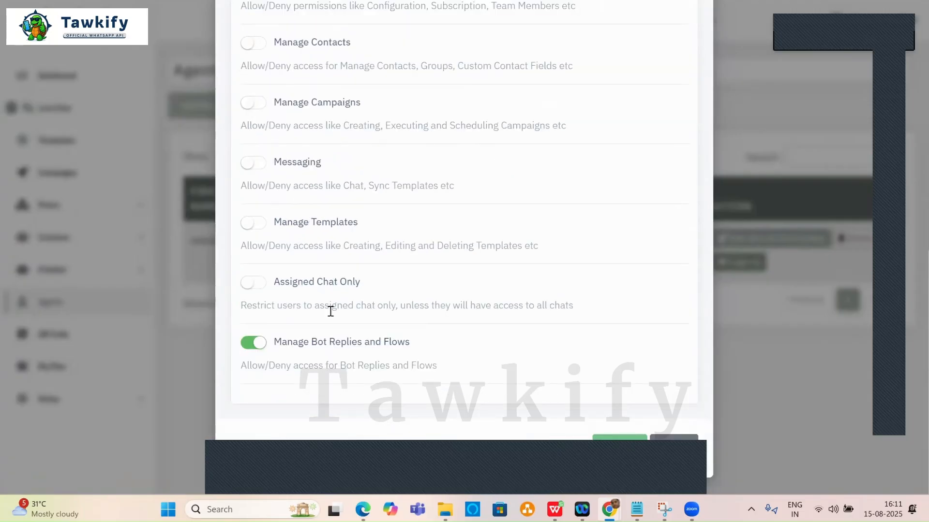
left_click(255, 165)
scroll(467, 230, "up", 3)
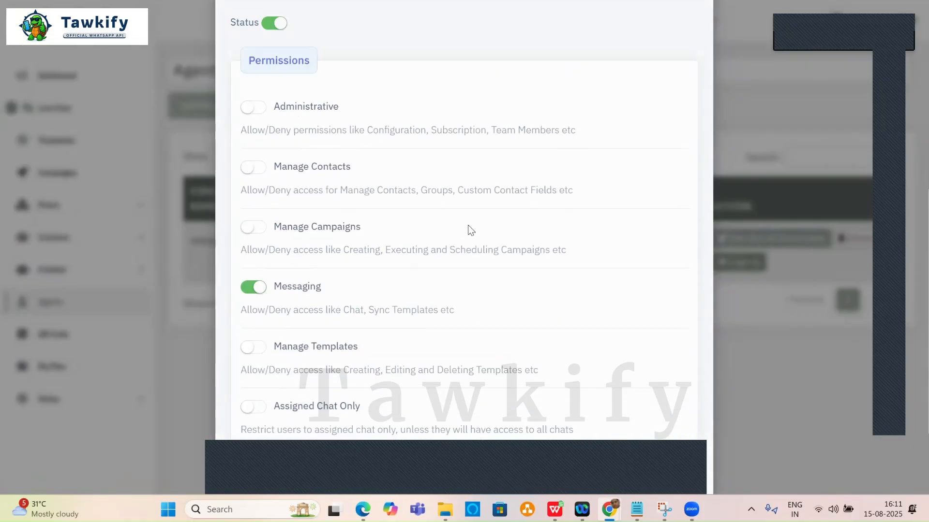
left_click(252, 169)
scroll(427, 219, "down", 3)
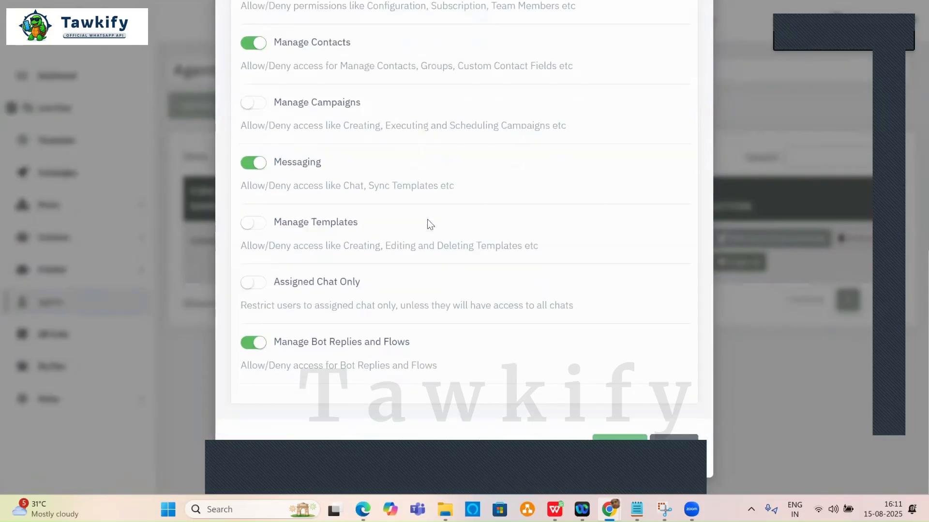
left_click(251, 225)
scroll(319, 218, "up", 9)
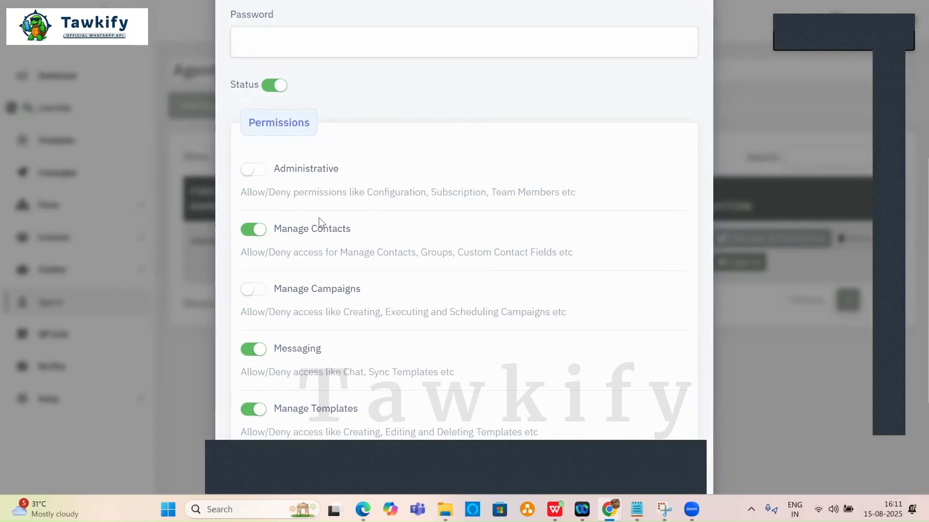
scroll(319, 218, "up", 3)
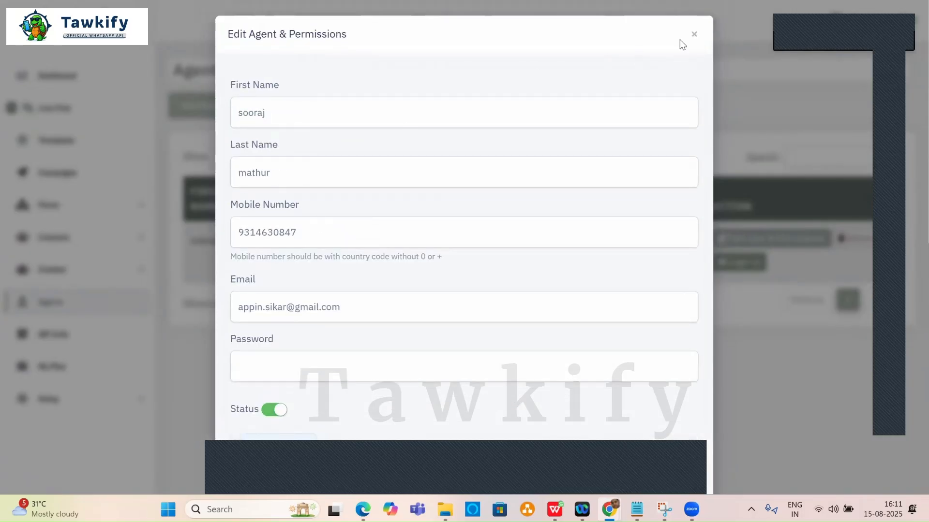
left_click(694, 36)
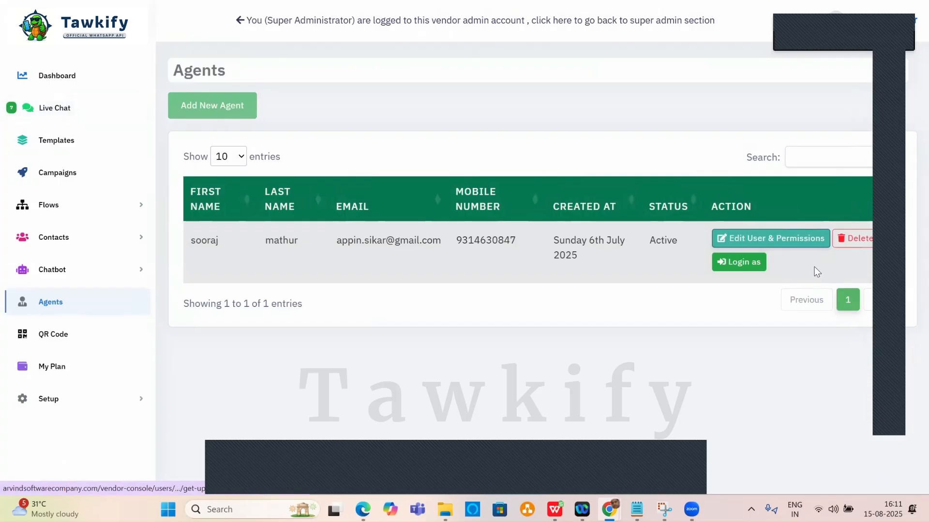
Reopen the agent's permission settings, look through them, and close without saving.
left_click(795, 238)
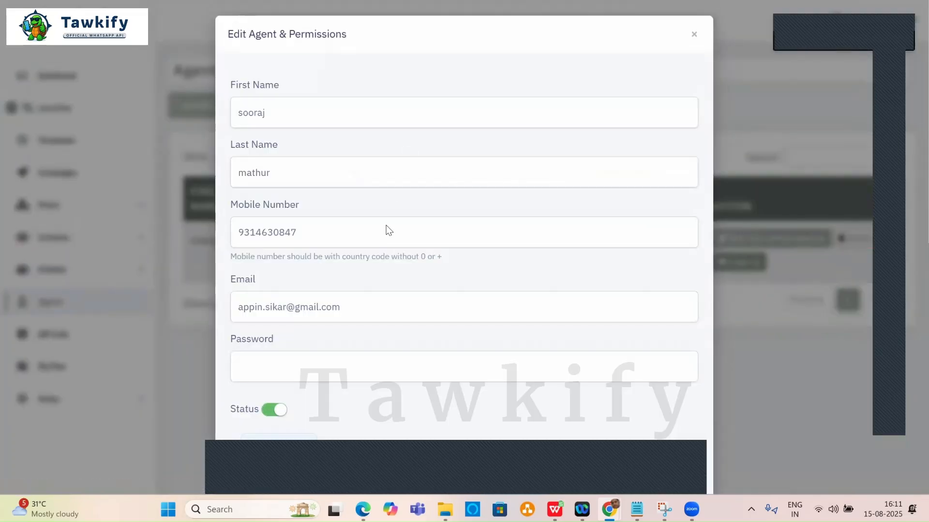
scroll(385, 230, "down", 5)
scroll(310, 285, "down", 1)
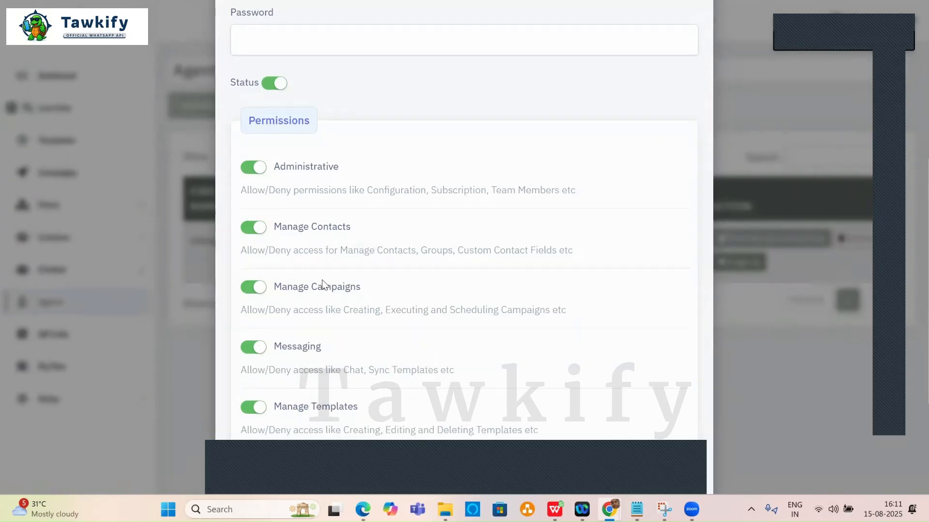
scroll(314, 264, "down", 3)
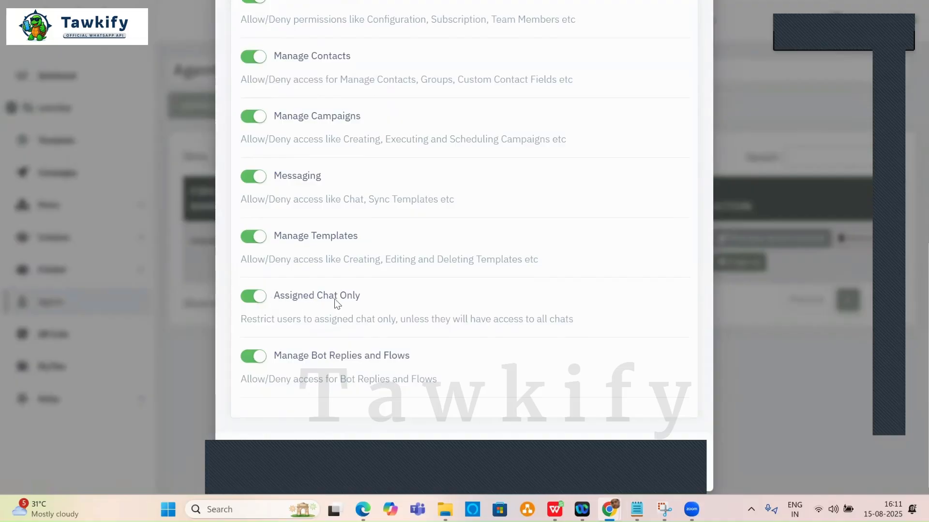
scroll(338, 302, "up", 10)
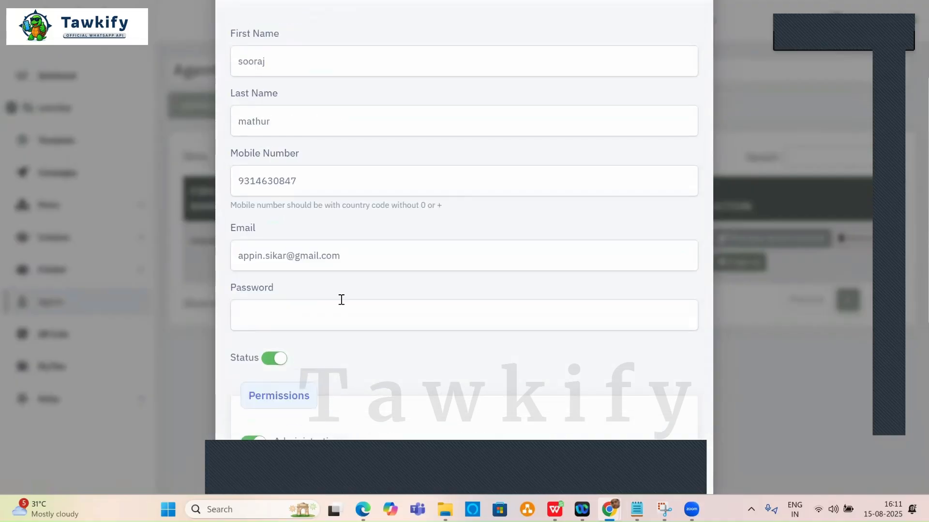
left_click(693, 35)
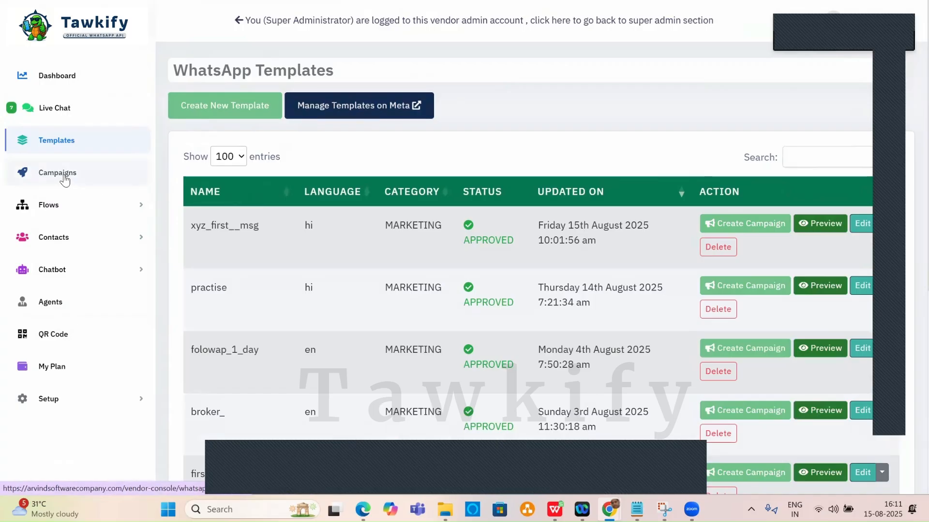
Go to Contacts > Campaigns to view executed campaigns like new_my_mesg, tes and abc.
left_click(69, 238)
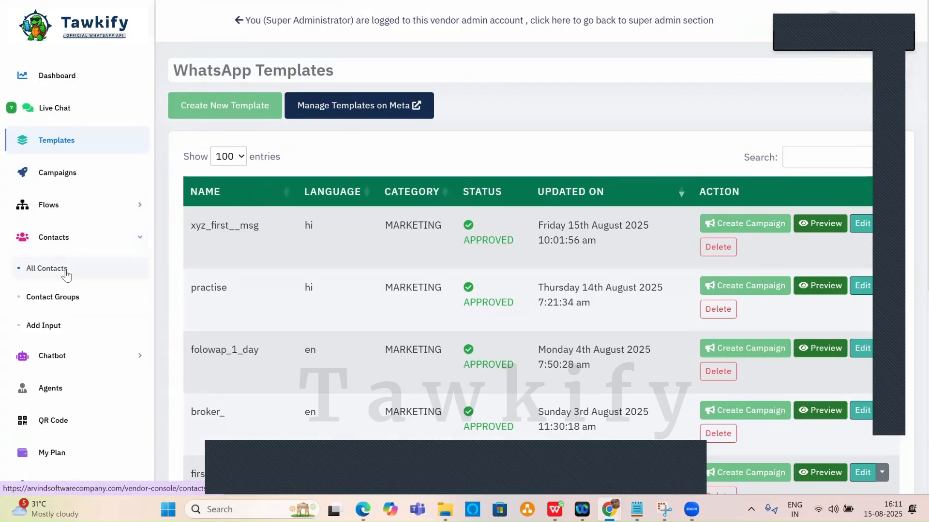
left_click(74, 177)
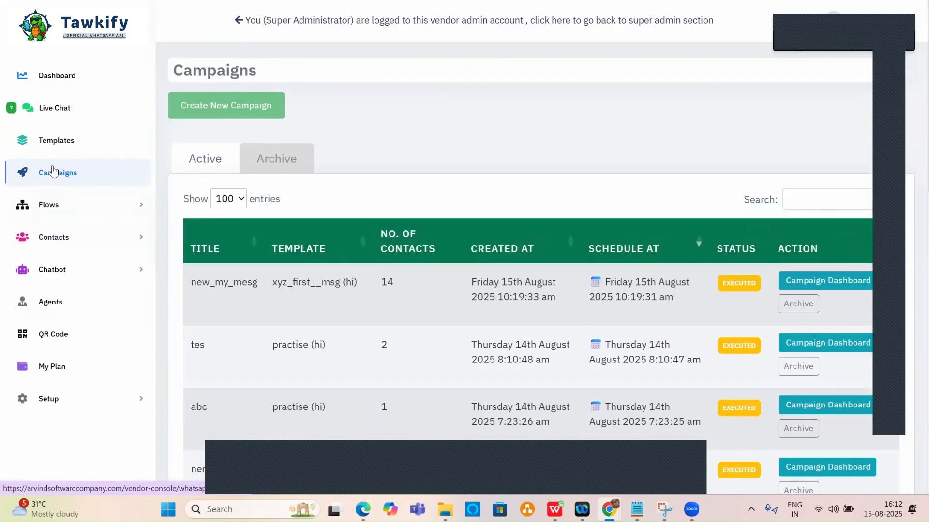
left_click(60, 273)
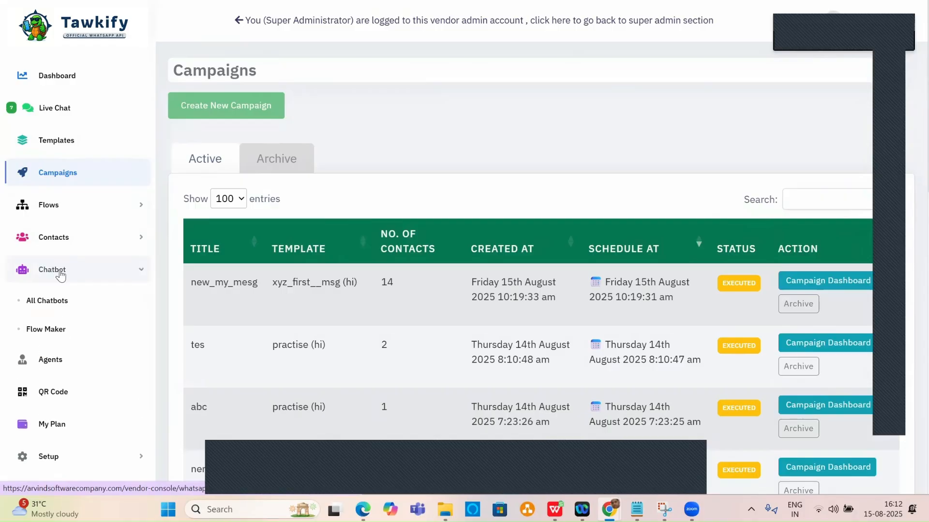